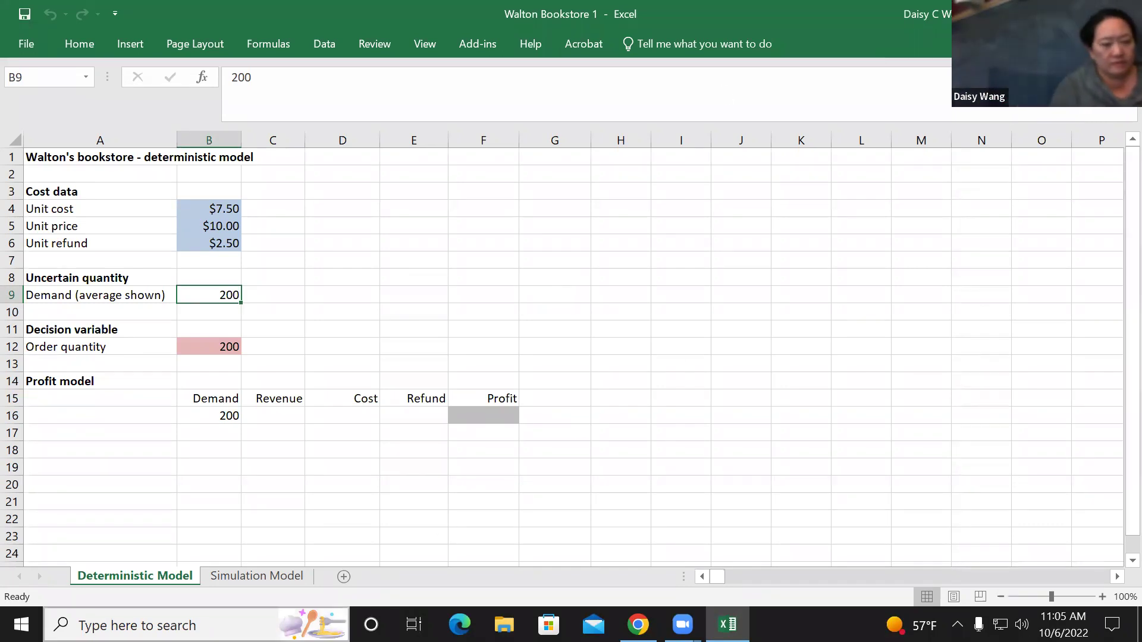
- Switch to the Simulation Model sheet and begin a formula in B9 for the random demand
left_click(268, 573)
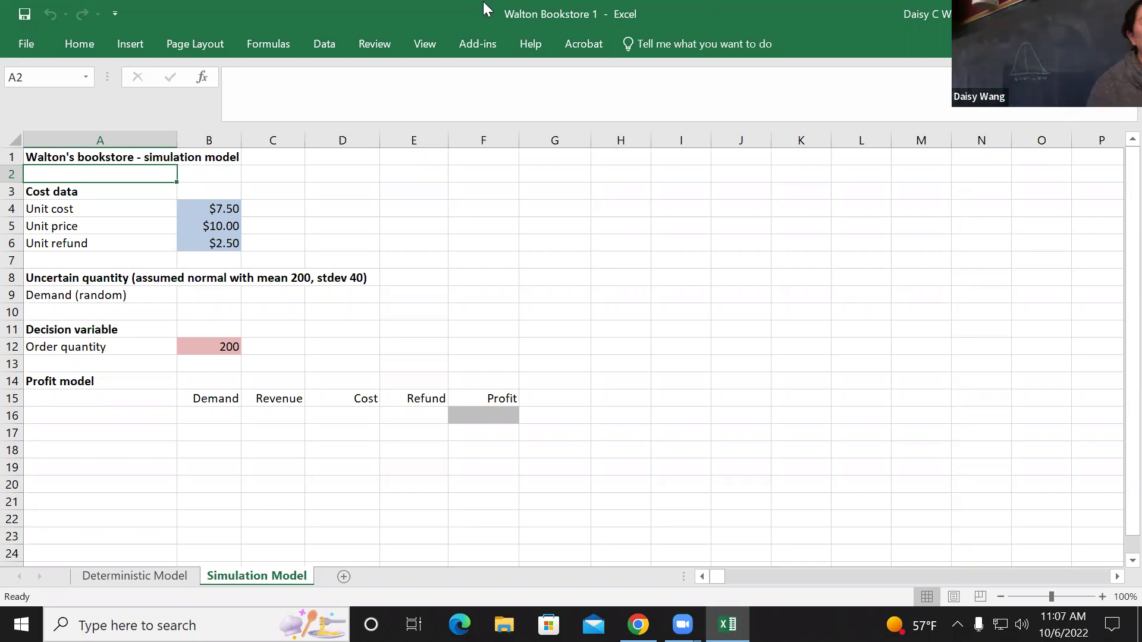
left_click(192, 295)
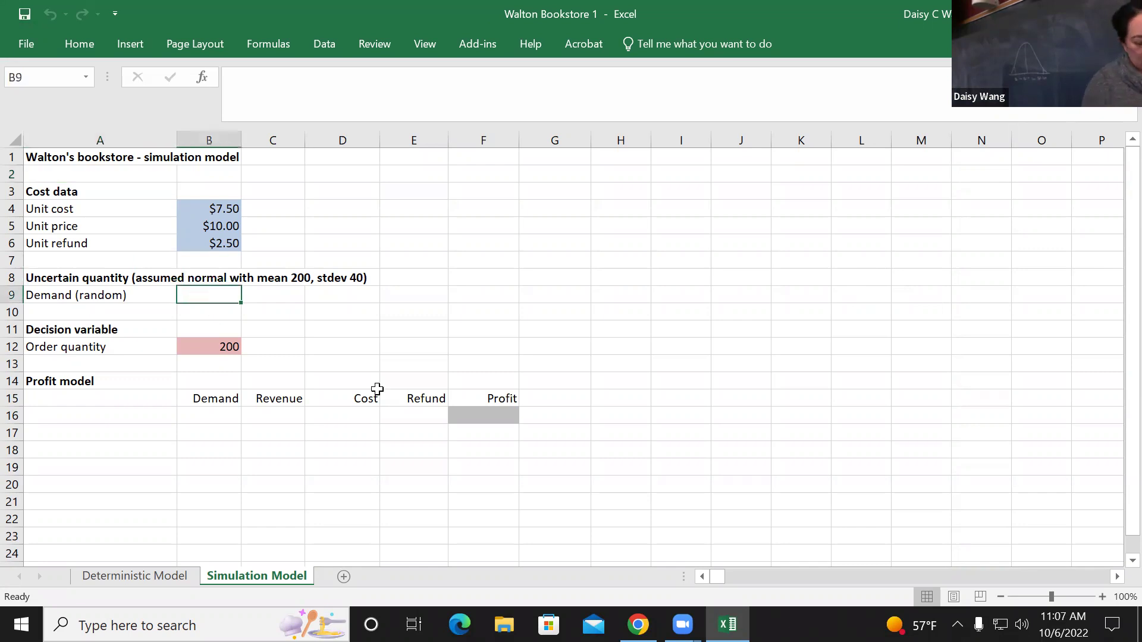
type("=")
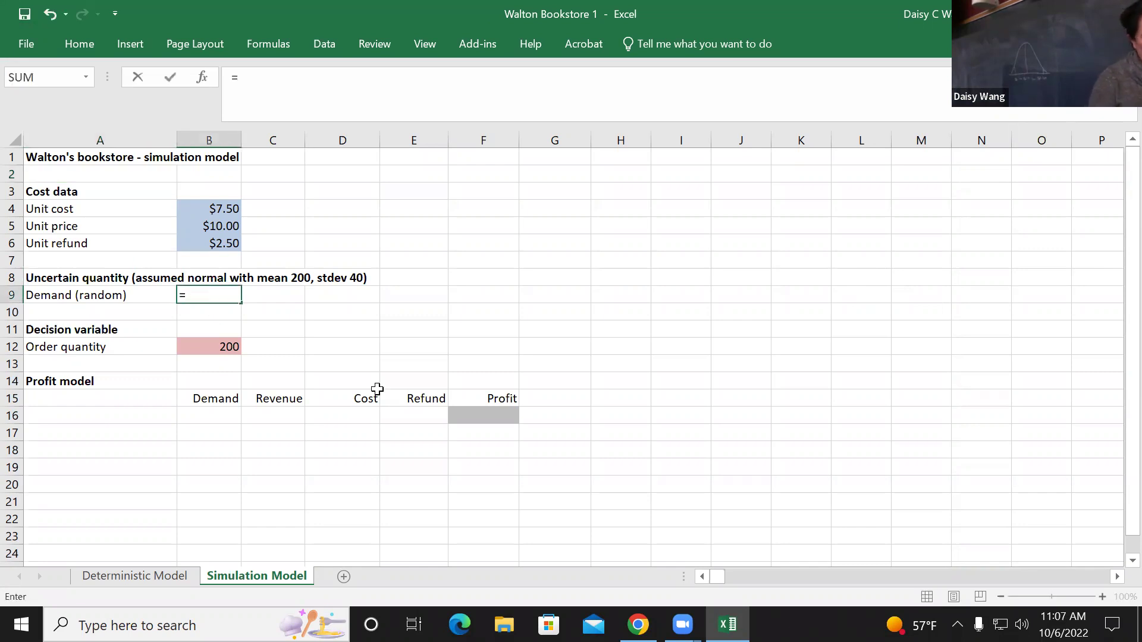
type("no")
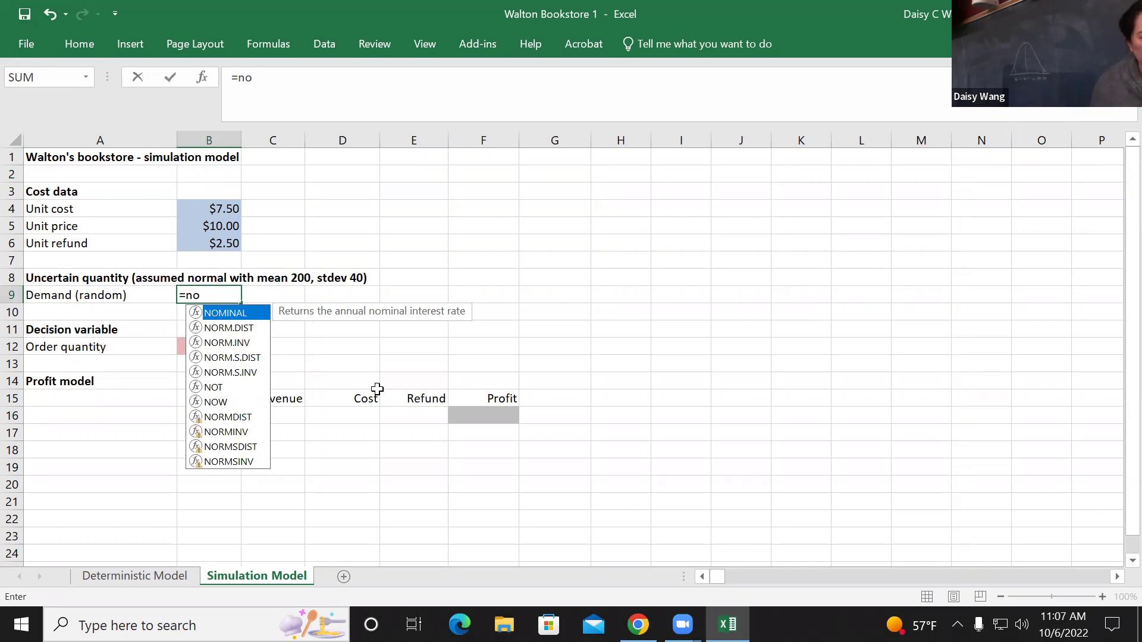
key("BackSpace")
key("BackSpace")
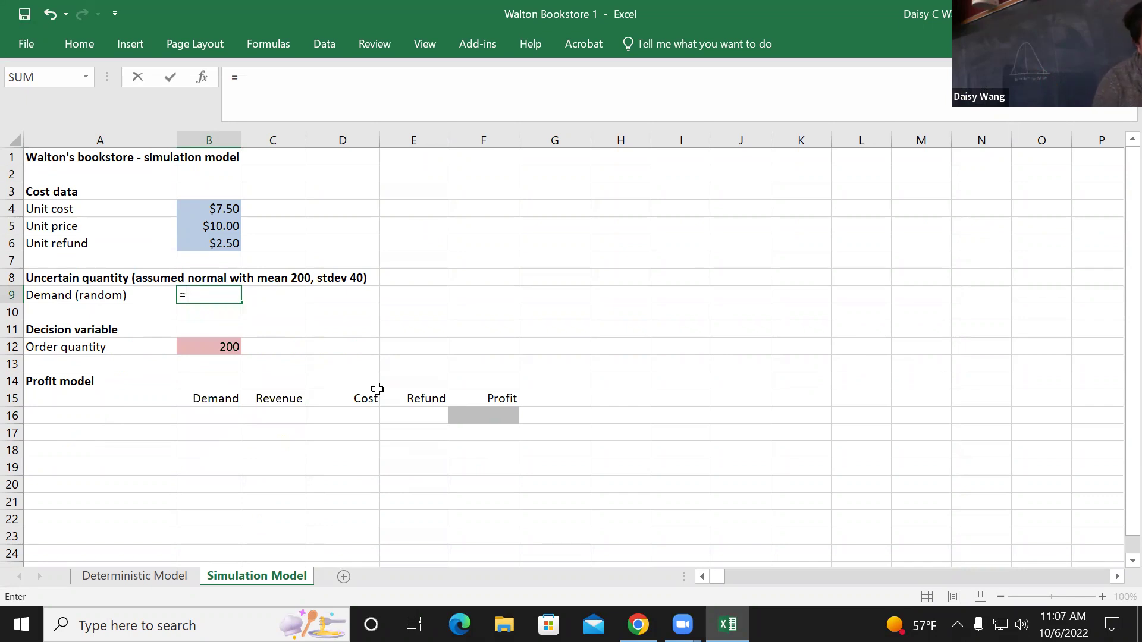
type("ran")
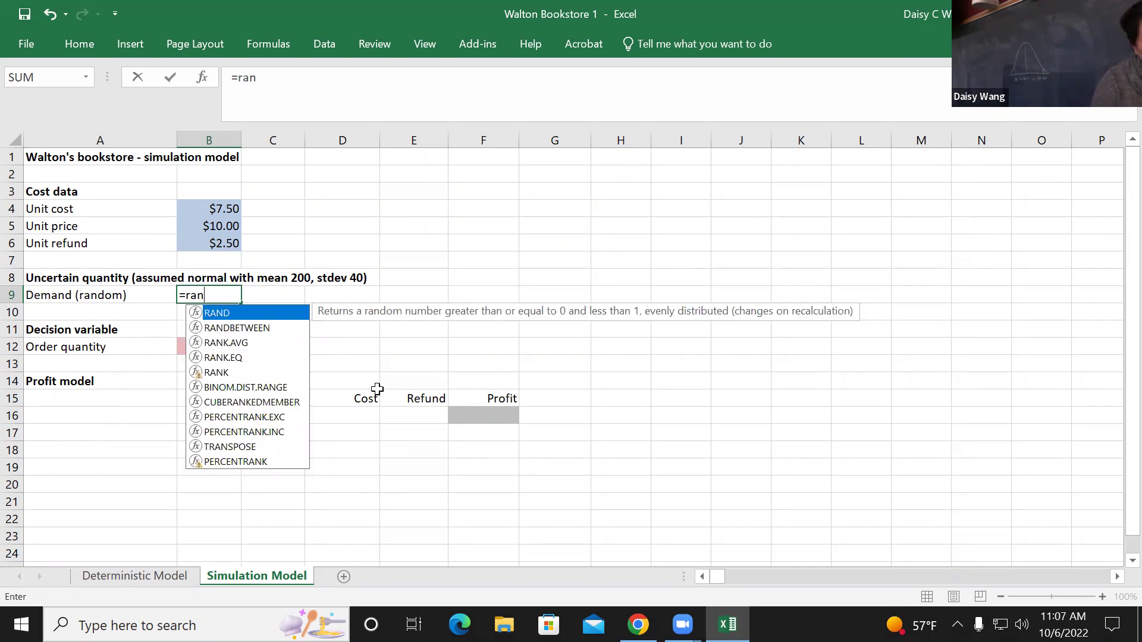
type("d")
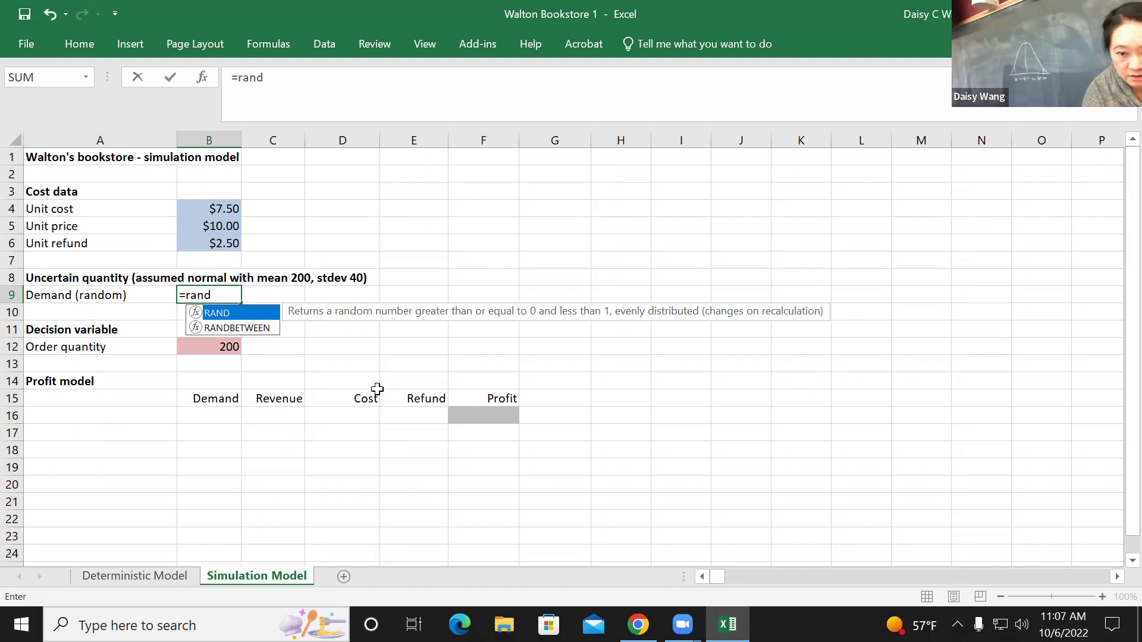
key("BackSpace")
key("BackSpace")
key("BackSpace")
key("BackSpace")
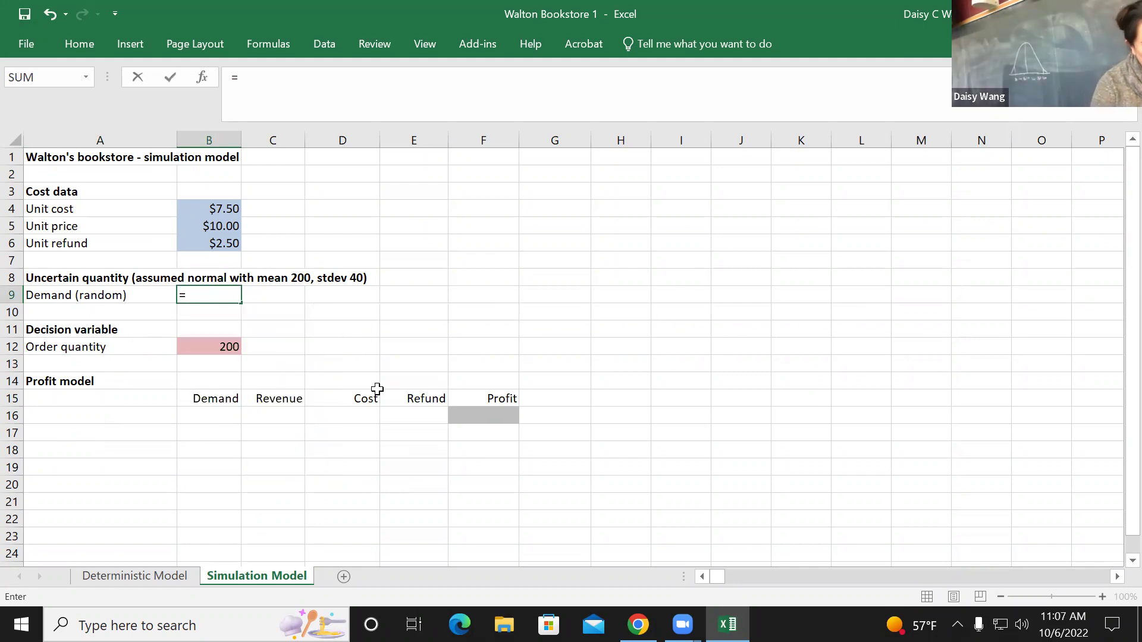
- Enter the formula =norm(200,40) in B9 as the random demand
type("norm")
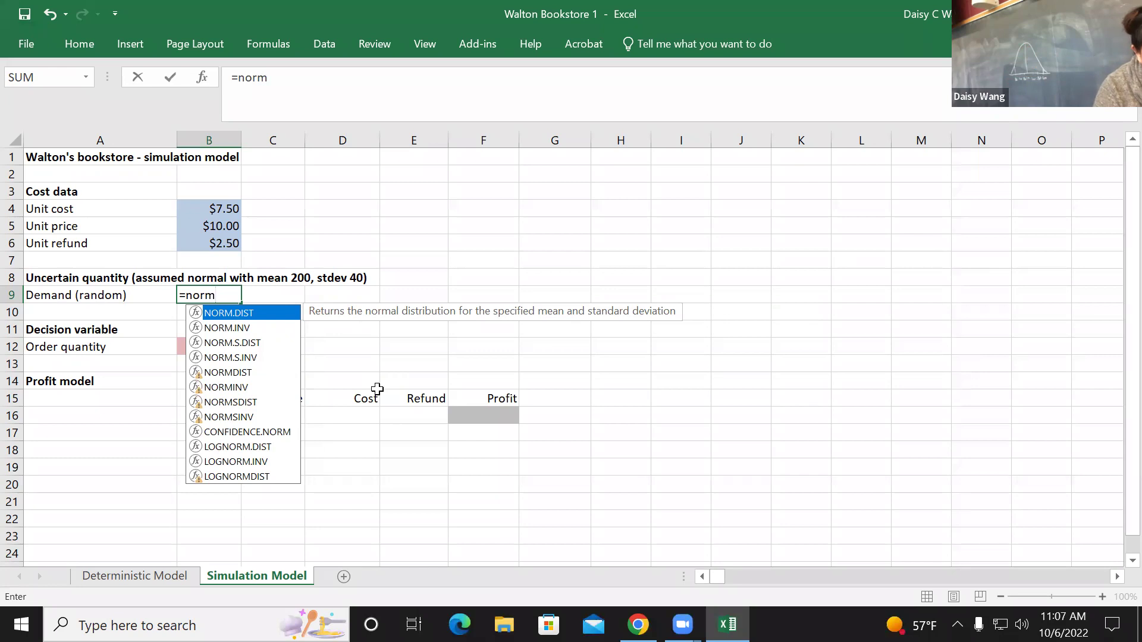
type("(")
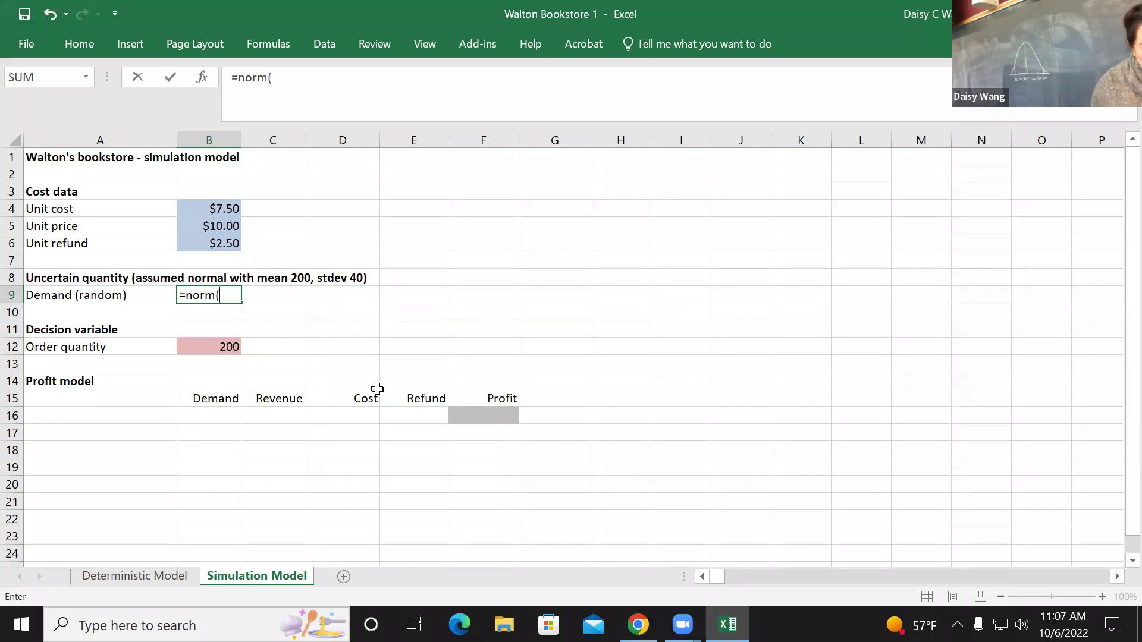
type("200,40)")
key("Return")
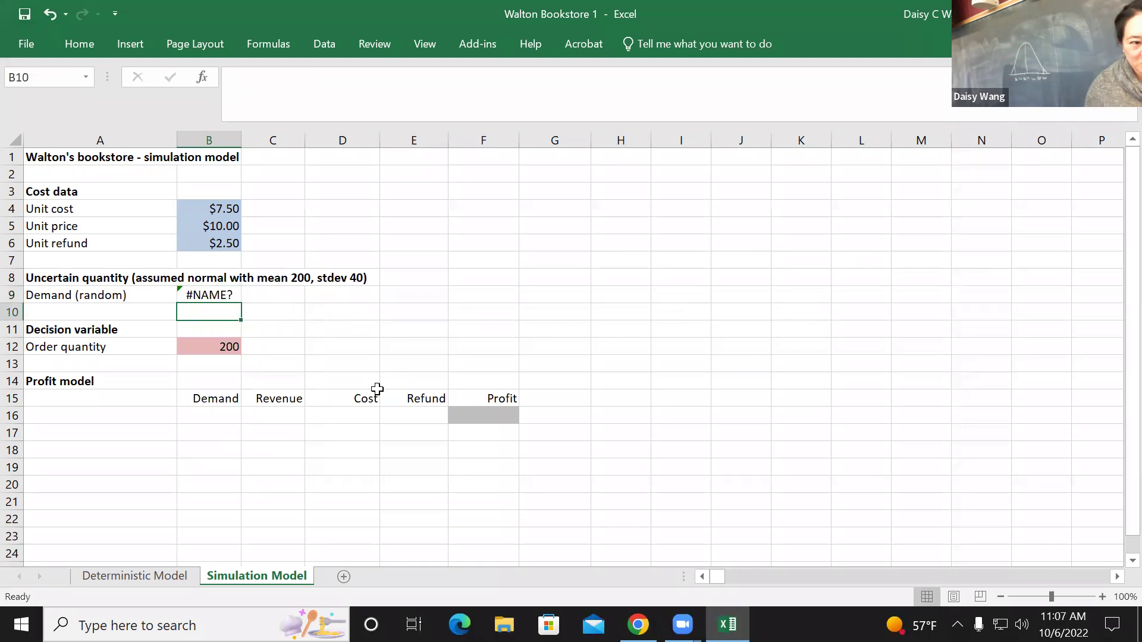
- Try changing the random demand formula in B9 to =randnorm(200,40)
left_click(205, 297)
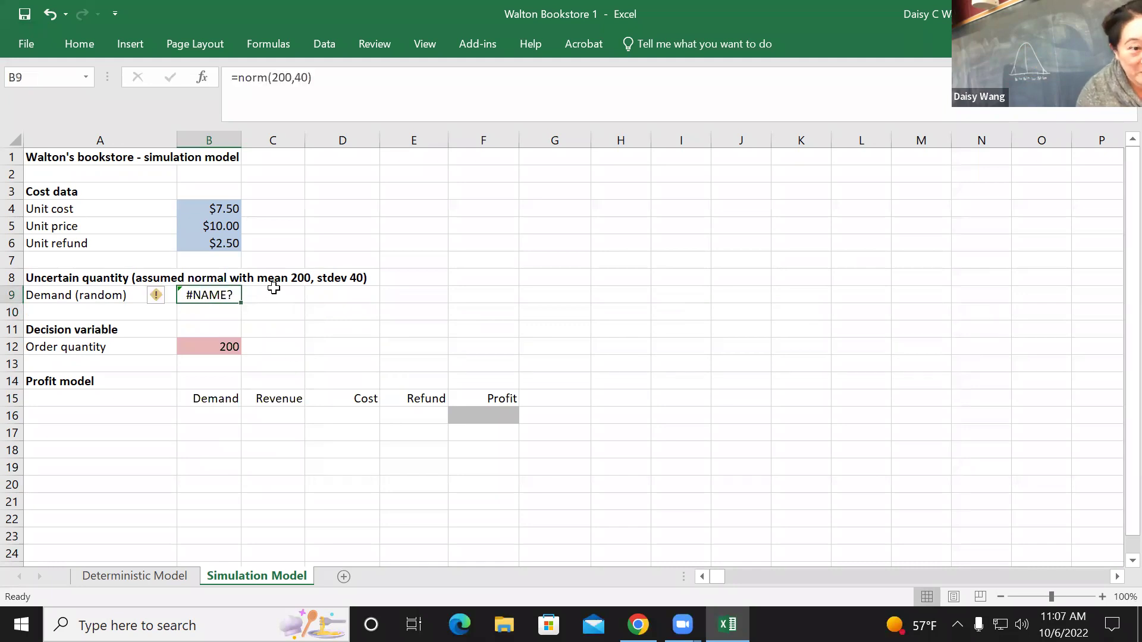
left_click(239, 78)
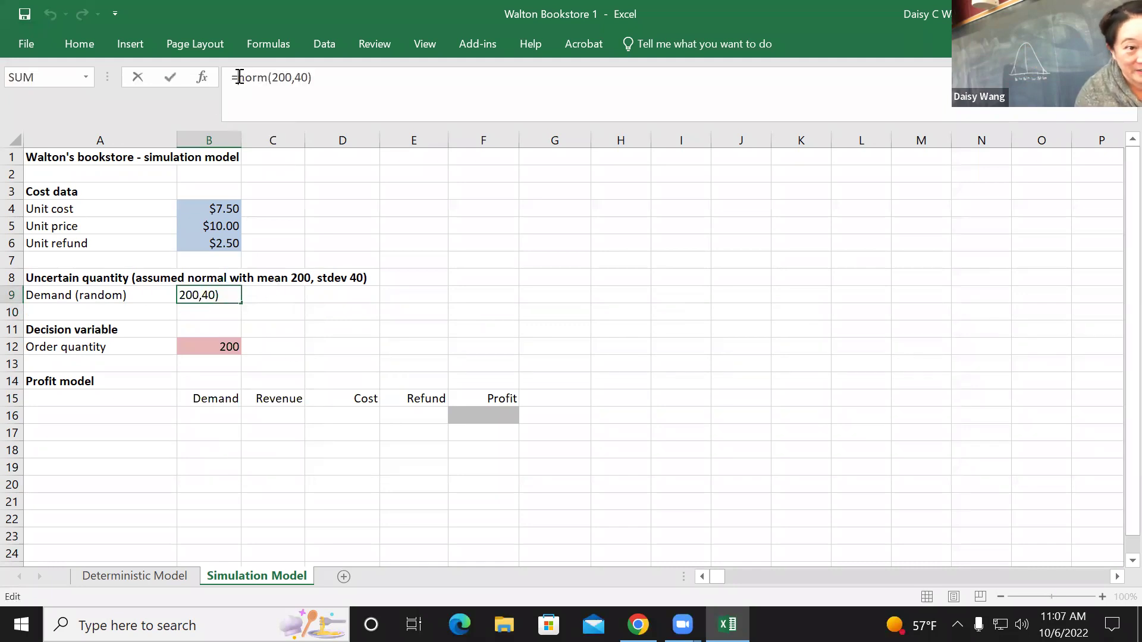
left_click(267, 78)
left_click(241, 78)
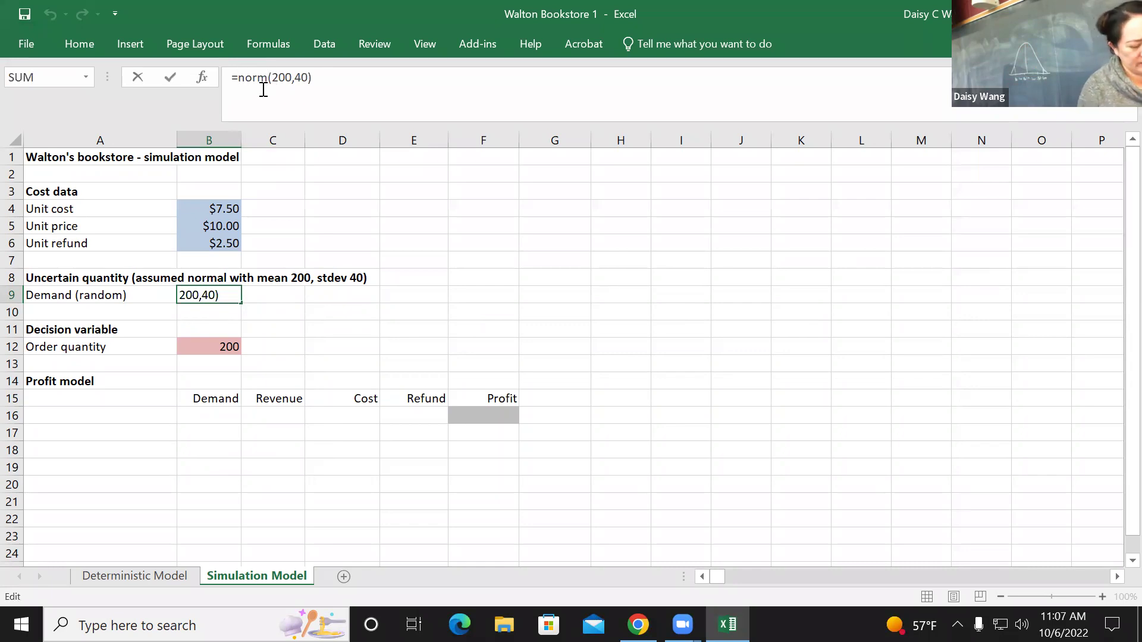
type("rand")
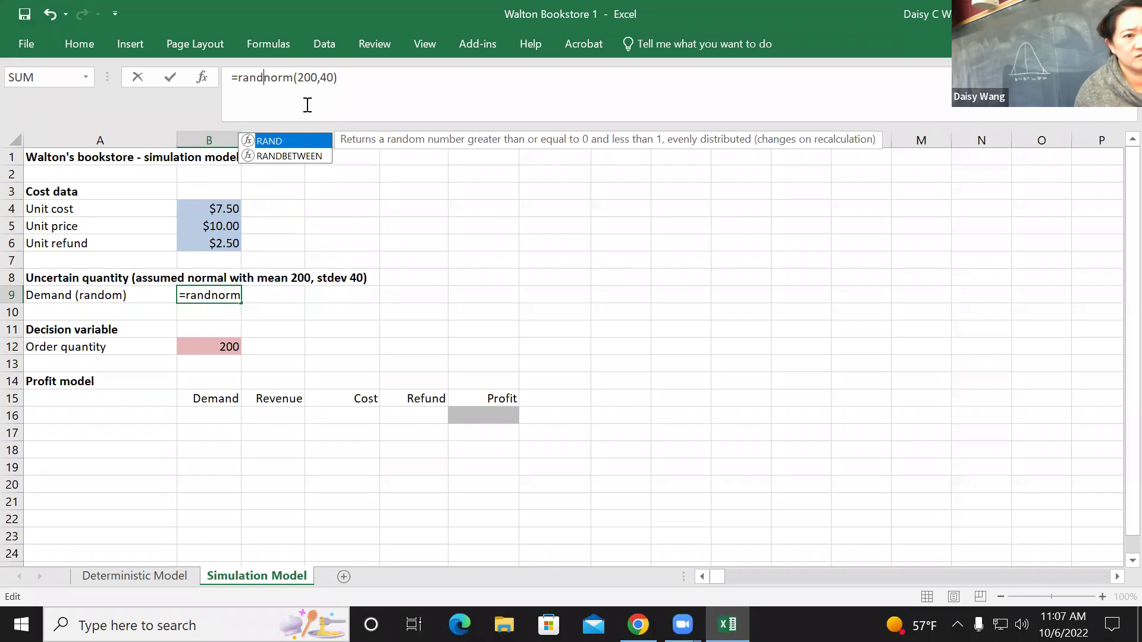
left_click(350, 97)
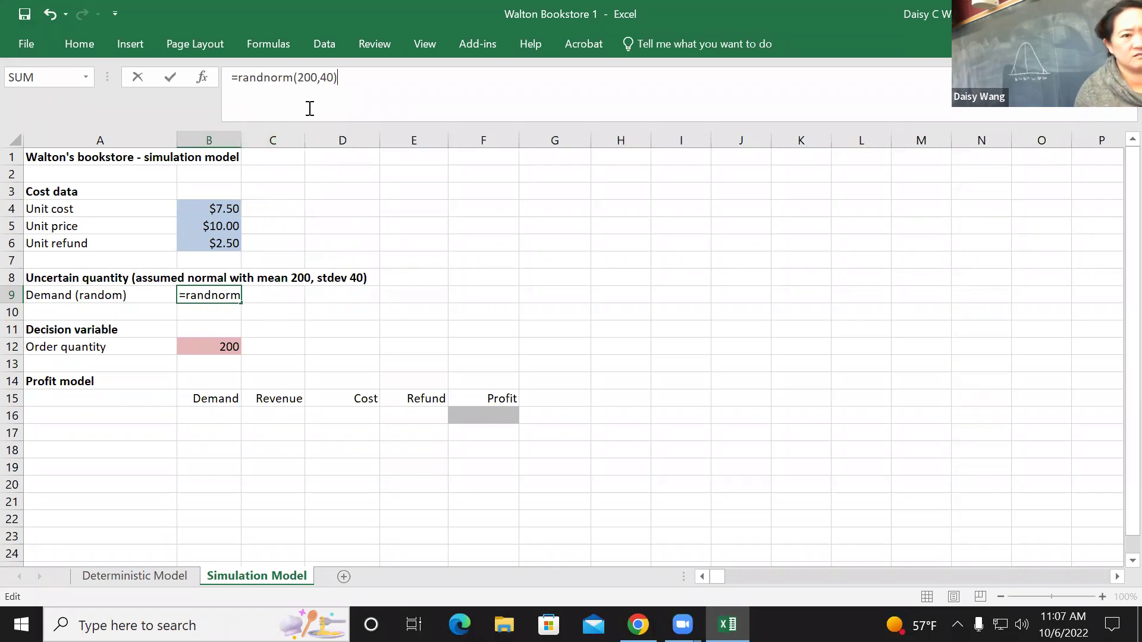
key("Return")
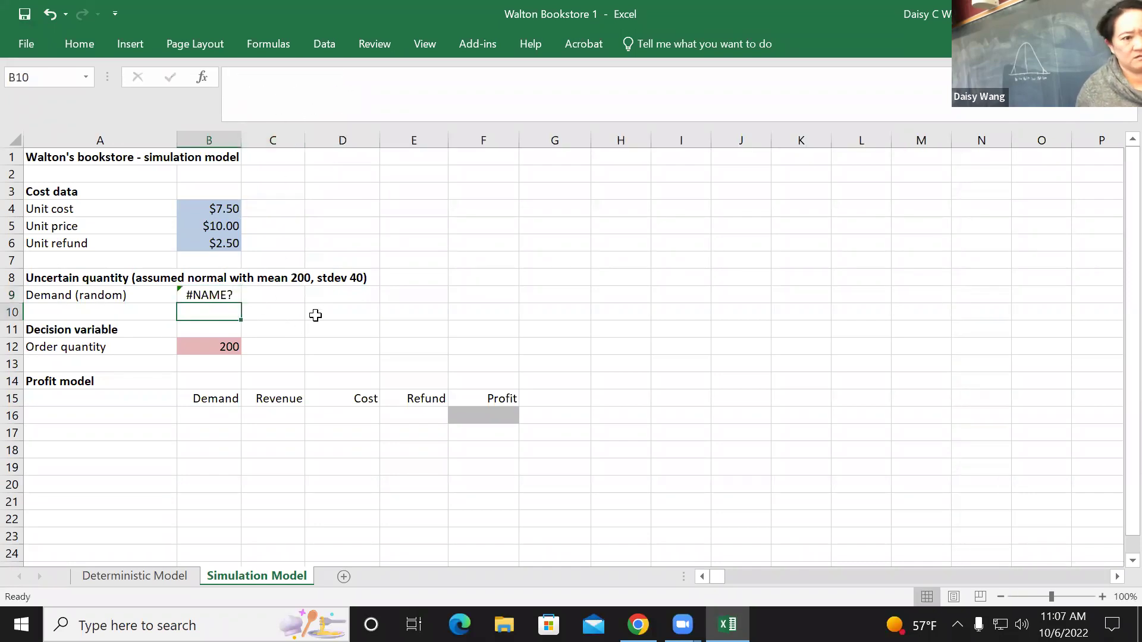
- Switch to Chrome and open the simulation1 Word document from the 9/29 module of the Logistics Management course
left_click(222, 294)
left_click(638, 625)
scroll(667, 405, "up", 7)
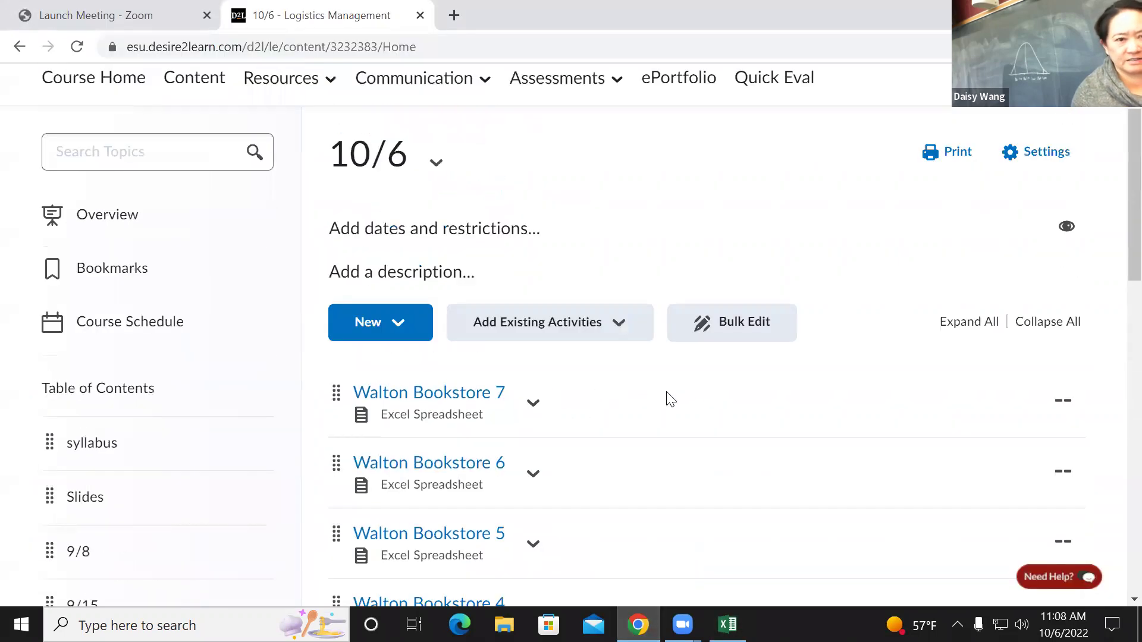
scroll(648, 414, "down", 3)
scroll(654, 423, "down", 4)
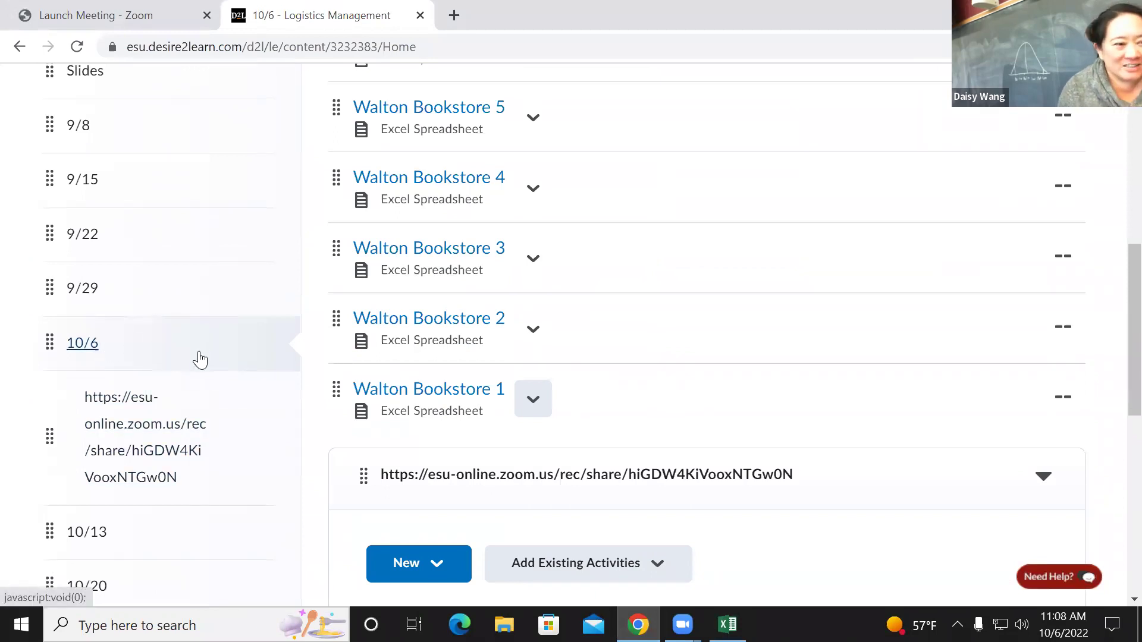
left_click(87, 292)
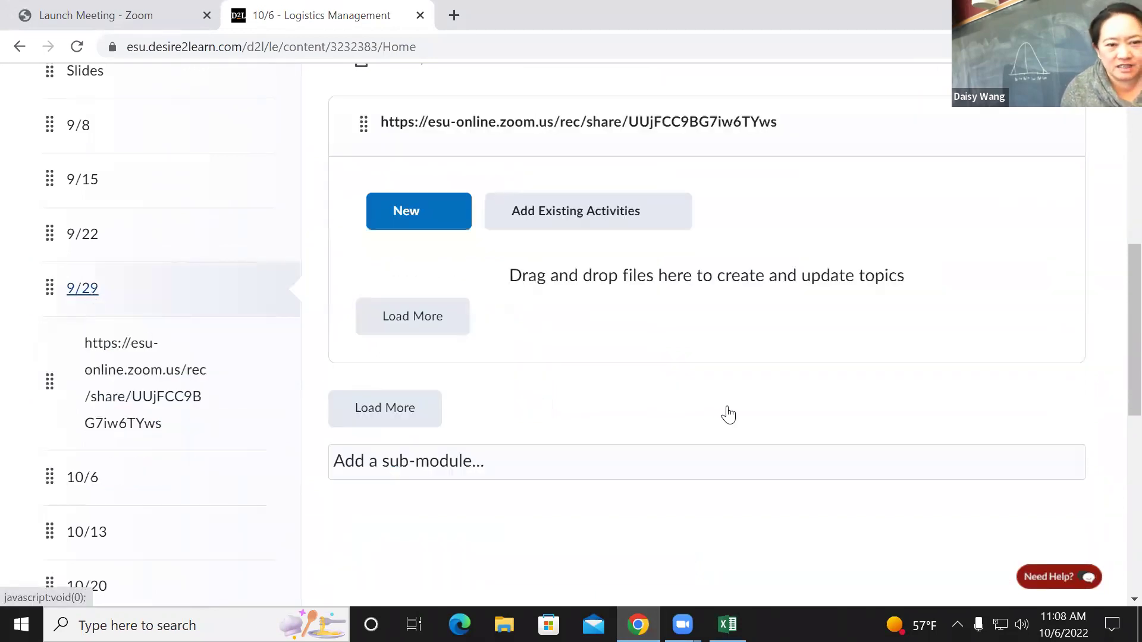
left_click(407, 333)
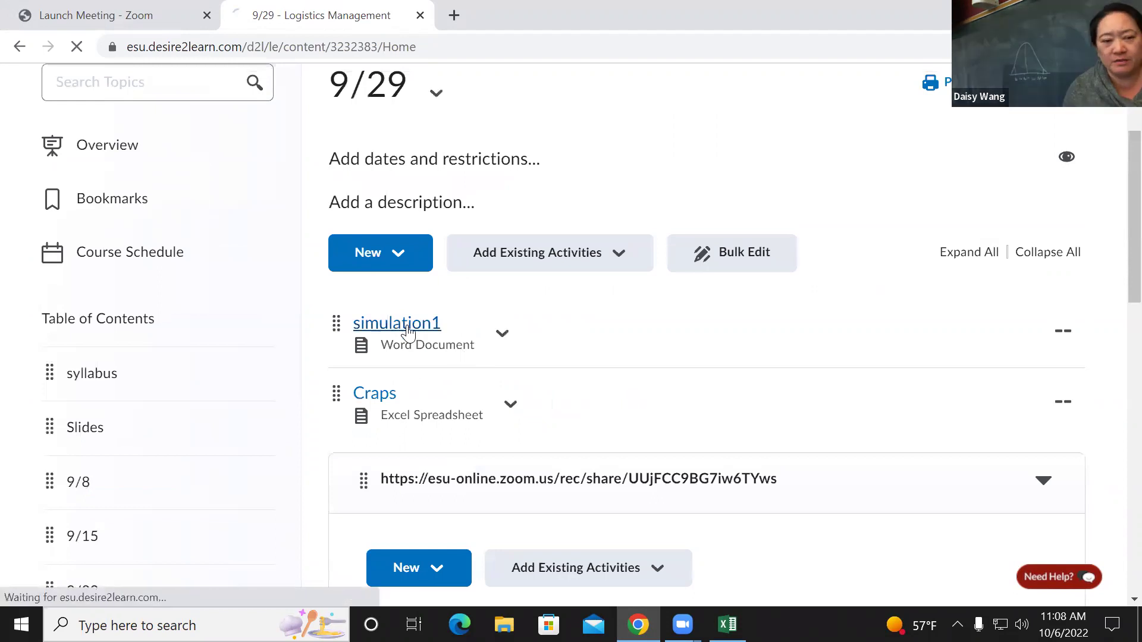
- Look through the simulation1 document for the Simulation Model section that explains the demand formula for cell B9
scroll(426, 418, "down", 5)
scroll(629, 452, "down", 5)
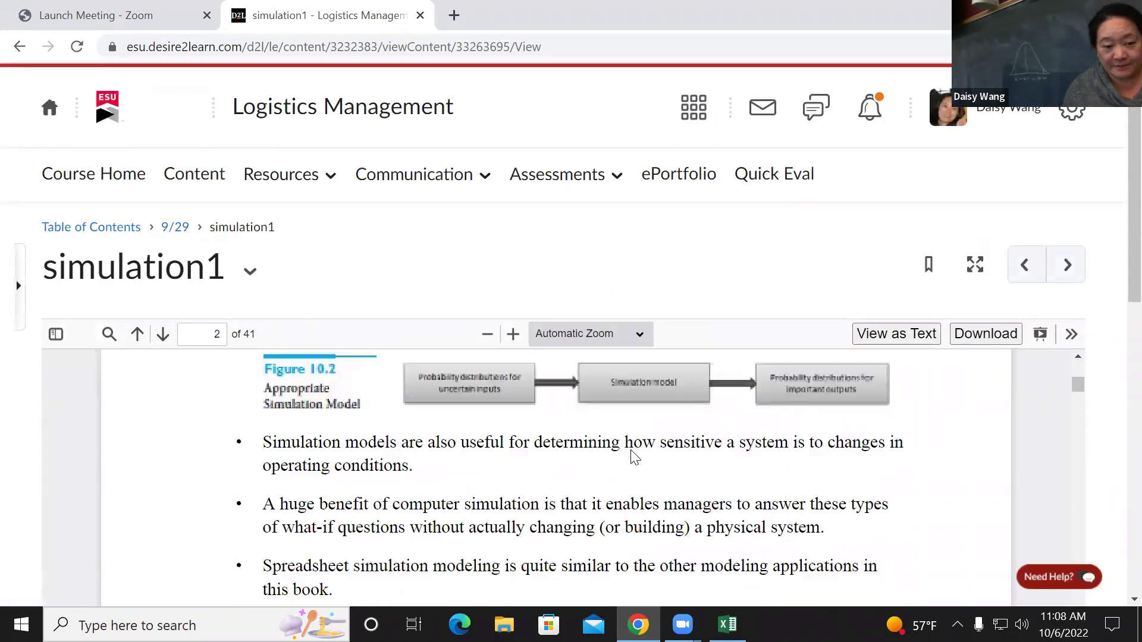
scroll(632, 459, "down", 3)
scroll(632, 459, "down", 10)
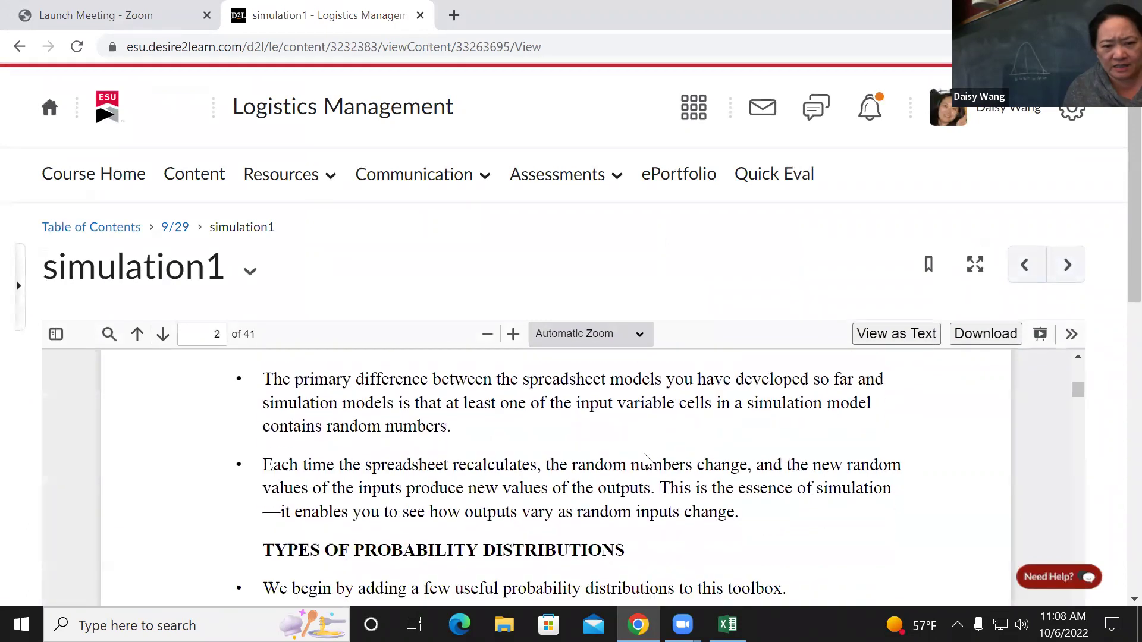
scroll(649, 462, "down", 10)
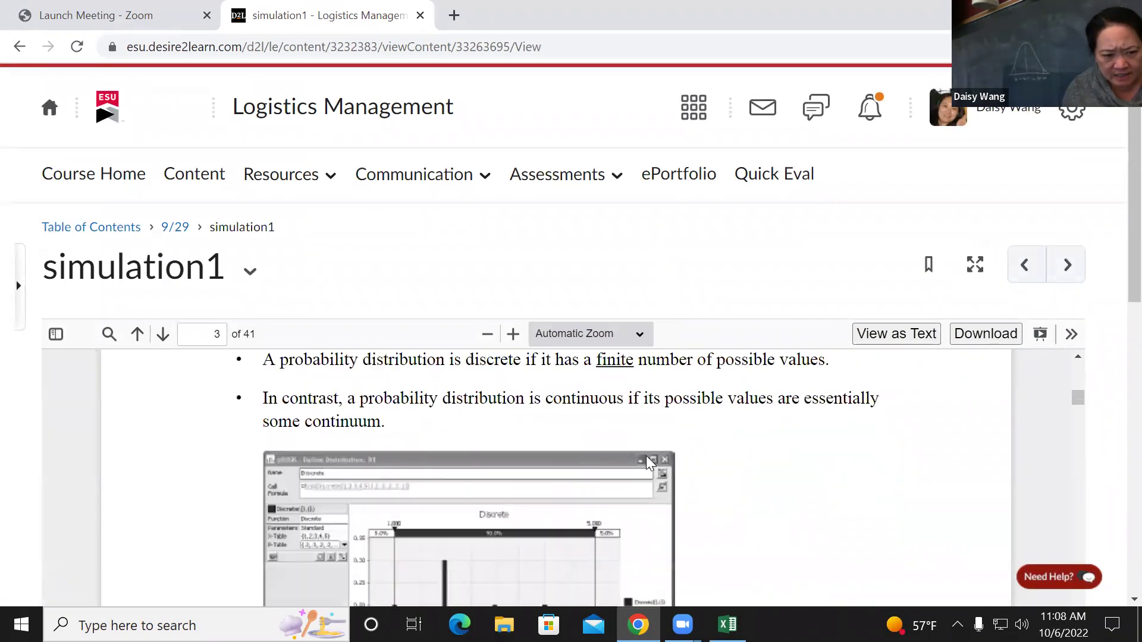
scroll(648, 458, "down", 15)
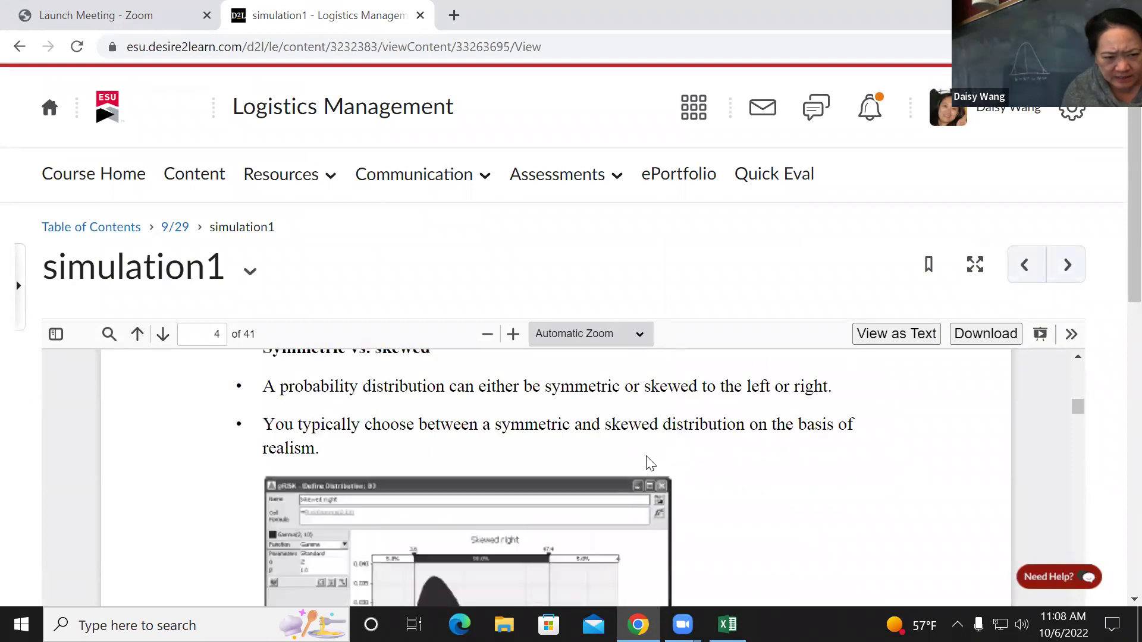
scroll(625, 447, "up", 5)
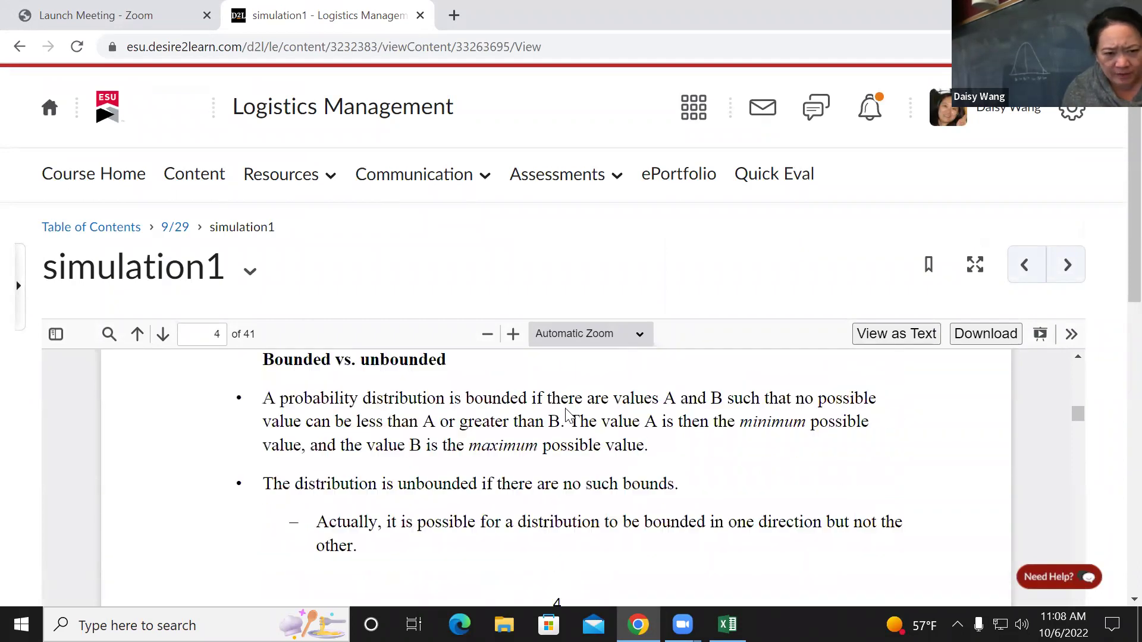
scroll(593, 439, "down", 8)
scroll(595, 437, "down", 12)
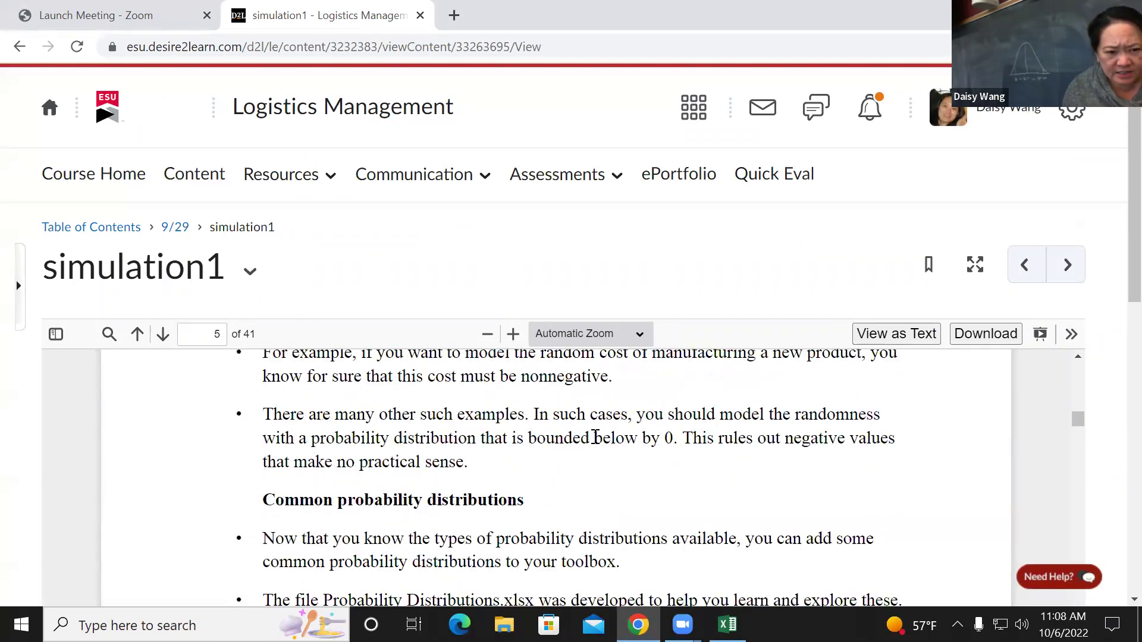
scroll(595, 444, "down", 4)
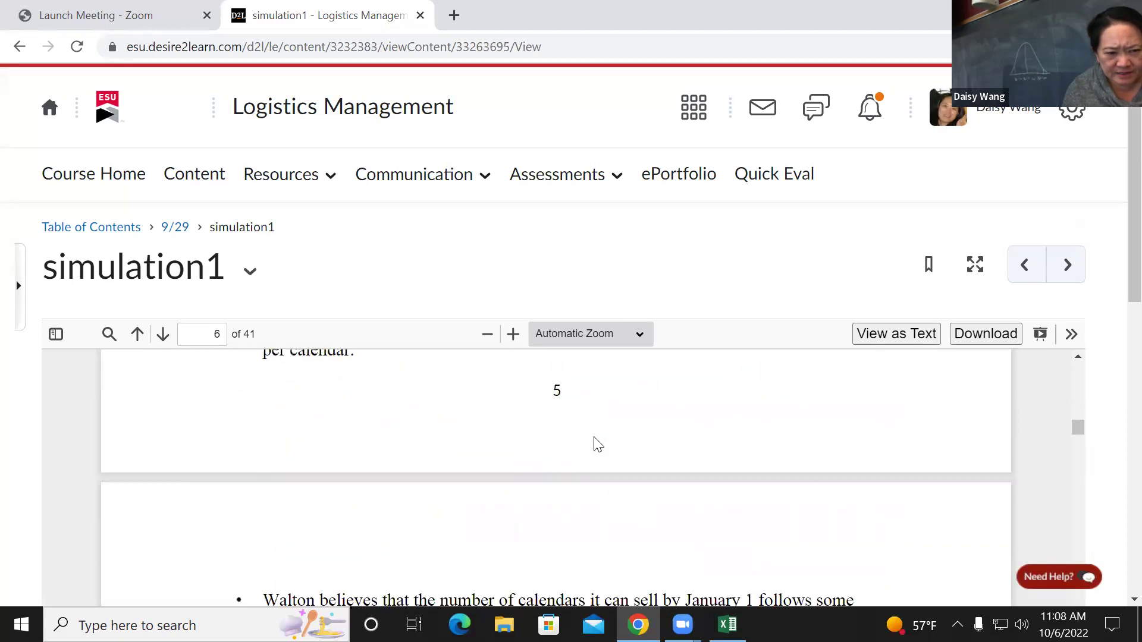
scroll(595, 444, "up", 3)
scroll(637, 451, "down", 2)
scroll(638, 453, "down", 10)
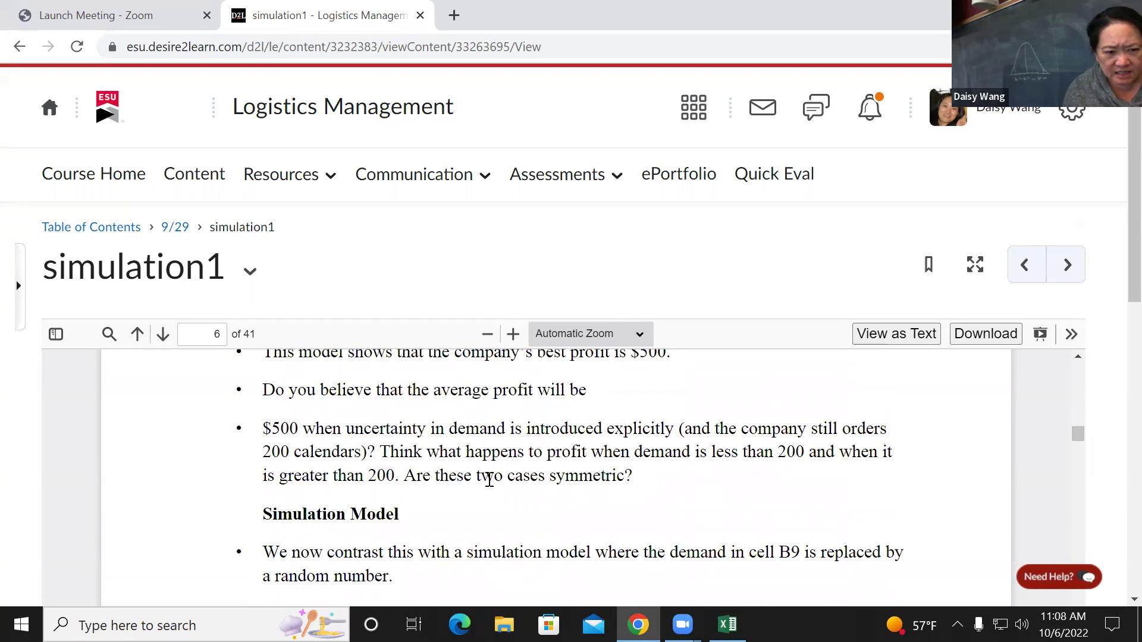
scroll(511, 479, "down", 3)
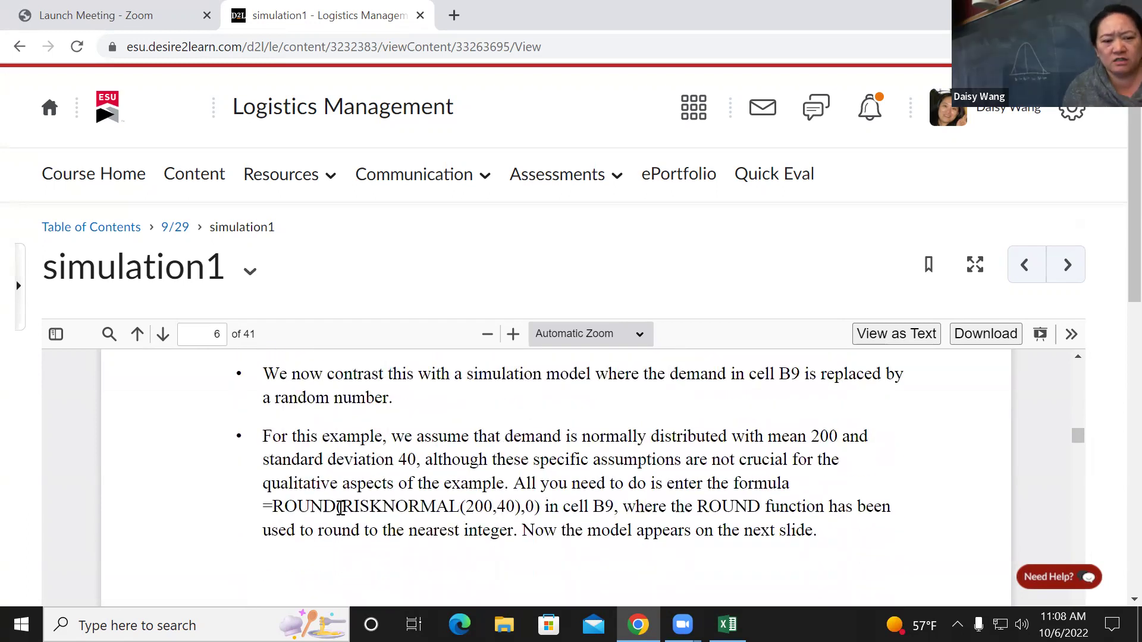
- Highlight RISKNORMAL and then ROUND in the document's formula for cell B9
left_click_drag(349, 507, 440, 506)
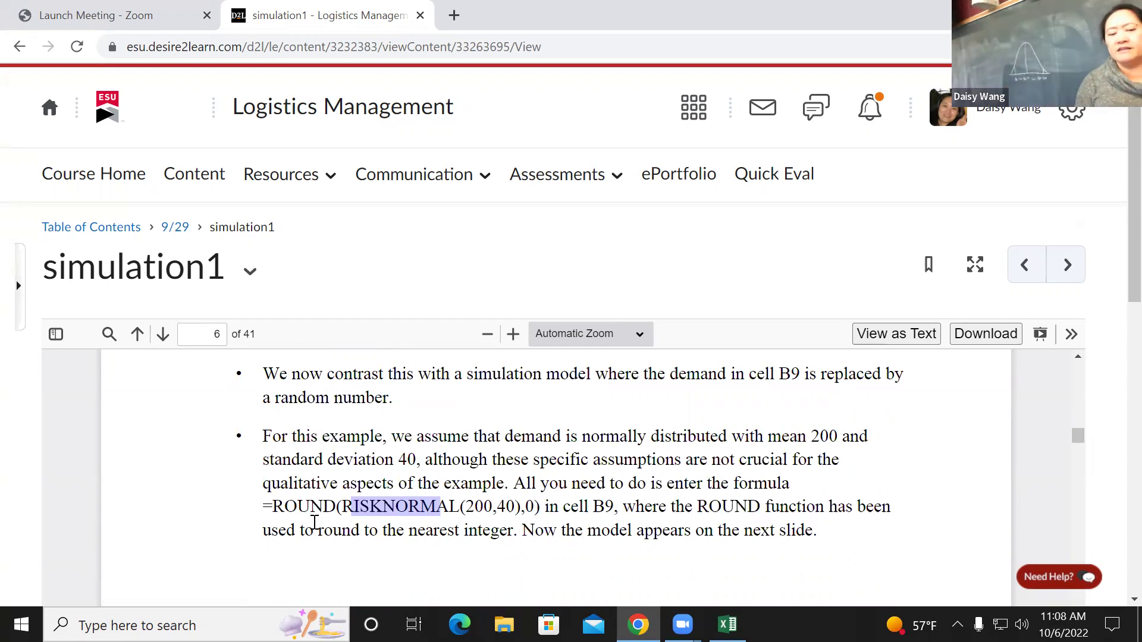
left_click(275, 505)
left_click_drag(275, 505, 341, 506)
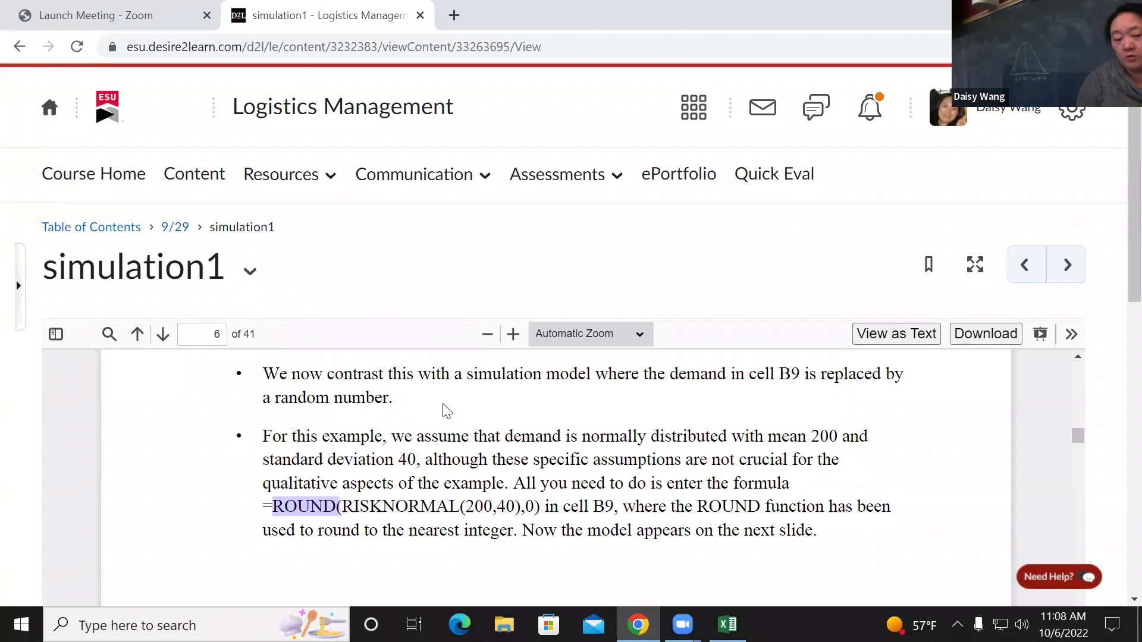
- Switch to the Excel workbook and change the random demand formula in B9 to =risknormal(200,40)
left_click(727, 624)
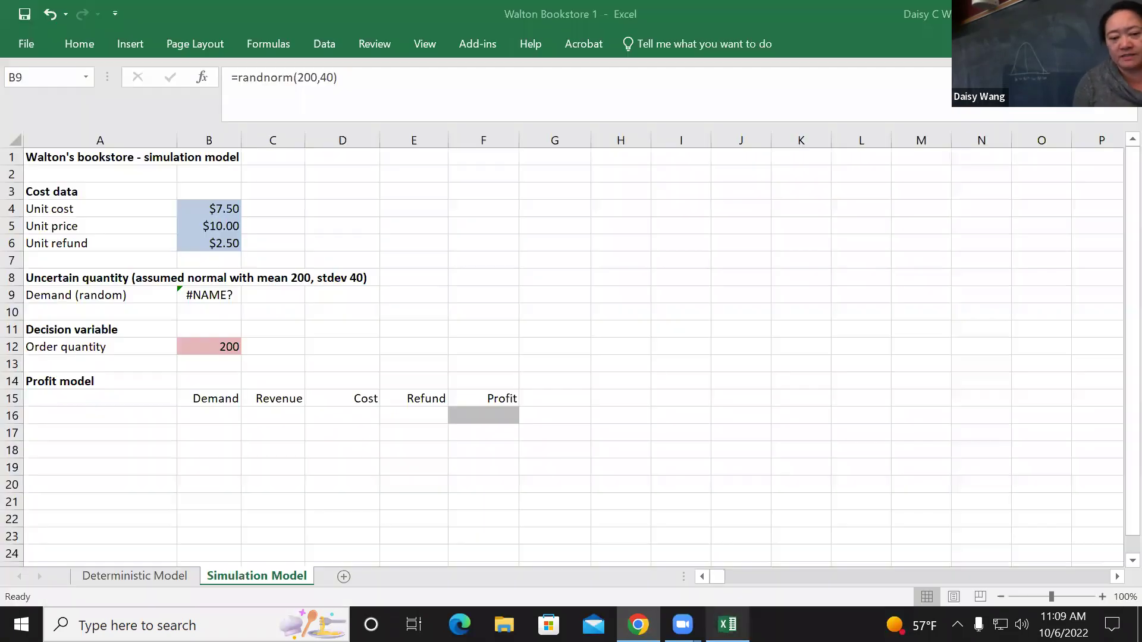
left_click(262, 77)
key("BackSpace")
key("BackSpace")
key("BackSpace")
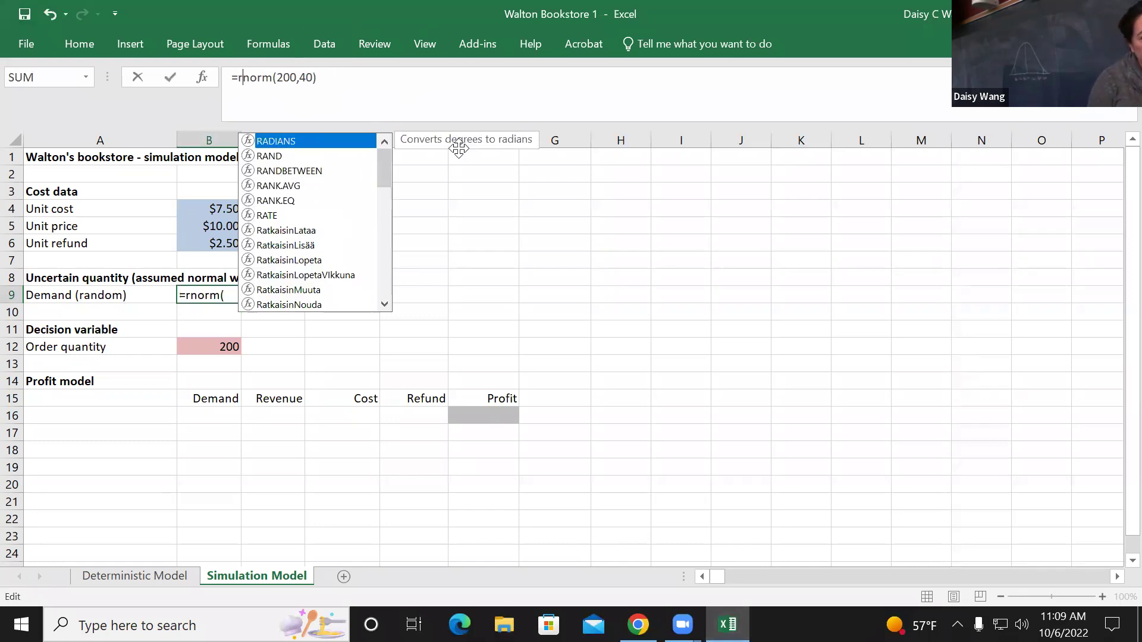
type("is")
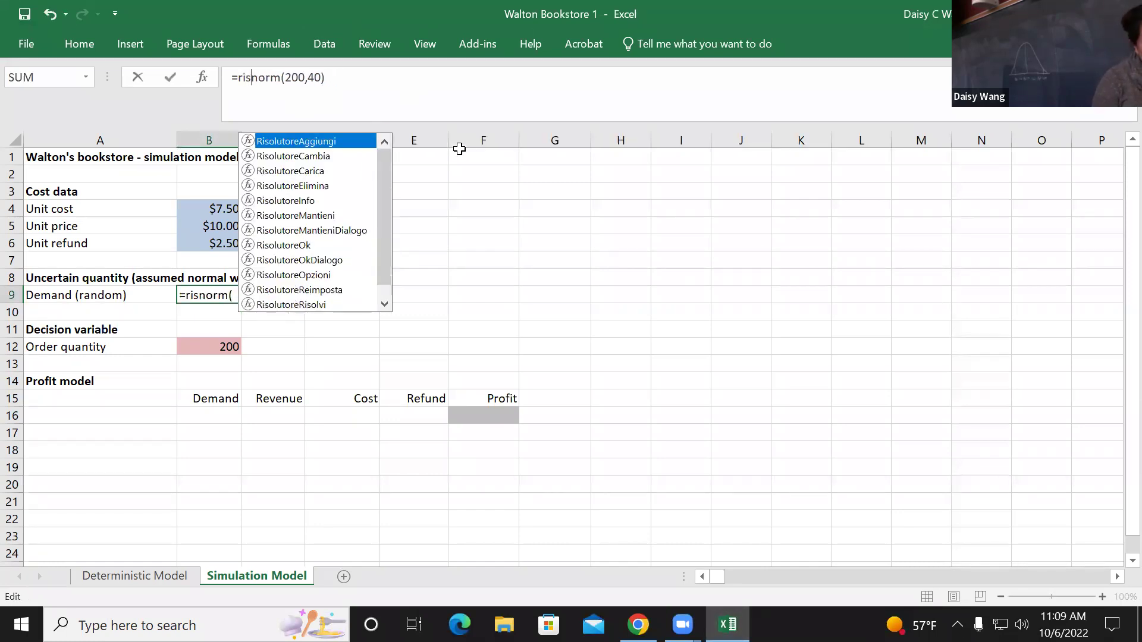
type("knorma")
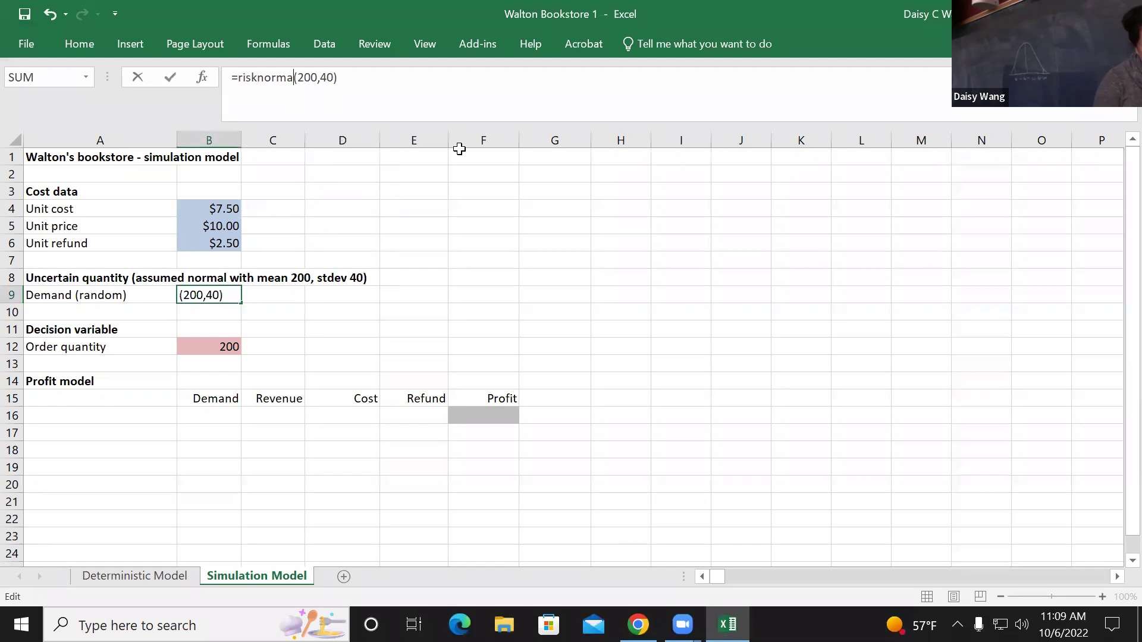
type("l")
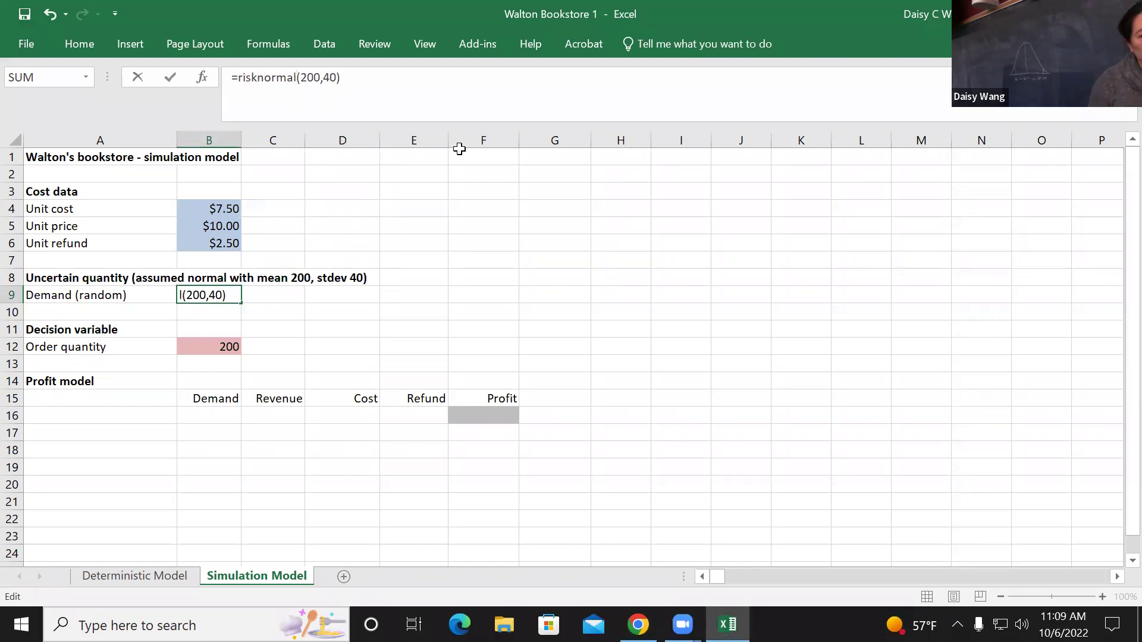
key("Return")
left_click(198, 297)
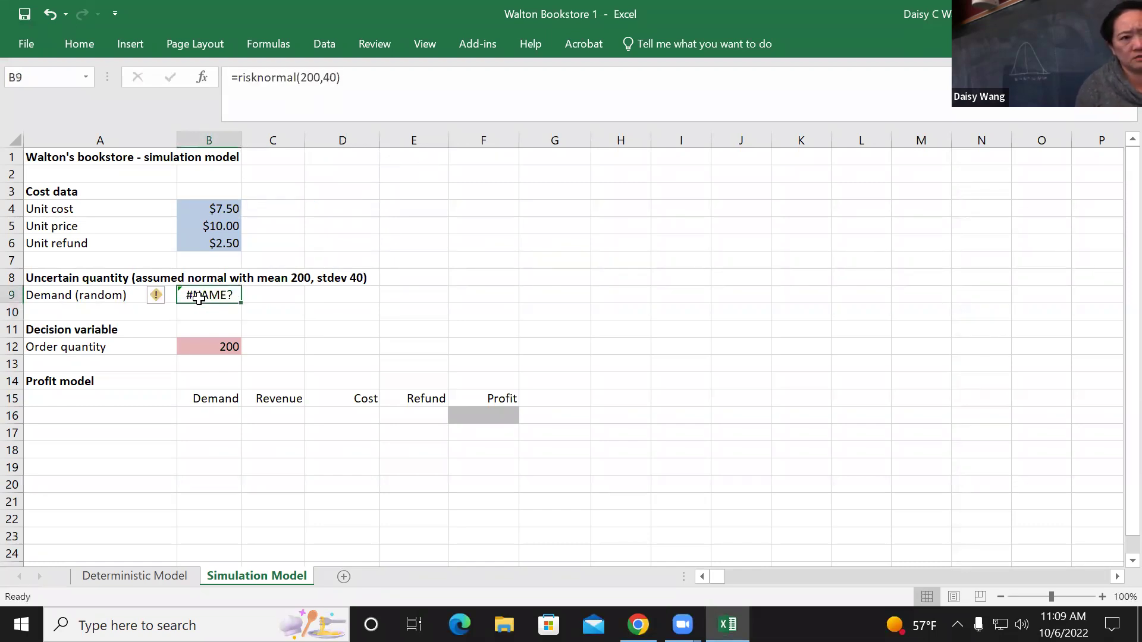
- Check the risknormal formula in B9 against the formula in the simulation1 document in Chrome, returning to Excel
left_click(268, 79)
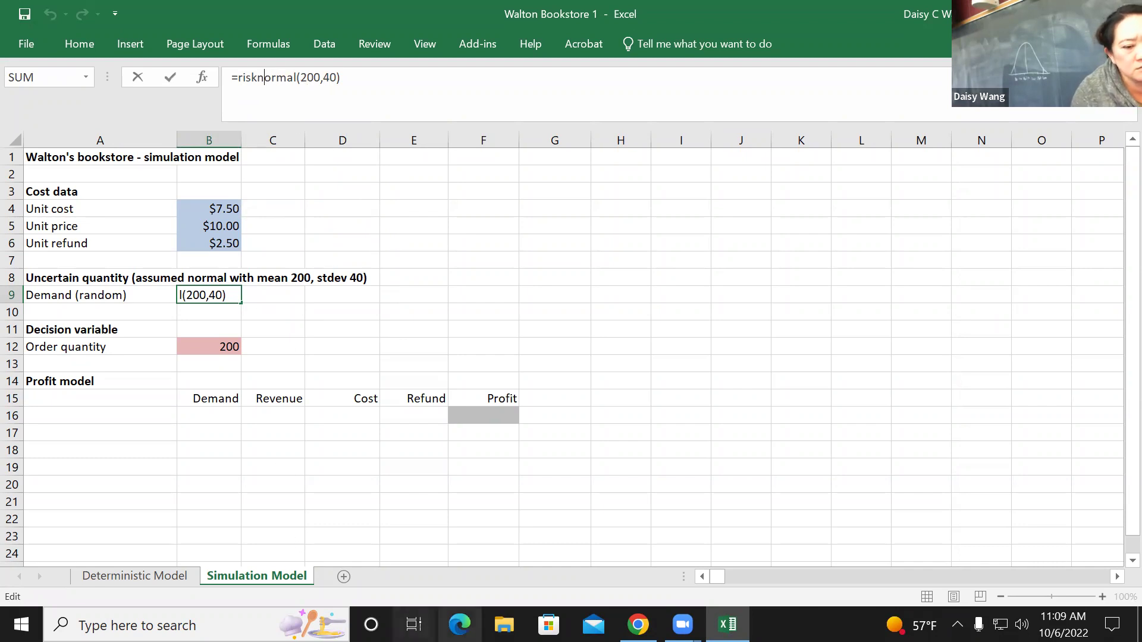
left_click(638, 624)
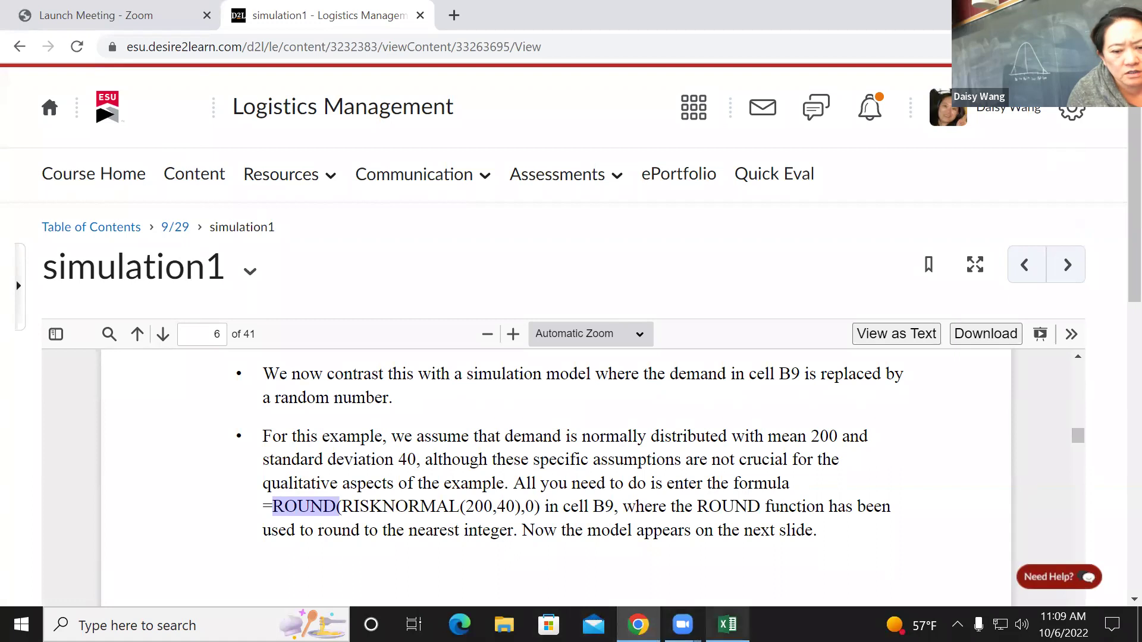
left_click(727, 625)
left_click(259, 82)
left_click(272, 77)
left_click(321, 43)
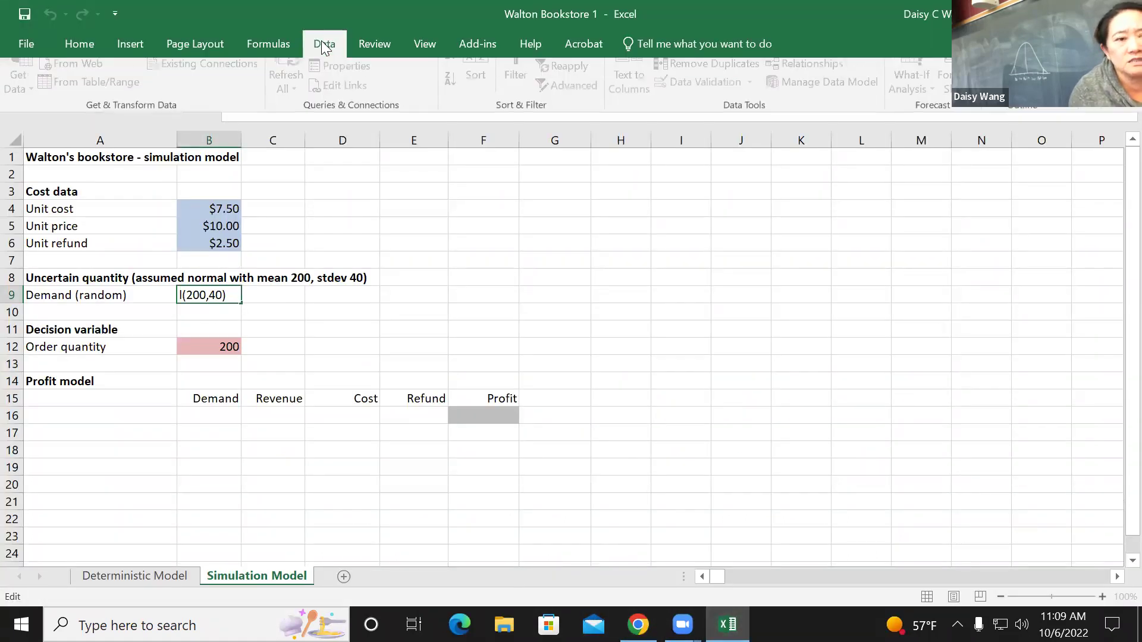
- Look through Excel's installed add-ins and view the available XML Expansion Packs, leaving them unchanged
left_click(31, 41)
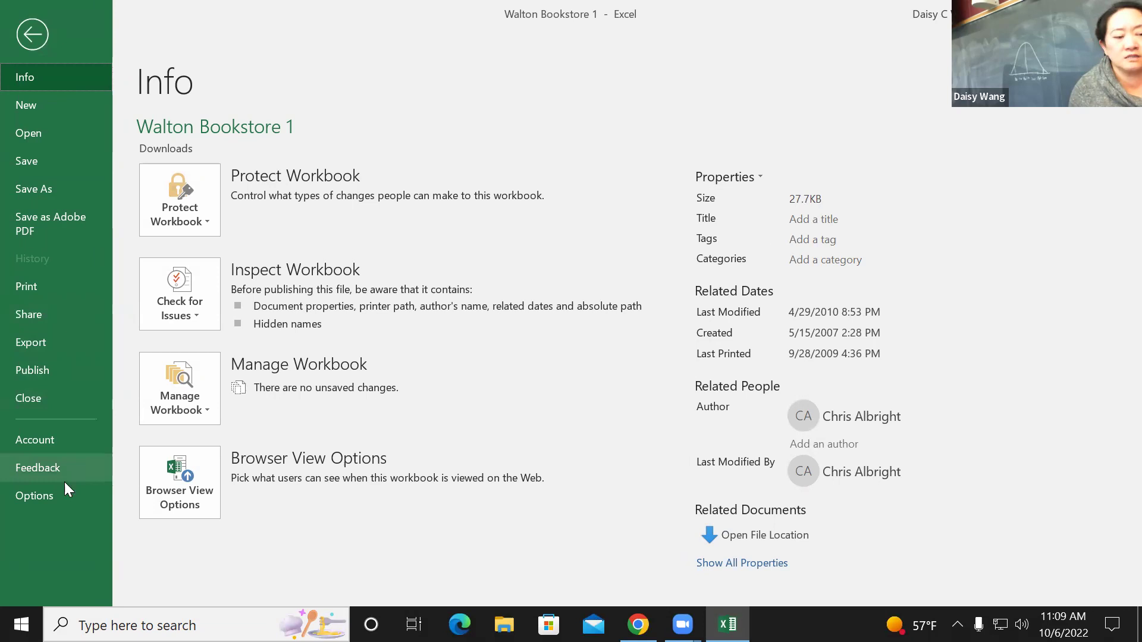
left_click(49, 495)
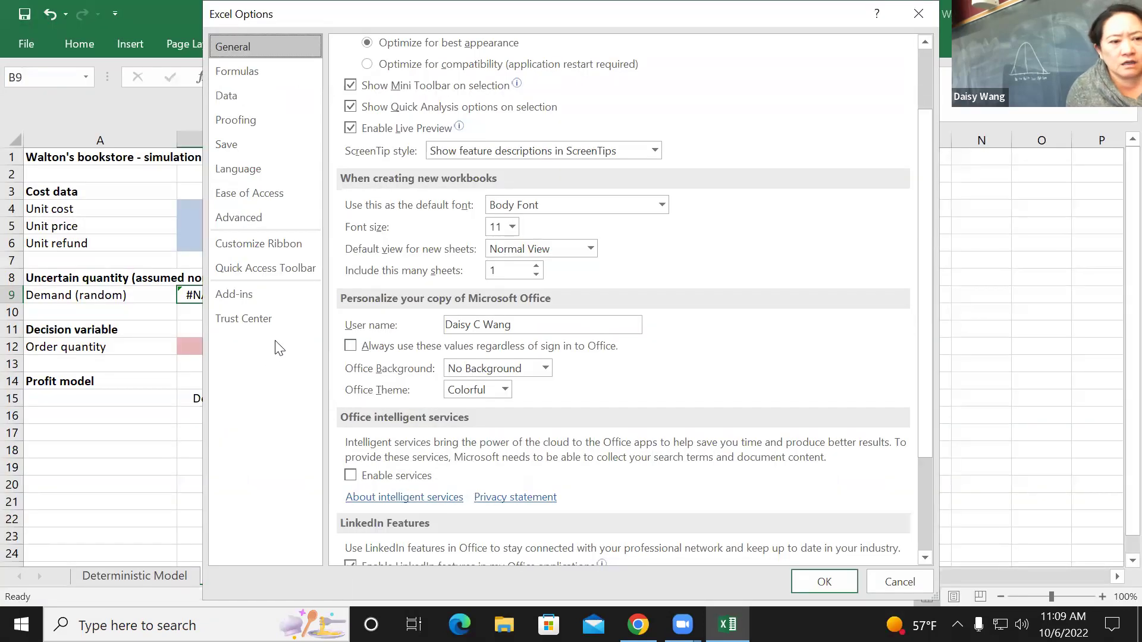
left_click(249, 319)
left_click(244, 297)
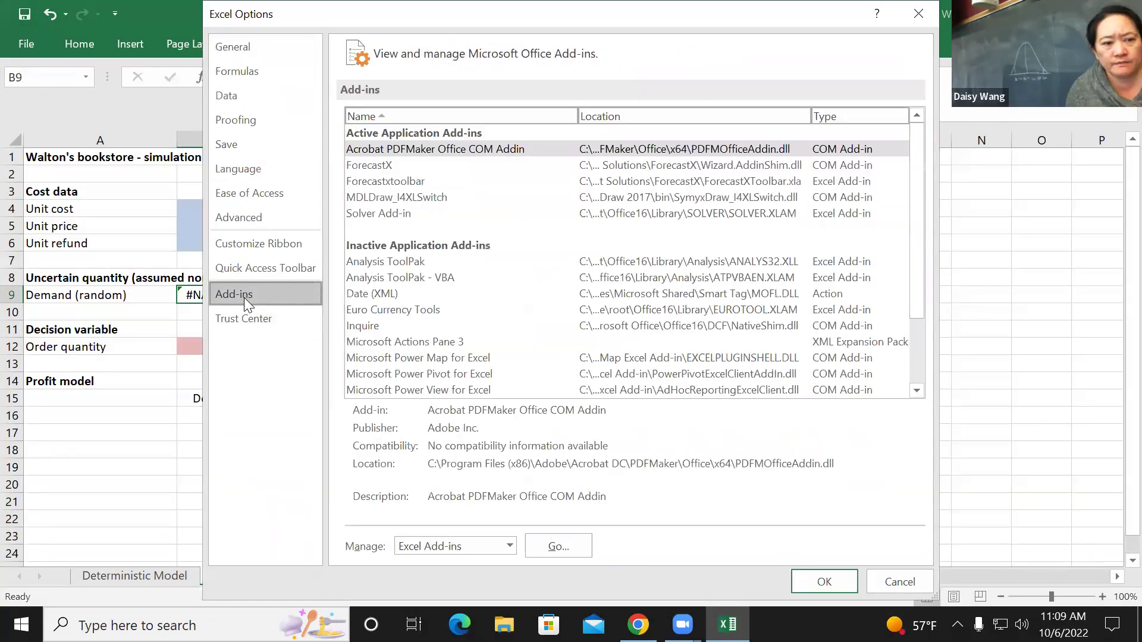
left_click(505, 547)
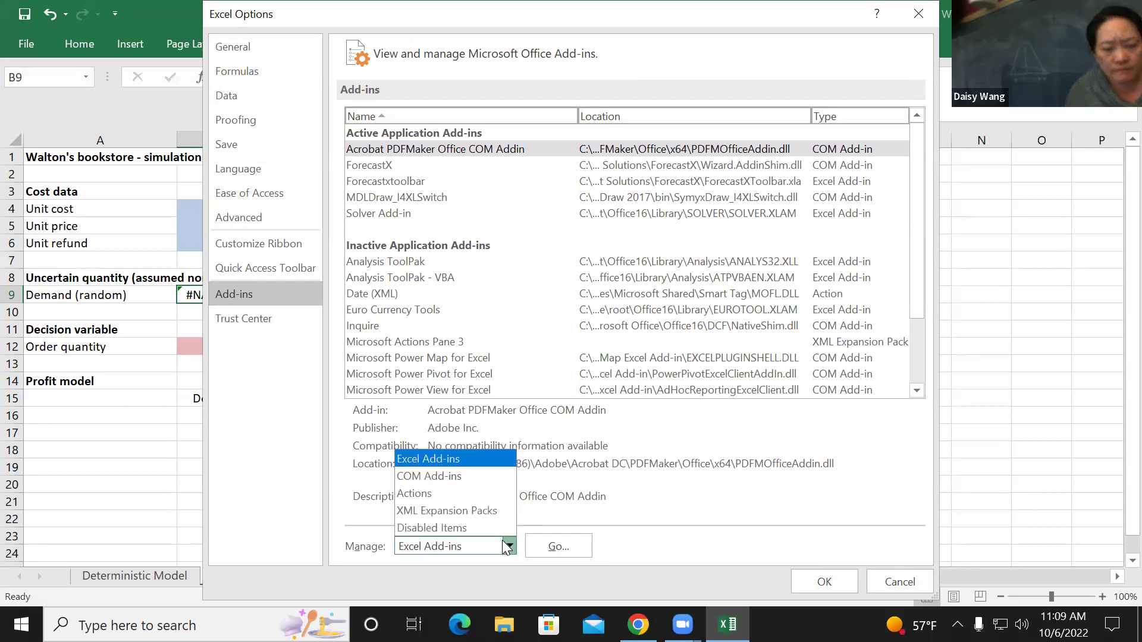
left_click(479, 511)
left_click(553, 545)
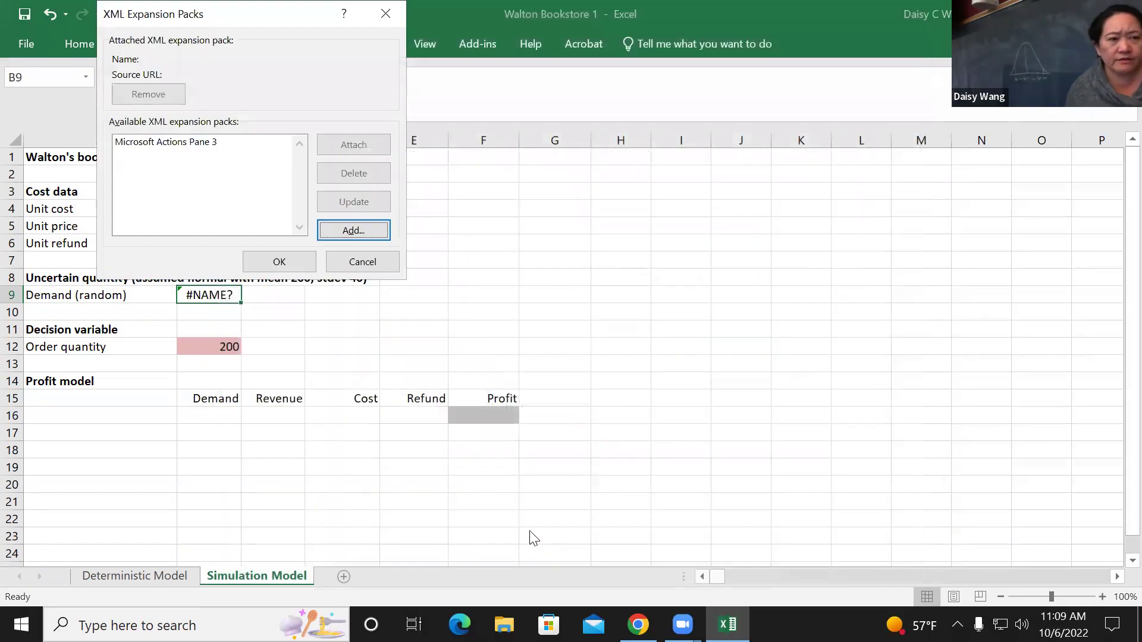
left_click(362, 262)
- Review the add-ins list again and recheck the XML Expansion Packs for a simulation add-in
left_click(26, 45)
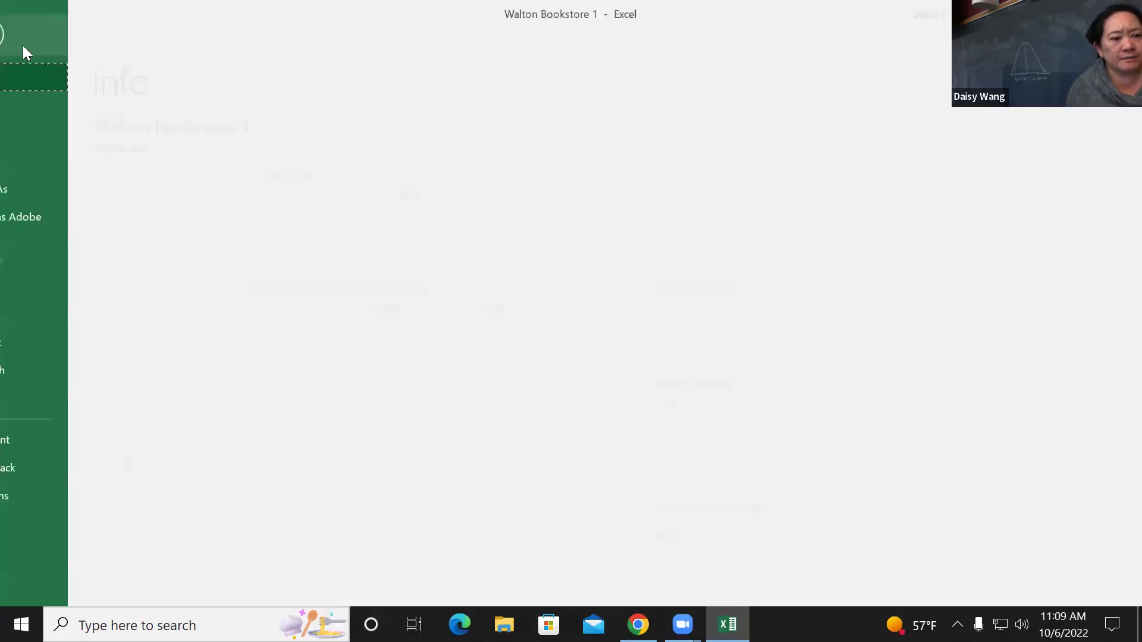
left_click(62, 498)
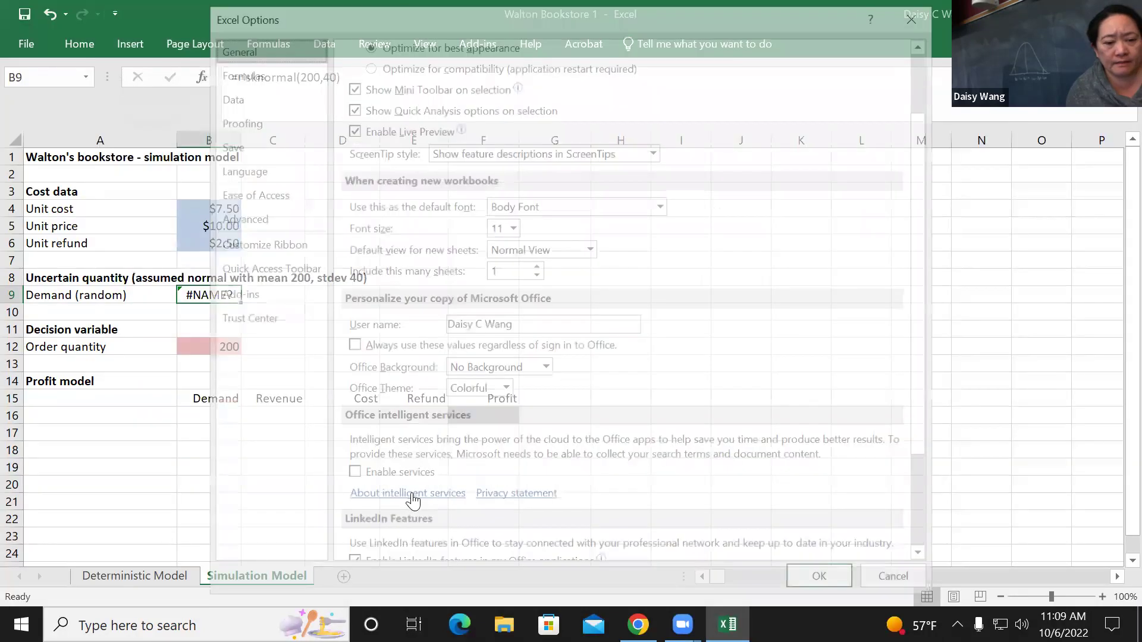
left_click(247, 294)
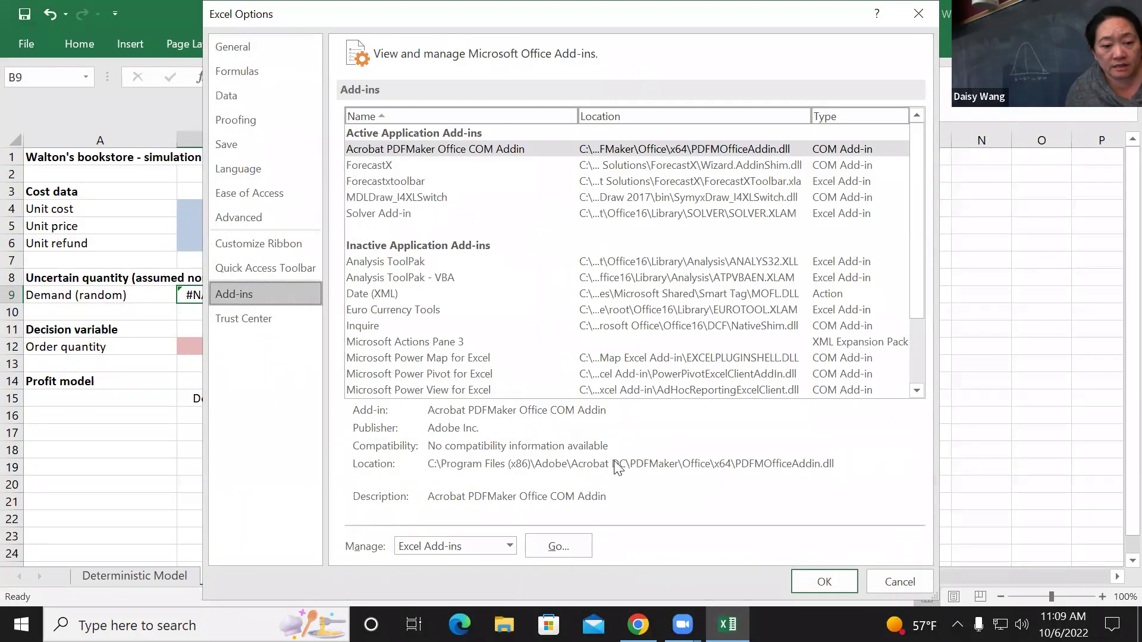
left_click(493, 546)
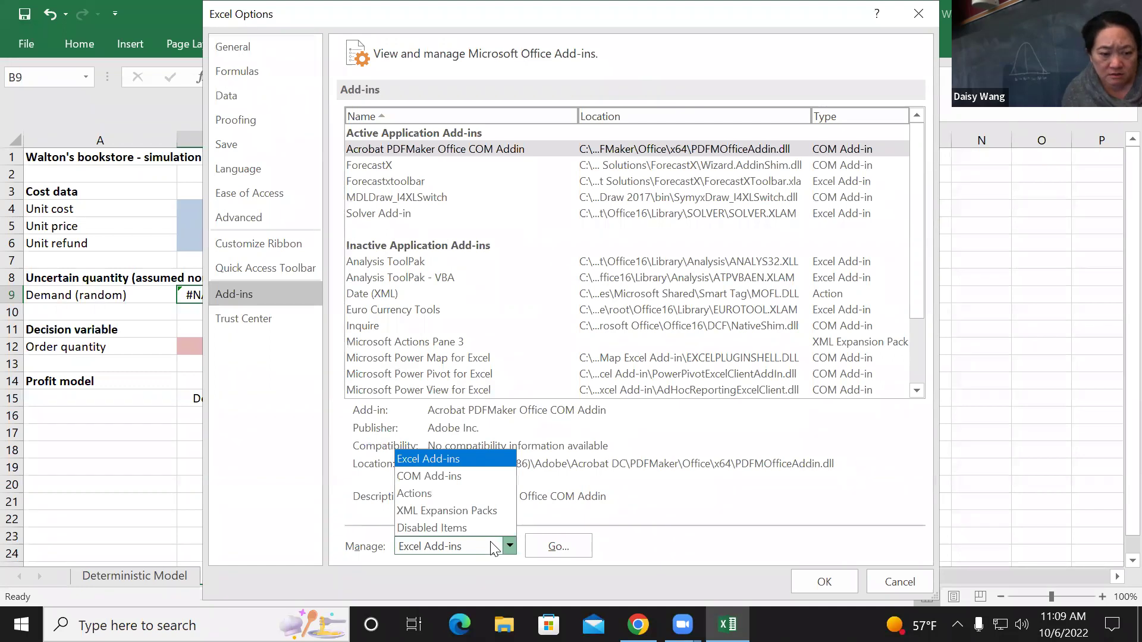
left_click(472, 510)
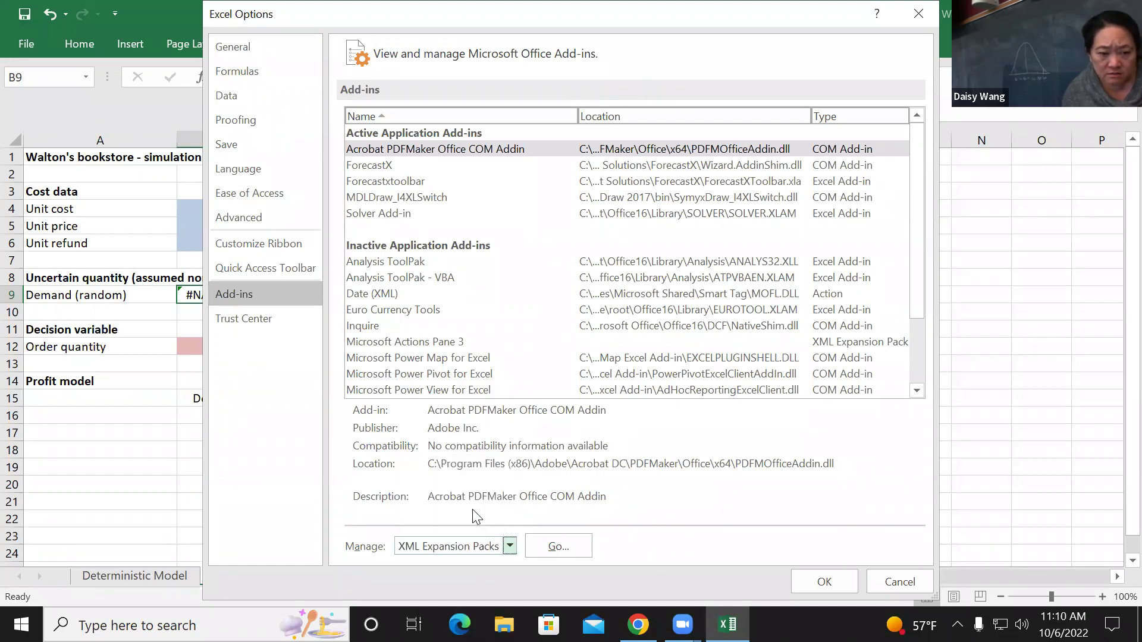
left_click(565, 543)
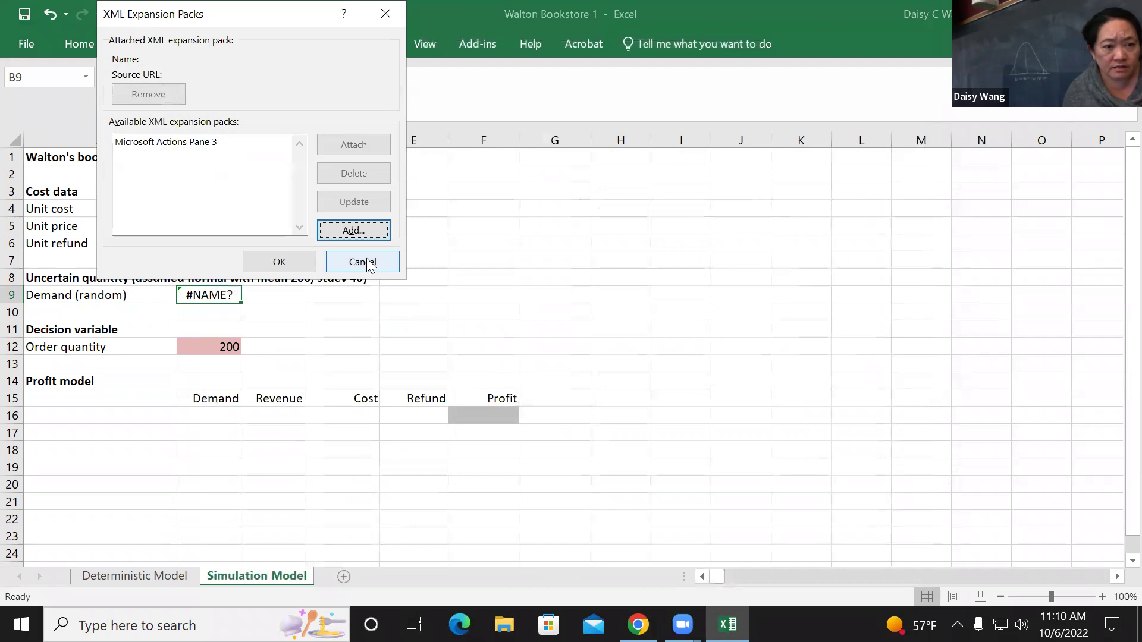
left_click(363, 262)
- Inspect the Actions category of Excel's add-ins and close its dialog without changes
left_click(29, 44)
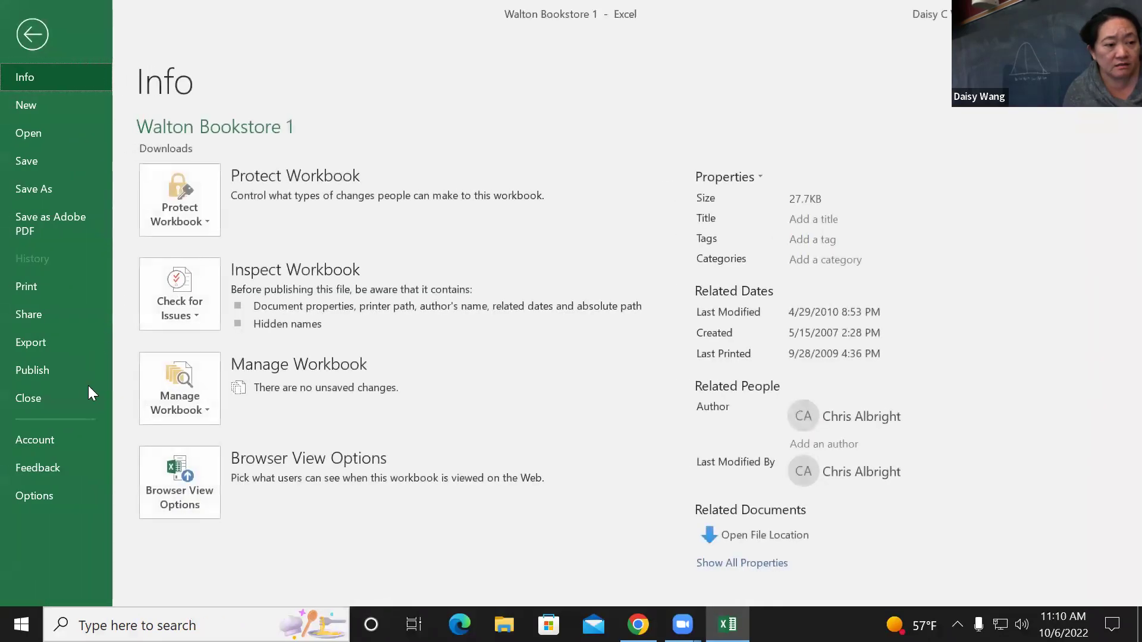
left_click(49, 497)
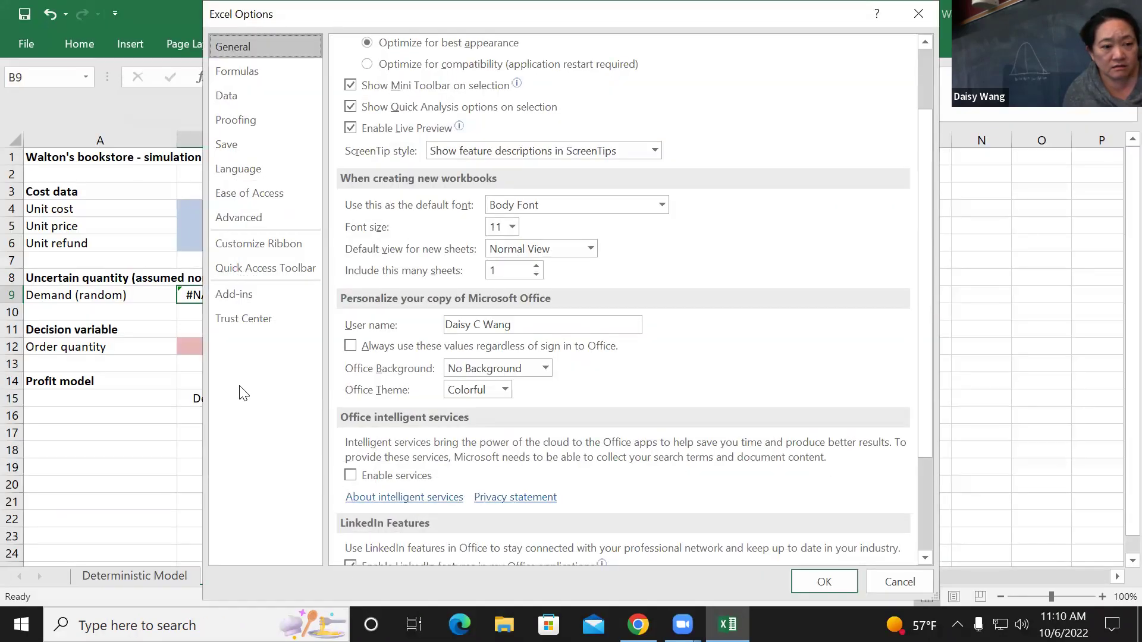
left_click(238, 295)
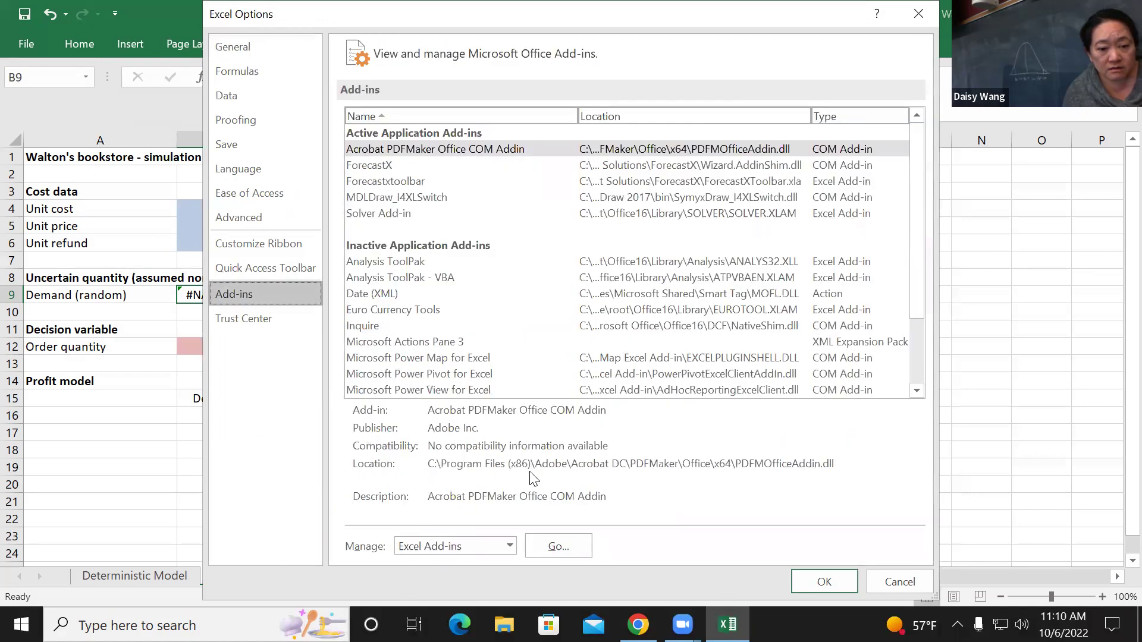
left_click(511, 546)
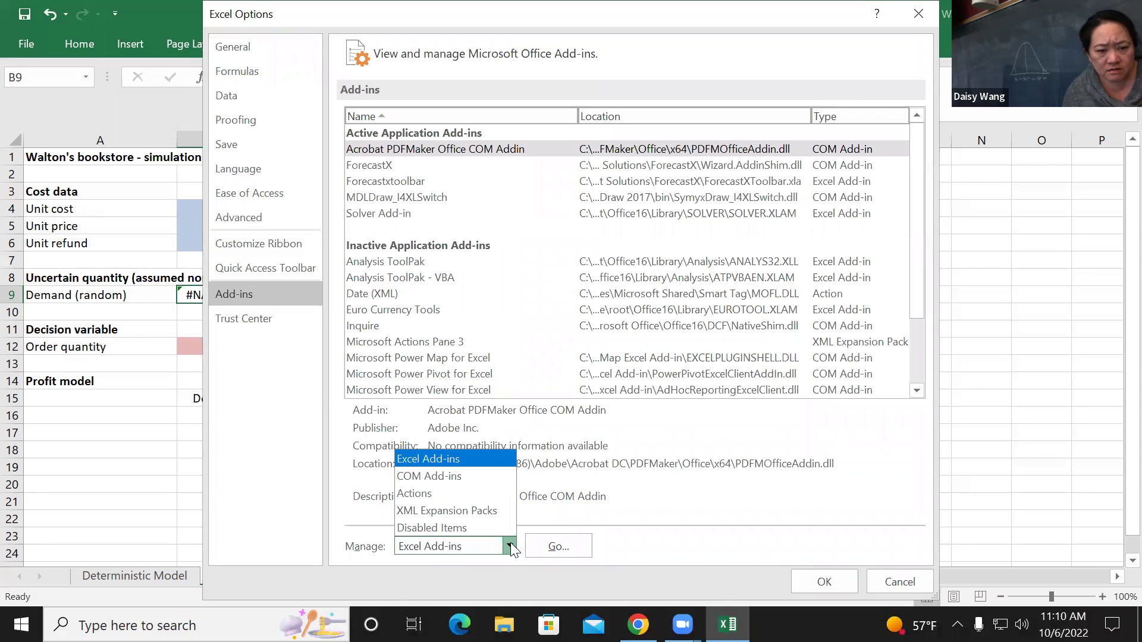
left_click(473, 493)
left_click(552, 540)
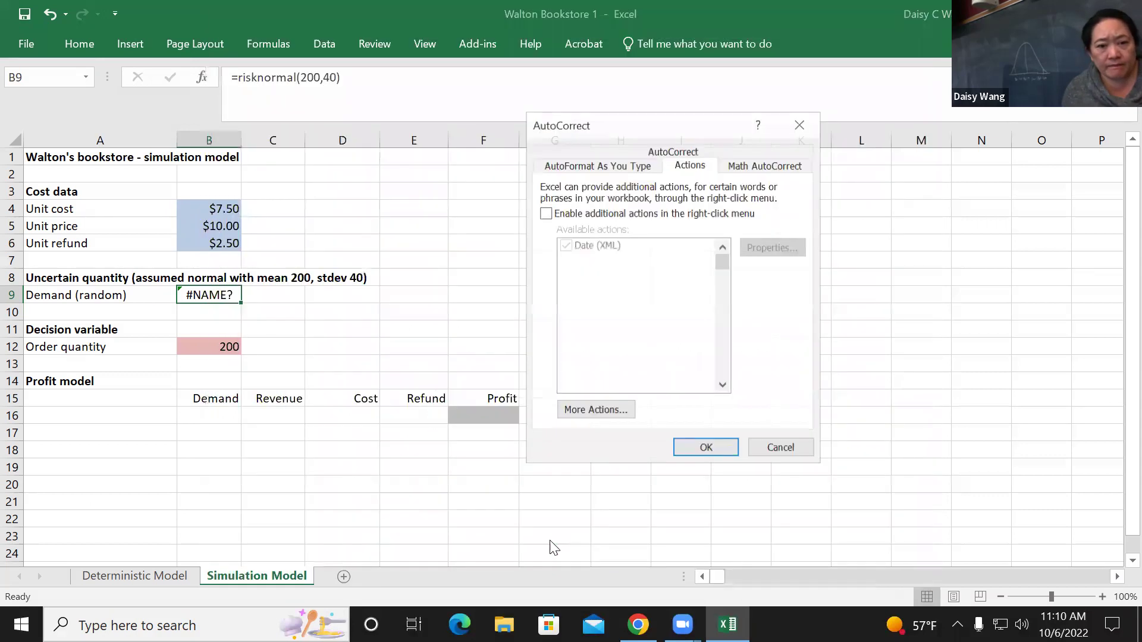
left_click(764, 444)
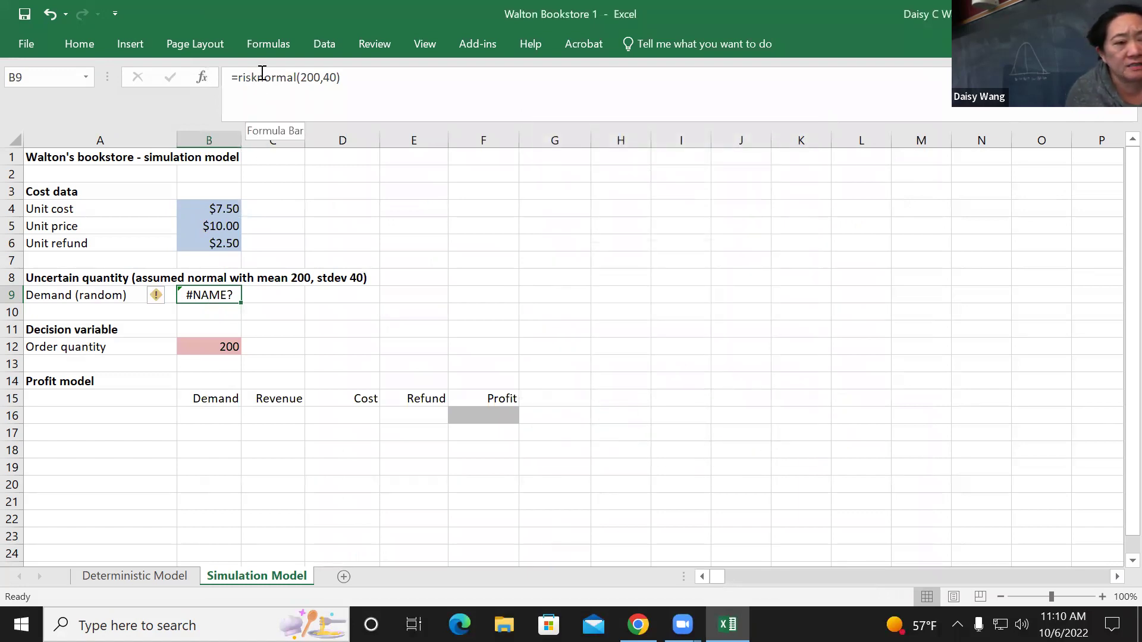
- Try re-entering the function name in the B9 demand formula in capitals as RISKNORMAL
left_click_drag(298, 75, 246, 87)
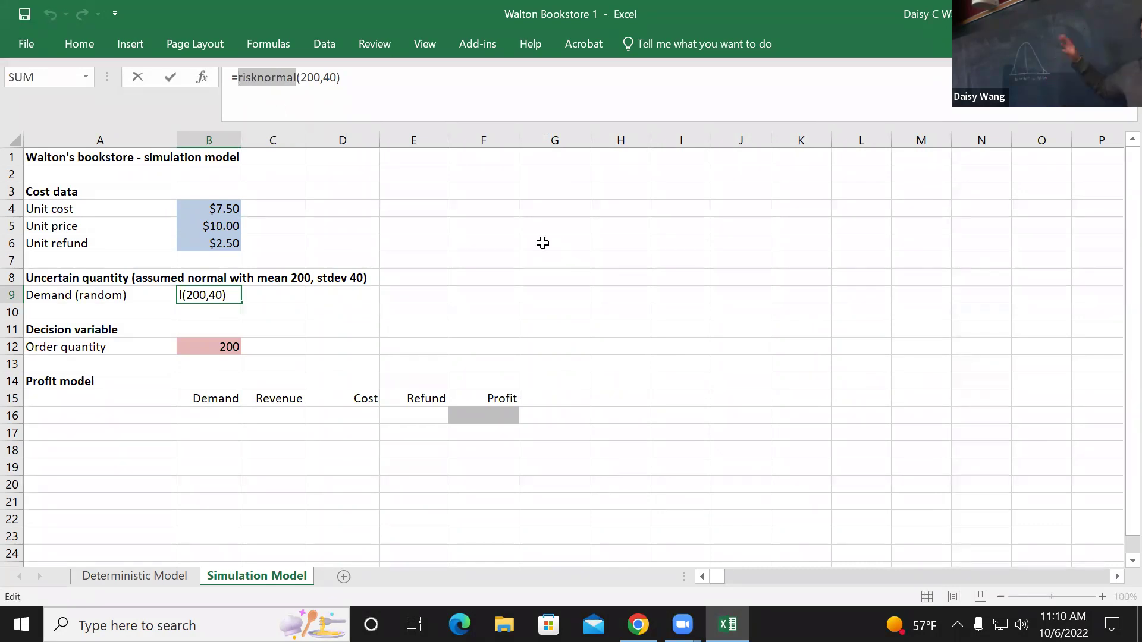
type("RISKNORMAL")
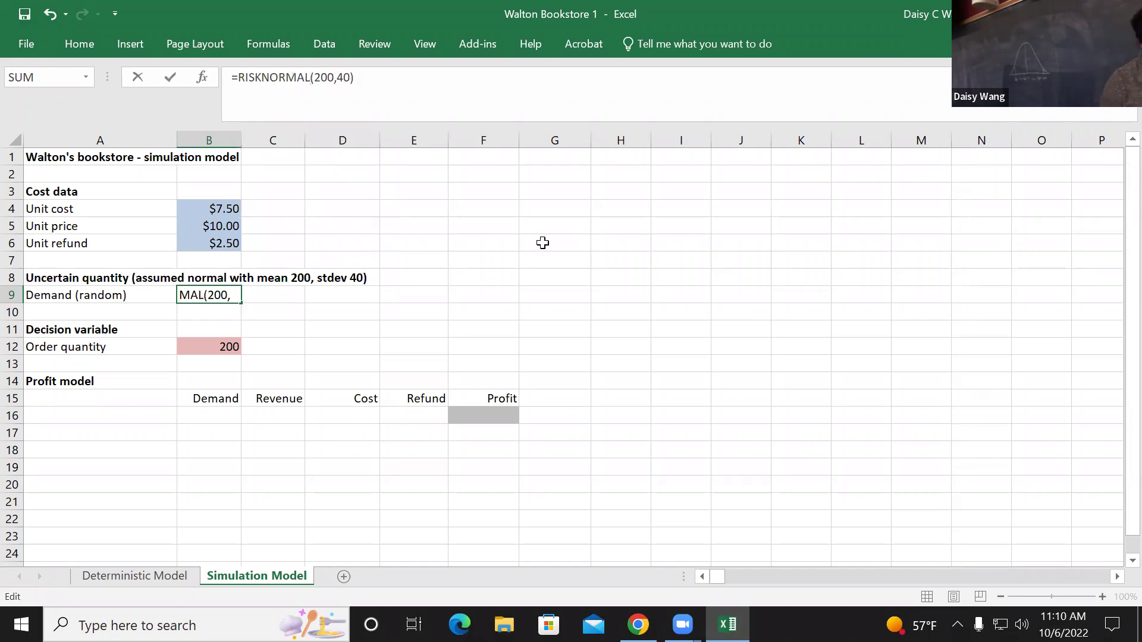
key("Return")
key("Up")
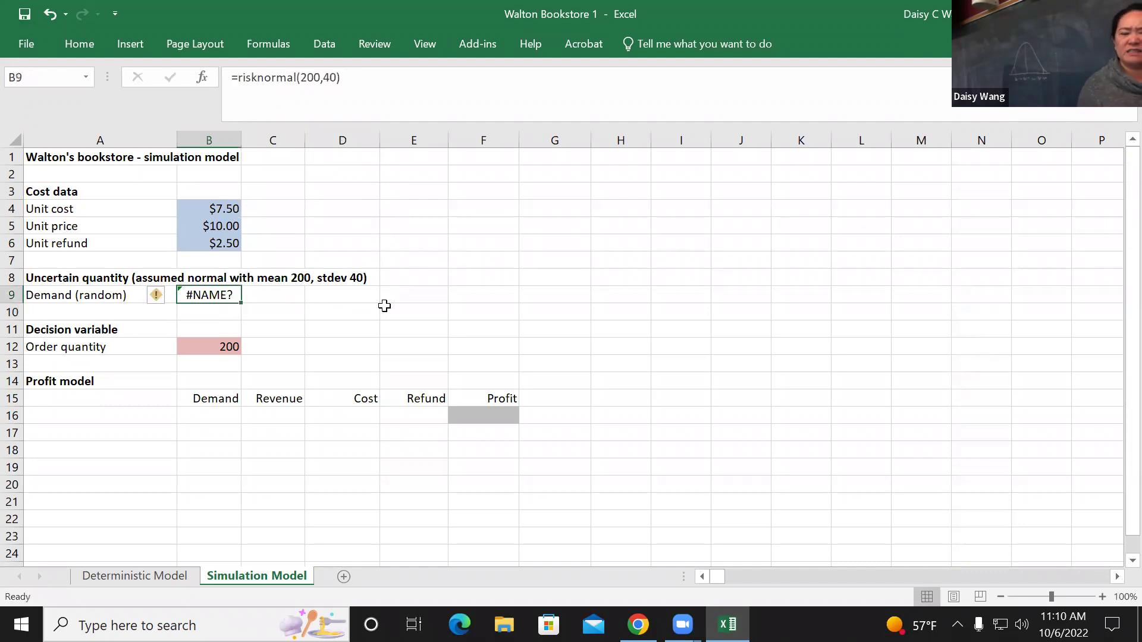
- Try wrapping the risknormal(200,40) demand formula in B9 in a ROUND function
key("F2")
left_click(238, 72)
type("round")
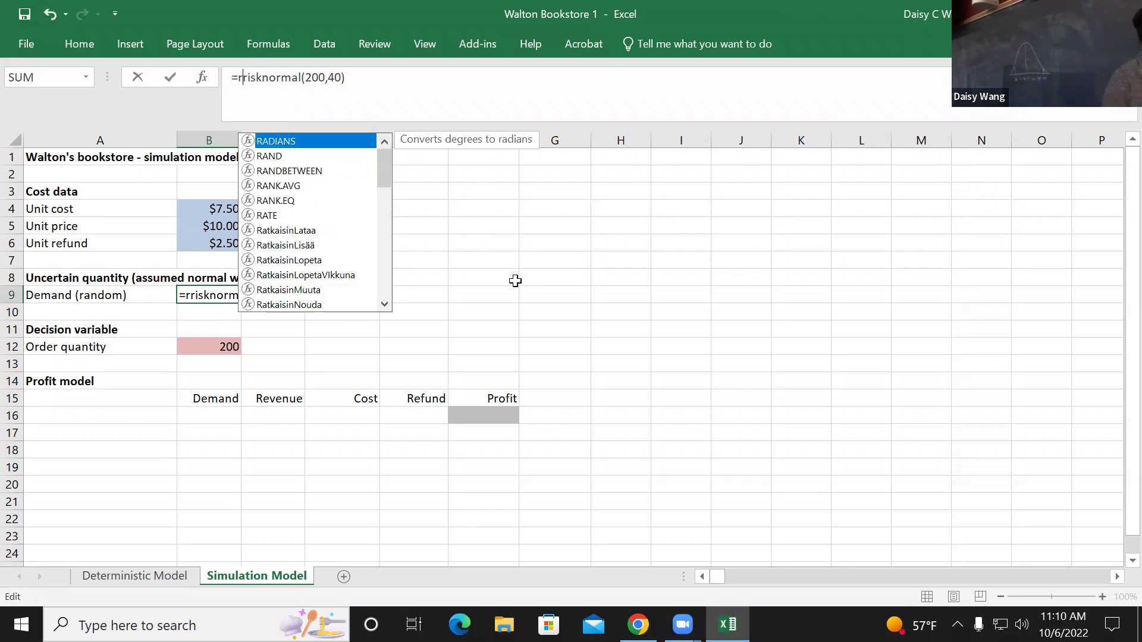
type("(")
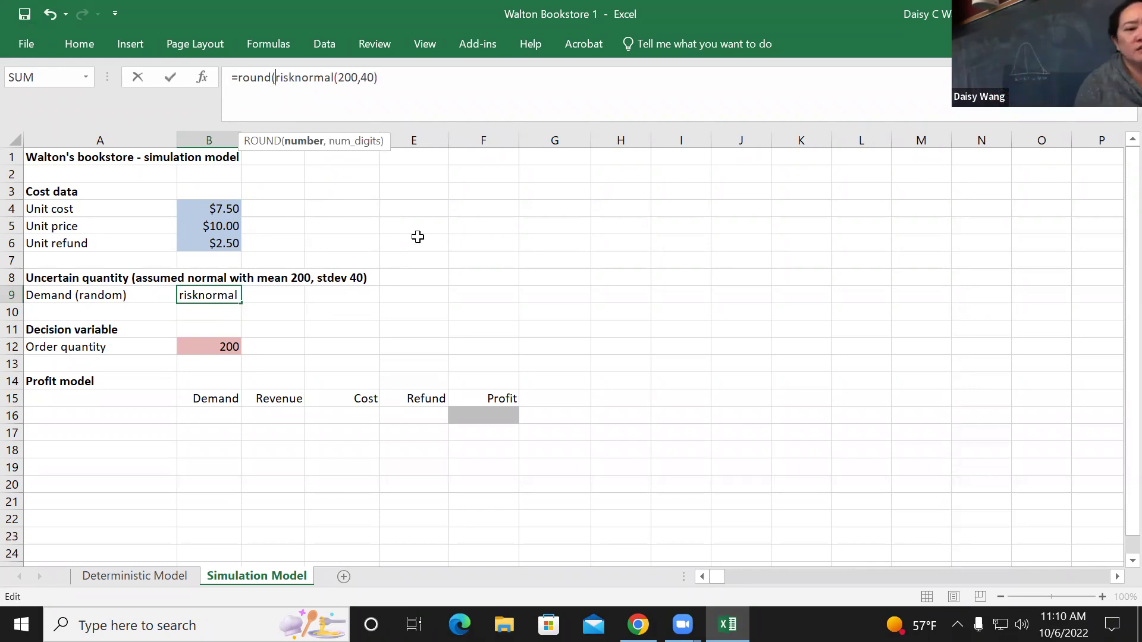
key("ctrl+Return")
left_click(79, 44)
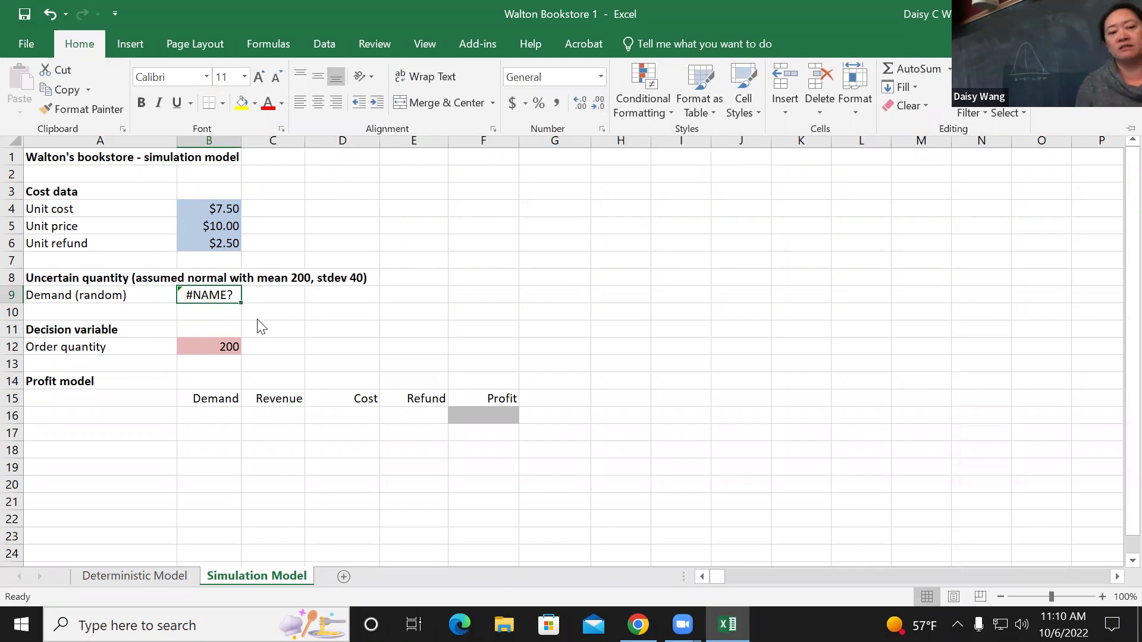
left_click(279, 294)
left_click(278, 294)
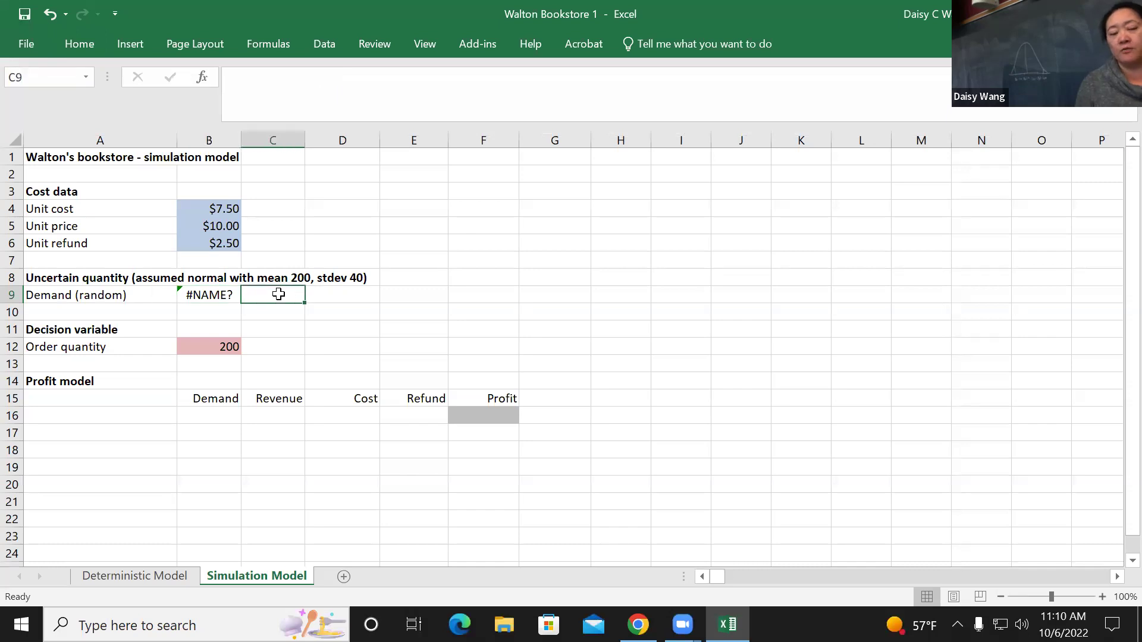
type("round")
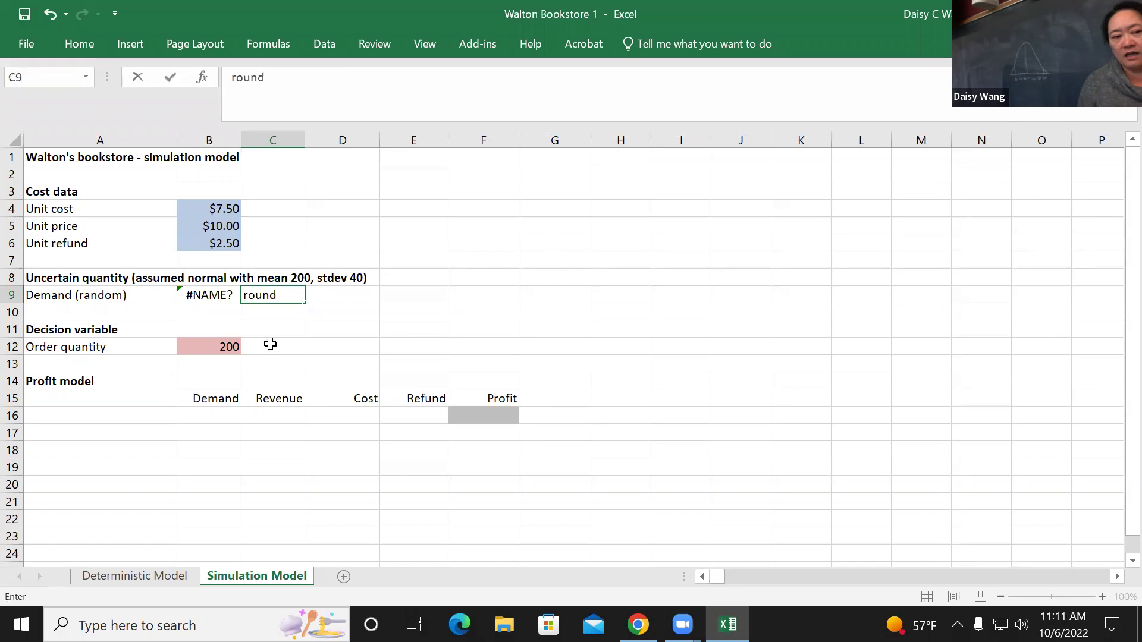
key("BackSpace")
key("BackSpace")
key("BackSpace")
left_click(459, 325)
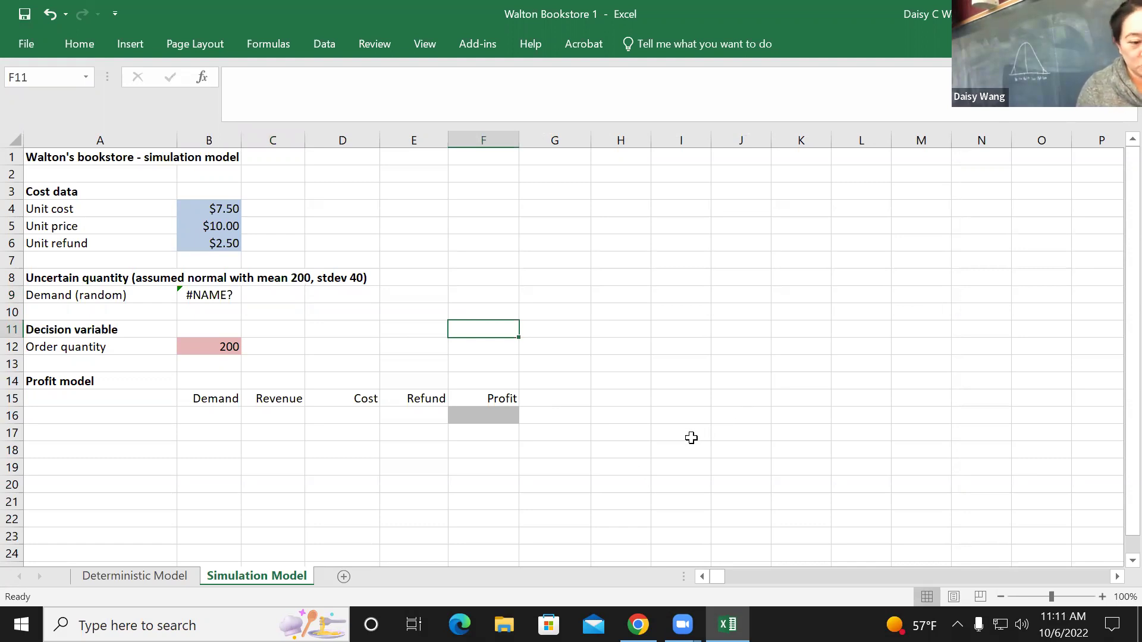
- Close the Walton Bookstore 1 workbook without saving its changes
left_click(330, 470)
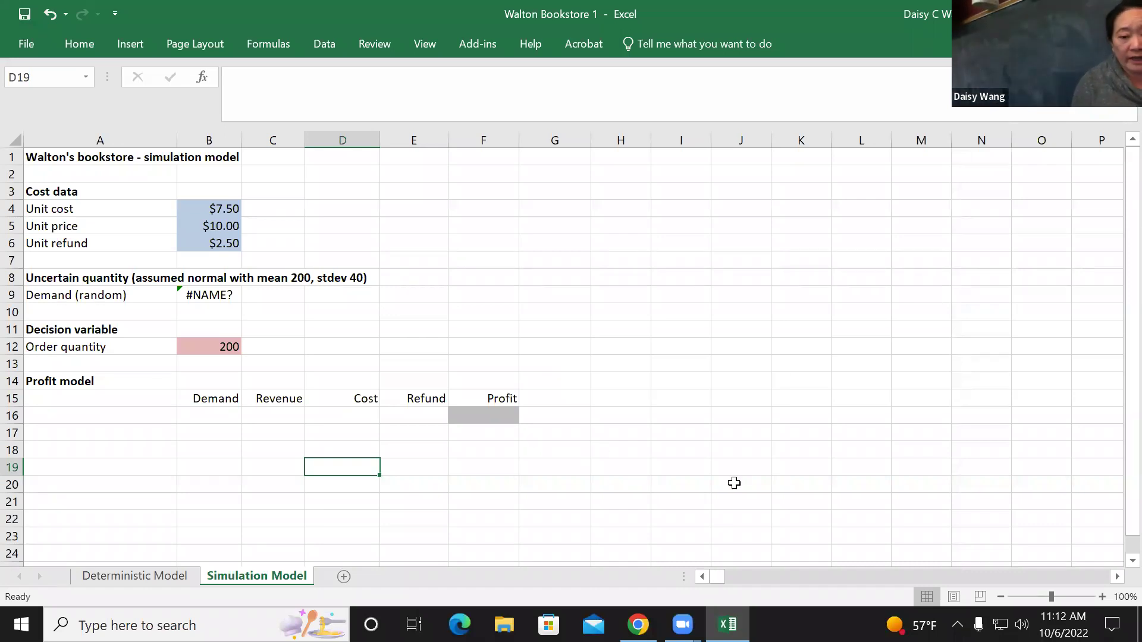
left_click(1128, 13)
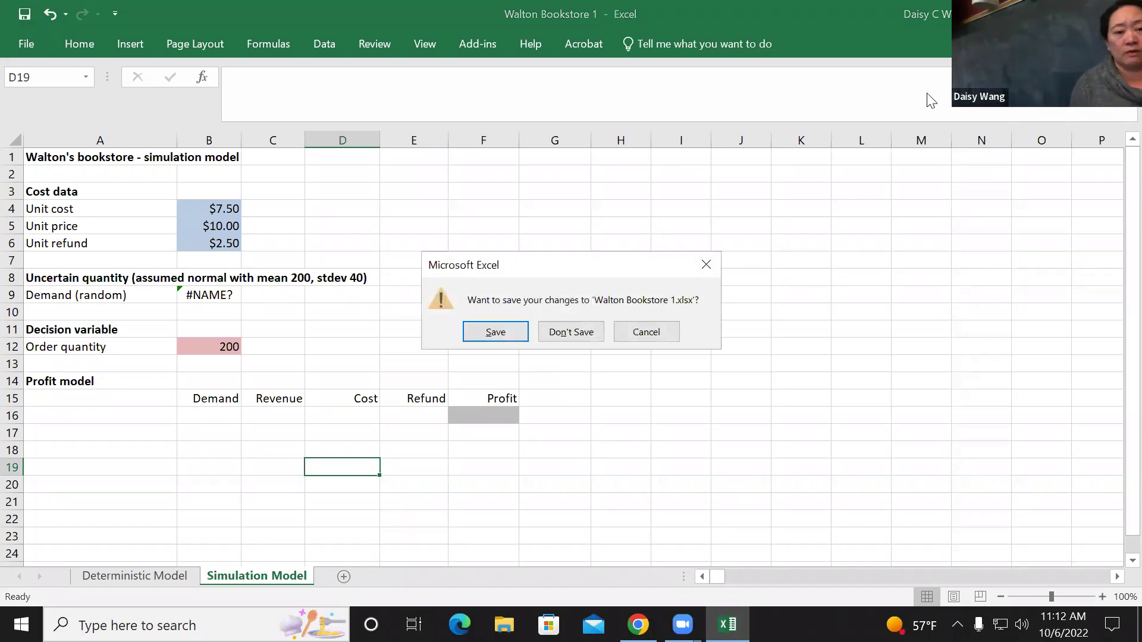
left_click(579, 334)
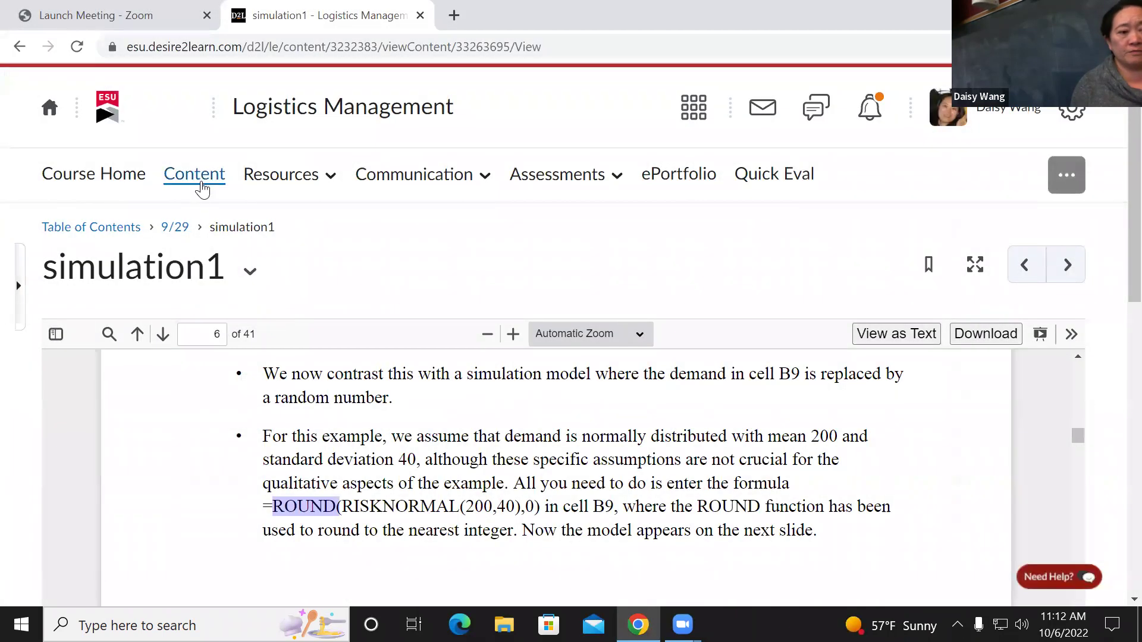
- Switch to the Logistics Management course in the browser and download the Walton Bookstore 2 spreadsheet from the 10/6 content module
left_click(200, 181)
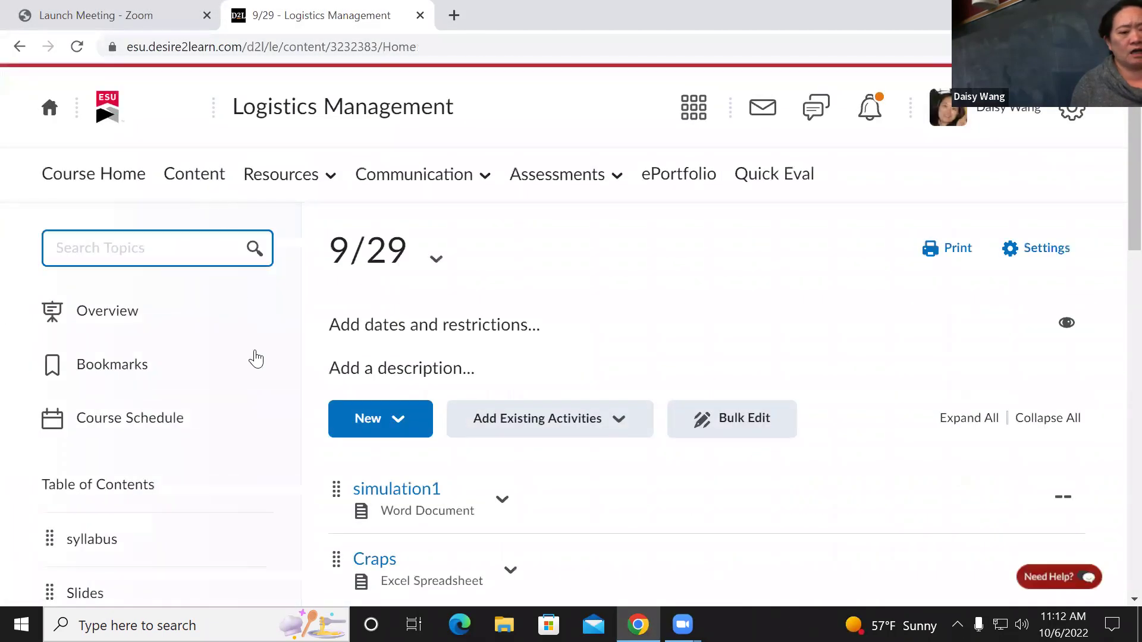
scroll(238, 386, "down", 6)
scroll(196, 399, "down", 4)
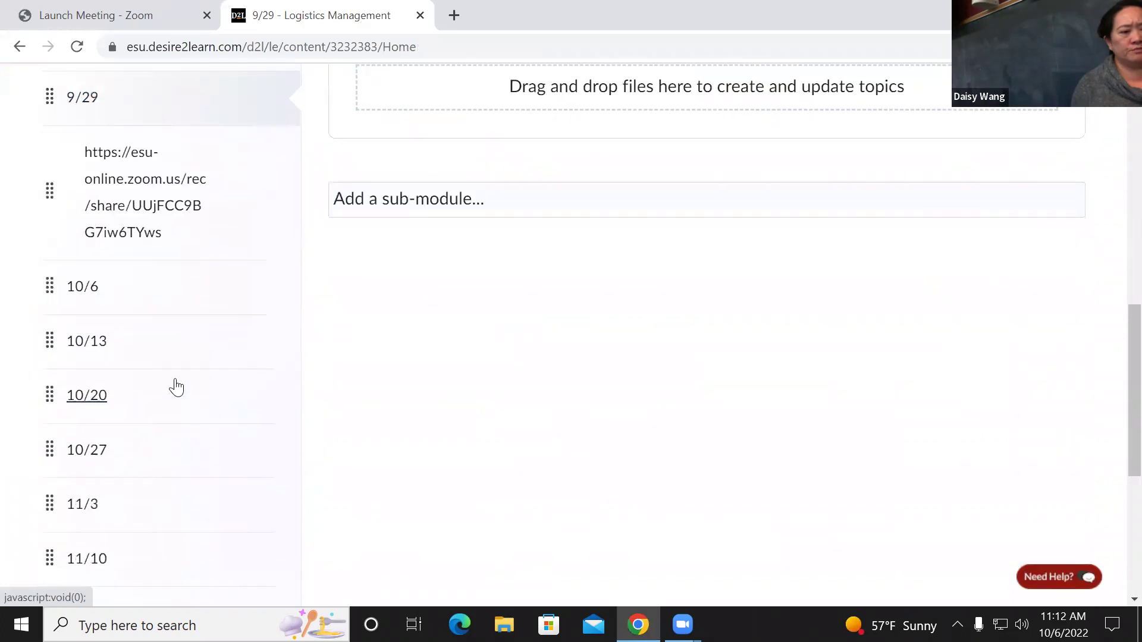
left_click(87, 291)
scroll(759, 493, "down", 4)
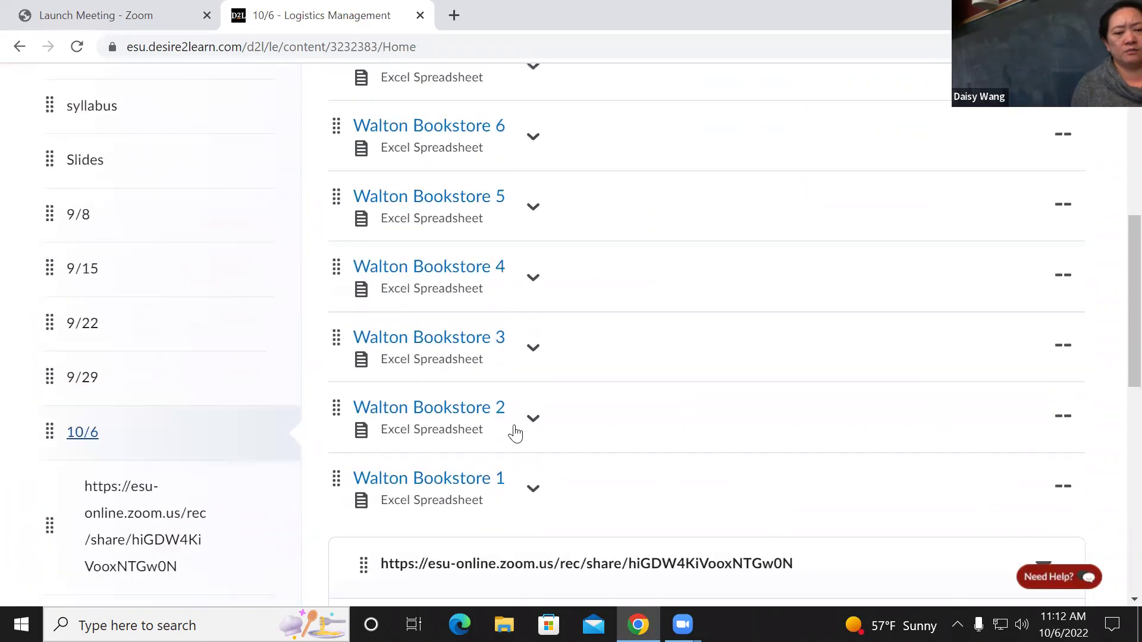
left_click(533, 419)
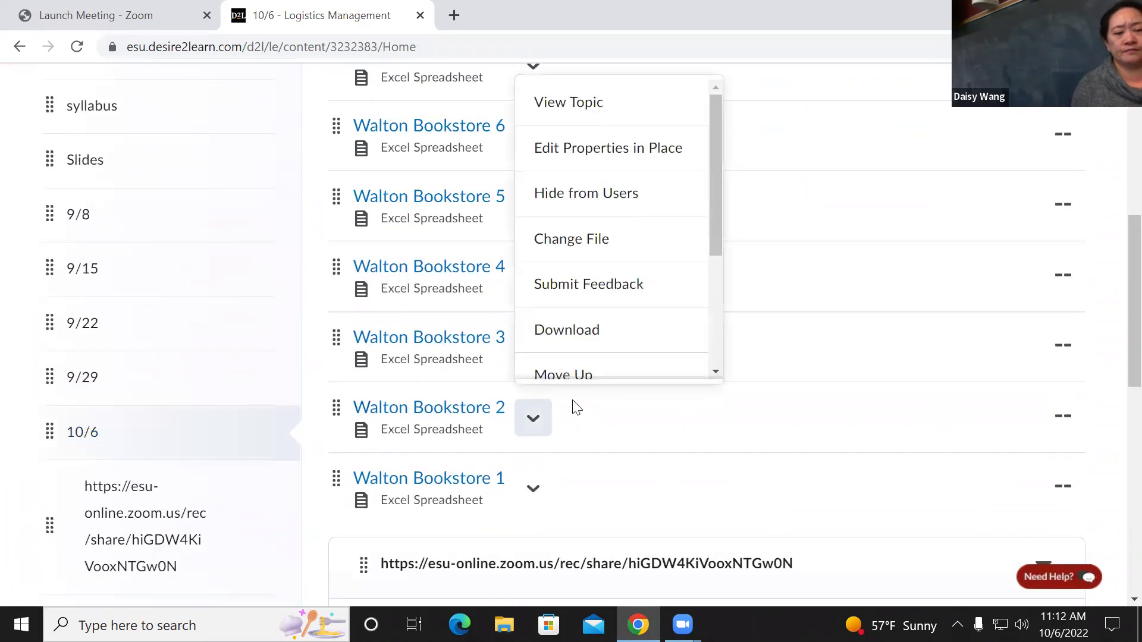
left_click(586, 331)
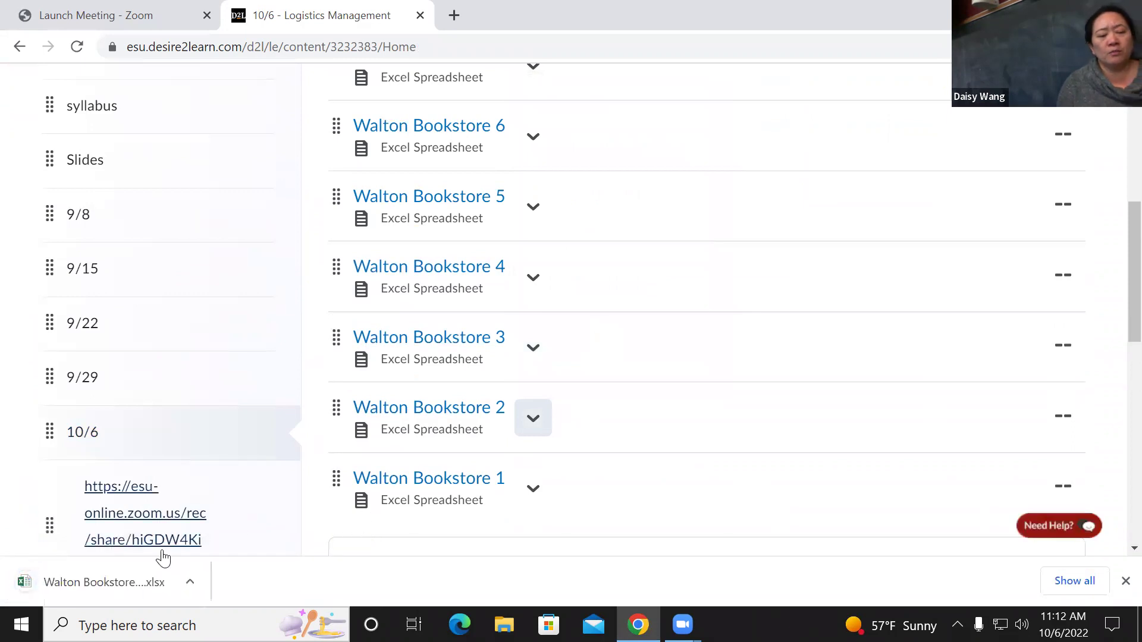
- Open the downloaded Walton Bookstore 2 workbook, enable editing and go to the start of the Model sheet
left_click(101, 582)
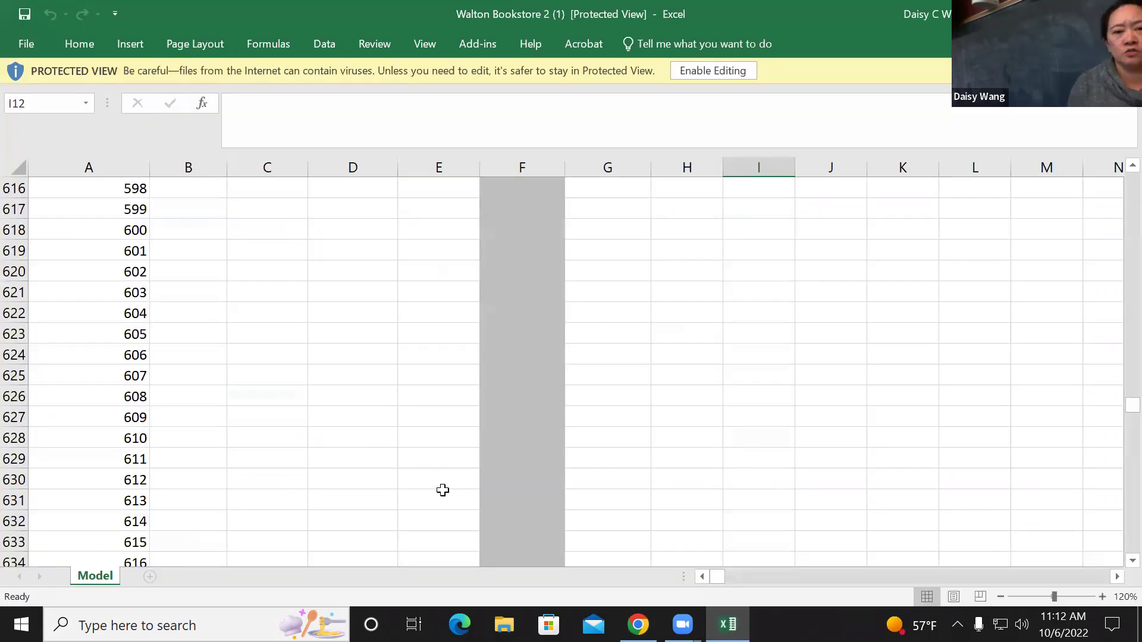
scroll(441, 490, "up", 20)
left_click(705, 71)
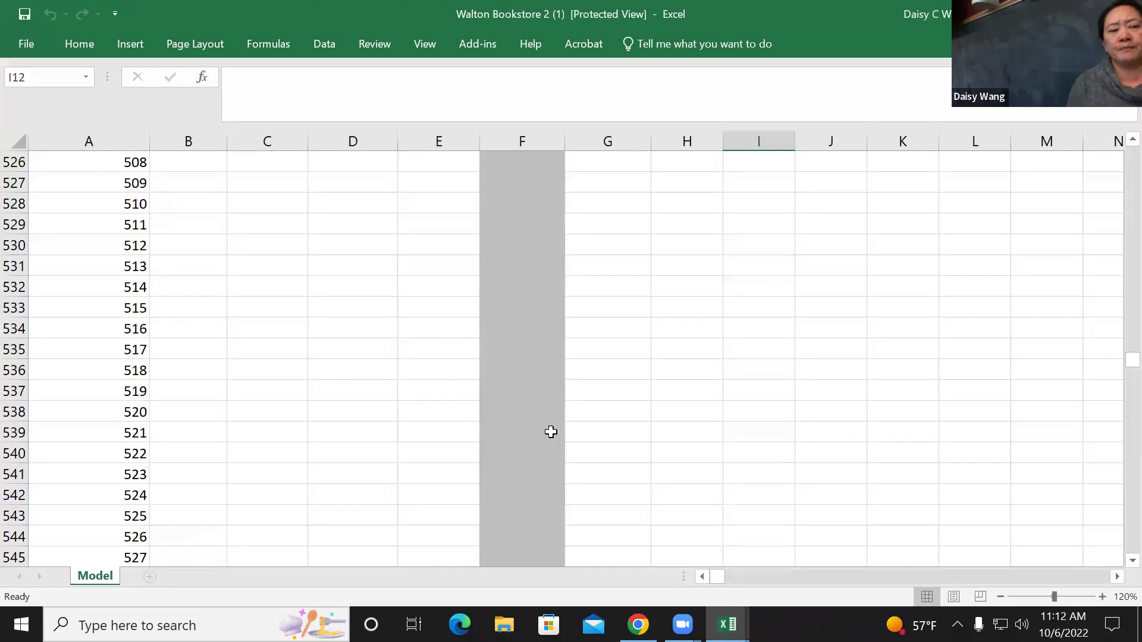
scroll(575, 424, "up", 10)
scroll(574, 424, "up", 20)
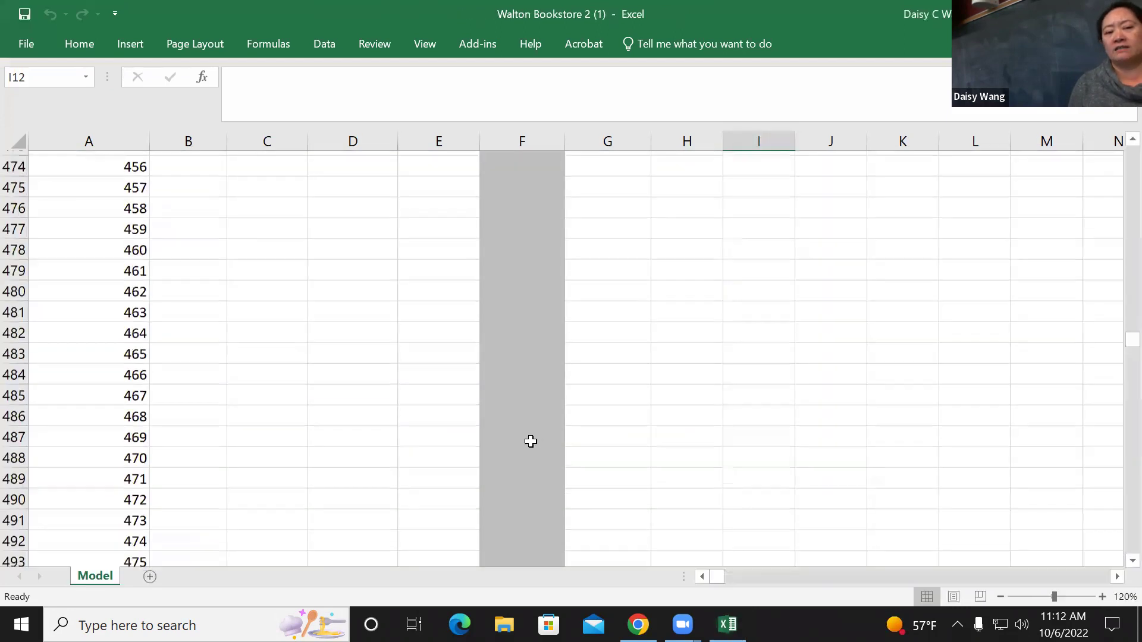
scroll(424, 468, "up", 20)
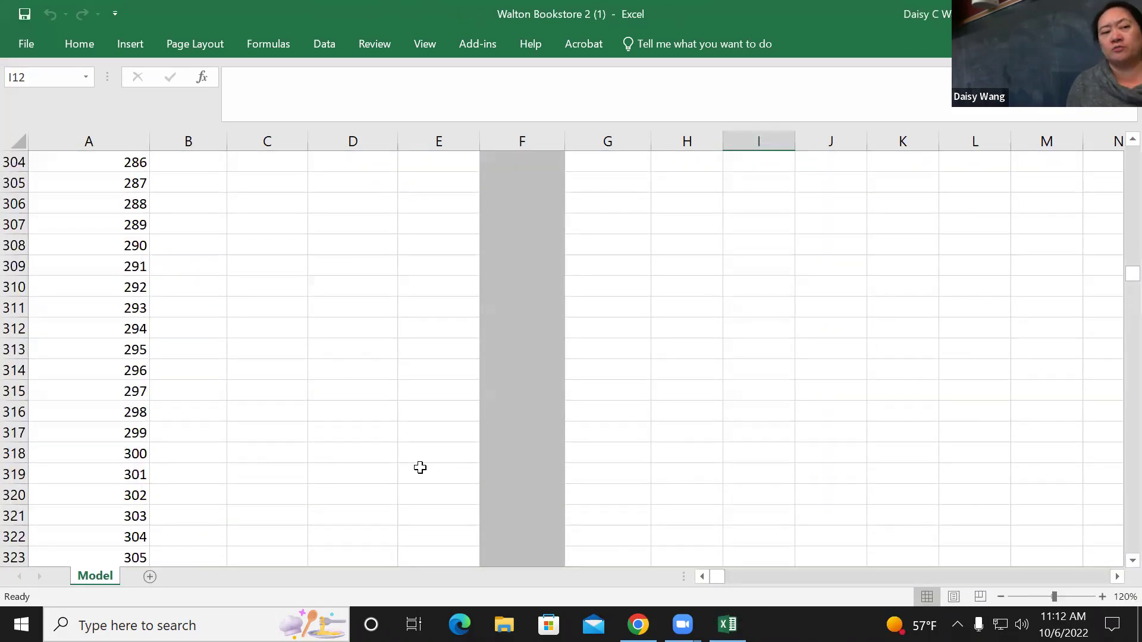
scroll(416, 469, "up", 20)
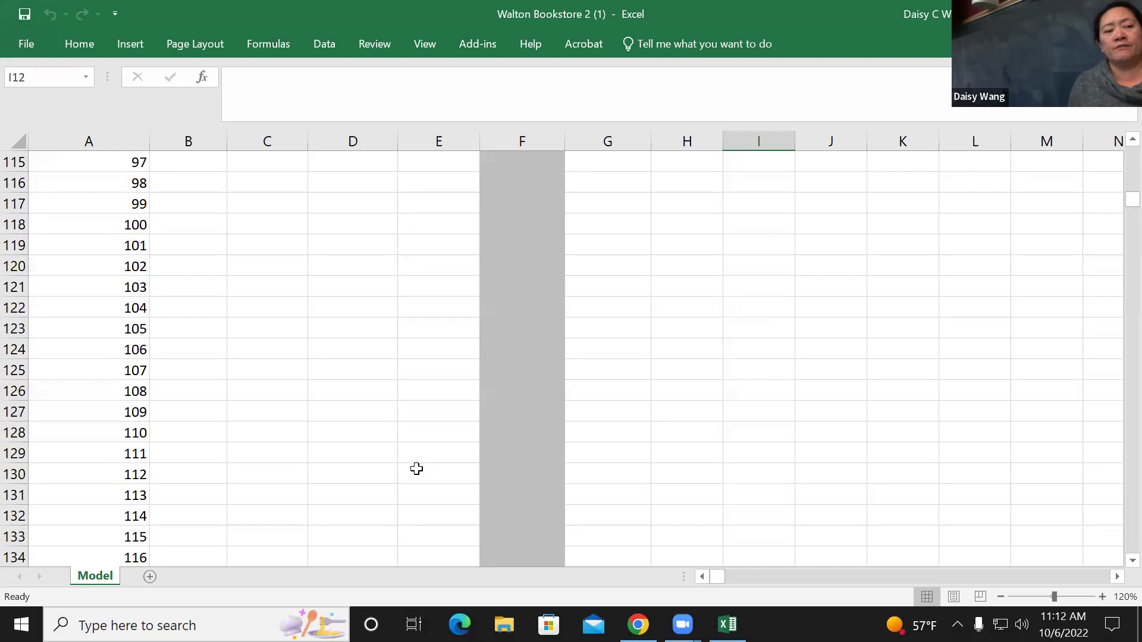
scroll(416, 460, "up", 4)
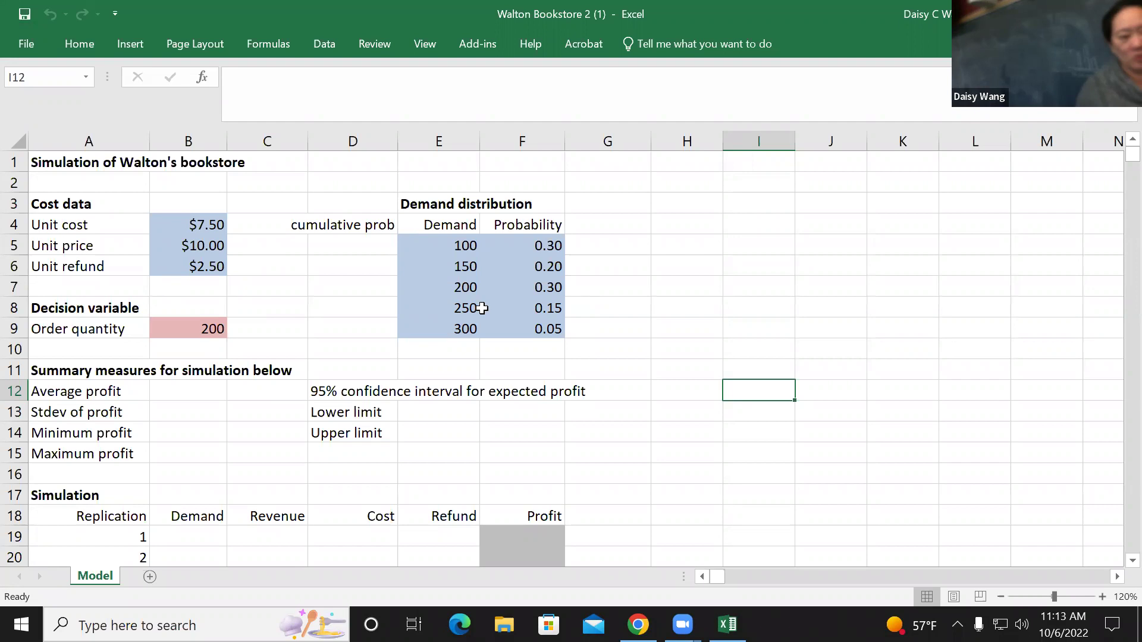
- Start the cumulative prob column with 0 in D5 and the formula =D5+F5 in D6
left_click(344, 244)
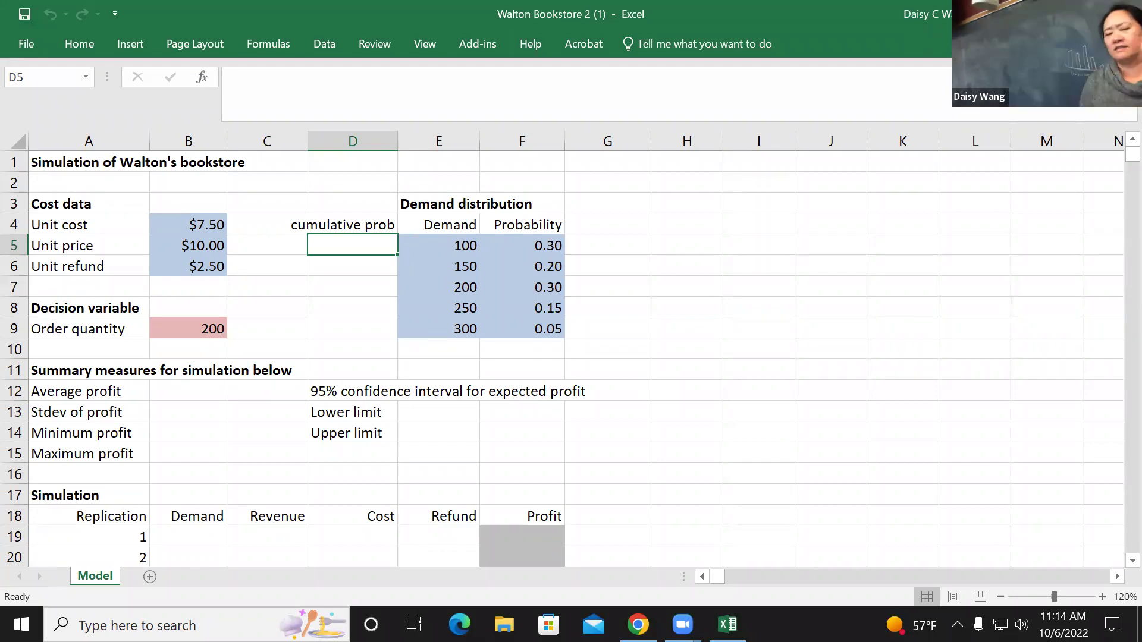
type("0")
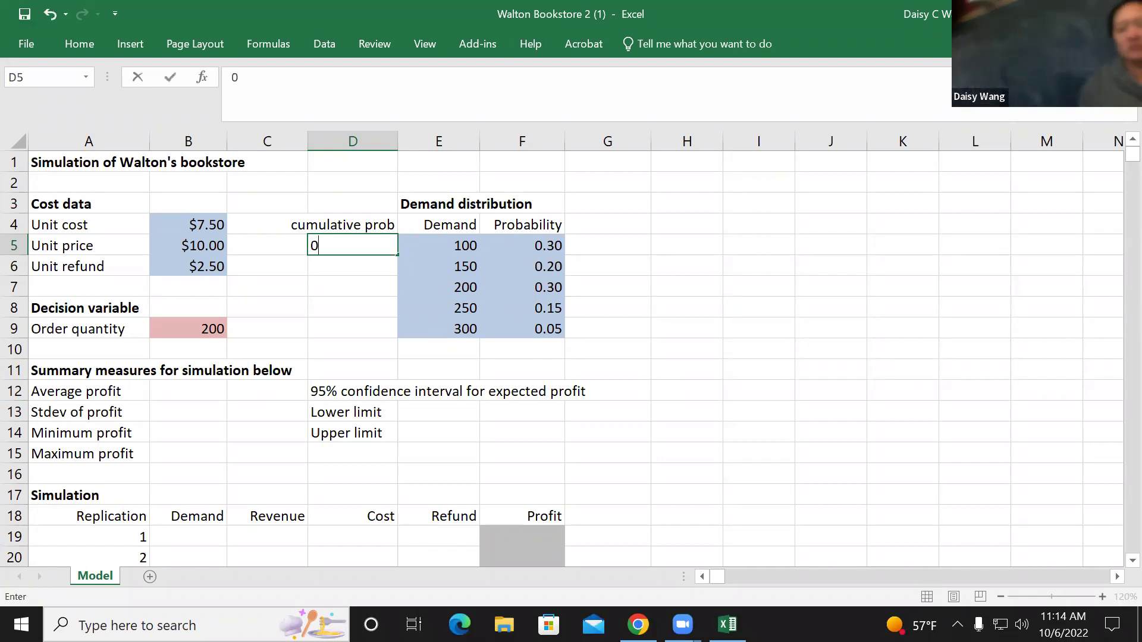
key("Return")
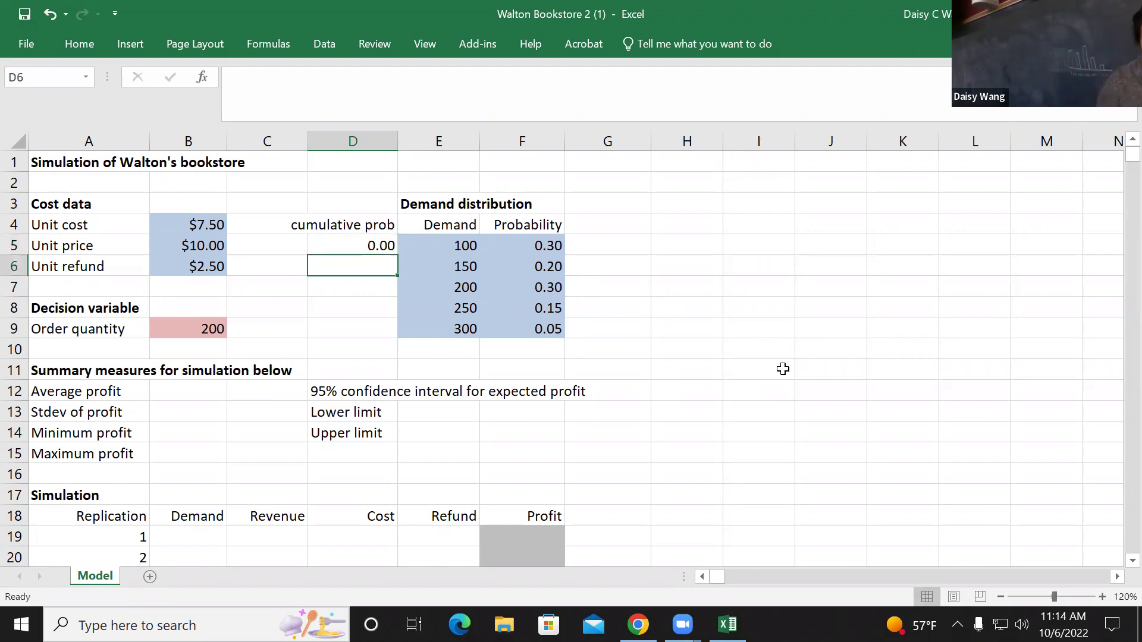
type("=")
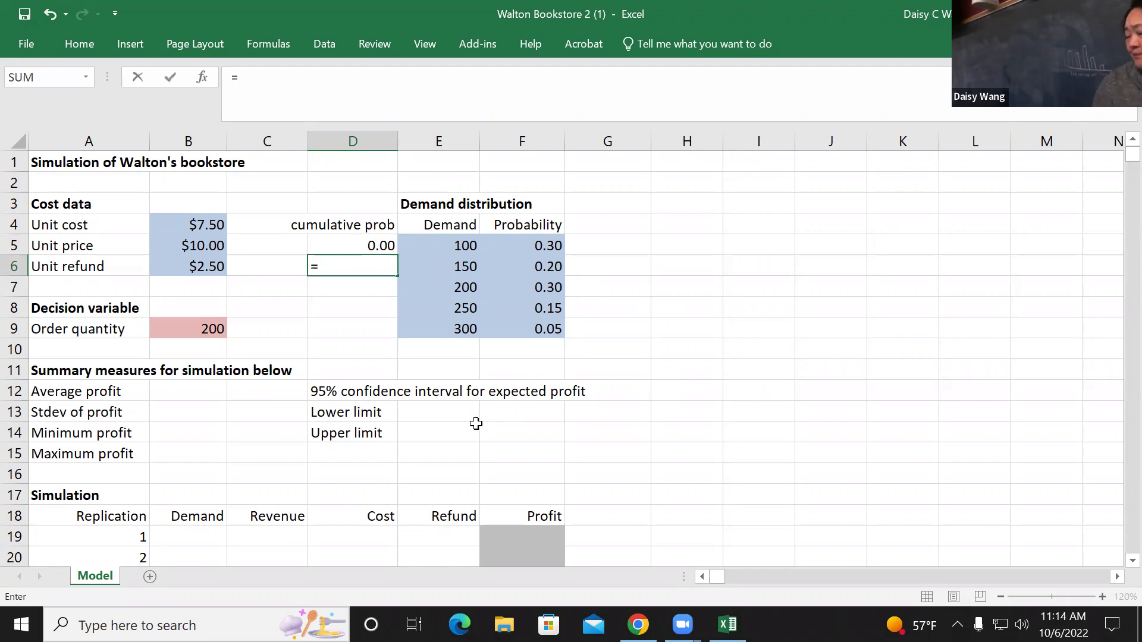
left_click(370, 247)
type("+")
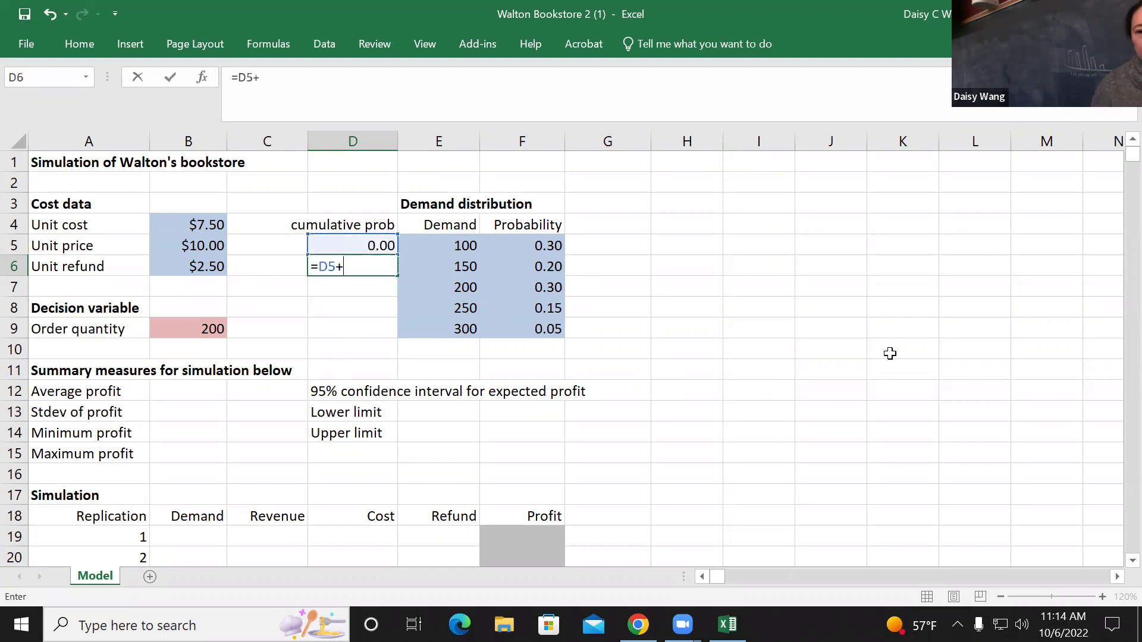
left_click(539, 246)
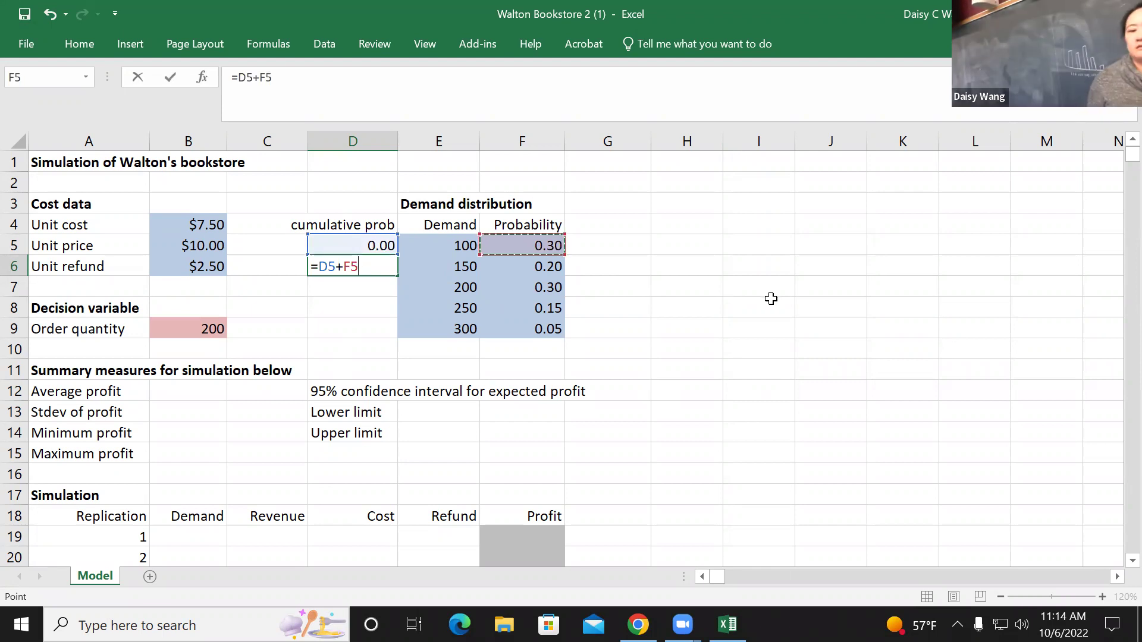
key("Return")
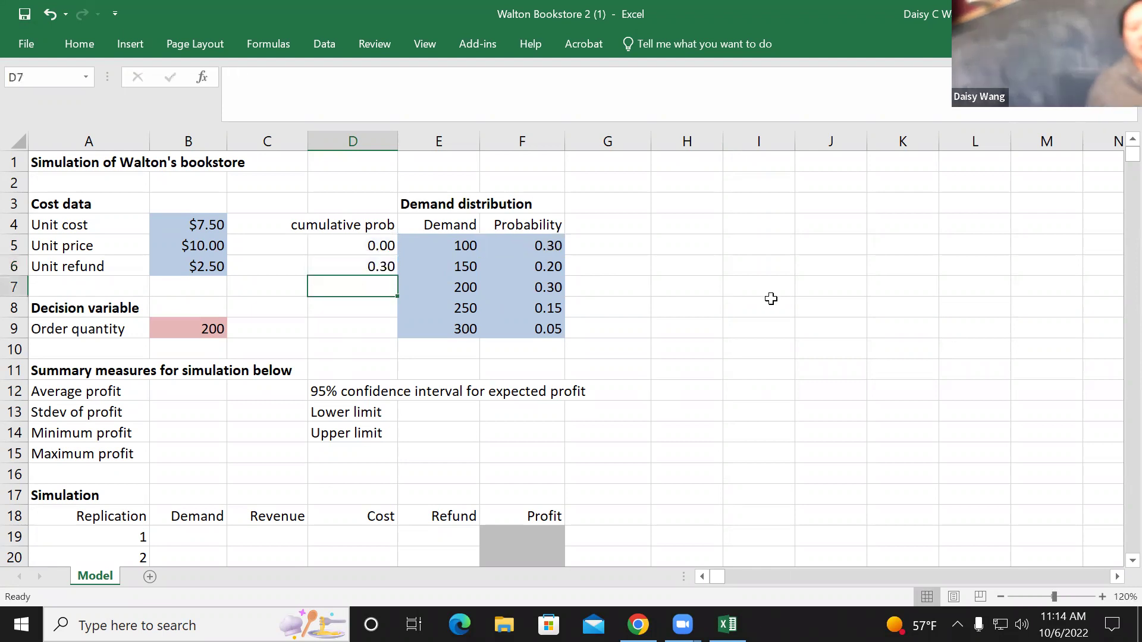
- Fill the cumulative probability formula from D6 down through D10
left_click(373, 268)
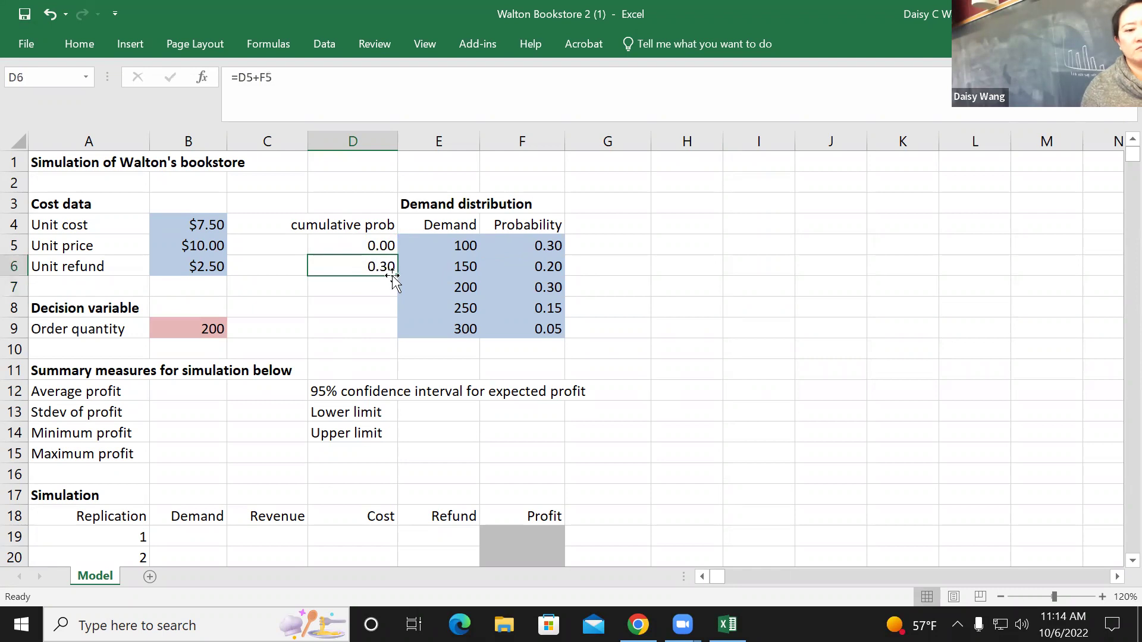
left_click_drag(396, 276, 395, 355)
left_click(372, 330)
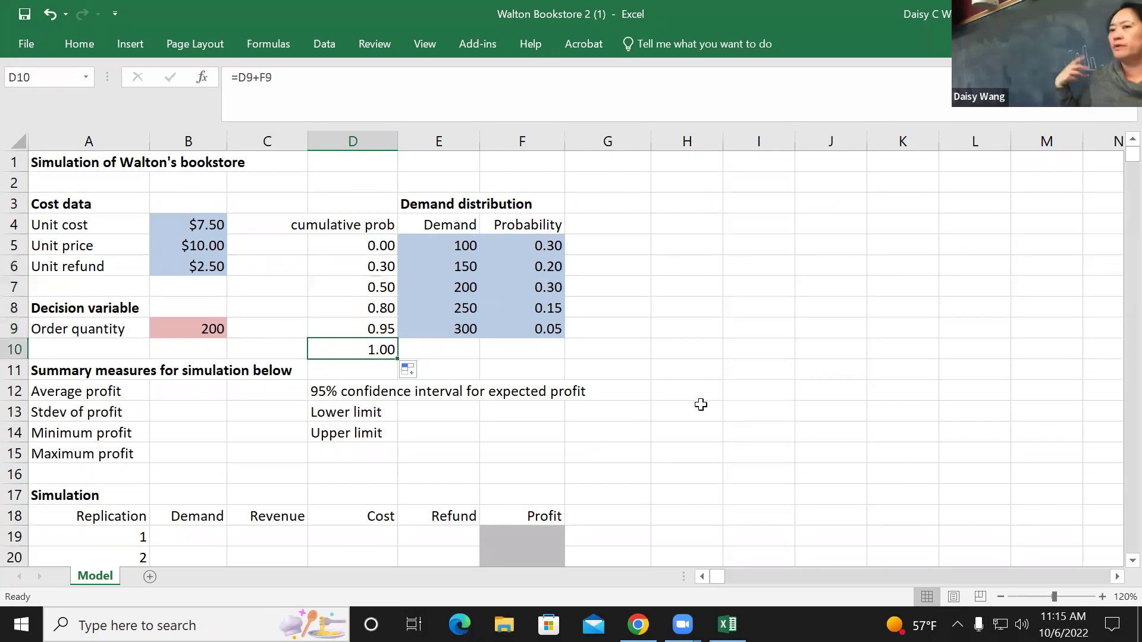
- Check the cell references of the cumulative probability formulas in D10 and D6, leaving both formulas unedited
left_click(274, 78)
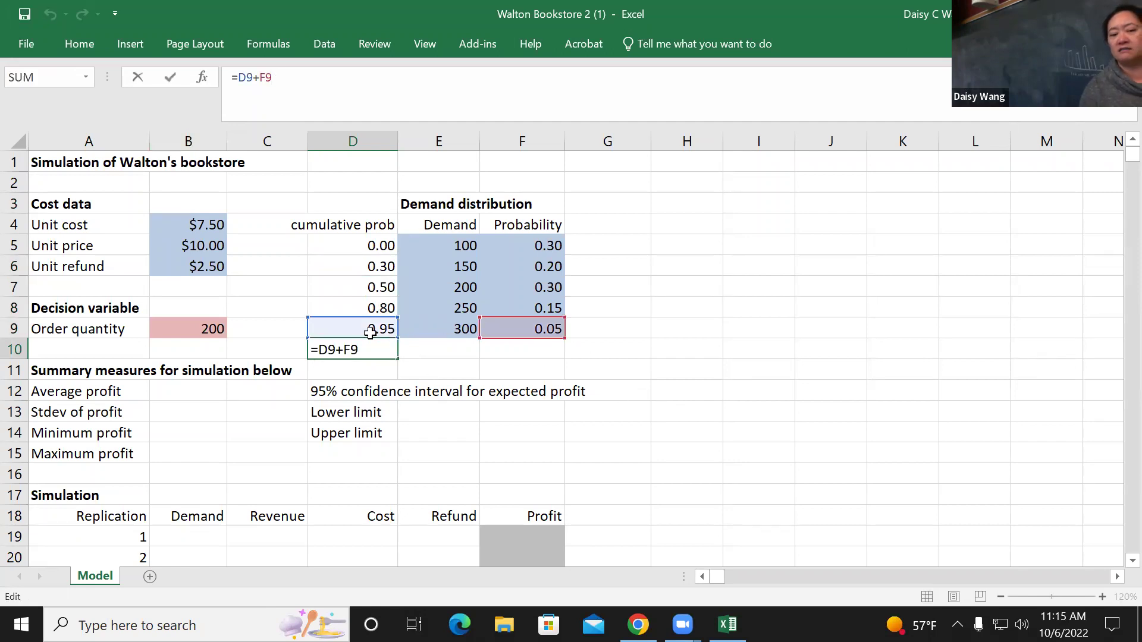
key("Return")
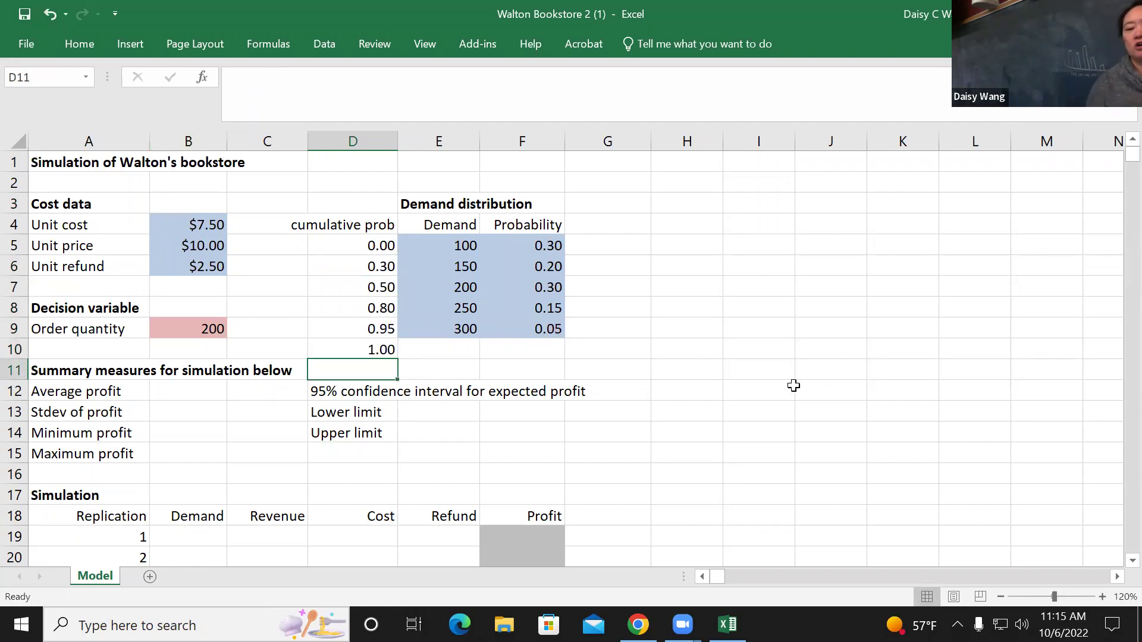
left_click(360, 347)
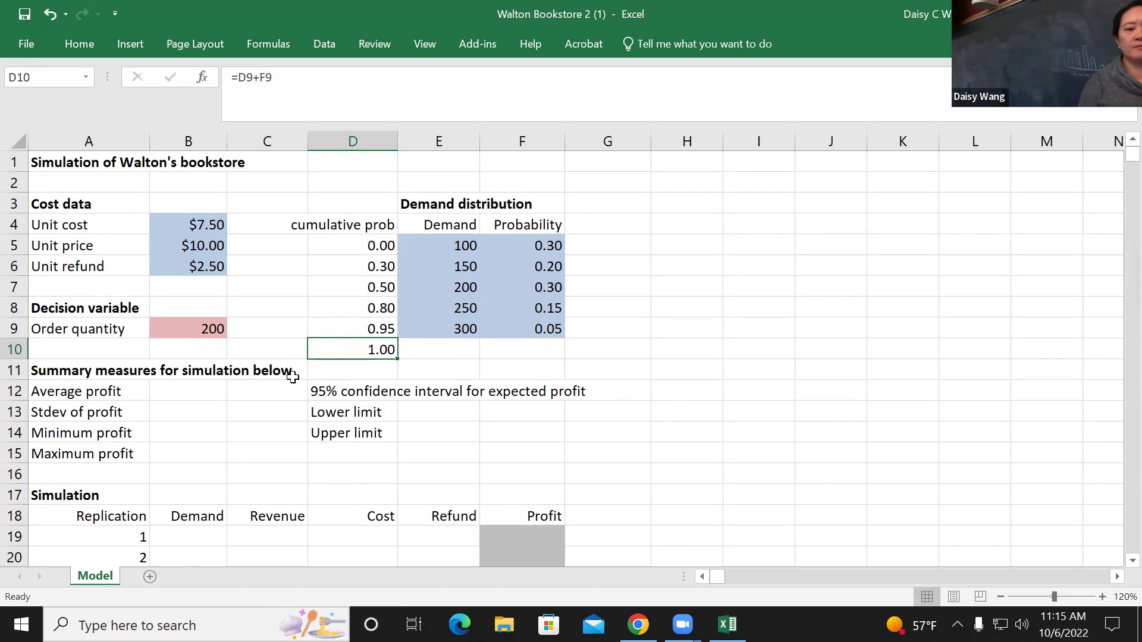
left_click_drag(345, 244, 547, 329)
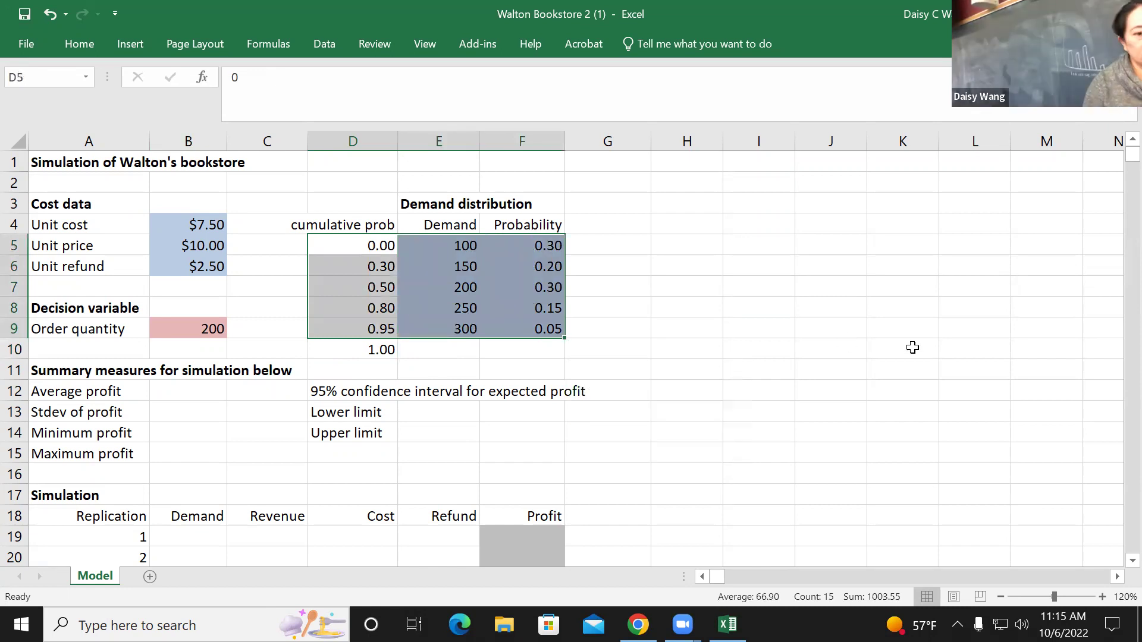
key("Down")
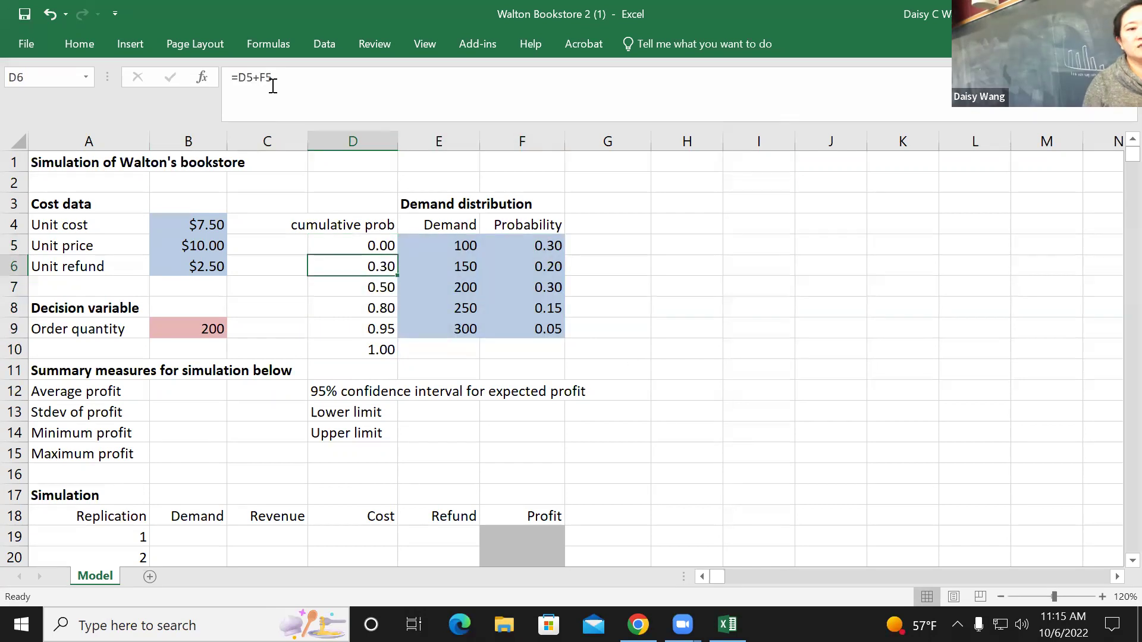
left_click(304, 80)
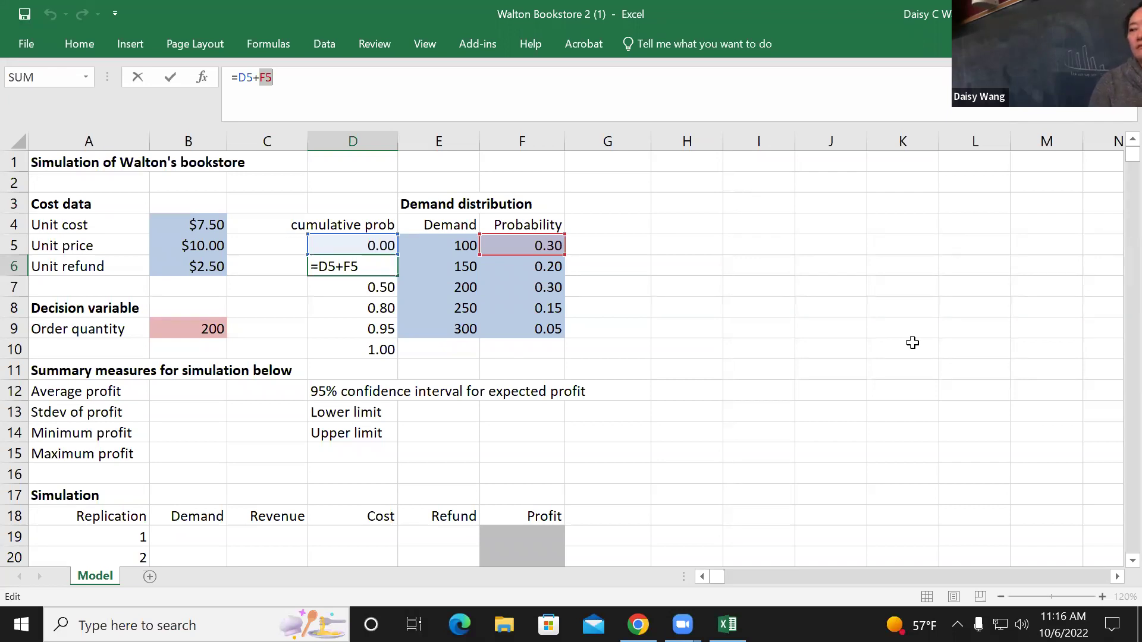
key("Return")
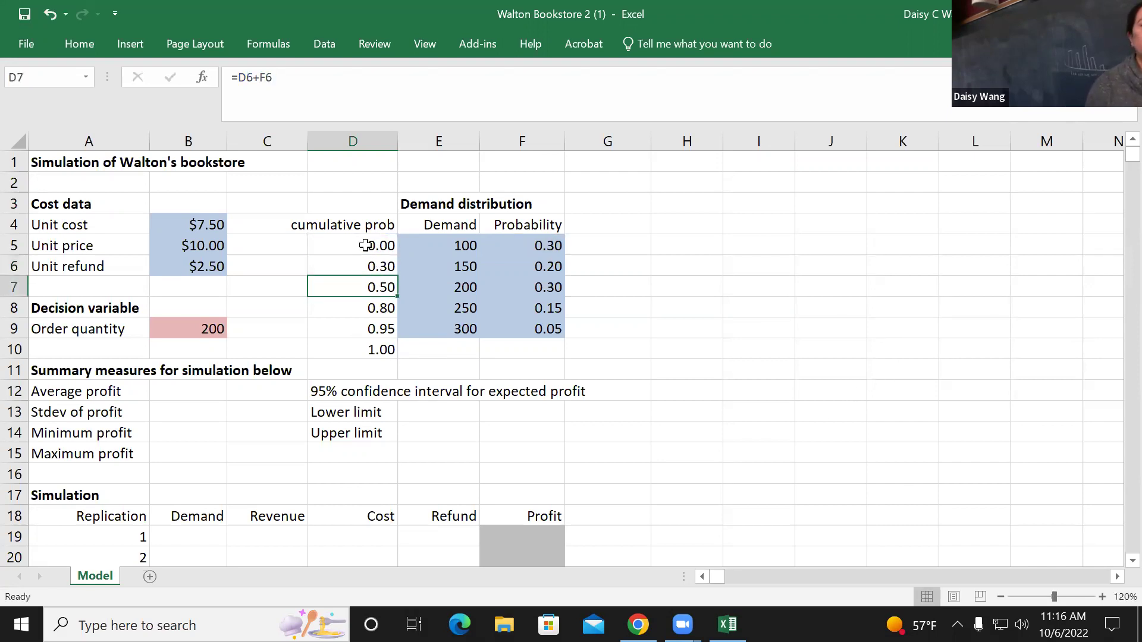
- Define the name DemandDis for the demand distribution range D5:F9
left_click_drag(365, 245, 540, 334)
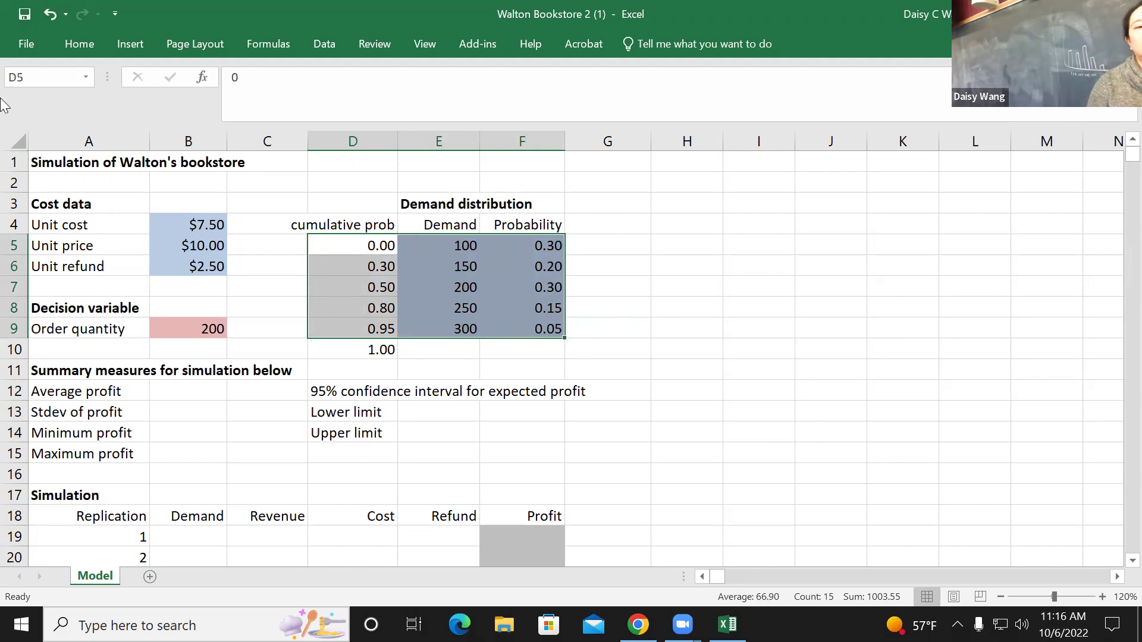
left_click(37, 75)
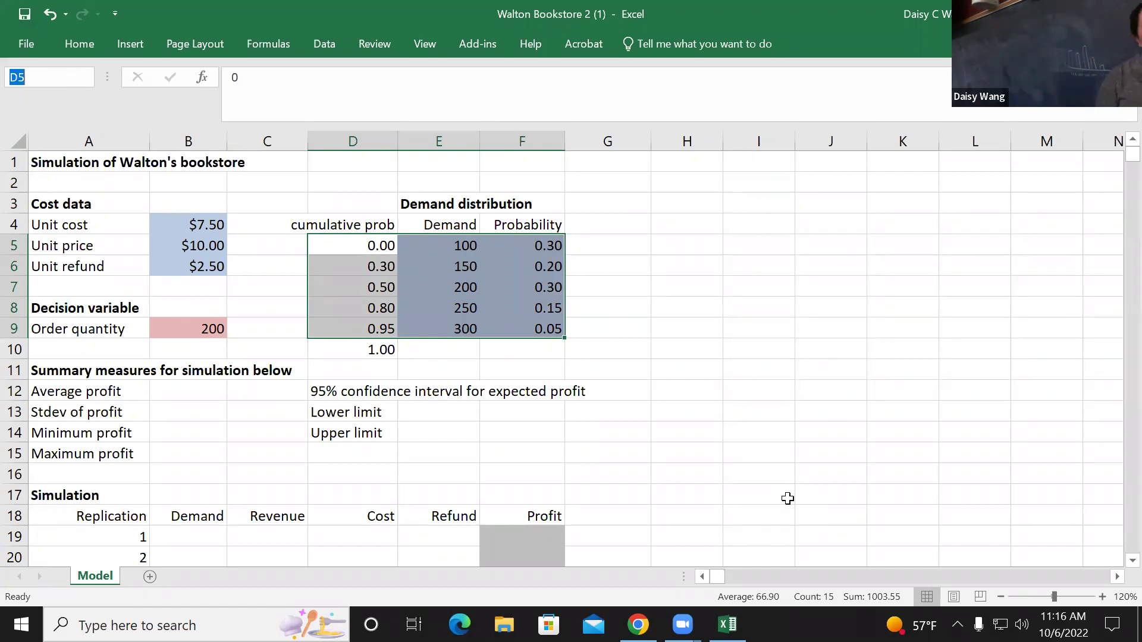
type("Demand")
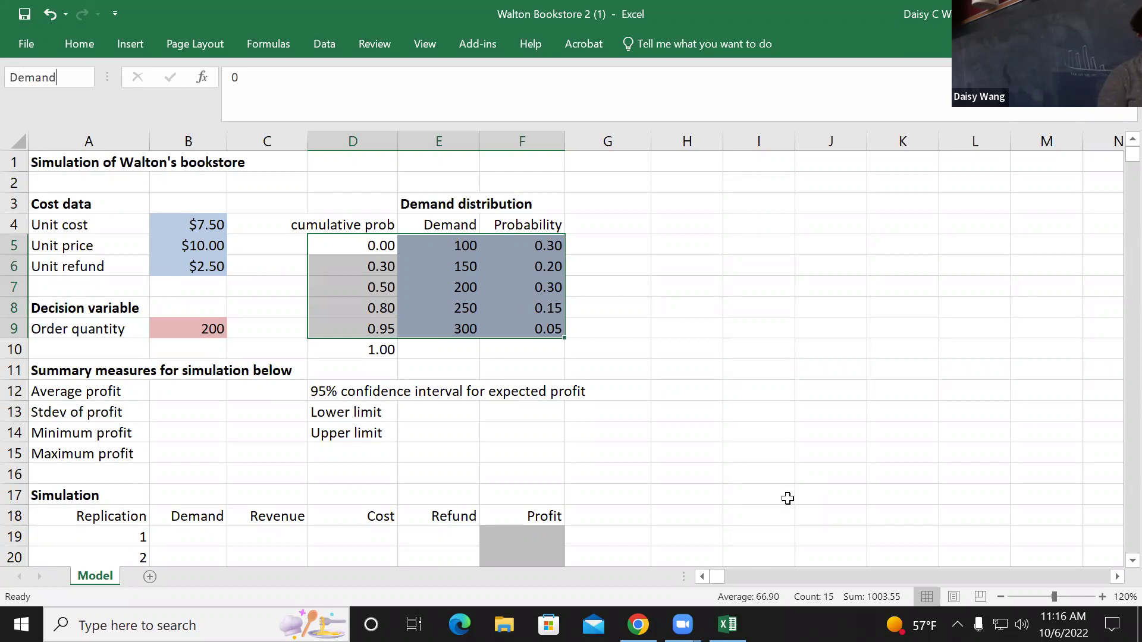
type("Dis")
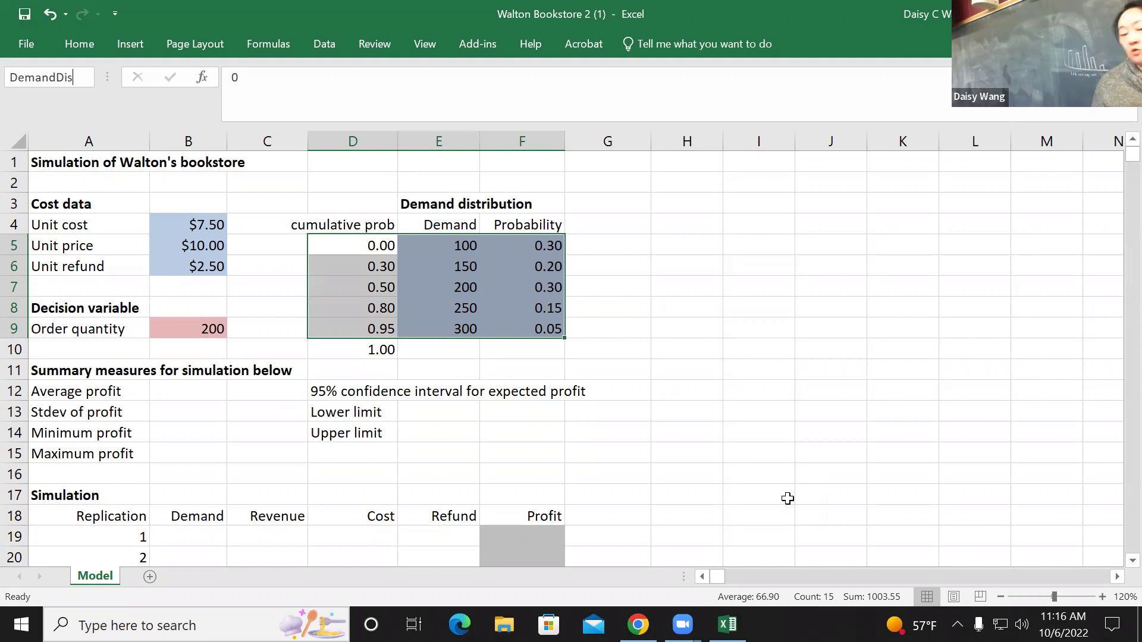
key("Return")
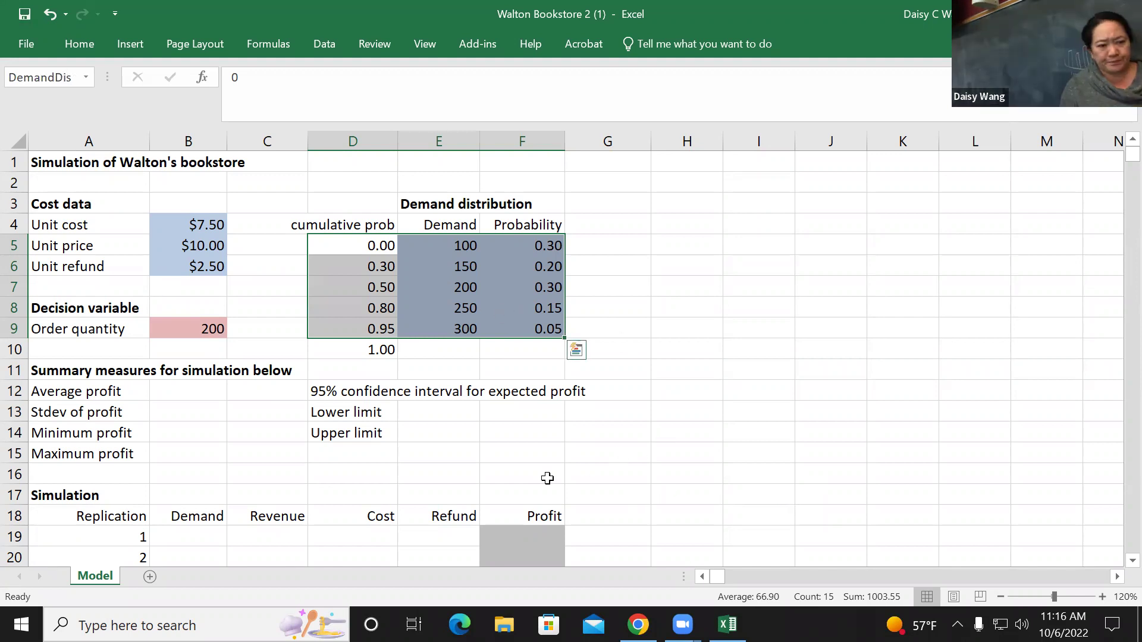
- Insert a blank column before the Demand column of the simulation table
scroll(365, 455, "down", 1)
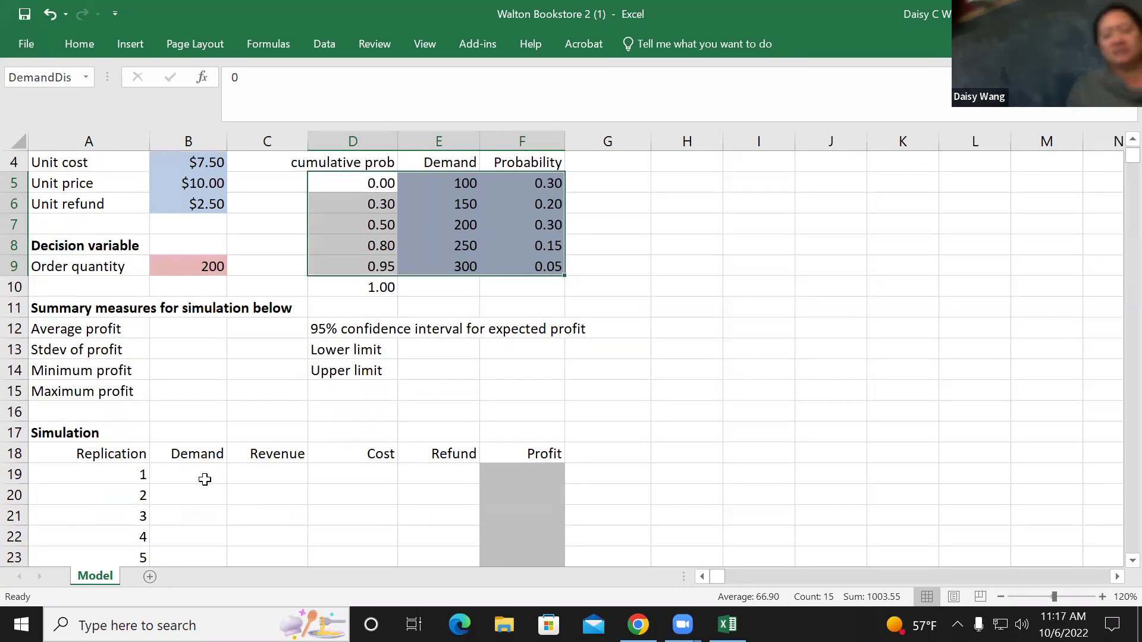
left_click(204, 478)
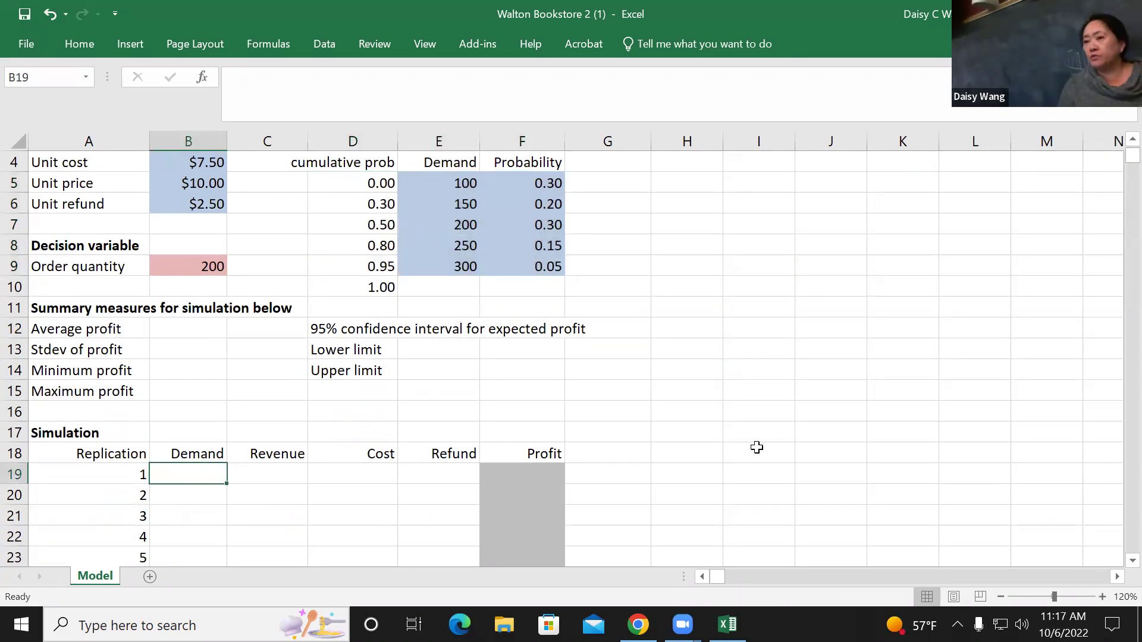
right_click(189, 137)
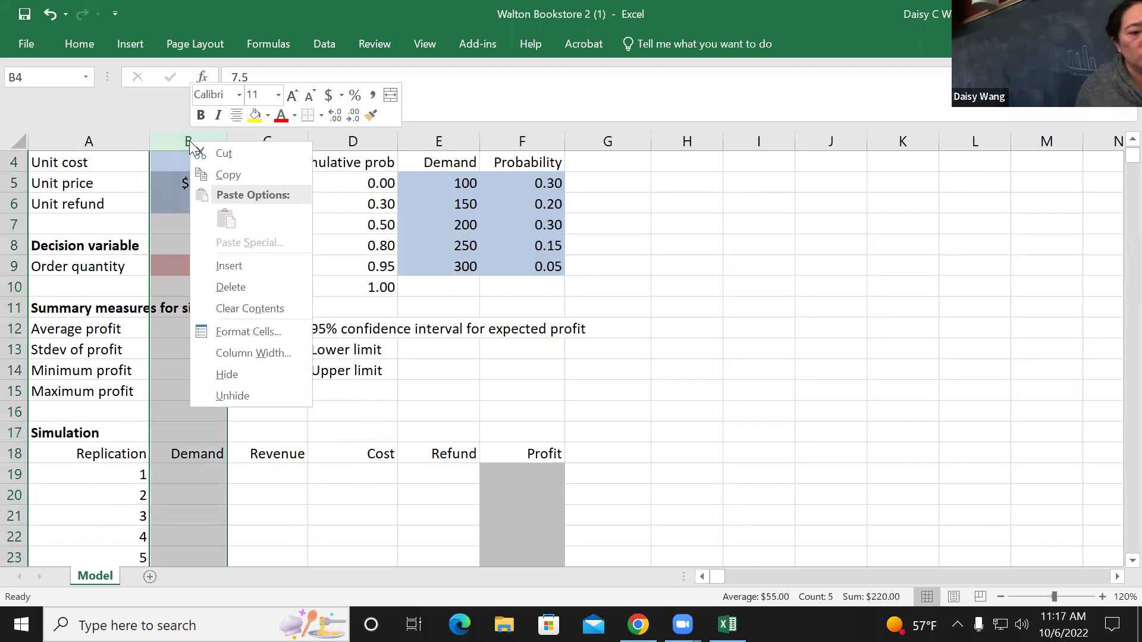
left_click(178, 137)
right_click(179, 137)
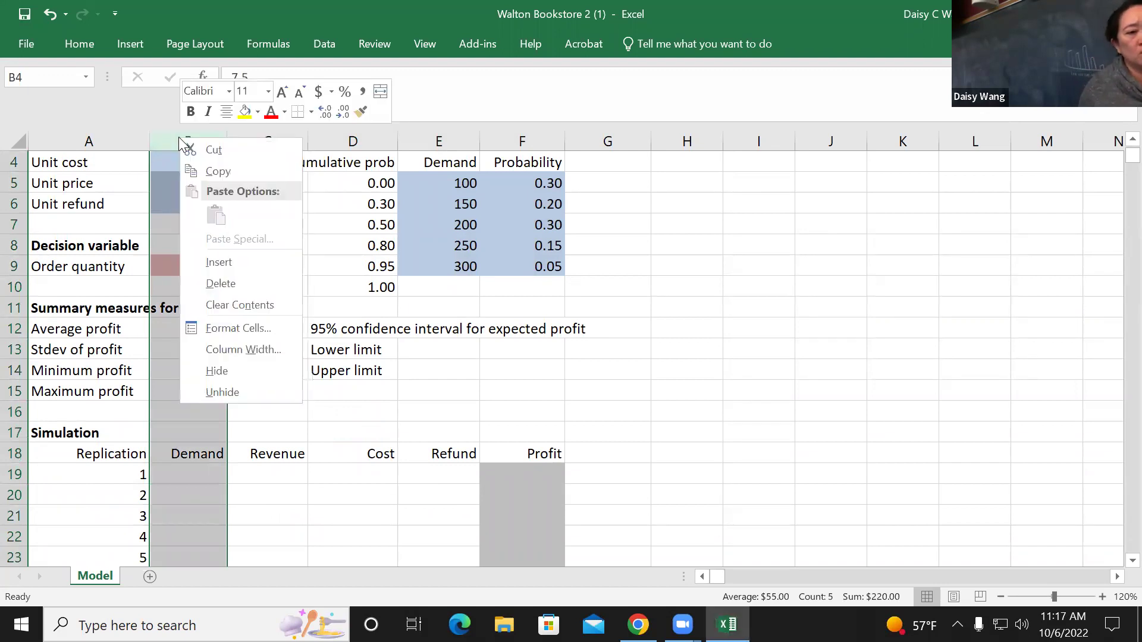
left_click(124, 38)
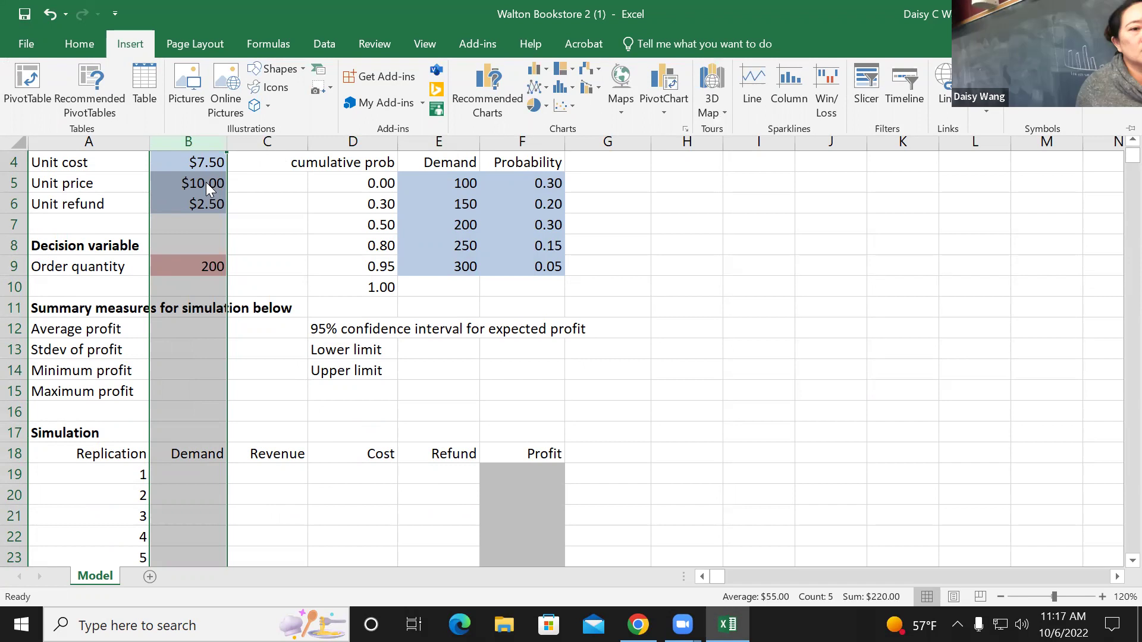
right_click(193, 138)
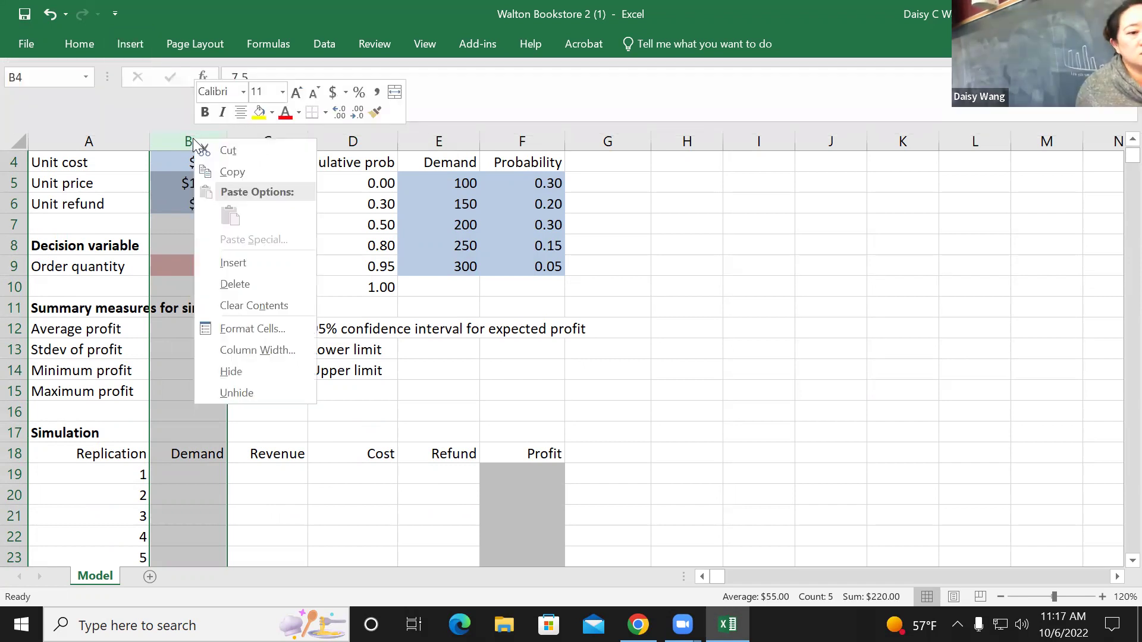
left_click(235, 262)
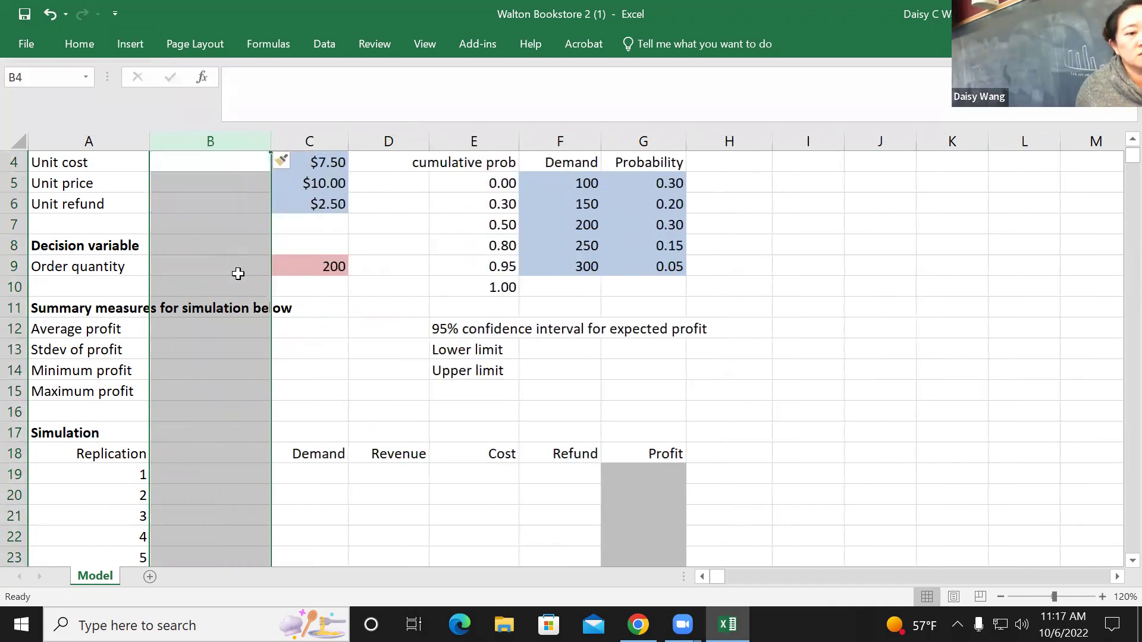
left_click(245, 414)
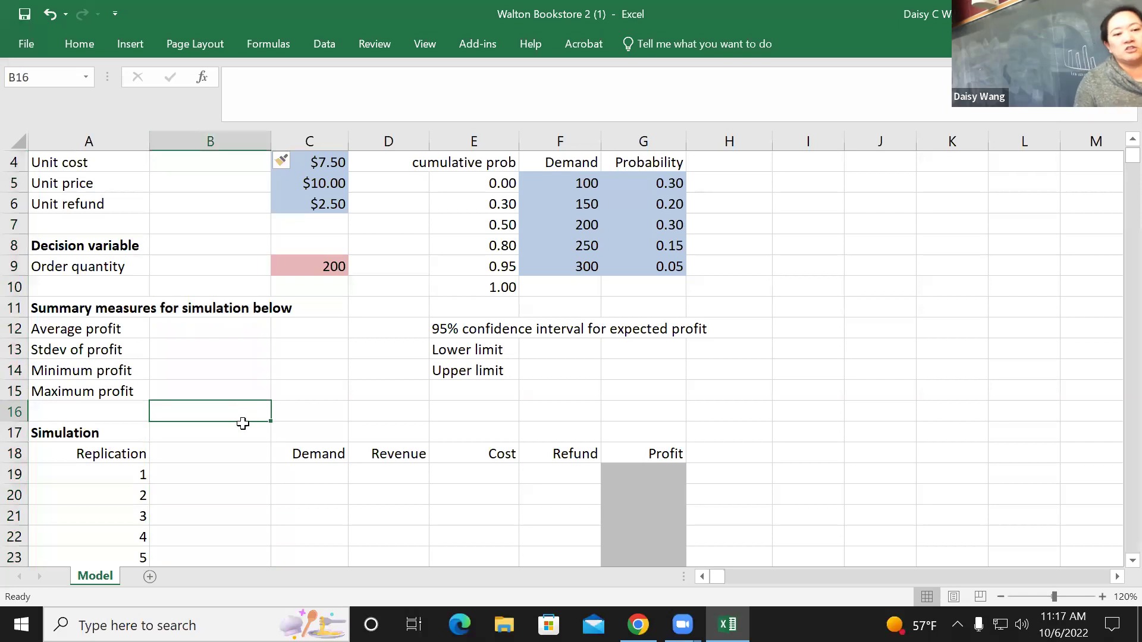
- Head the new column "radom" in B18 and enter =RAND() for the first replication in B19
left_click(229, 476)
left_click(232, 454)
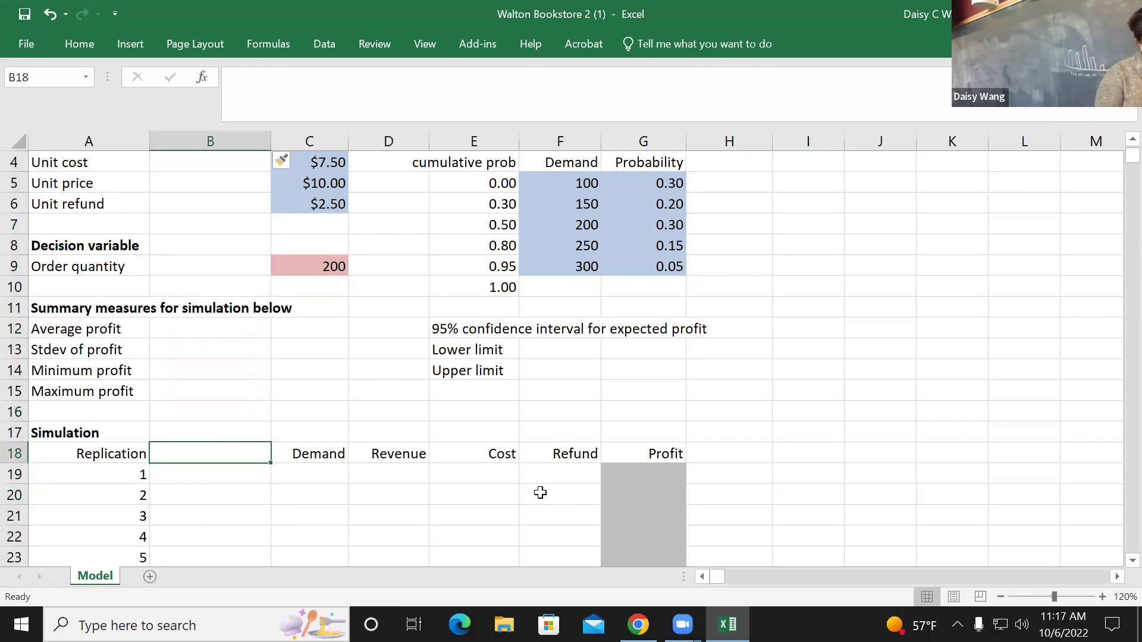
type("radom")
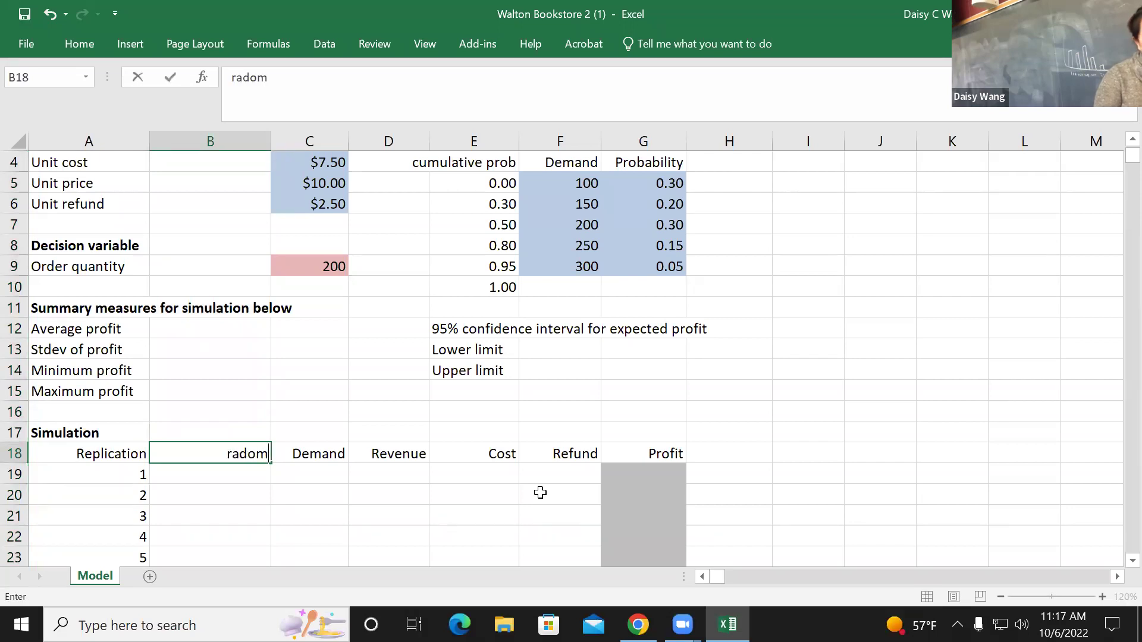
key("Return")
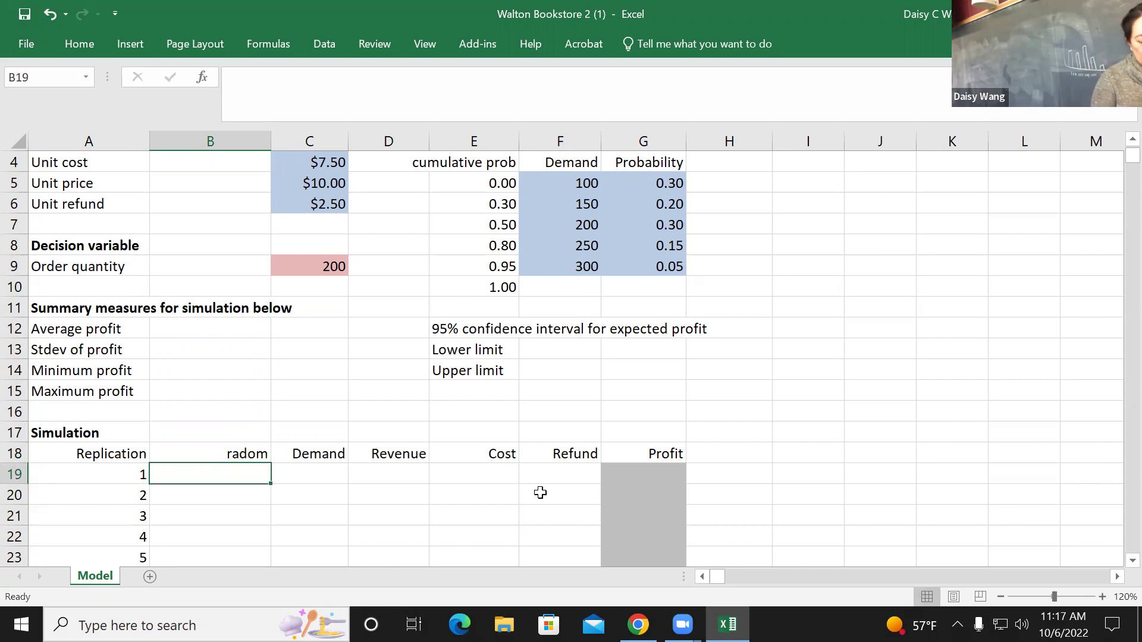
type("=")
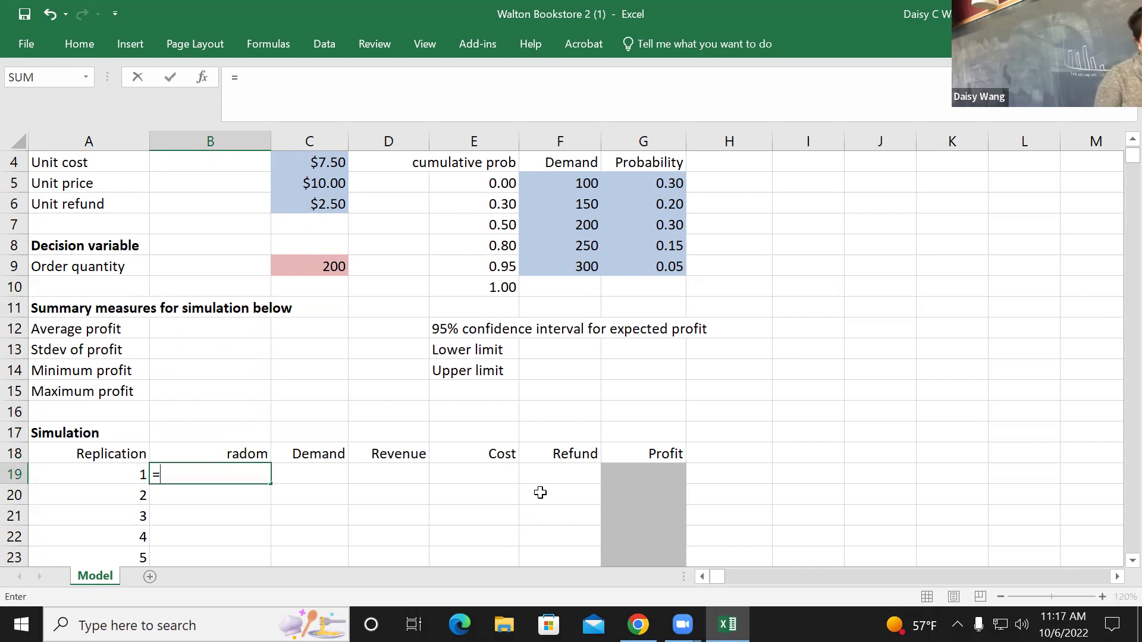
type("rand")
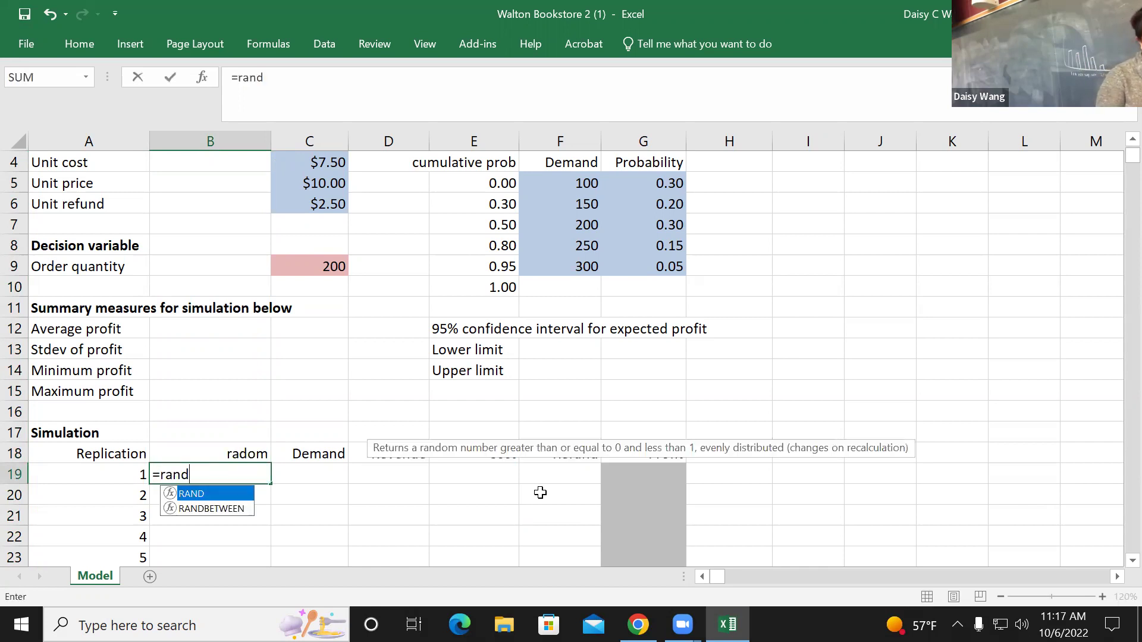
type("()")
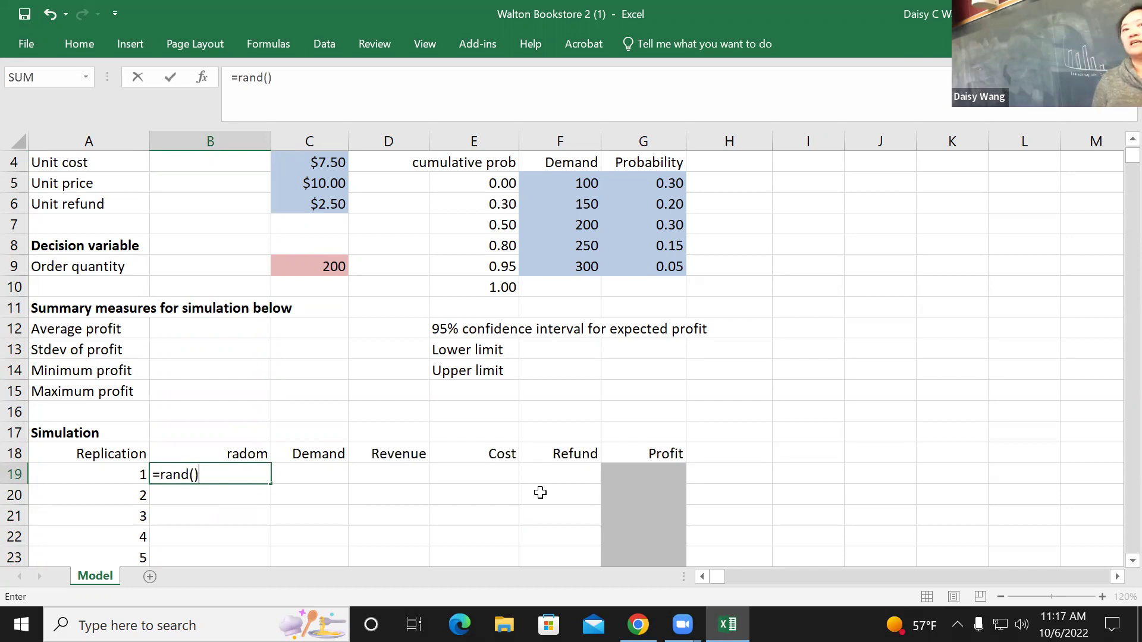
key("Return")
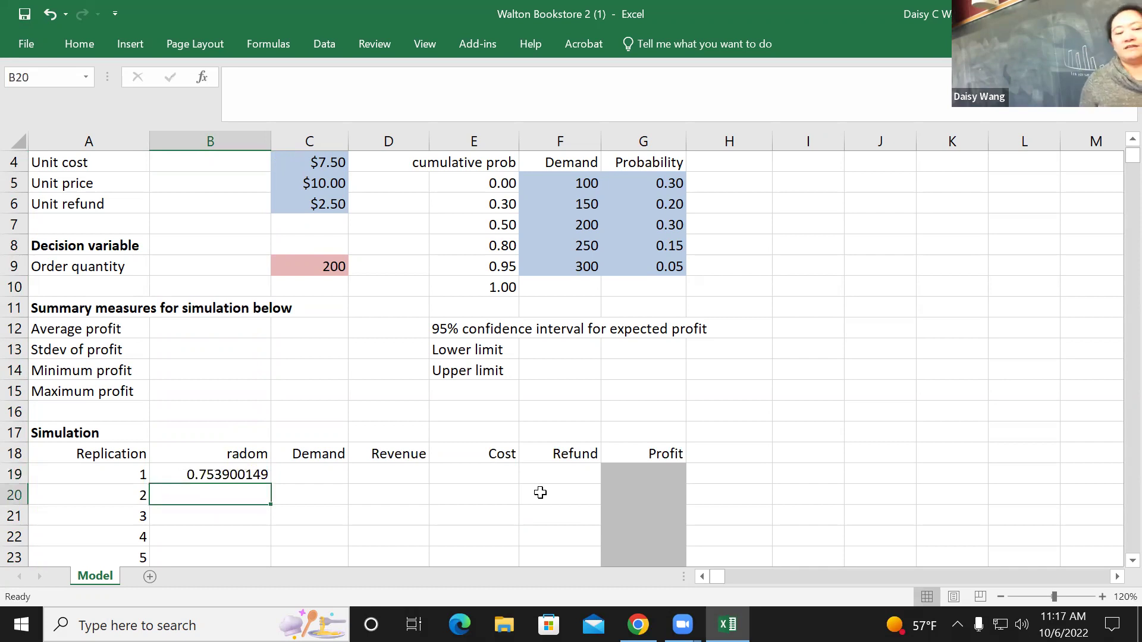
- Enter =VLOOKUP(B19,DemandDis,2) in C19 as the first replication's demand, looking up the random number in the demand distribution
left_click(318, 474)
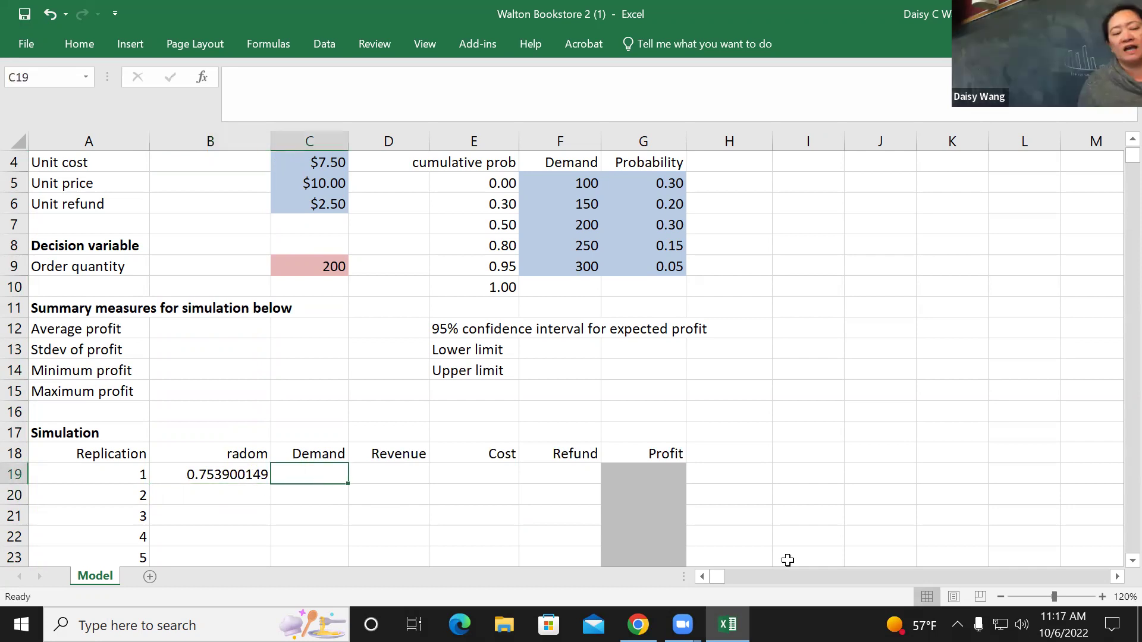
type("=")
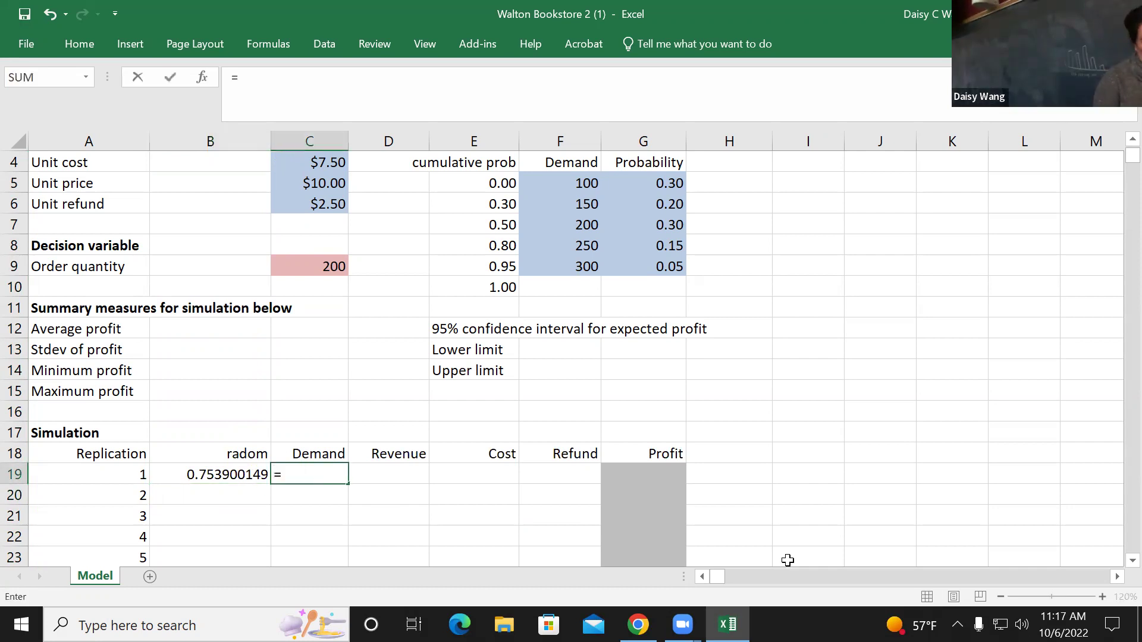
type("vlo")
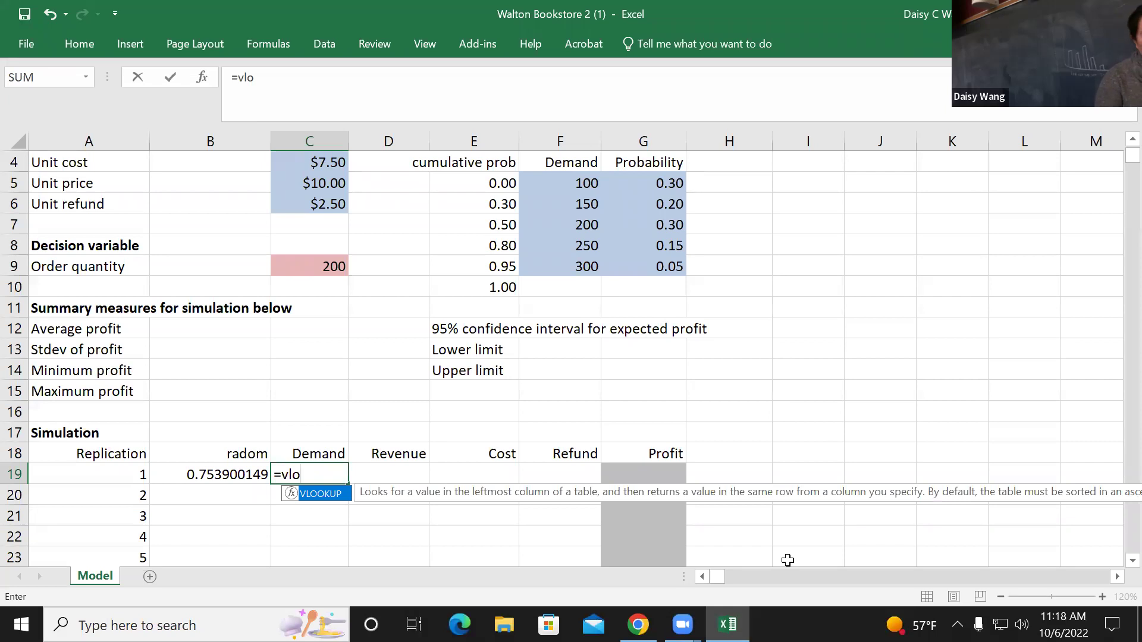
type("o")
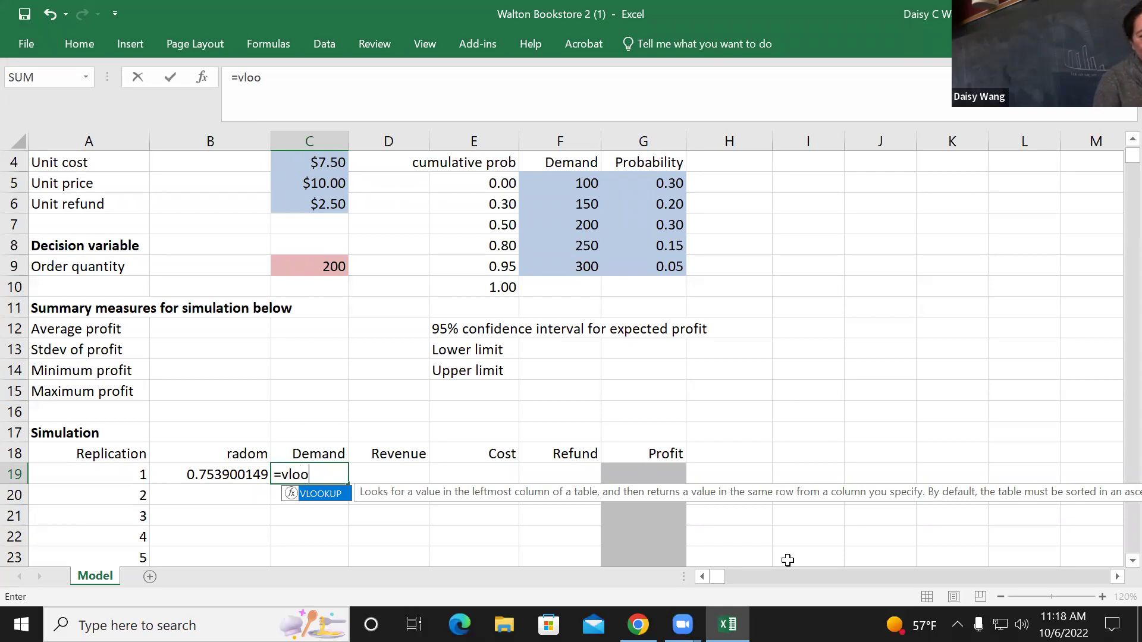
type("kup")
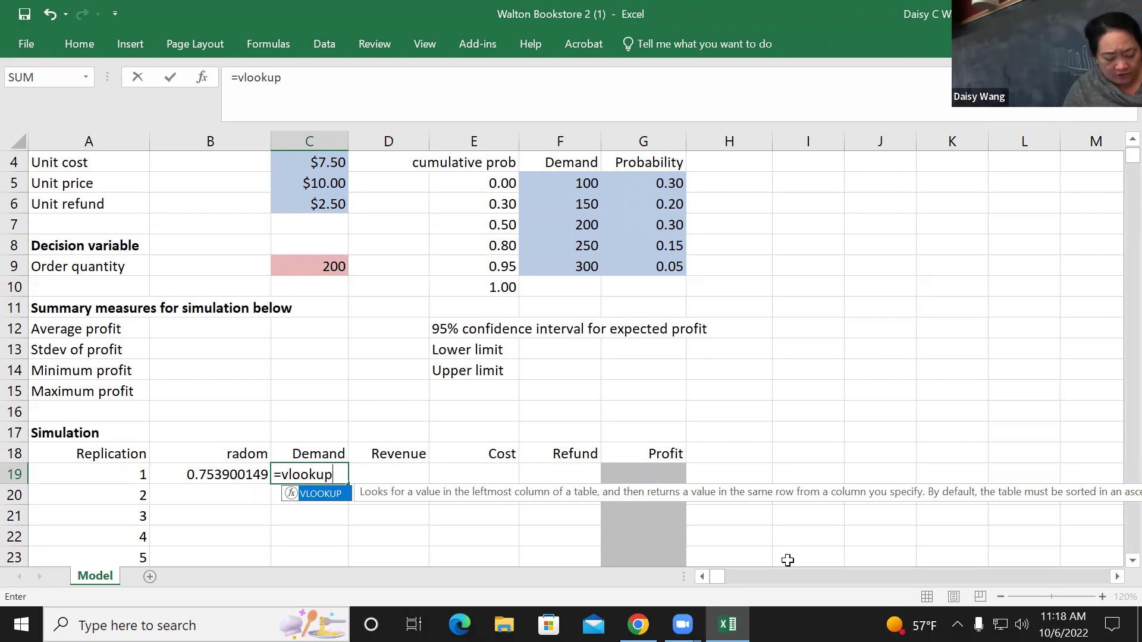
type("(")
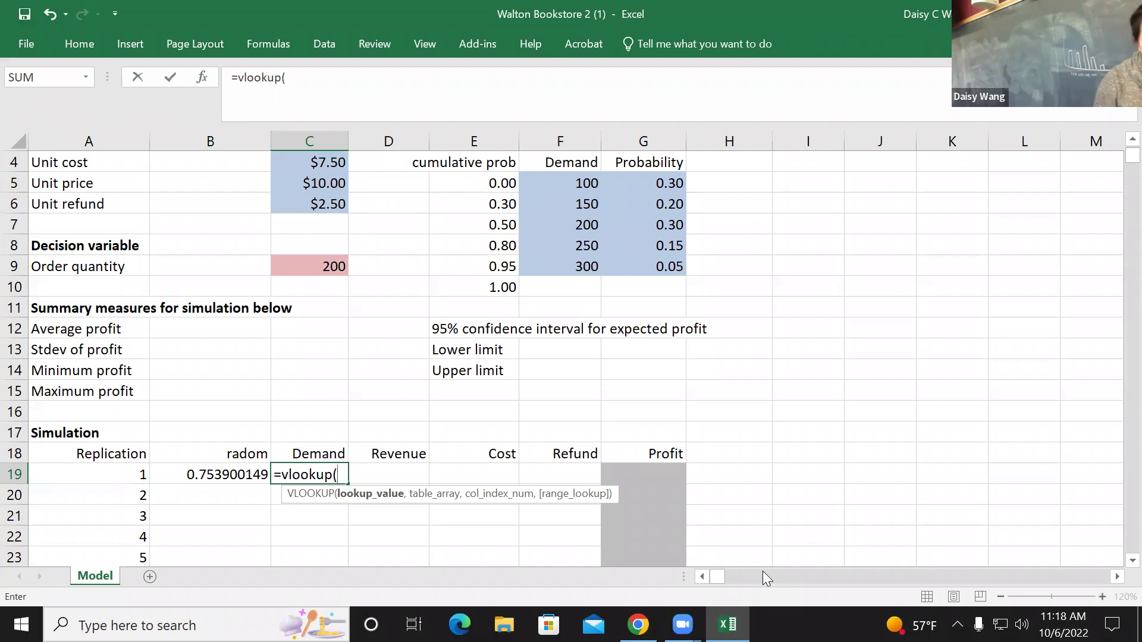
left_click(225, 474)
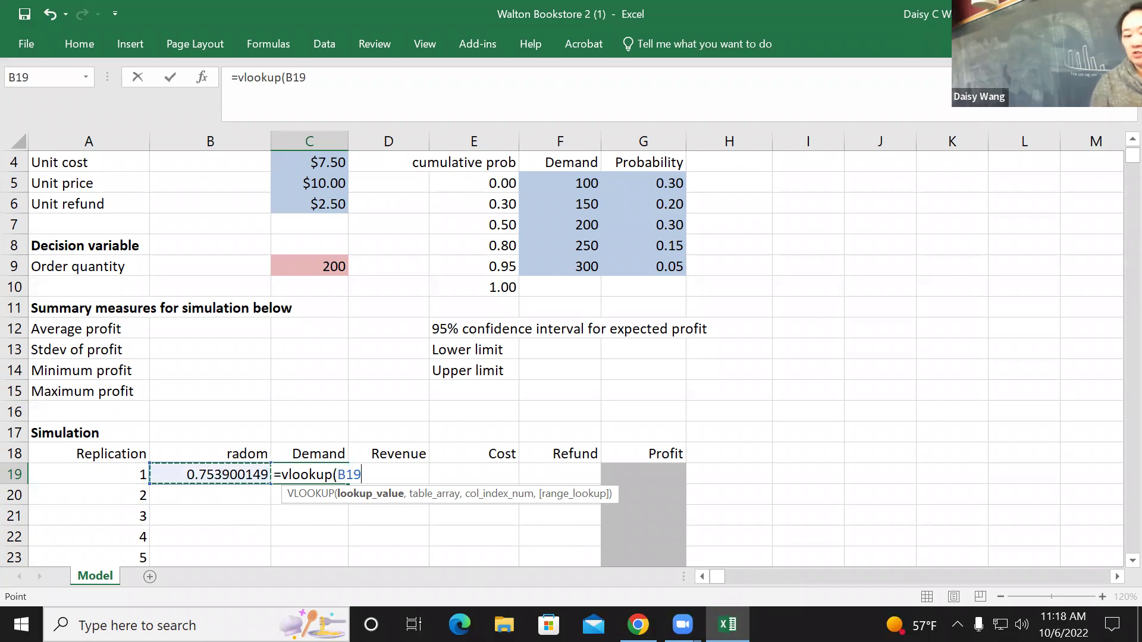
type(",")
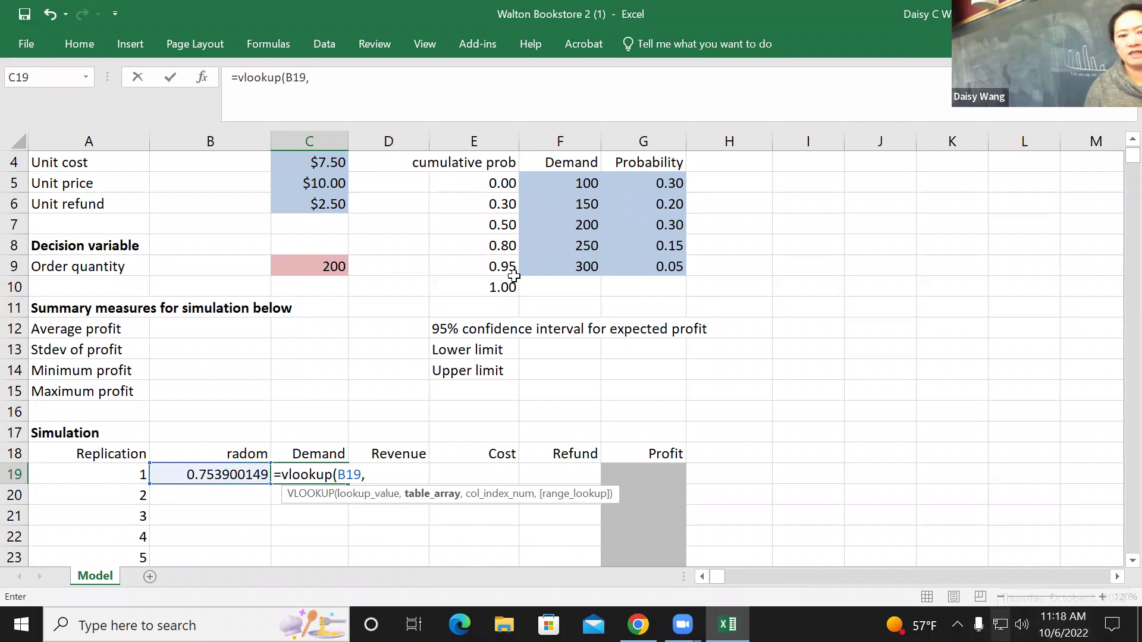
left_click_drag(481, 183, 666, 266)
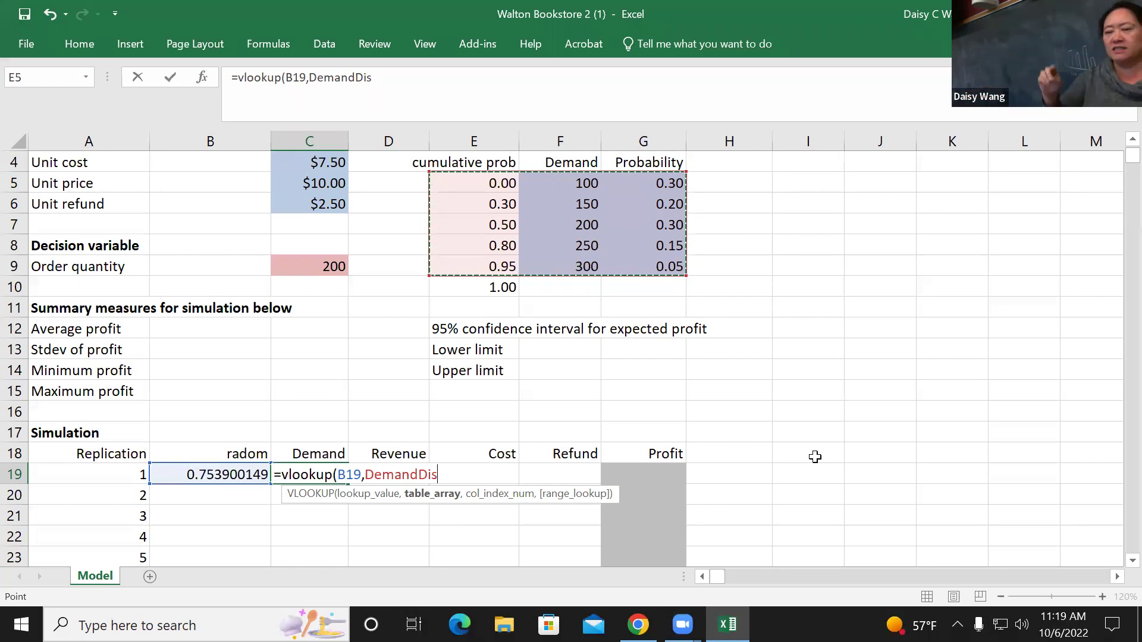
type(",")
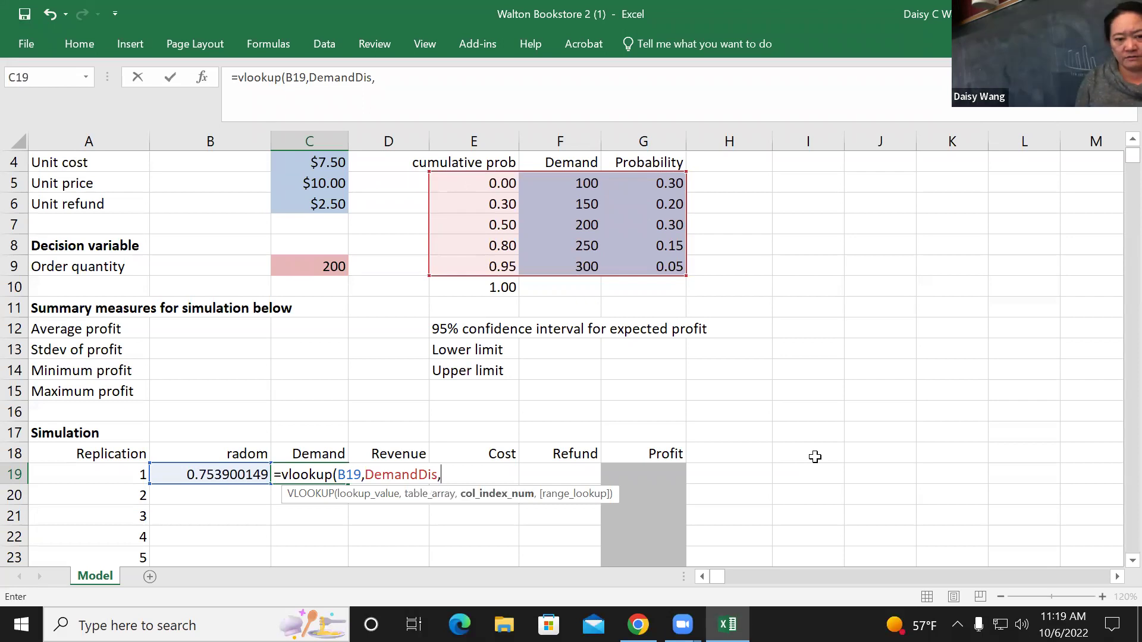
type("2")
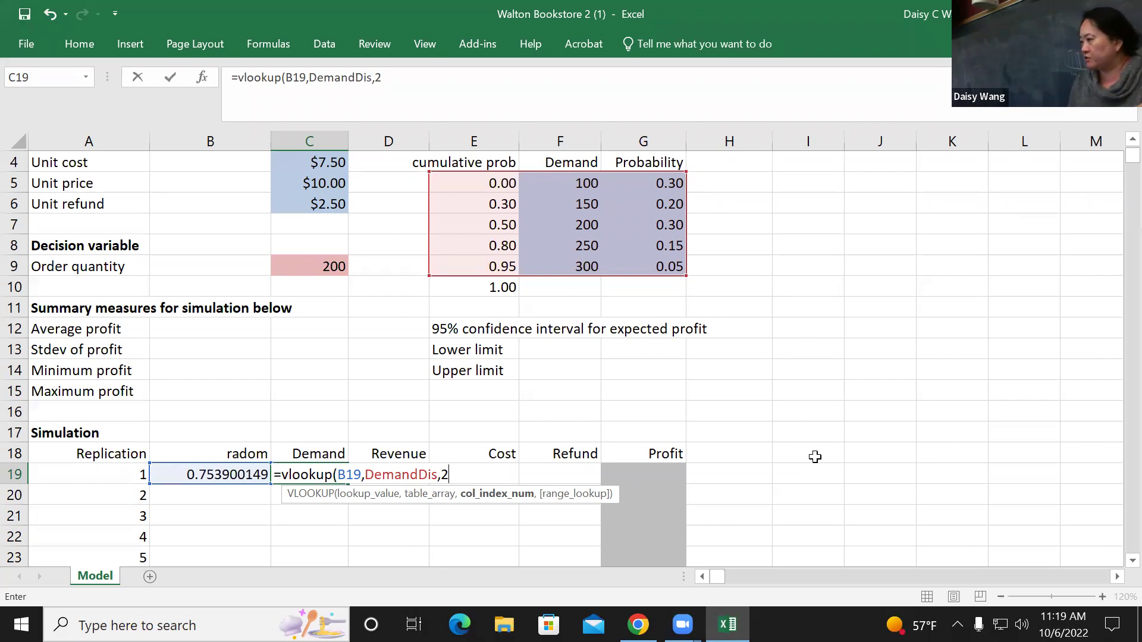
type(")")
key("Return")
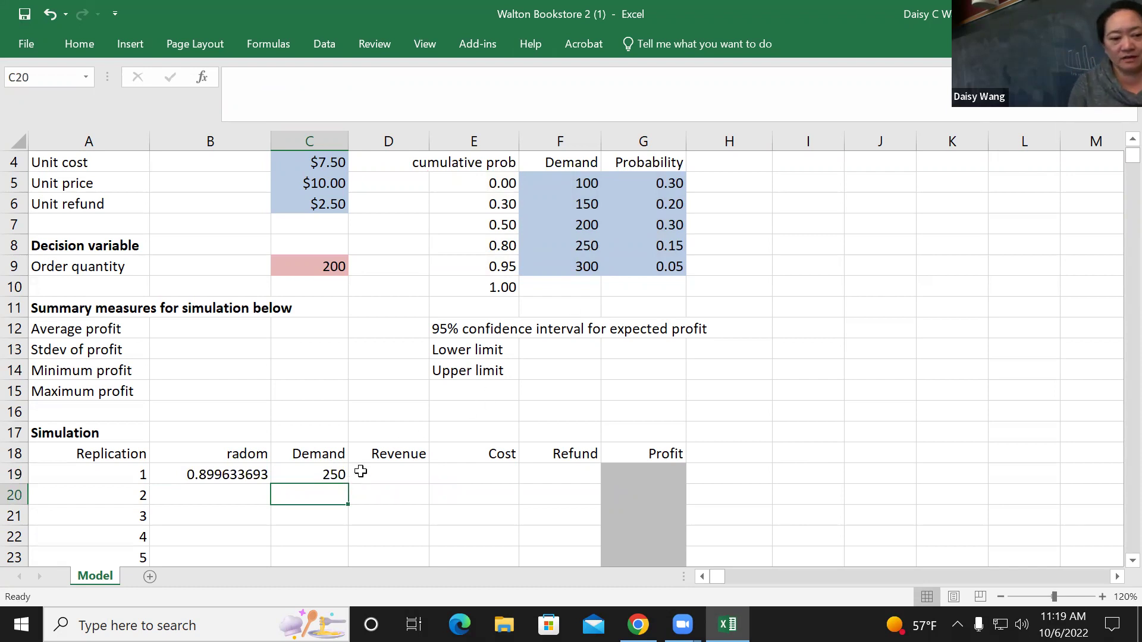
- Check the arguments of the Demand formula in C19 without editing it, and recalculate the sheet to draw a new random number
left_click(314, 474)
left_click(364, 78)
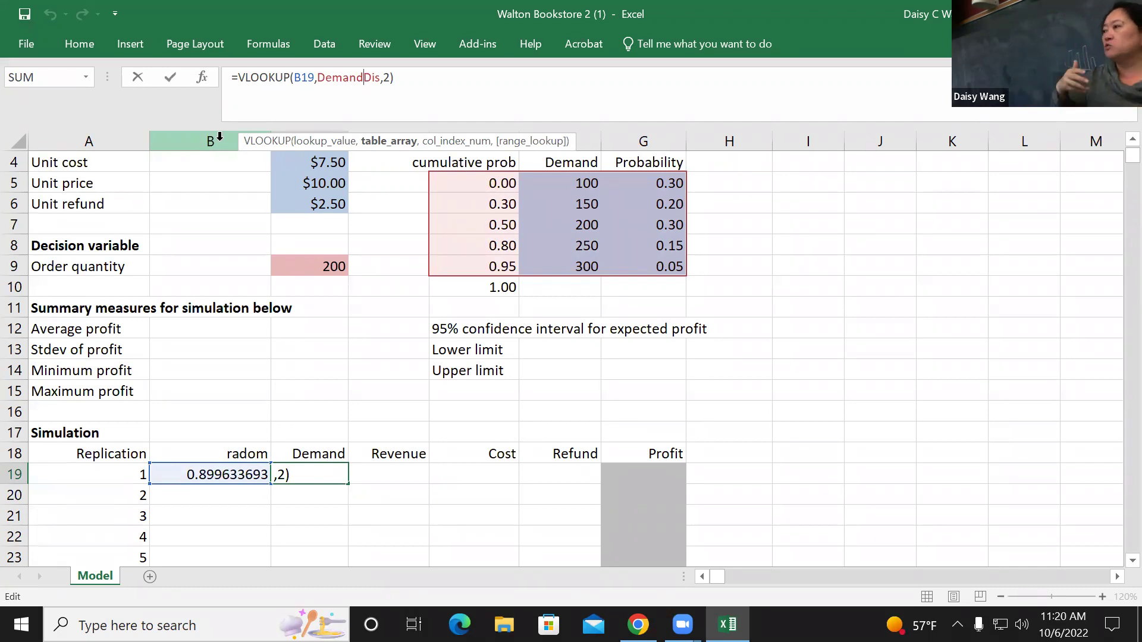
key("Return")
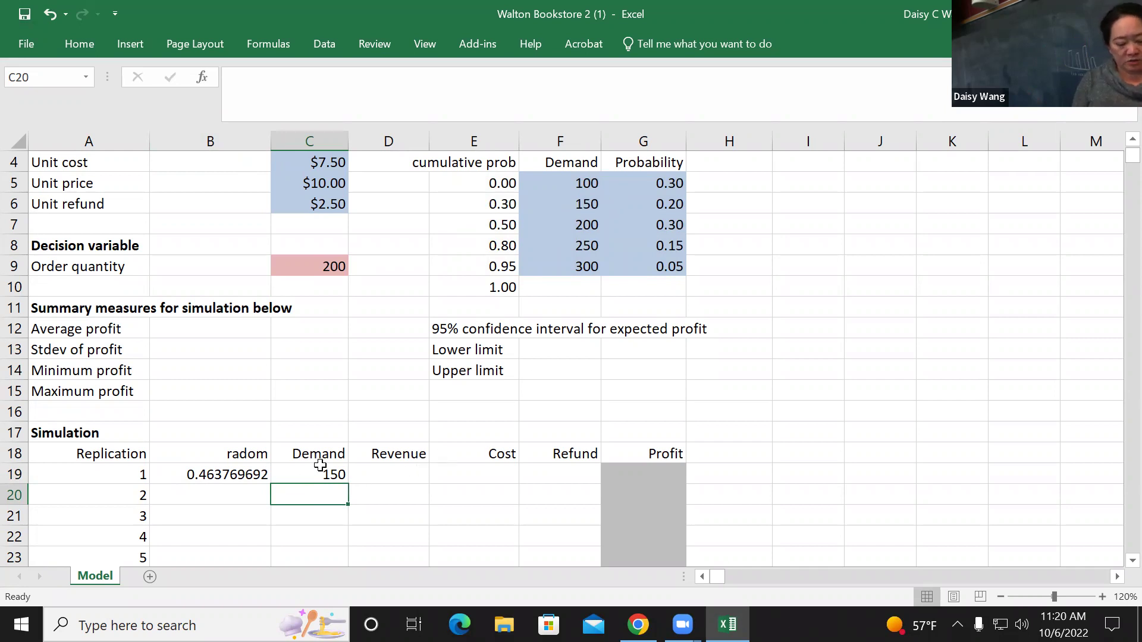
key("F9")
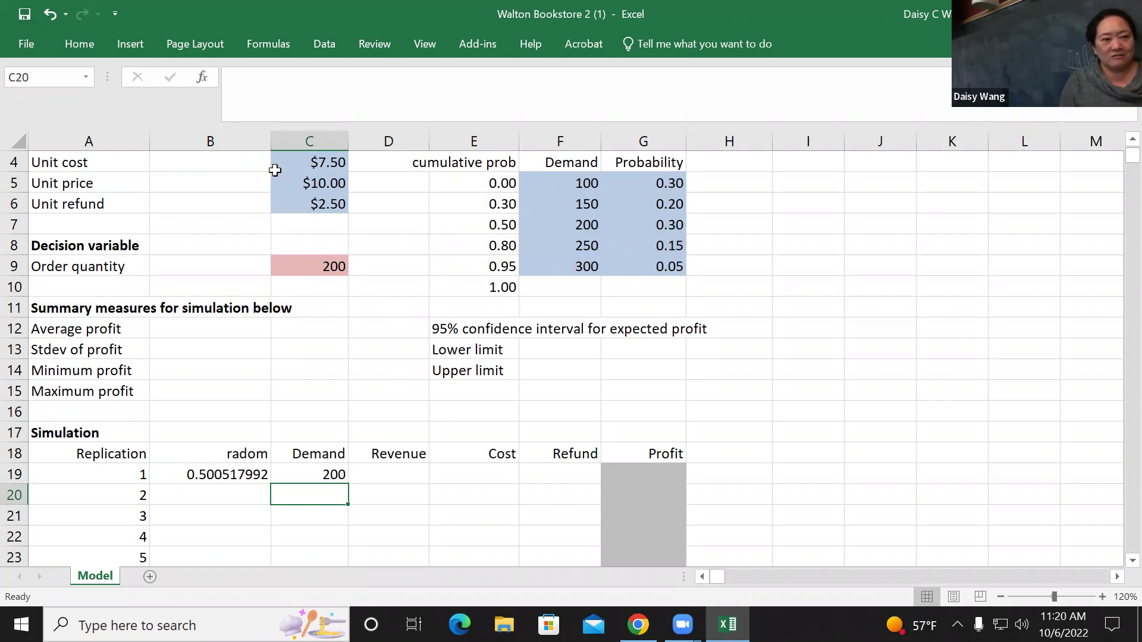
- Delete the random number column B from the sheet
left_click(234, 141)
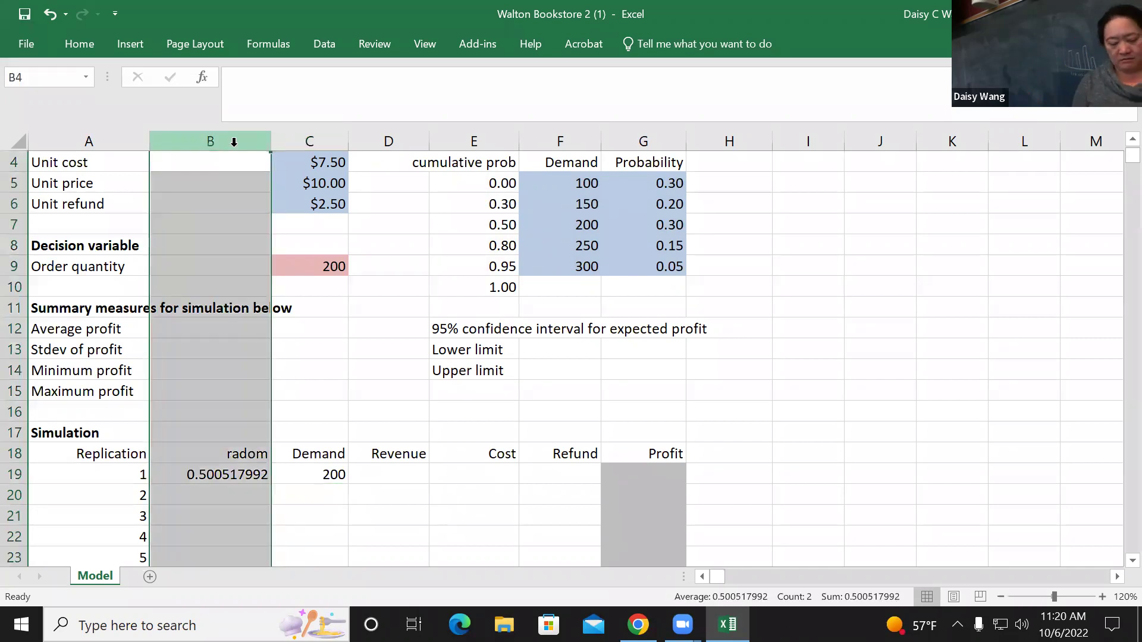
right_click(233, 143)
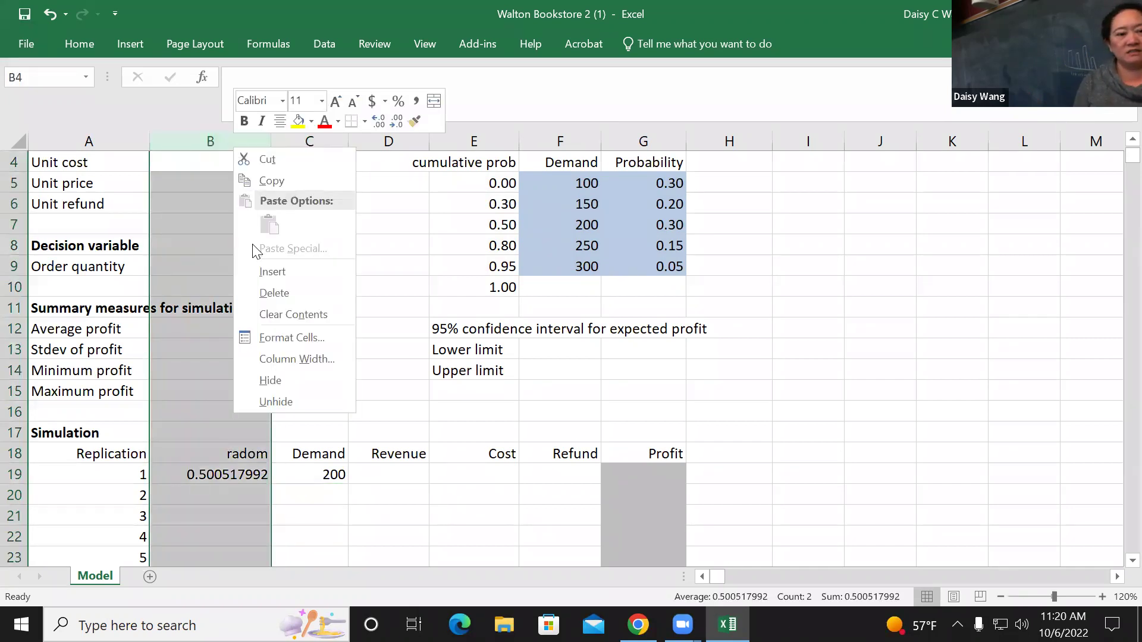
left_click(288, 291)
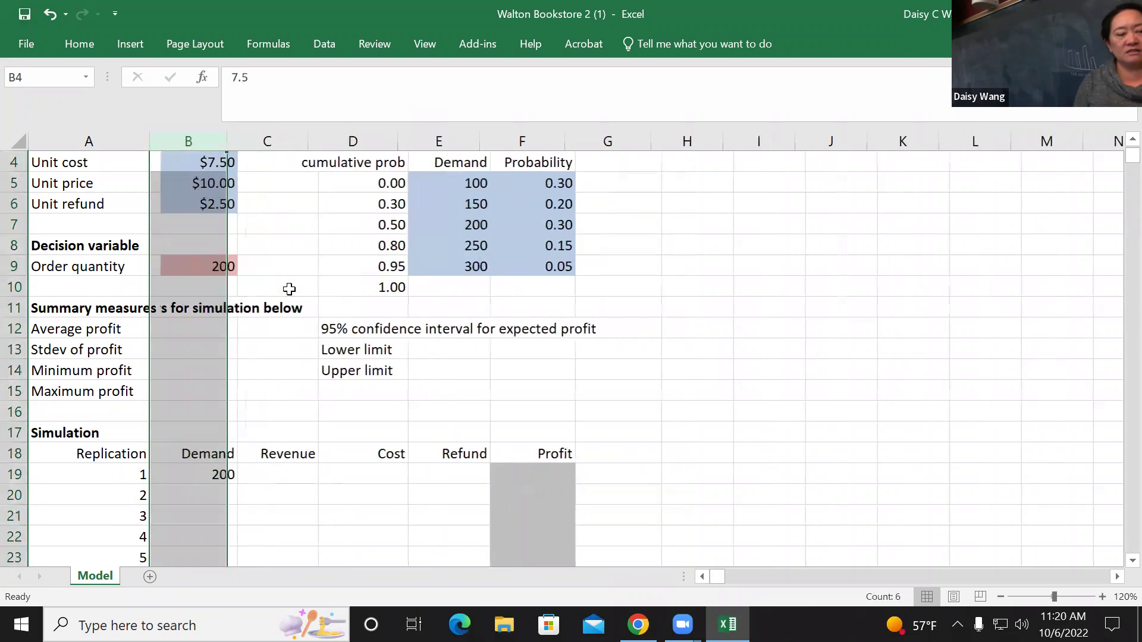
- Replace the broken reference in the Demand formula in B19 with RAND(), giving =VLOOKUP(RAND(),DemandDis,2)
left_click(210, 475)
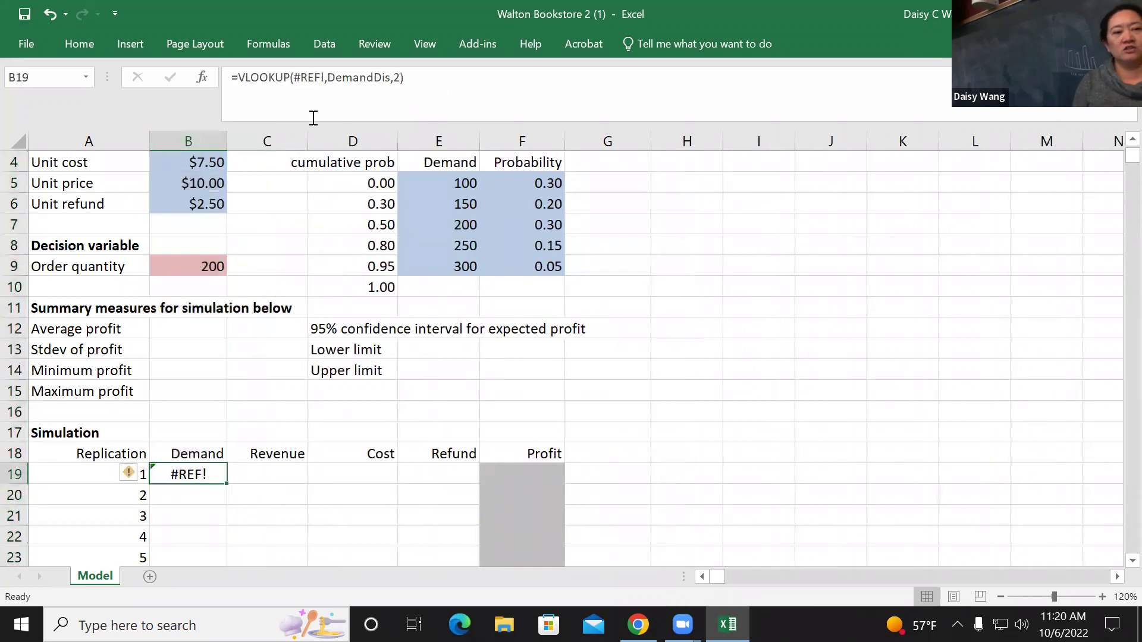
left_click(321, 79)
left_click_drag(324, 79, 294, 79)
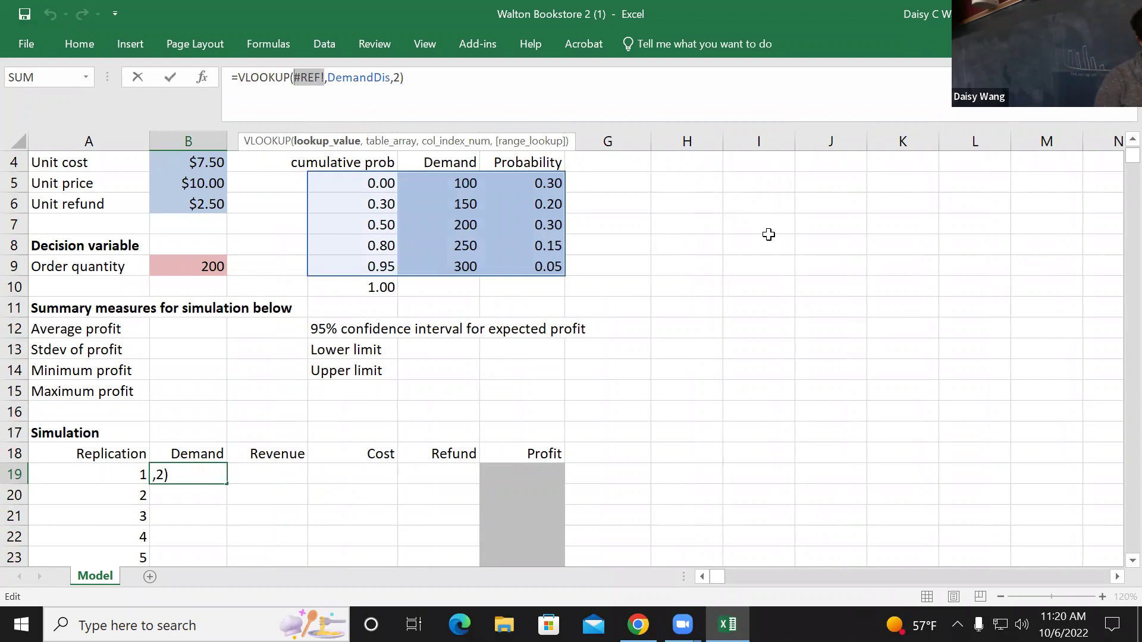
type("rand()")
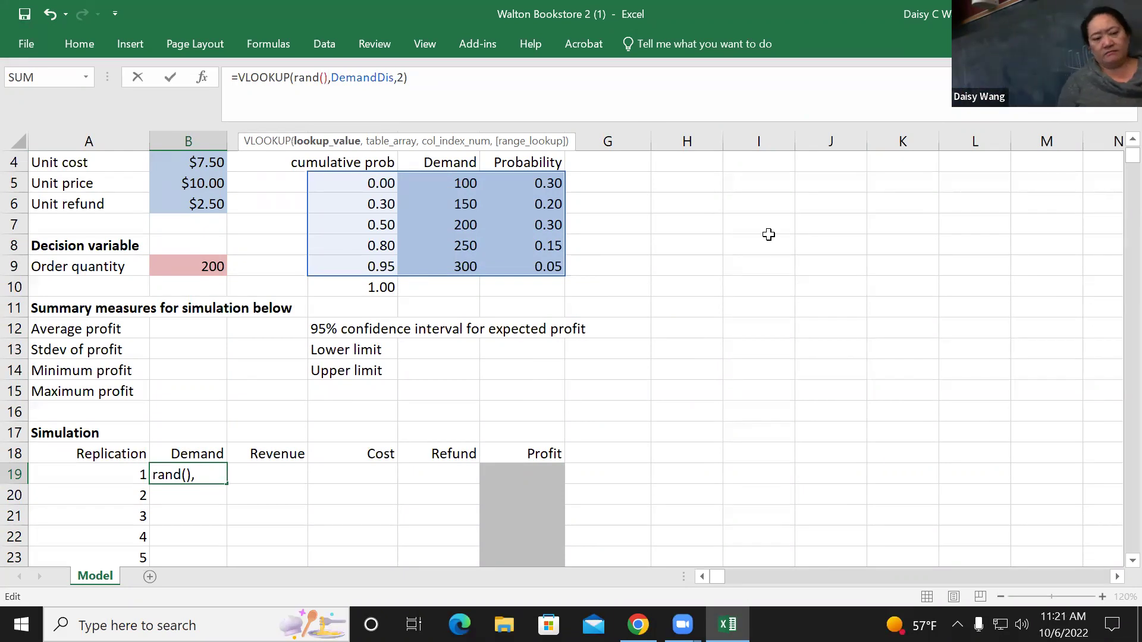
key("Return")
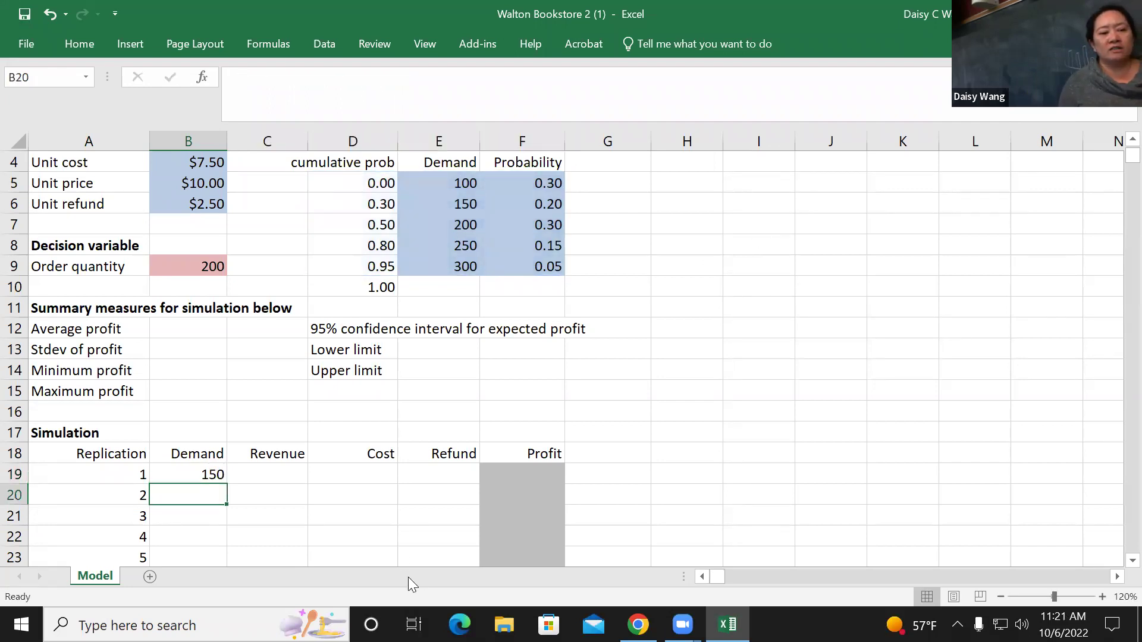
- Fill the Demand formula from B19 down through replication 1000 in row 1018
key("Up")
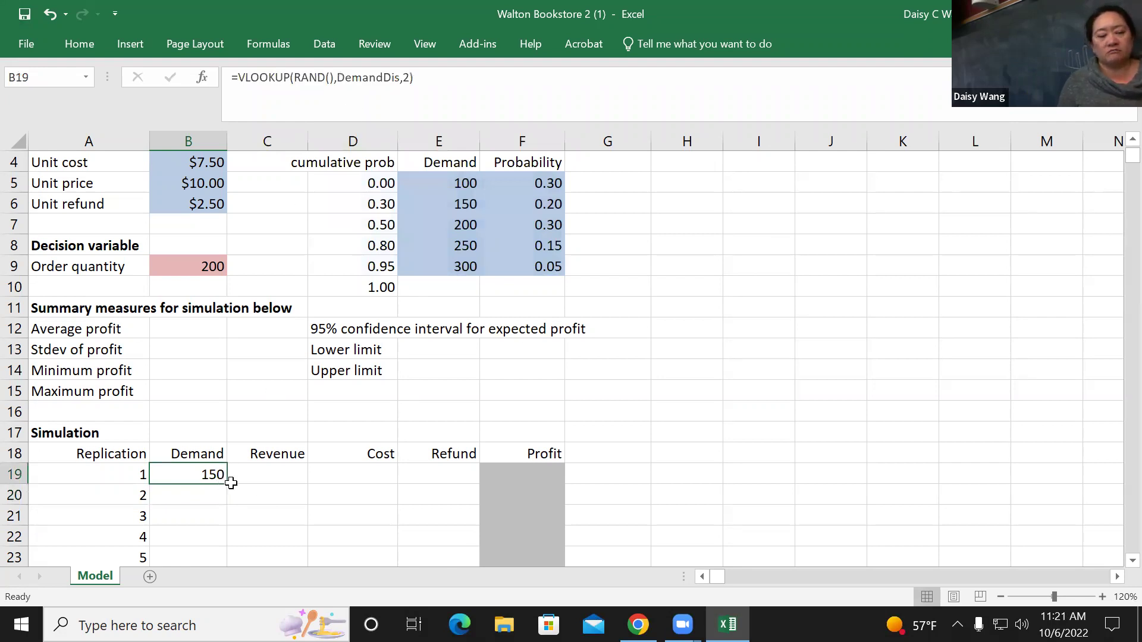
left_click_drag(226, 485, 207, 543)
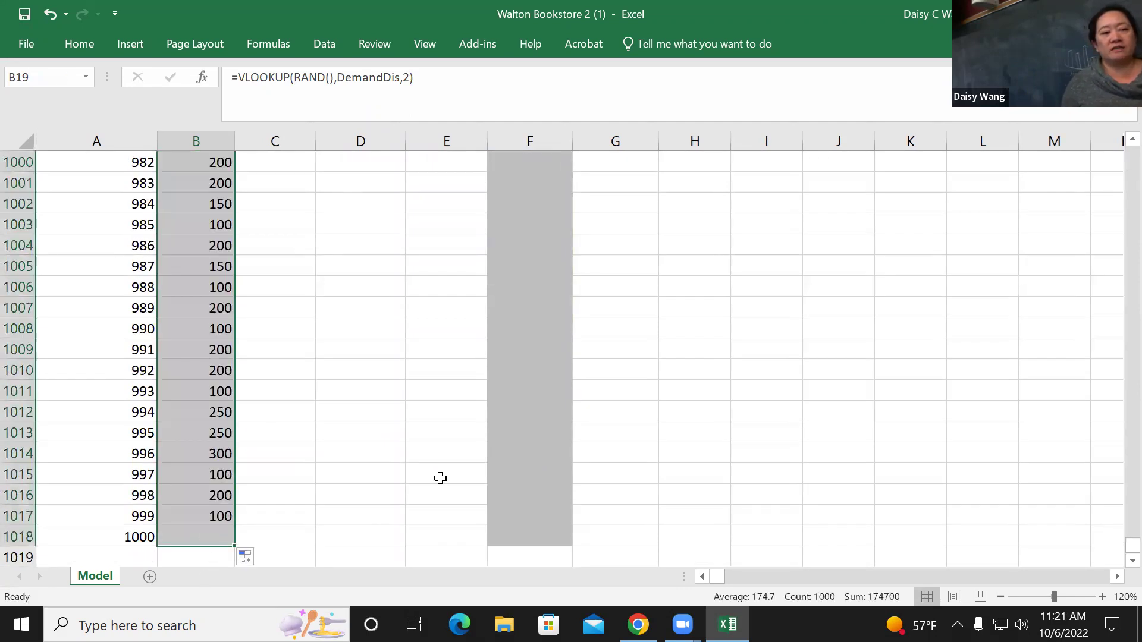
key("Return")
scroll(315, 303, "up", 2)
scroll(255, 370, "up", 5)
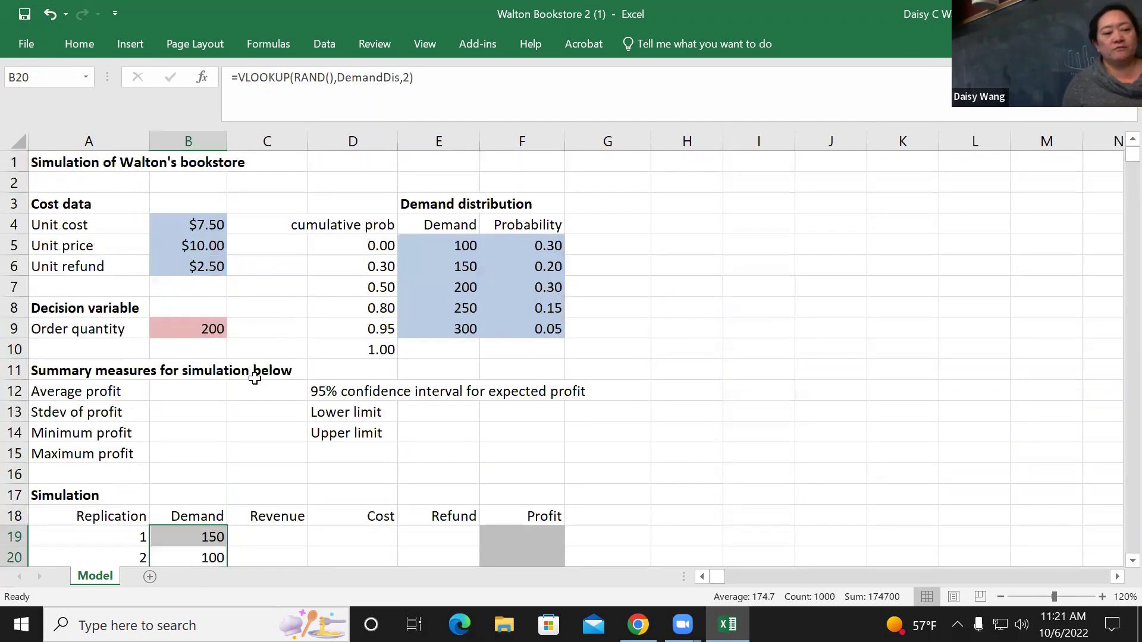
- Check the Demand formula in B19 without editing it, enlarging the sheet to 150%, and recalculate the demands
scroll(268, 395, "down", 3)
double_click(187, 352)
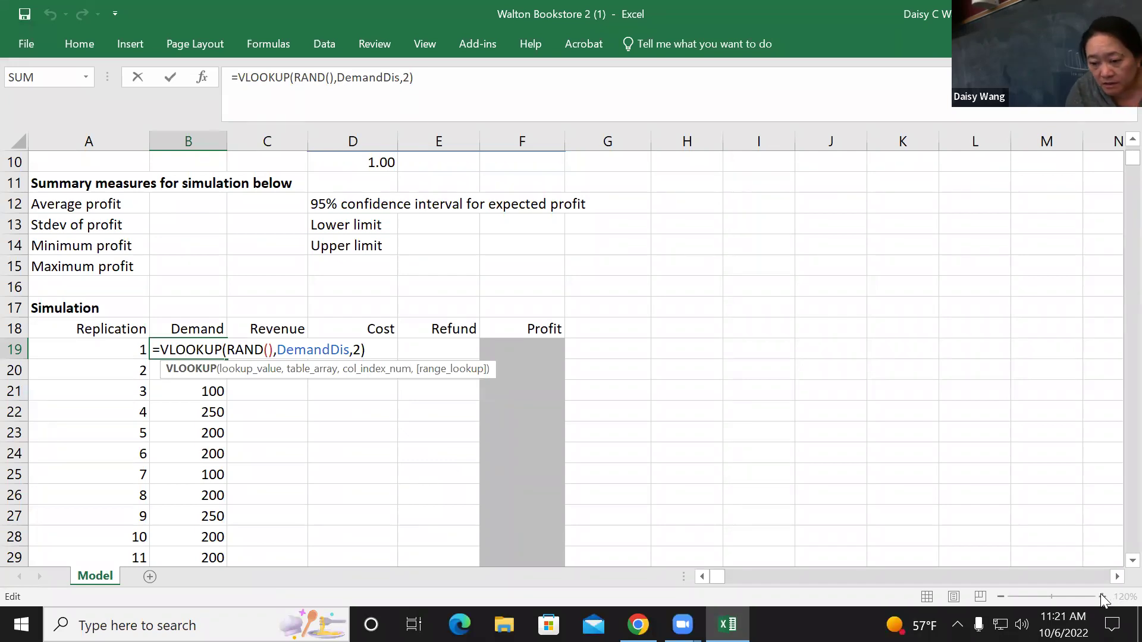
key("Escape")
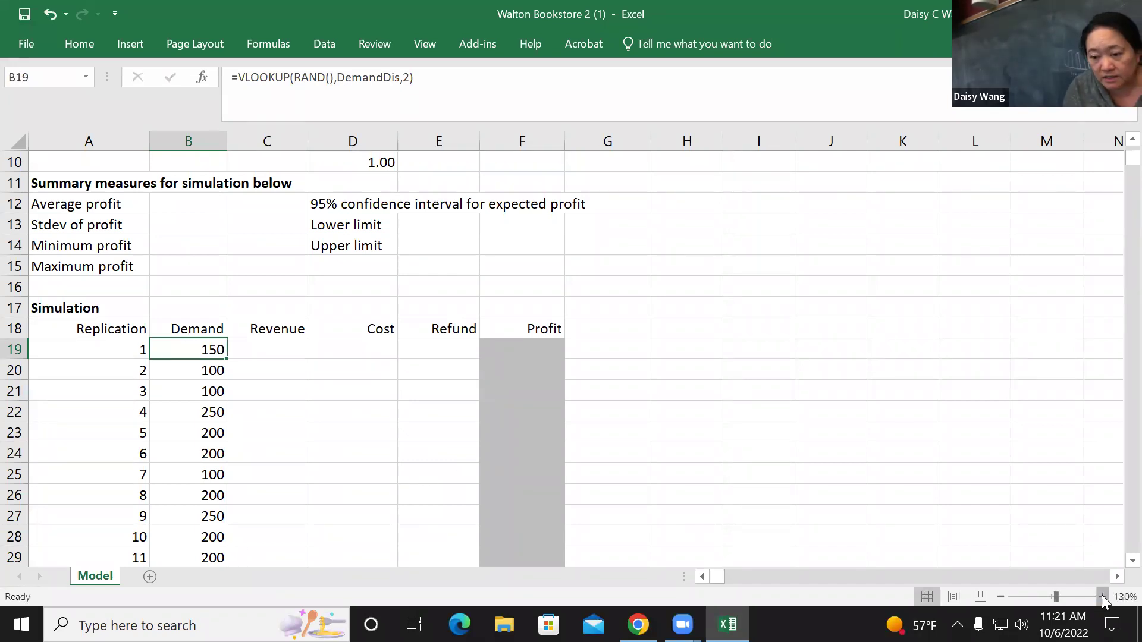
left_click(1102, 596)
left_click(1102, 597)
left_click(1102, 596)
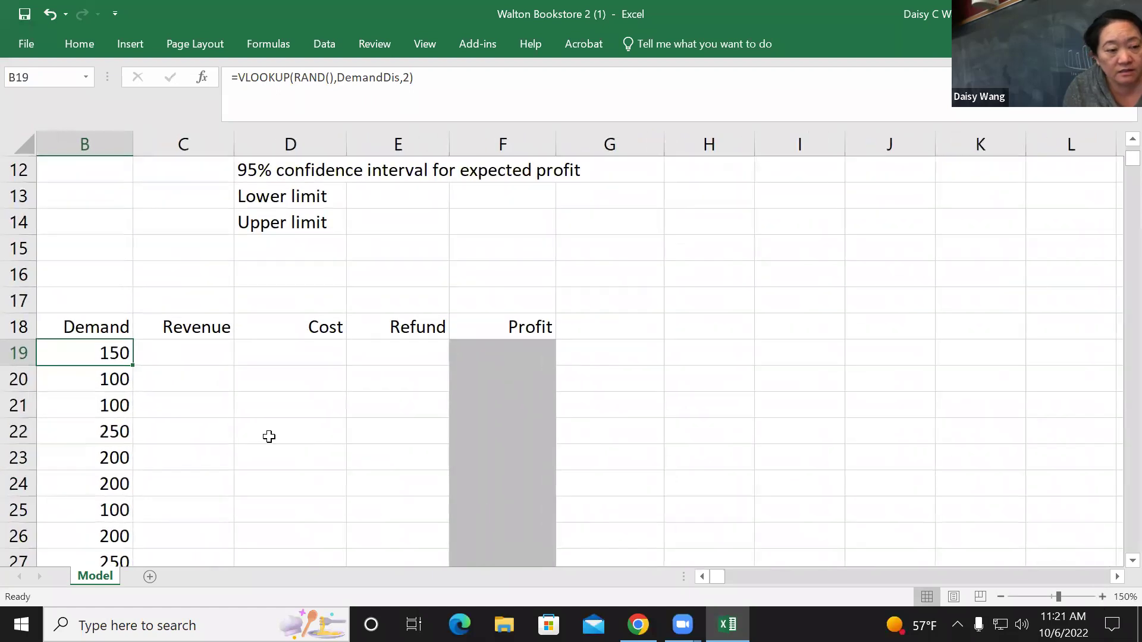
double_click(111, 353)
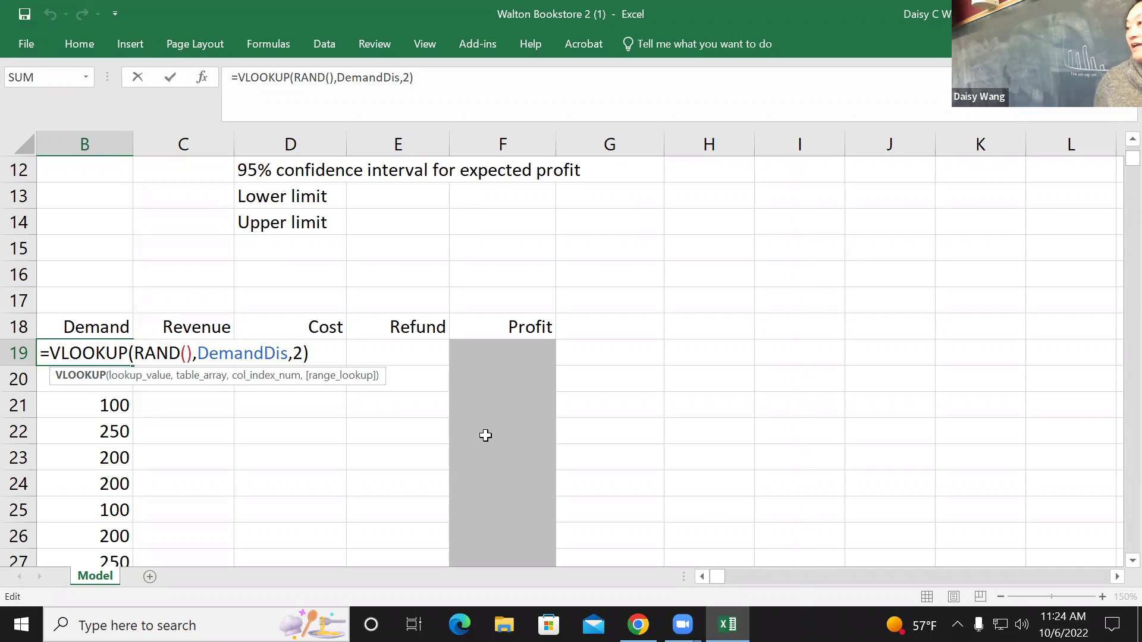
key("Return")
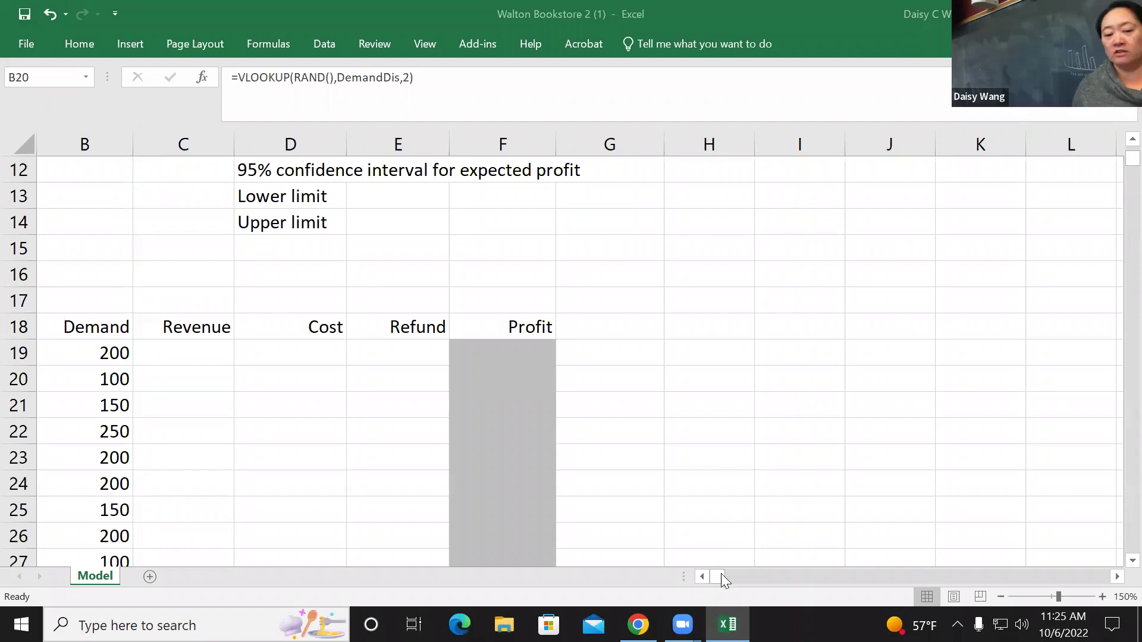
- Examine the cost data, order quantity and simulation columns that the first replication's revenue depends on
left_click(727, 624)
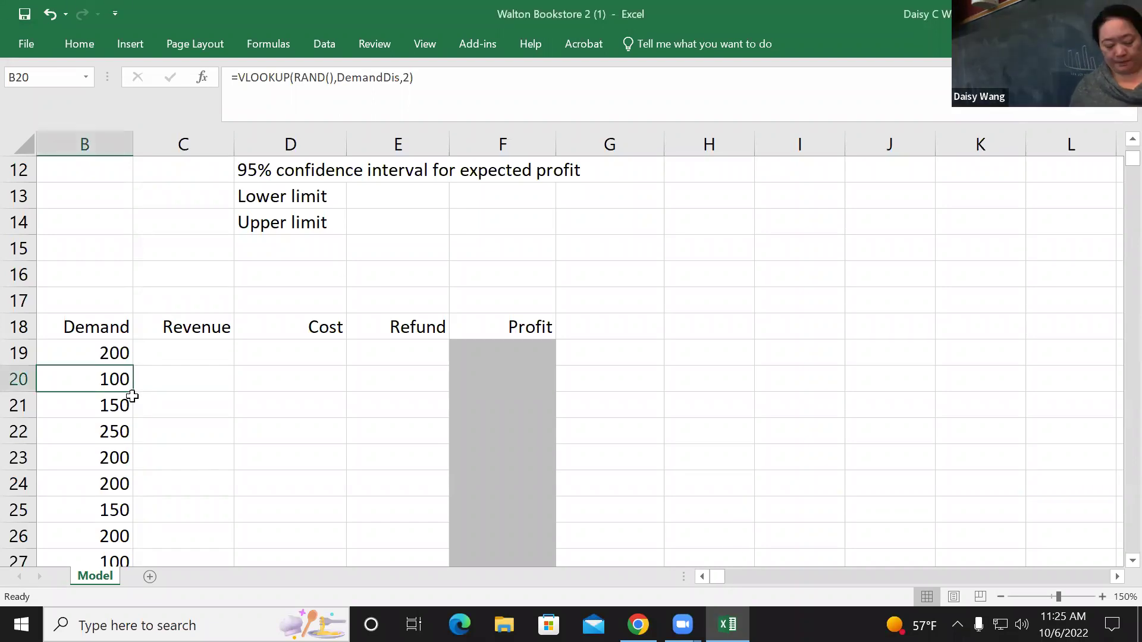
key("Left")
key("Up")
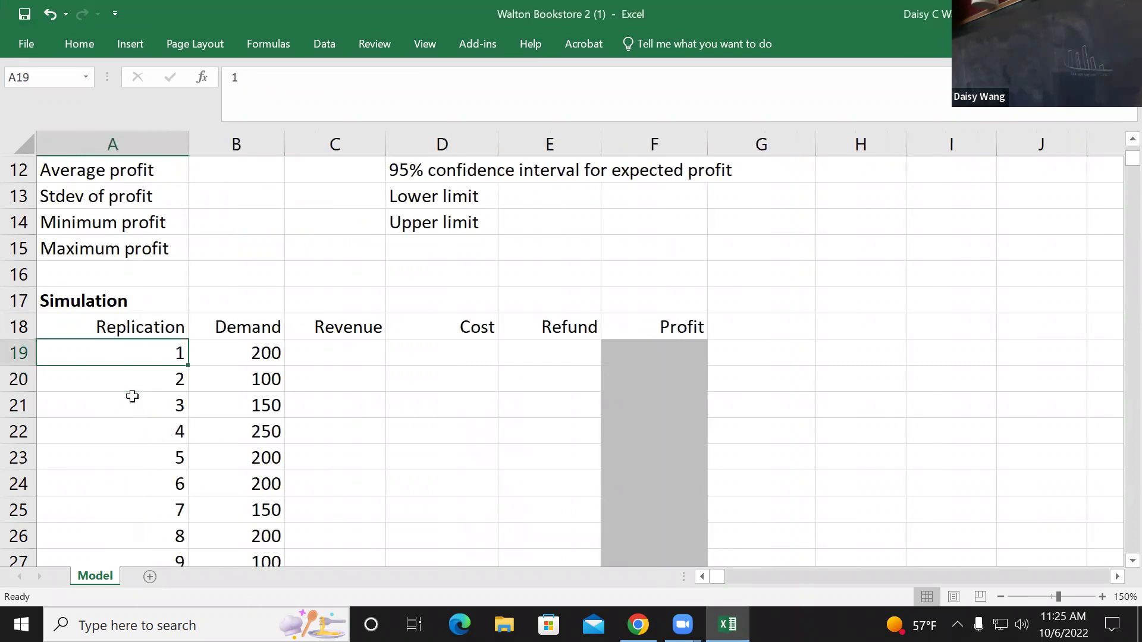
scroll(416, 387, "up", 2)
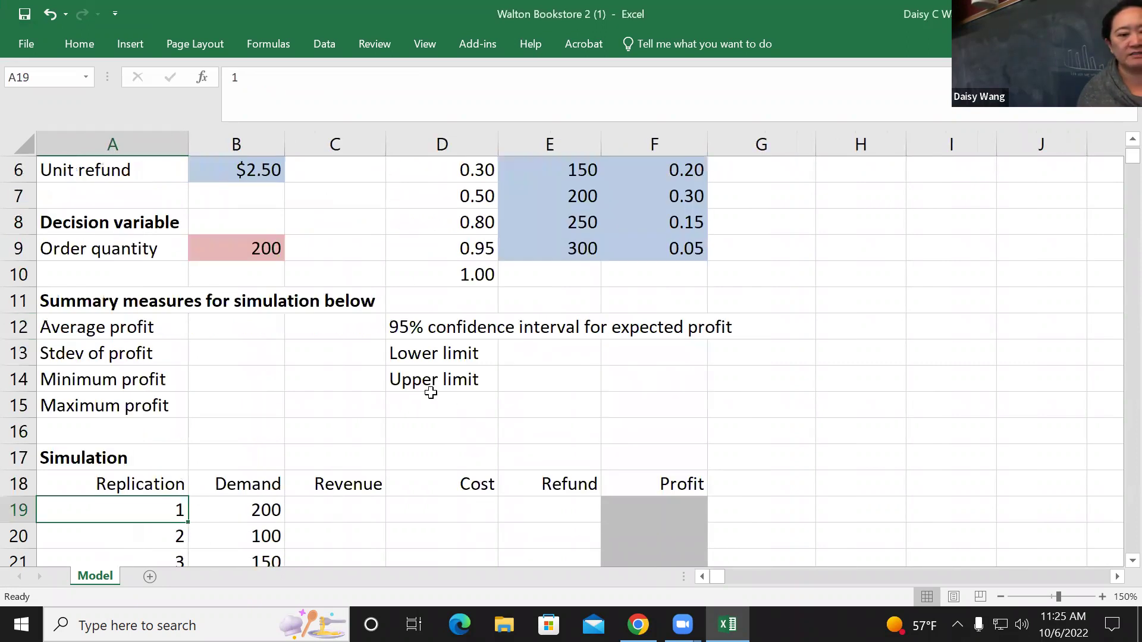
left_click(364, 513)
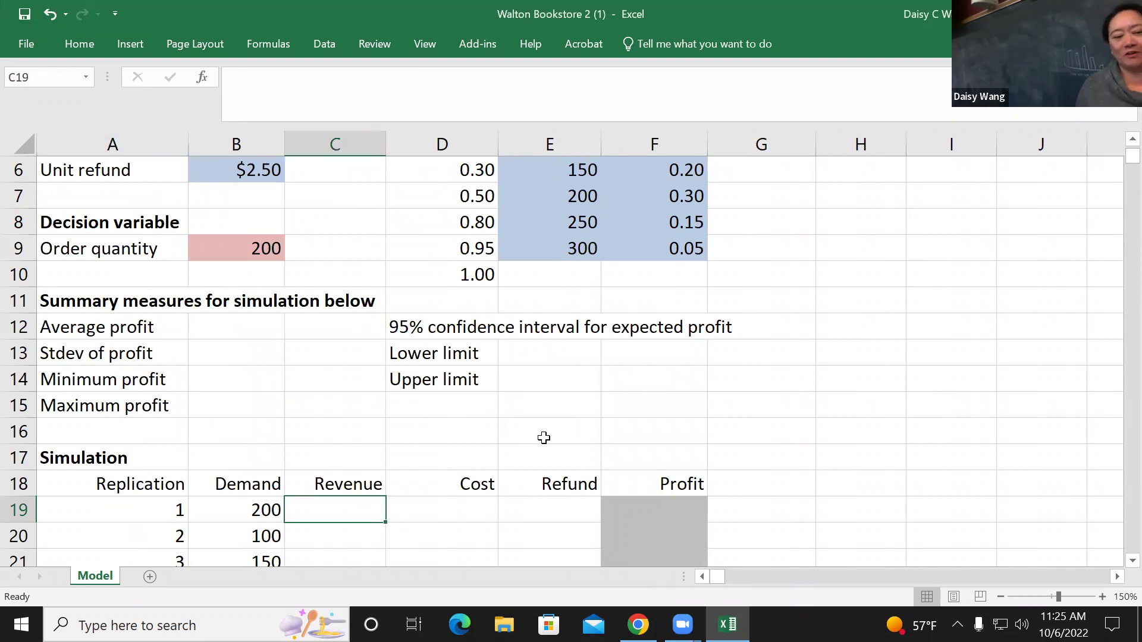
scroll(541, 439, "up", 1)
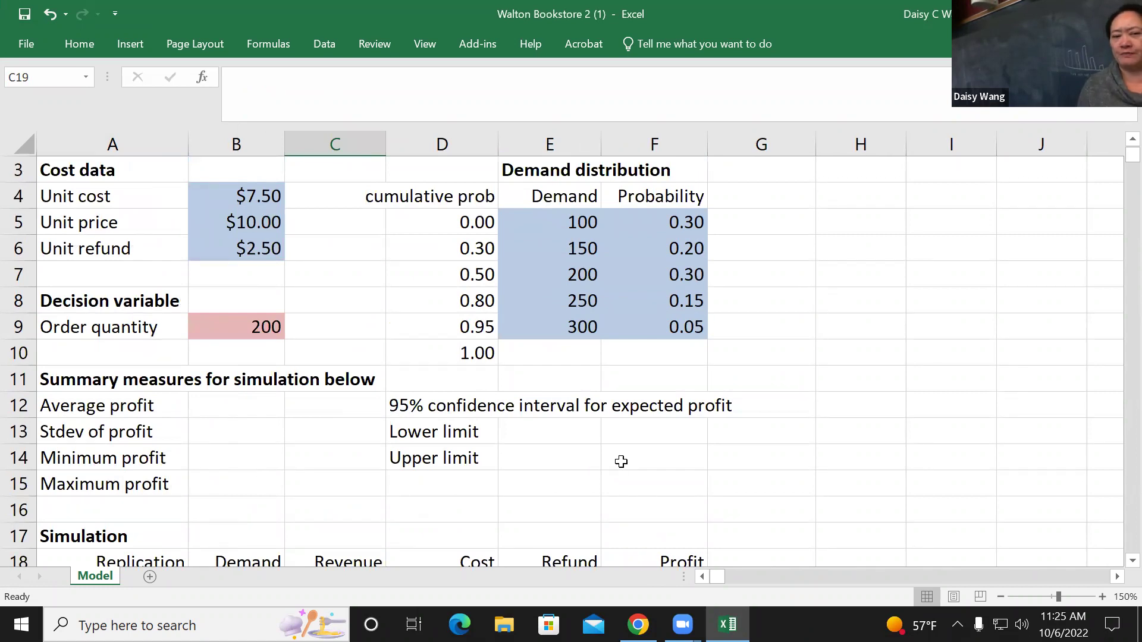
scroll(621, 462, "down", 1)
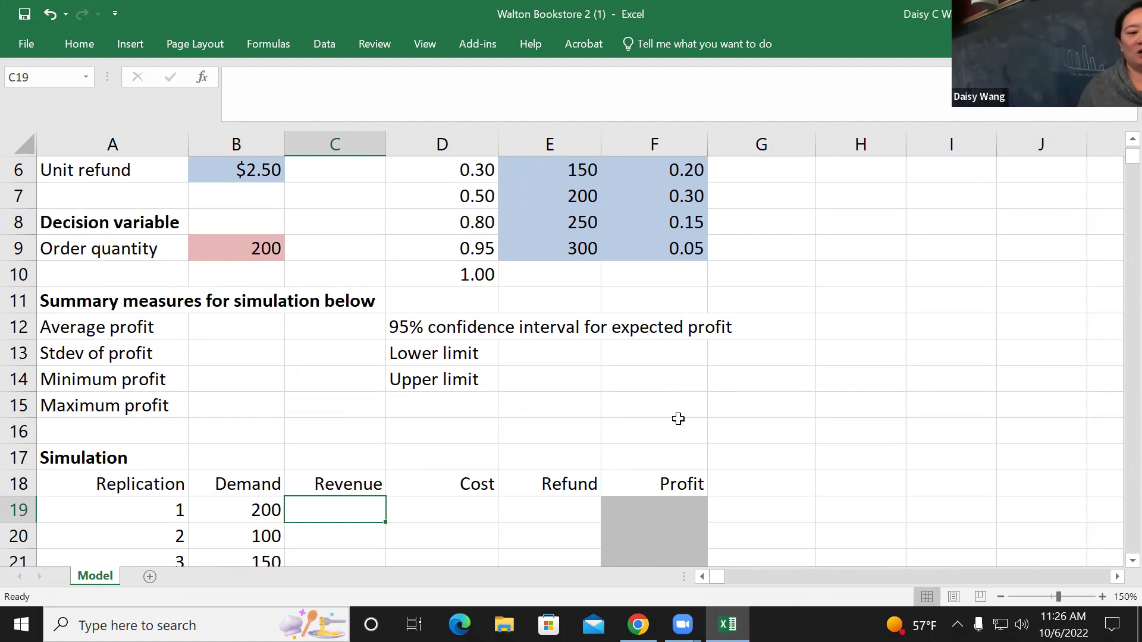
scroll(678, 419, "up", 1)
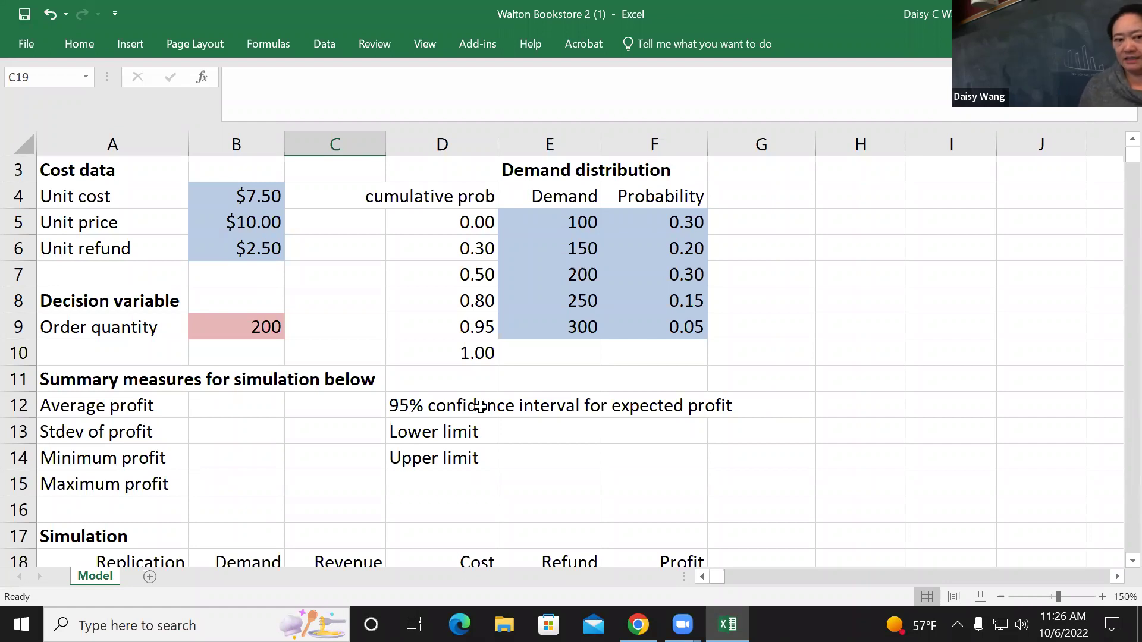
scroll(481, 407, "down", 1)
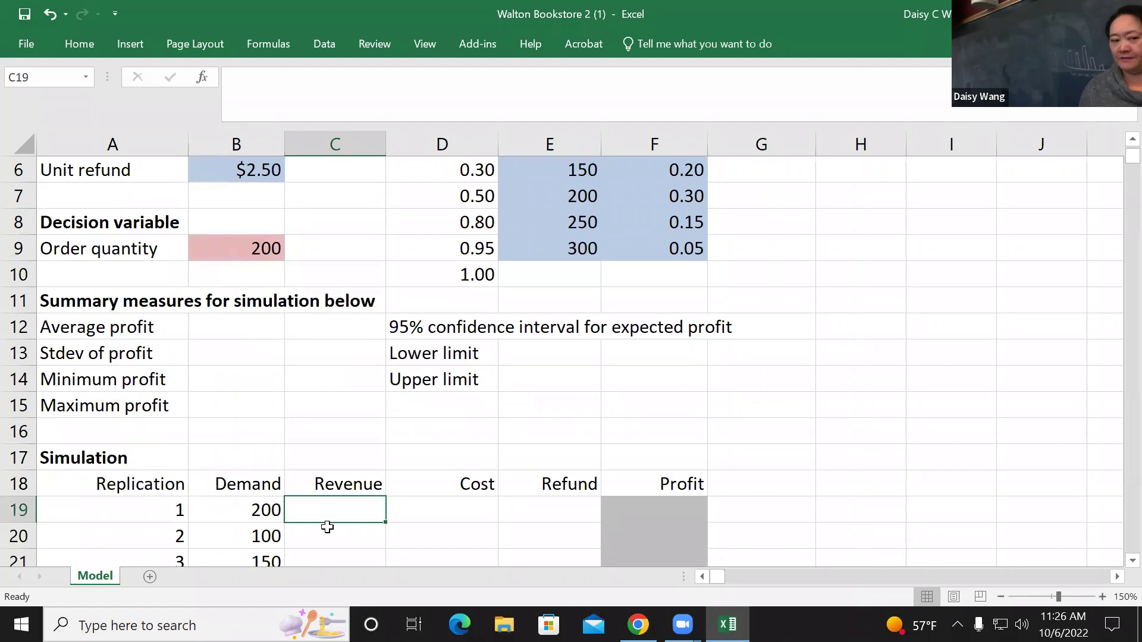
scroll(327, 527, "down", 1)
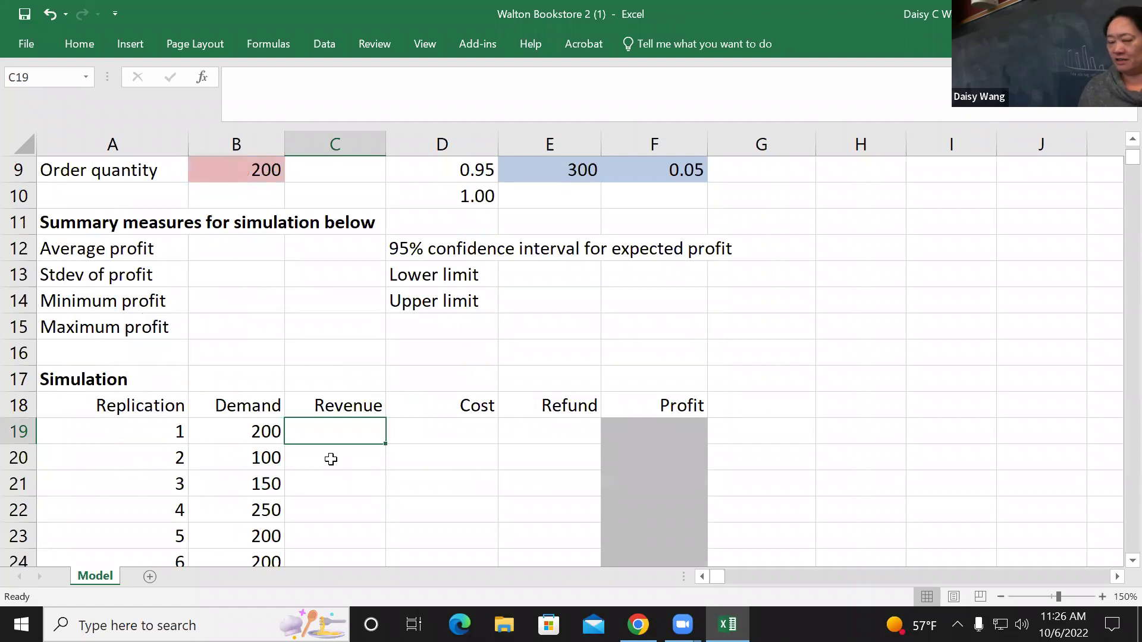
scroll(331, 459, "down", 1)
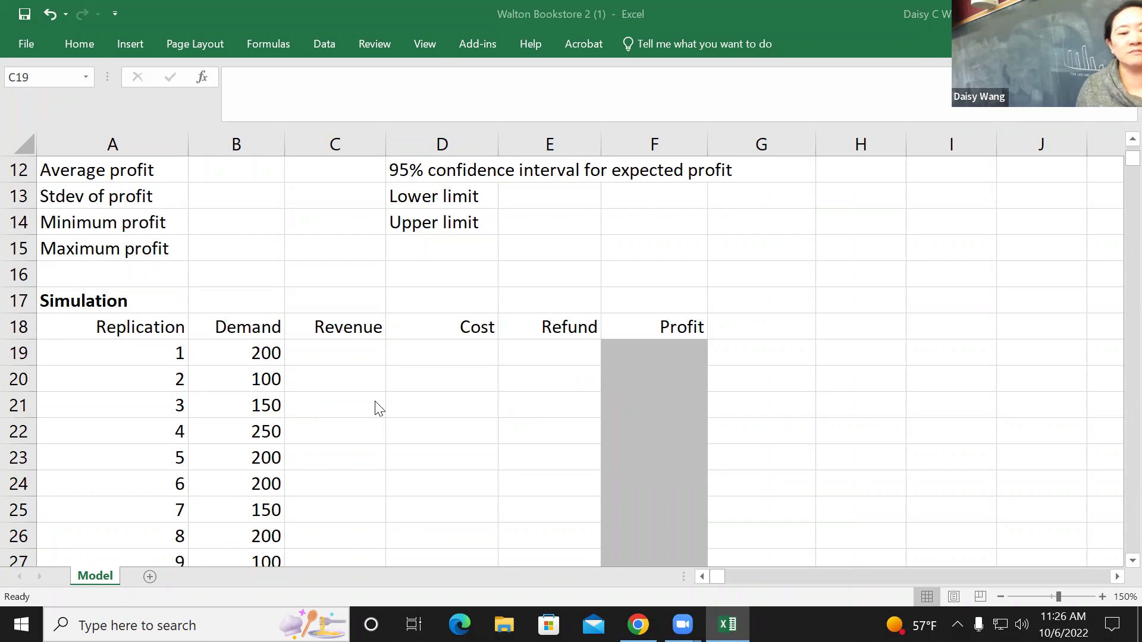
- Compare the first replication's demand in B19 with the order quantity in B9
left_click(347, 357)
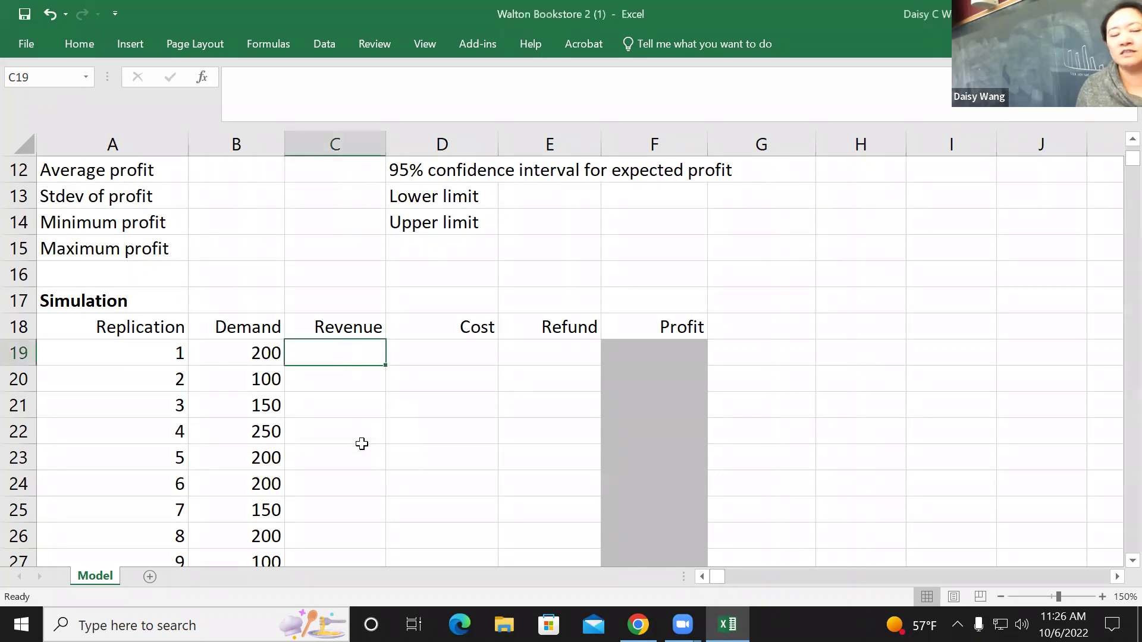
scroll(420, 471, "up", 1)
scroll(420, 471, "up", 2)
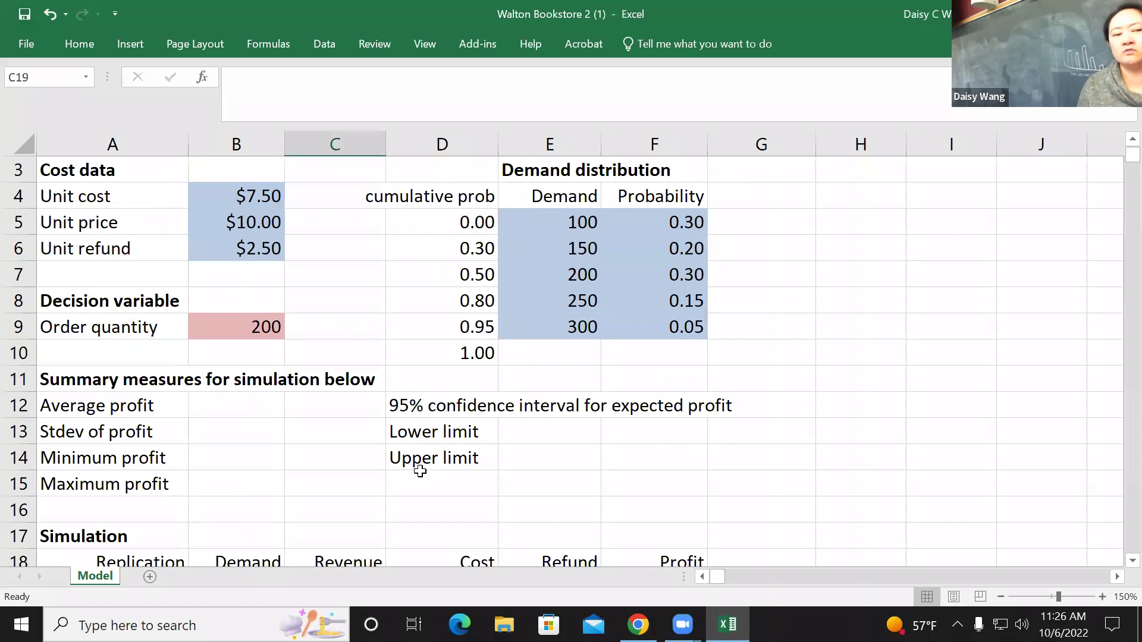
scroll(420, 471, "down", 2)
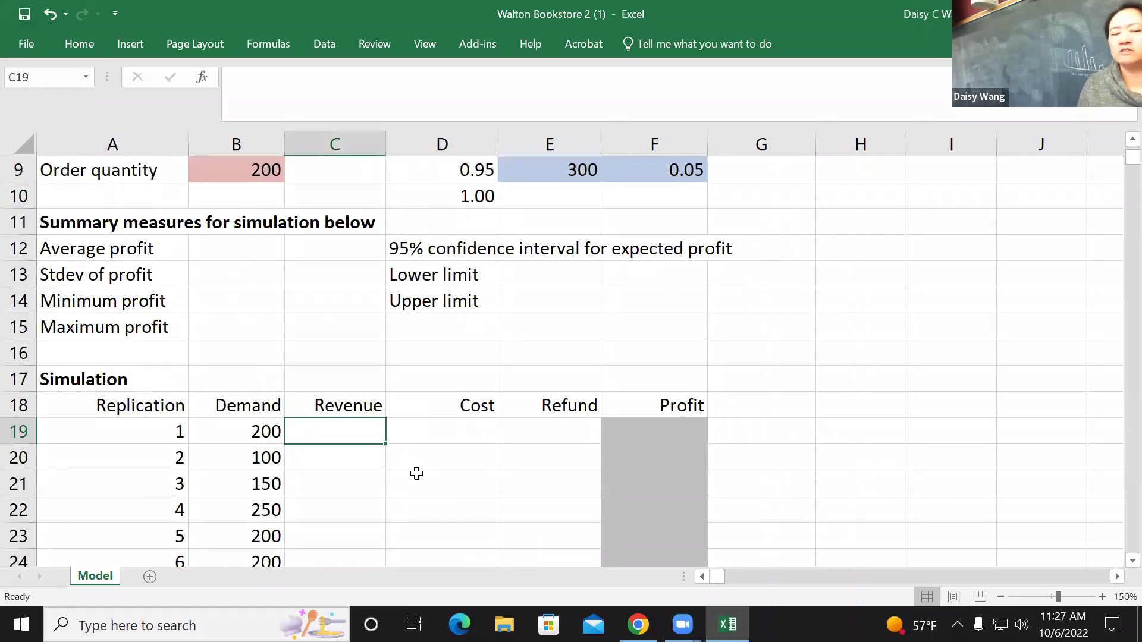
scroll(417, 473, "up", 1)
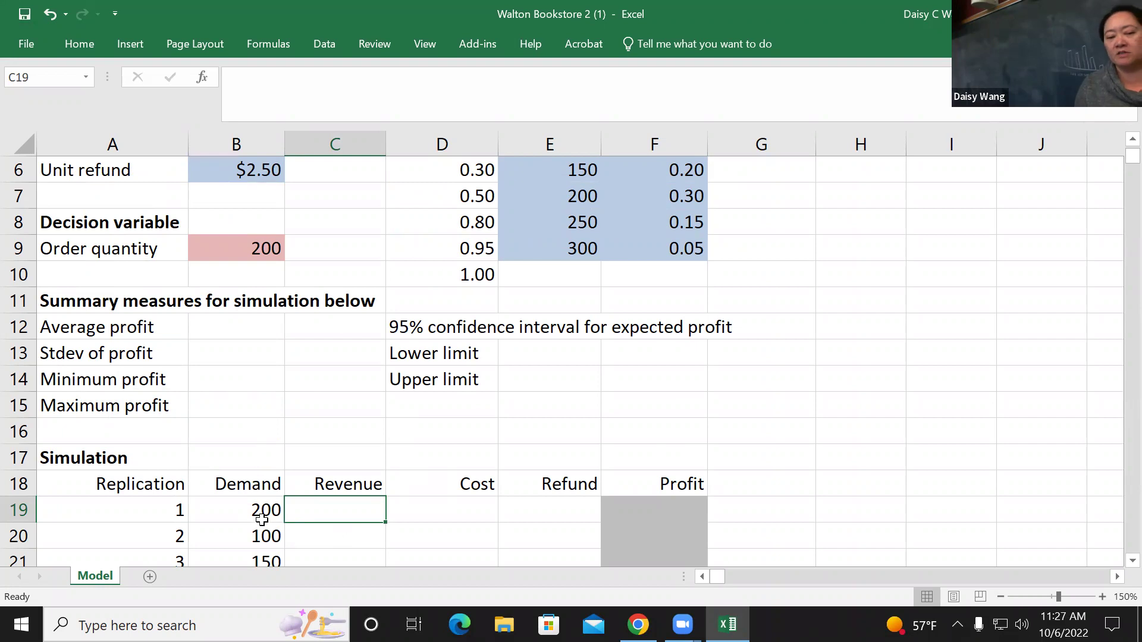
left_click(262, 519)
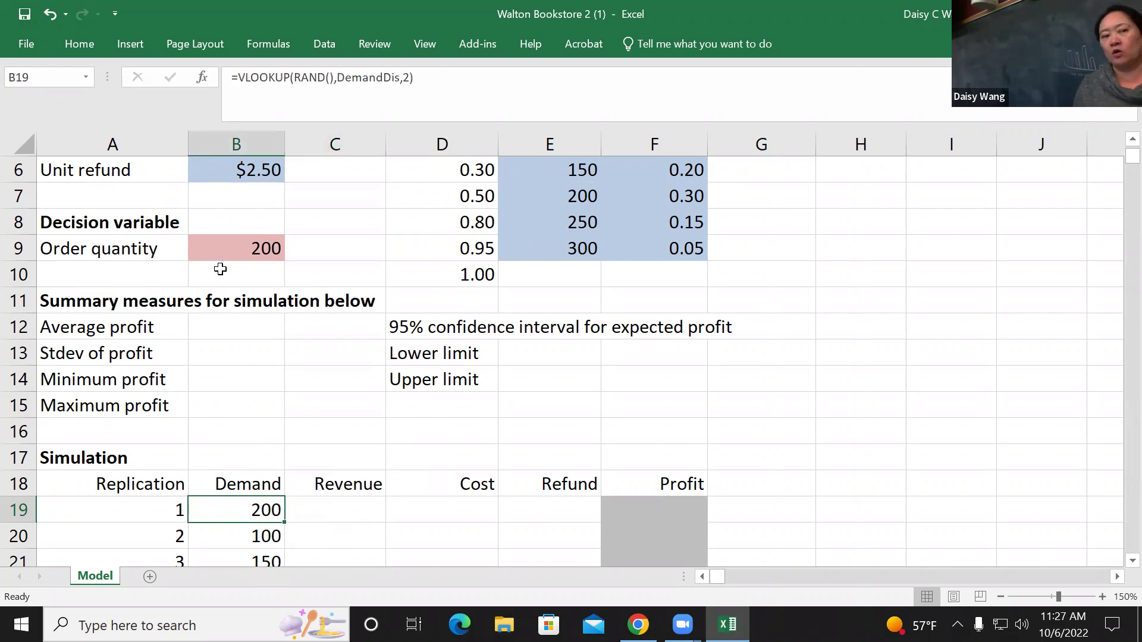
left_click(225, 248)
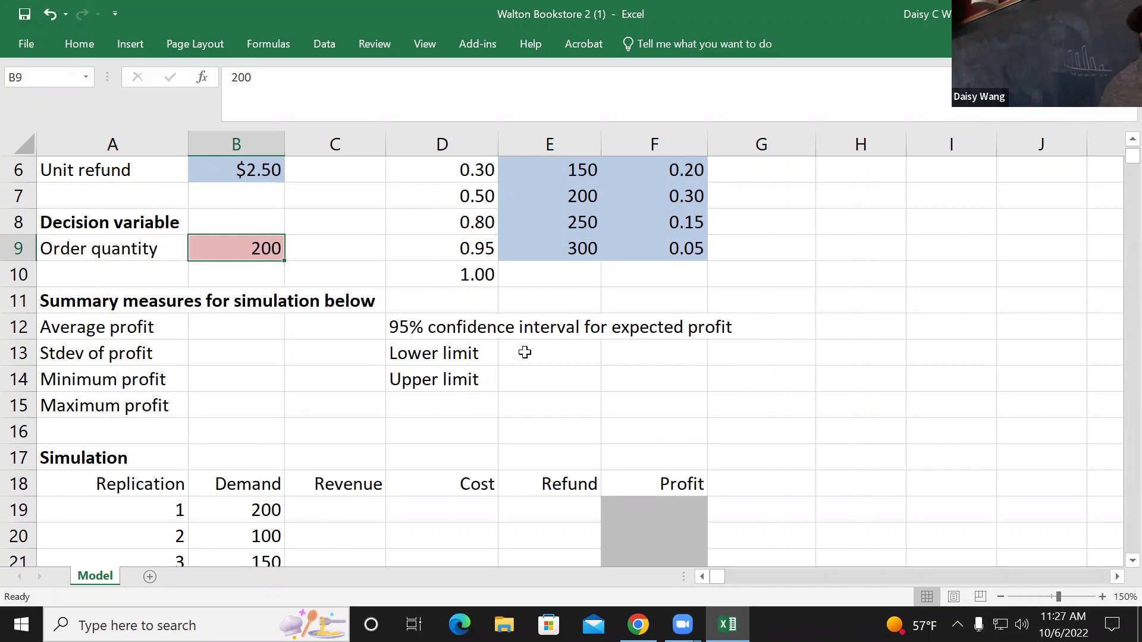
- Start the first replication's Revenue formula in C19 with the unit price in B5 followed by a multiplication sign
left_click(373, 513)
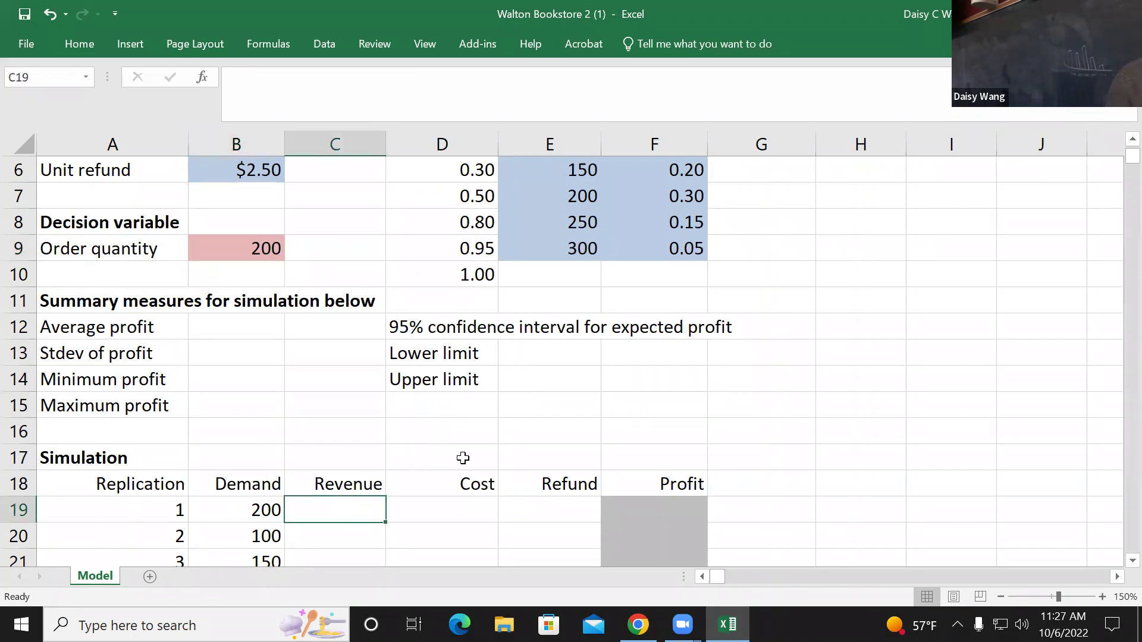
type("=")
scroll(428, 452, "up", 2)
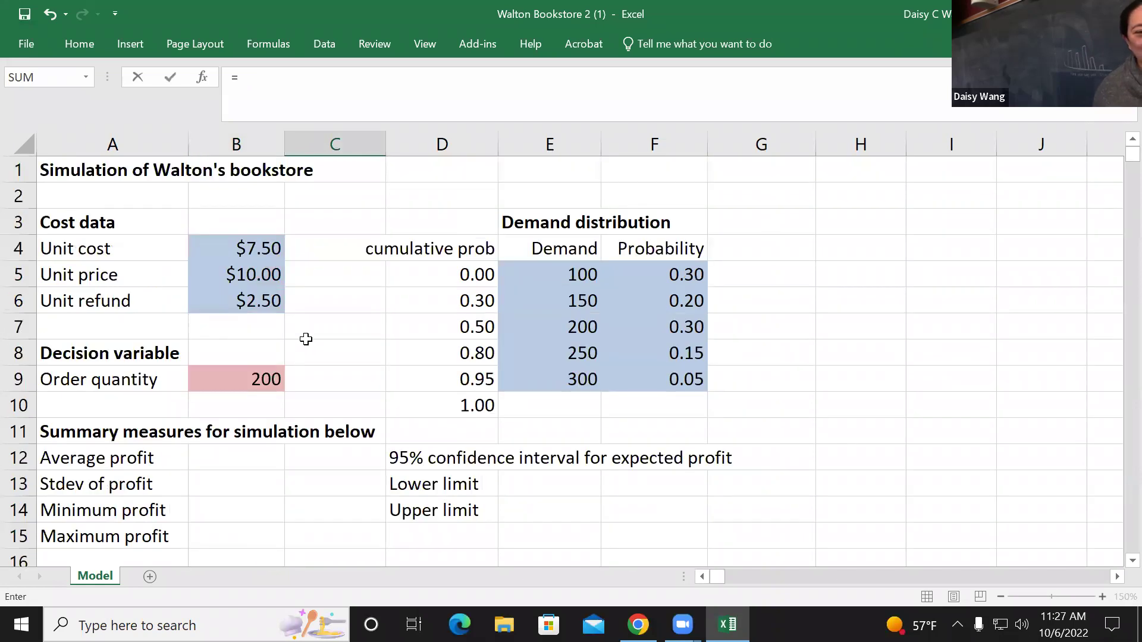
left_click(257, 276)
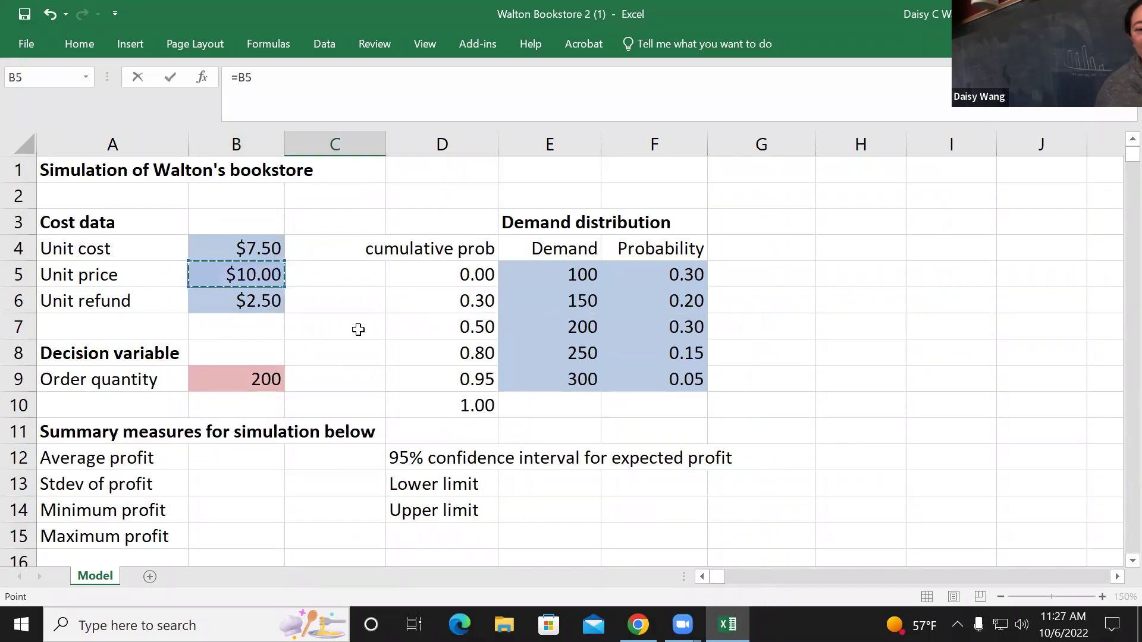
scroll(358, 330, "down", 3)
type("*")
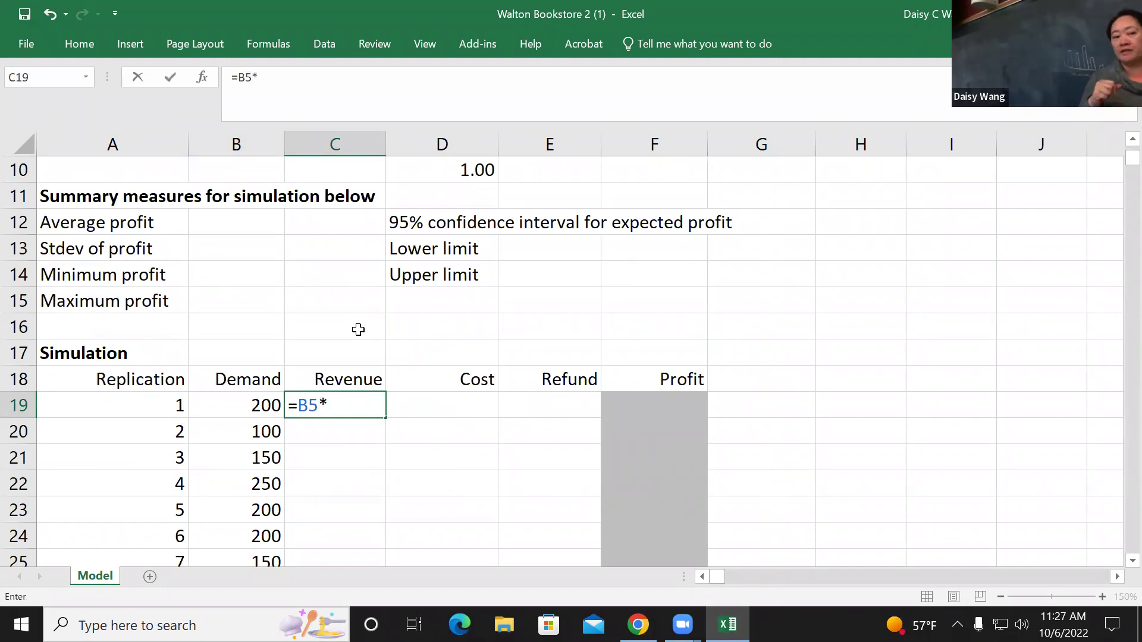
- Complete the Revenue formula in C19 as =B5*MIN(B9,B19), using the smaller of the order quantity and demand
scroll(358, 329, "up", 2)
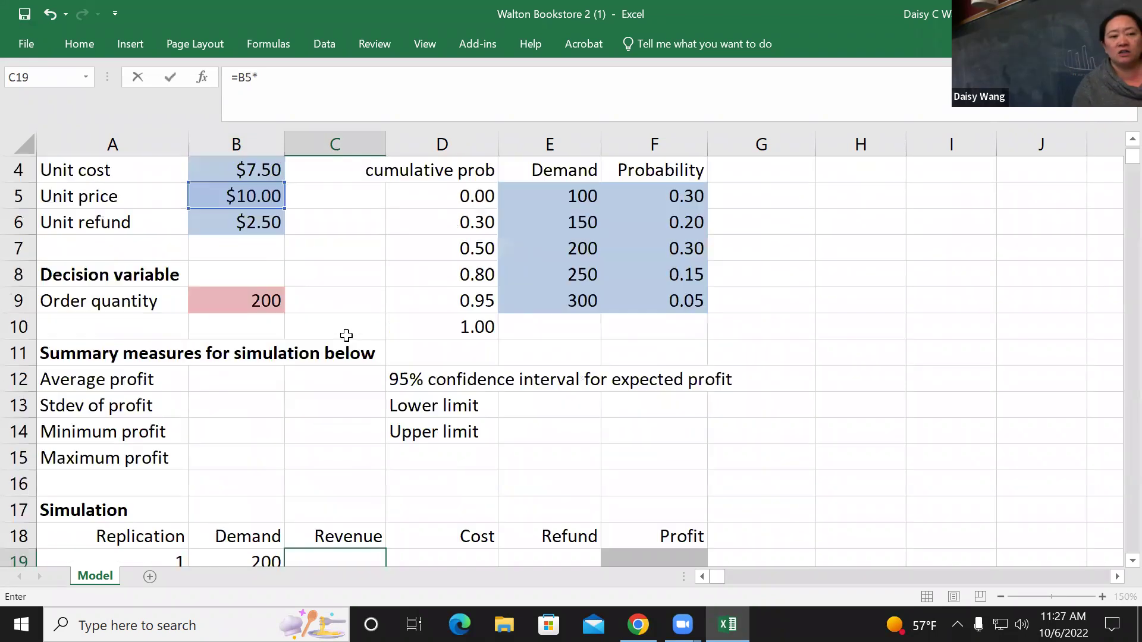
scroll(356, 407, "up", 1)
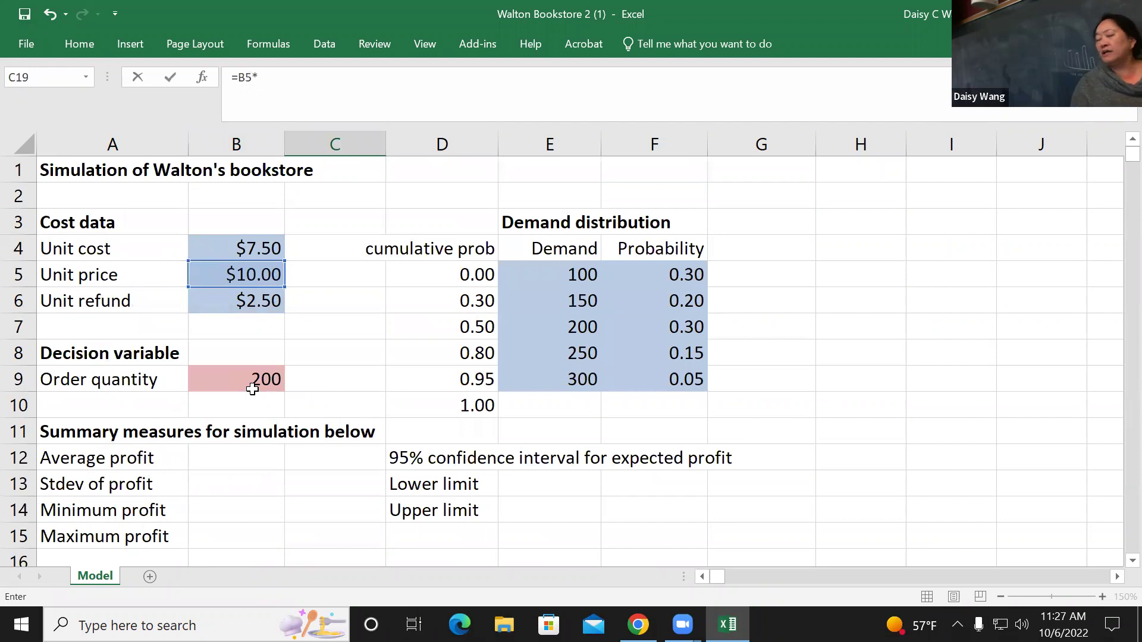
scroll(314, 445, "down", 3)
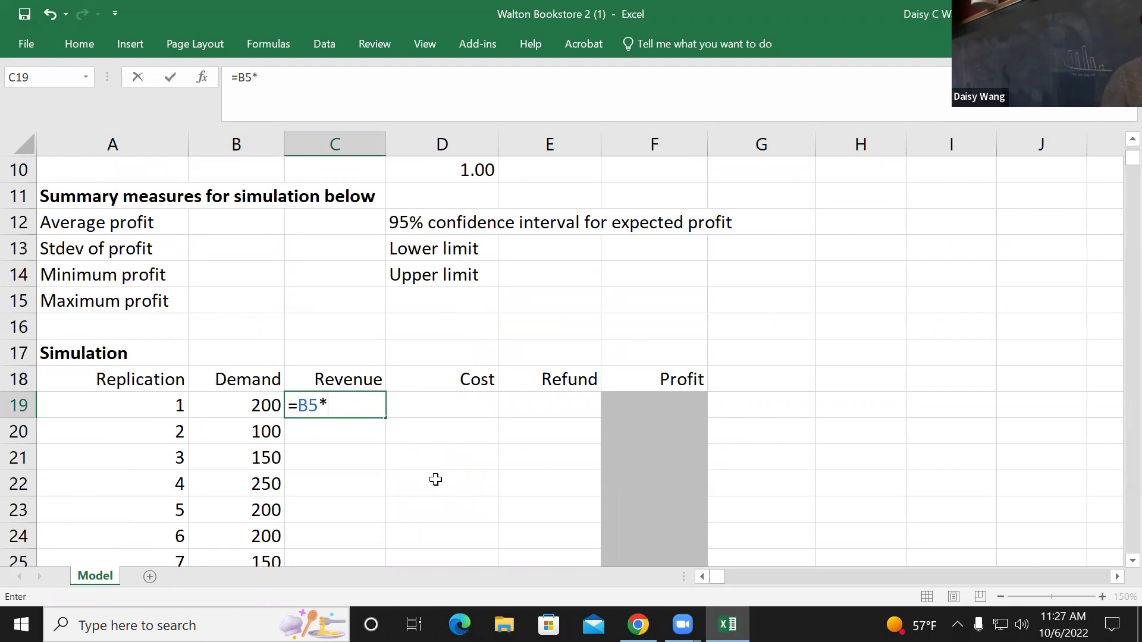
type("min")
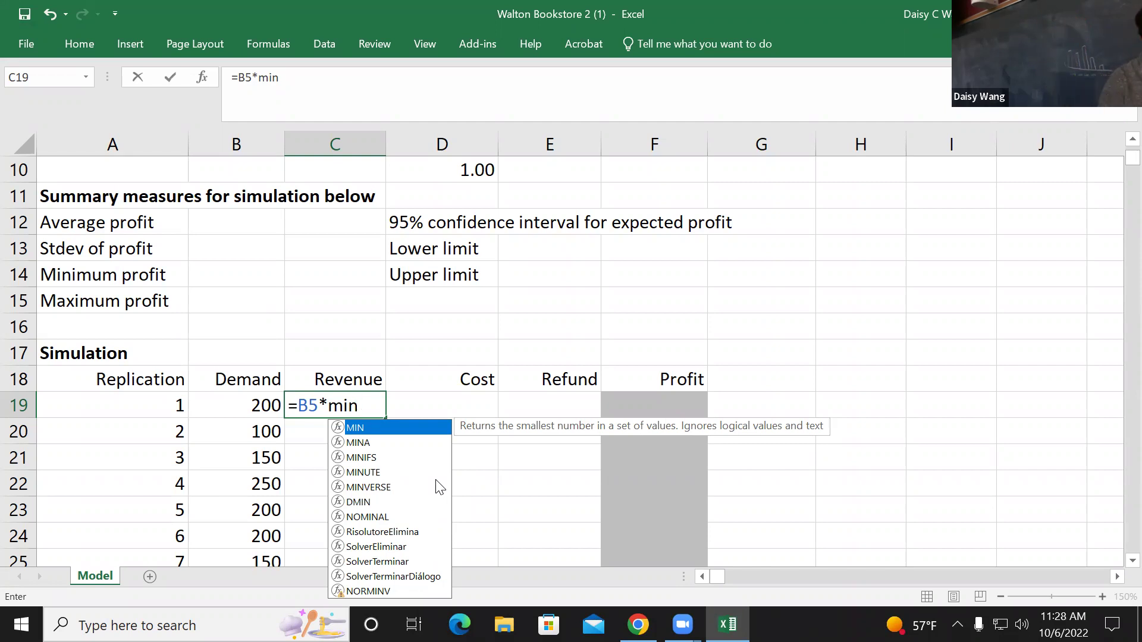
type("(")
scroll(417, 519, "up", 1)
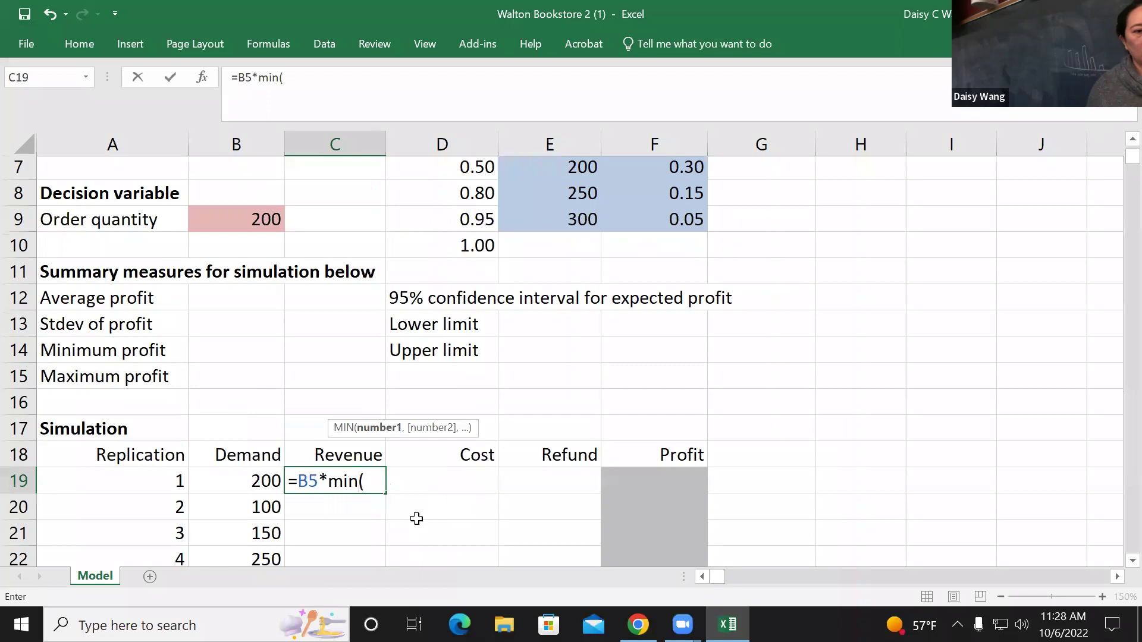
left_click(245, 221)
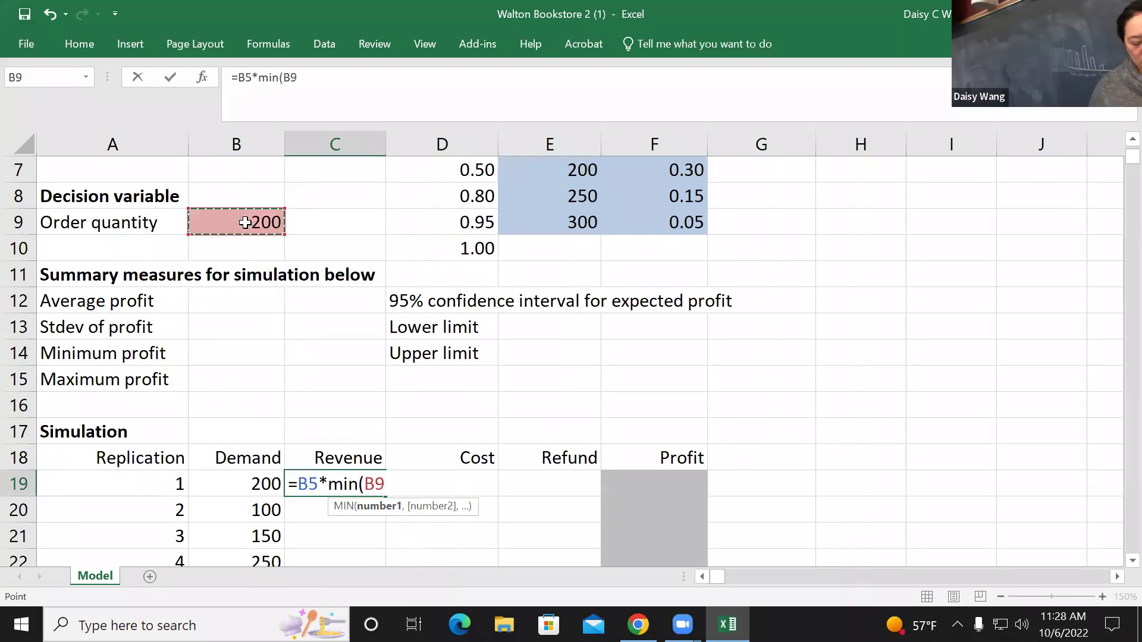
type(",")
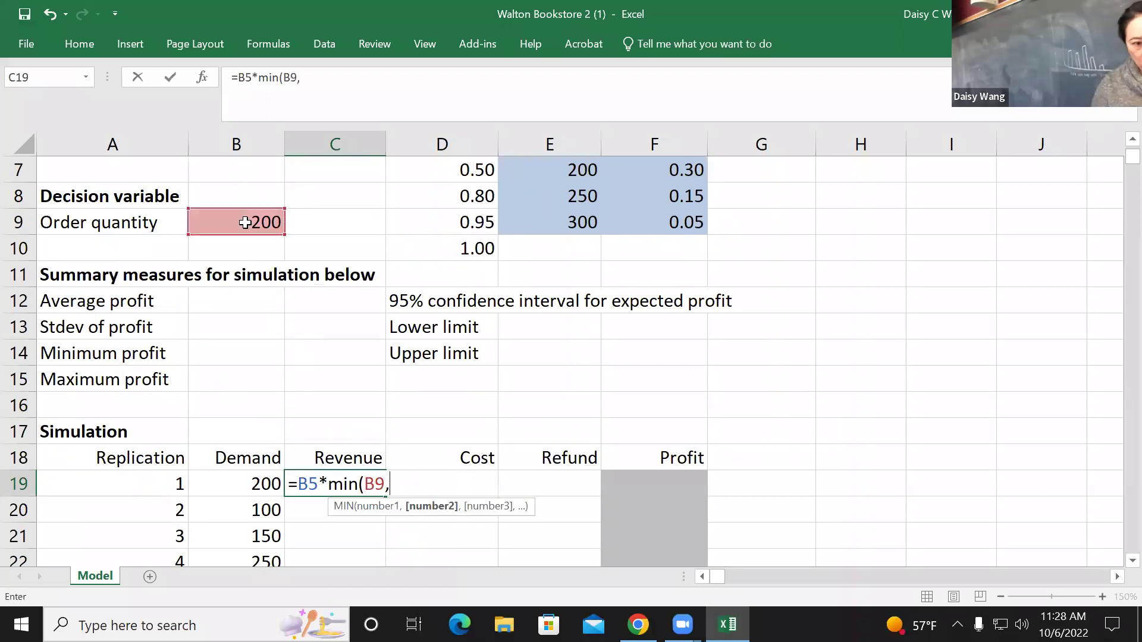
left_click(249, 485)
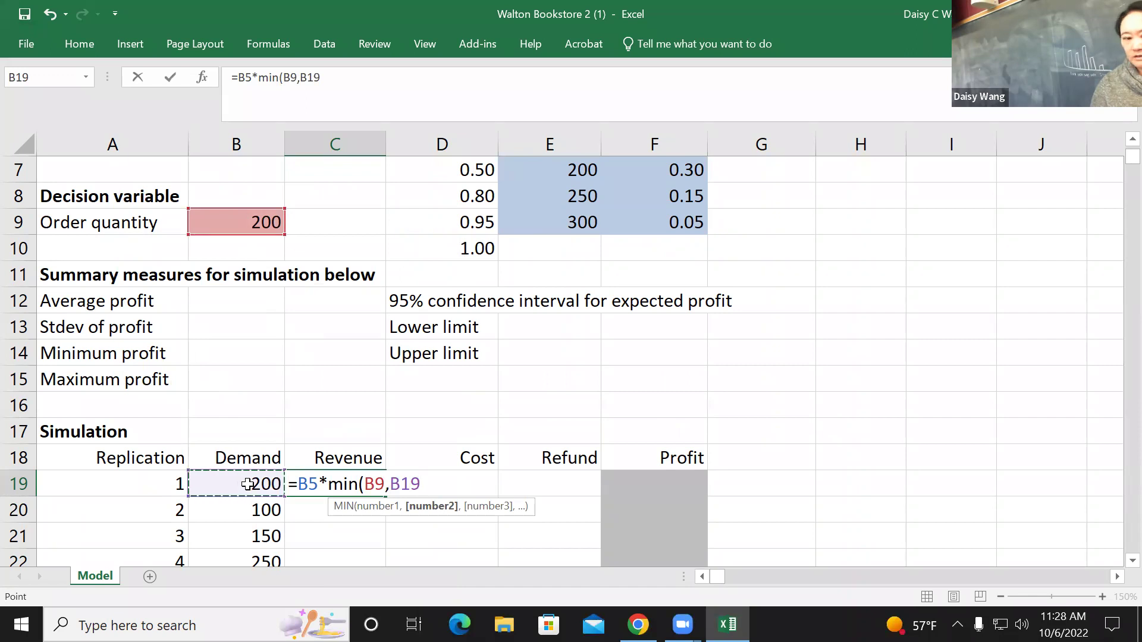
type(")")
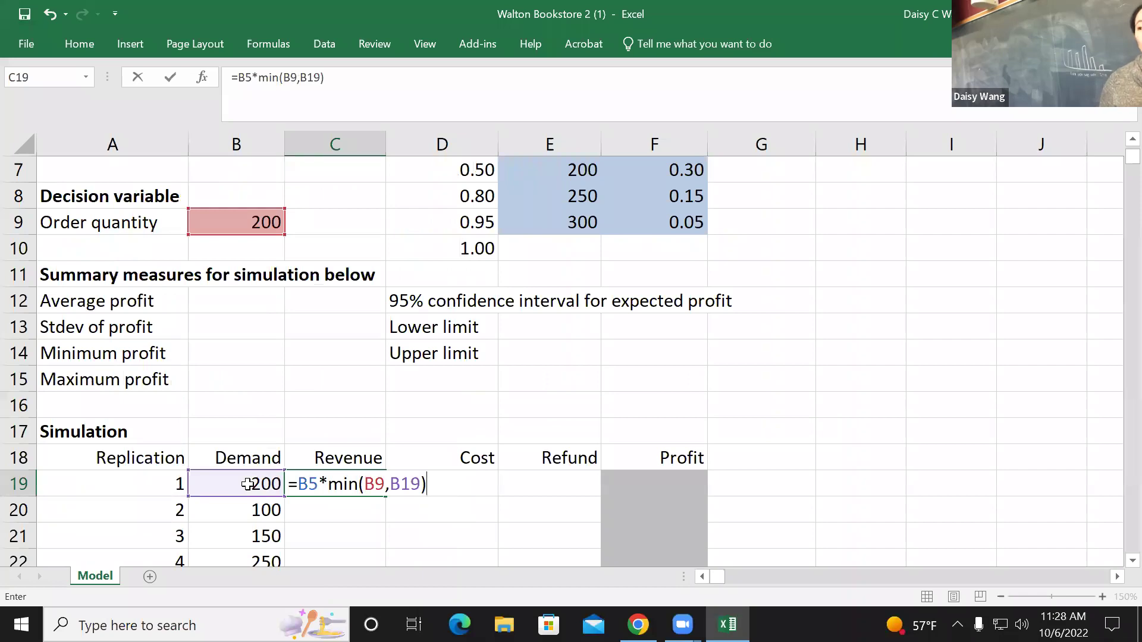
key("Return")
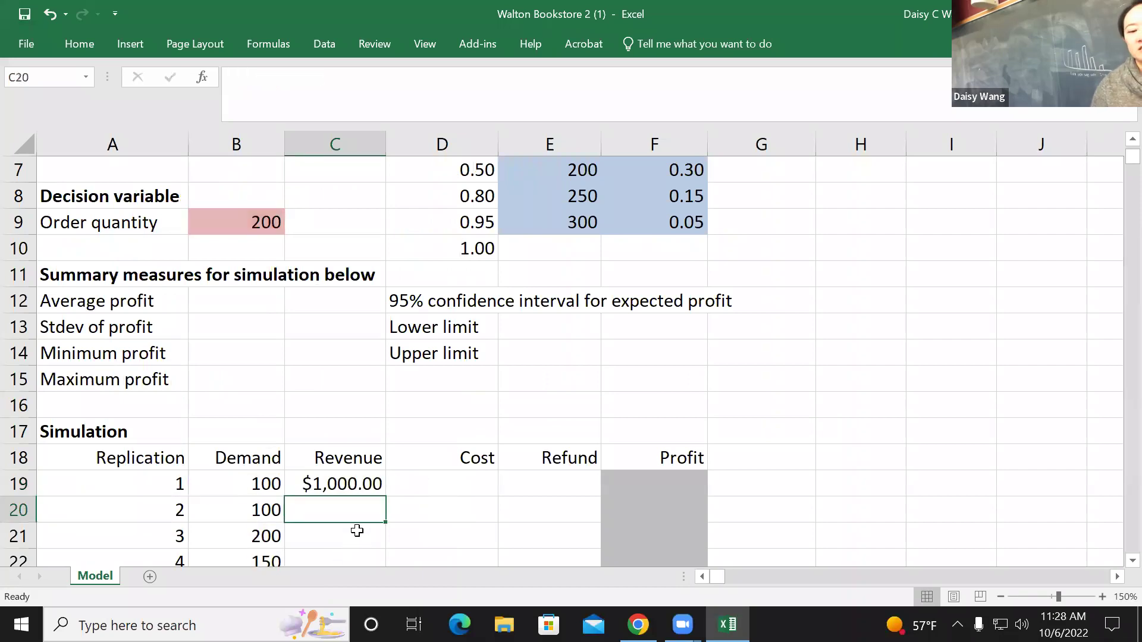
- Check the Revenue formula in C19 against the cost data and fill it down to replication 6 in C24
left_click(363, 483)
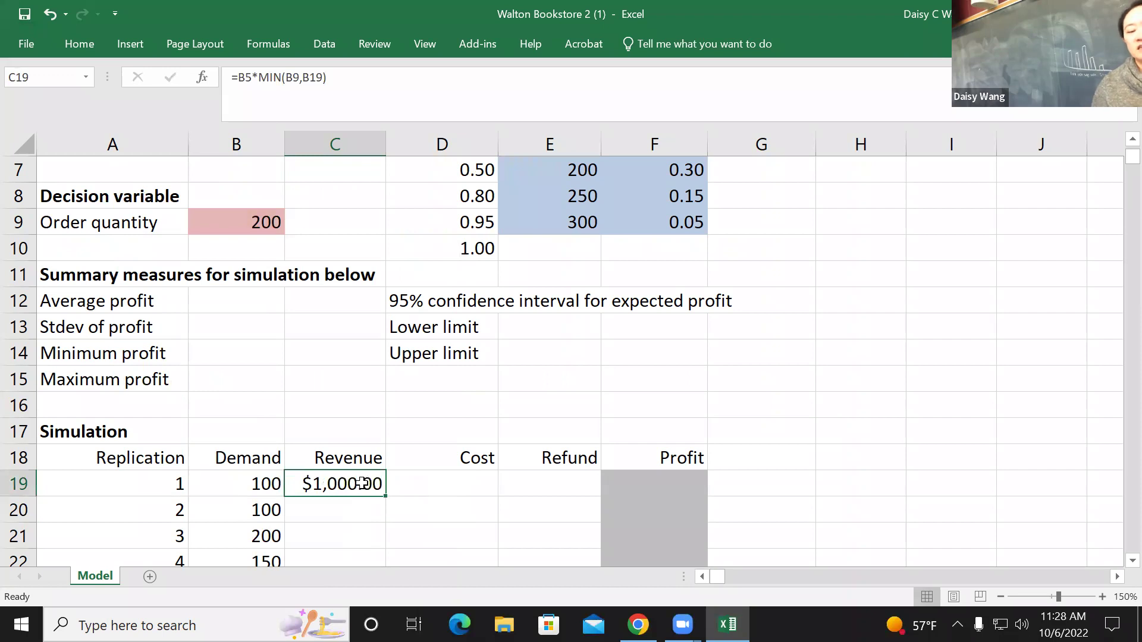
scroll(360, 486, "up", 2)
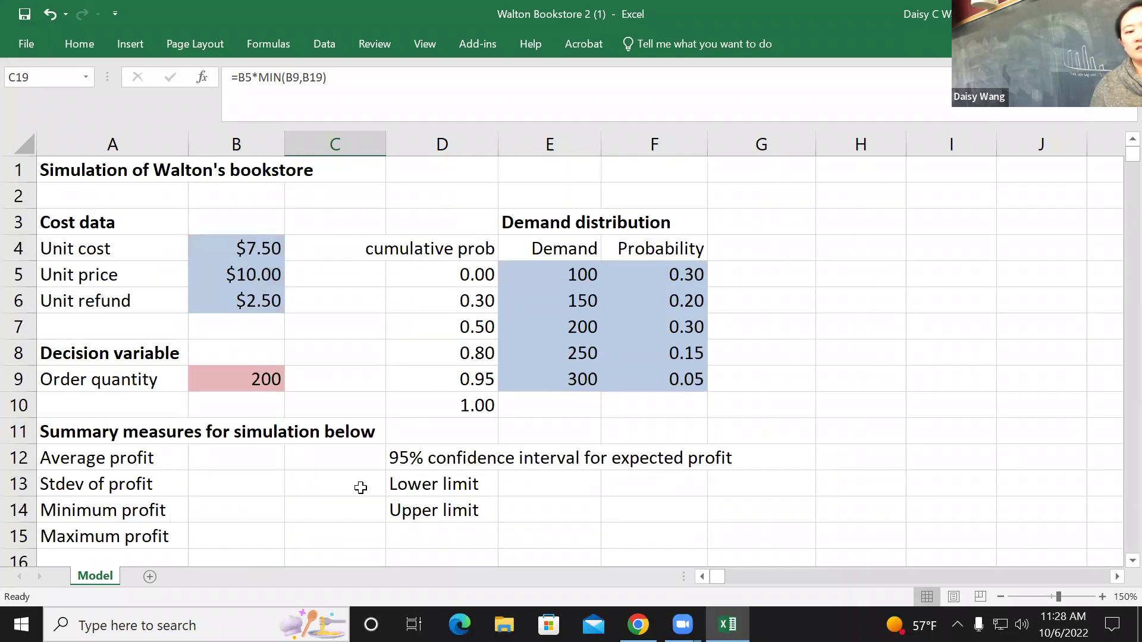
scroll(360, 487, "down", 2)
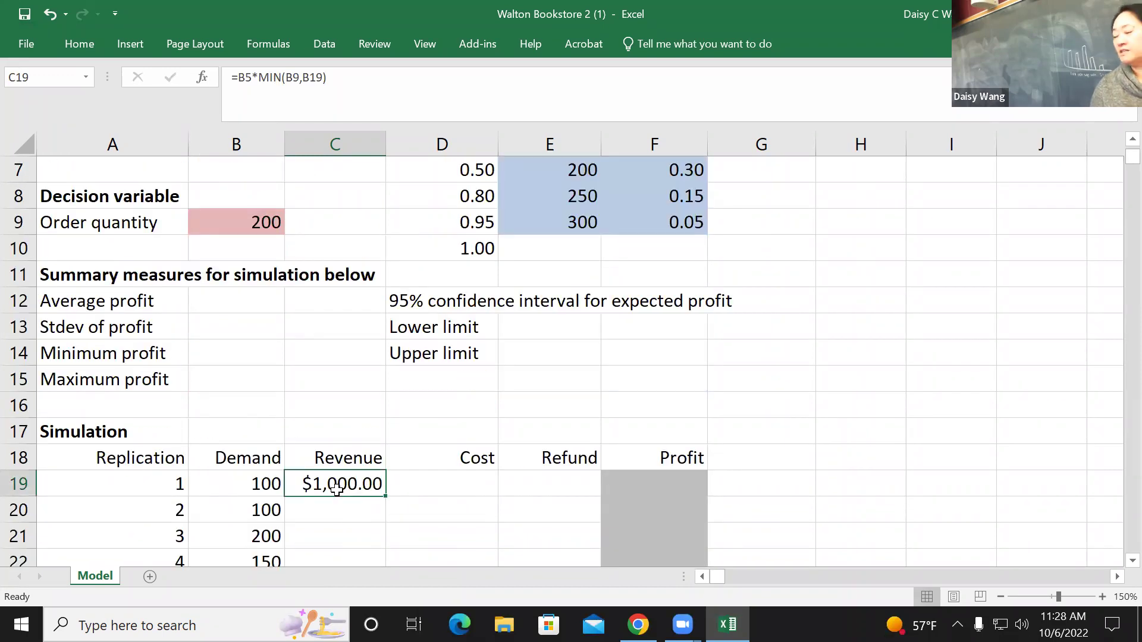
scroll(337, 489, "up", 2)
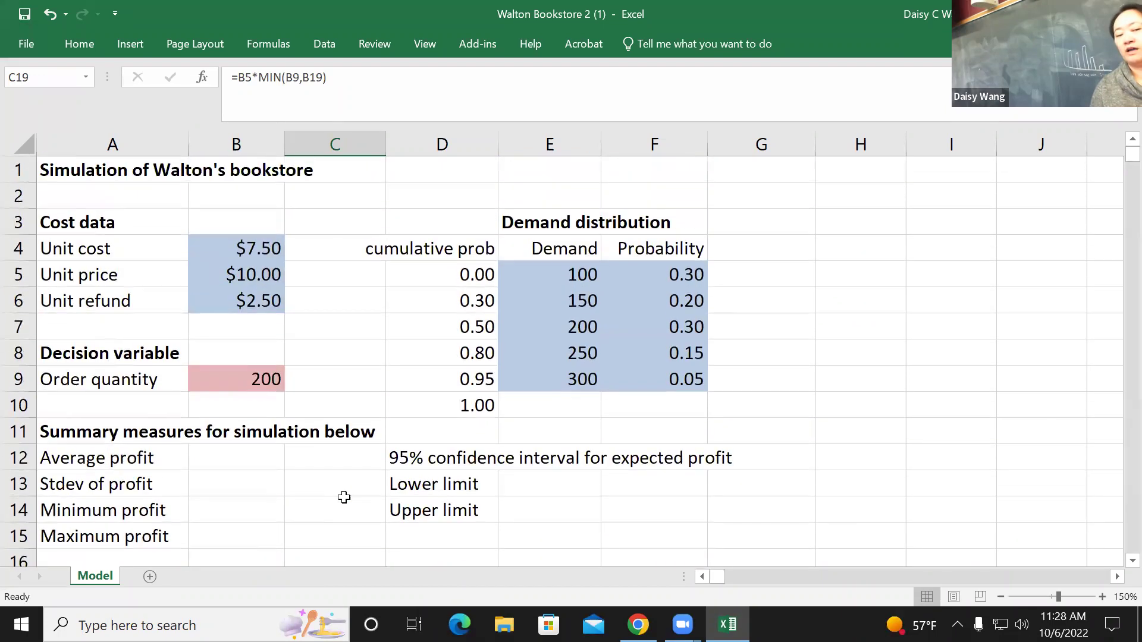
scroll(344, 497, "down", 4)
left_click_drag(385, 339, 378, 470)
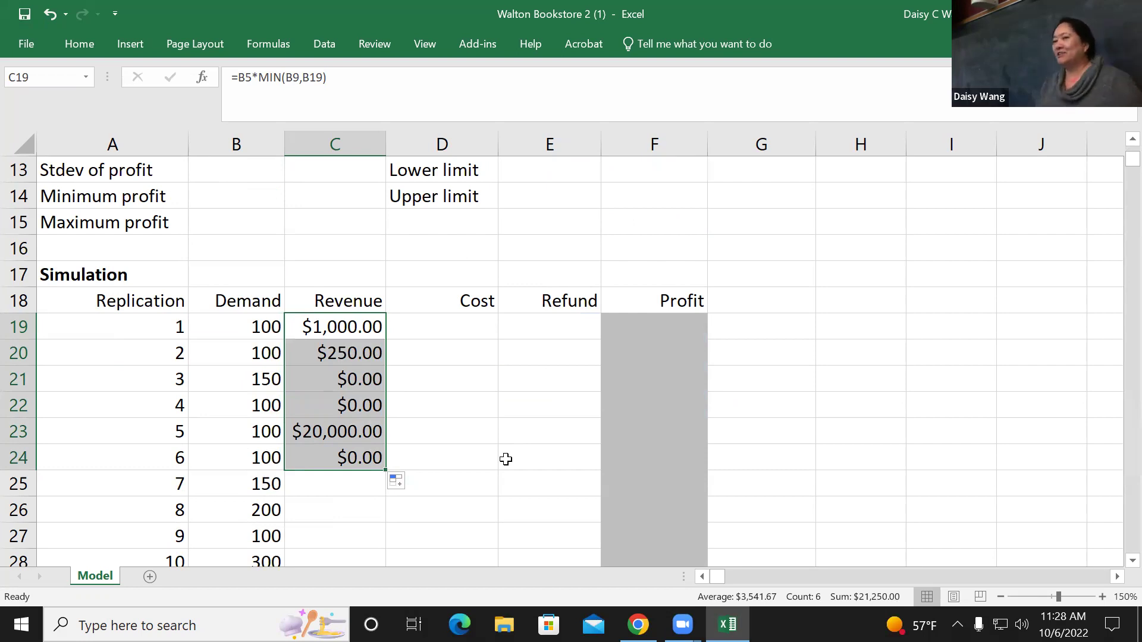
- Inspect which cells the copied Revenue formula in C24 refers to, leaving the formula as it is
double_click(339, 457)
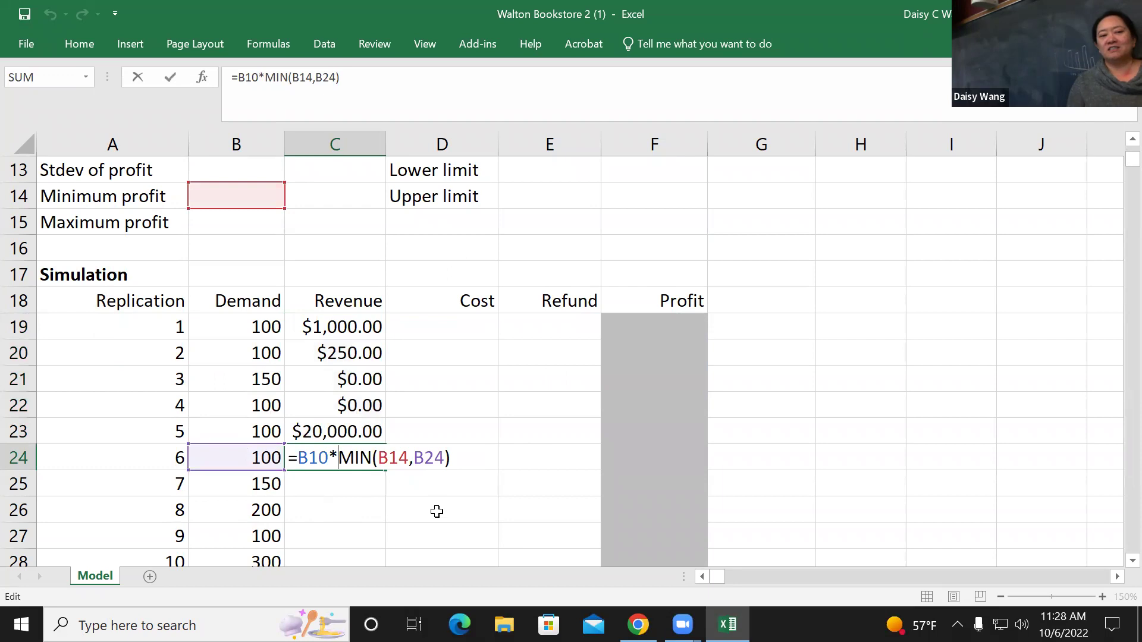
scroll(437, 521, "up", 2)
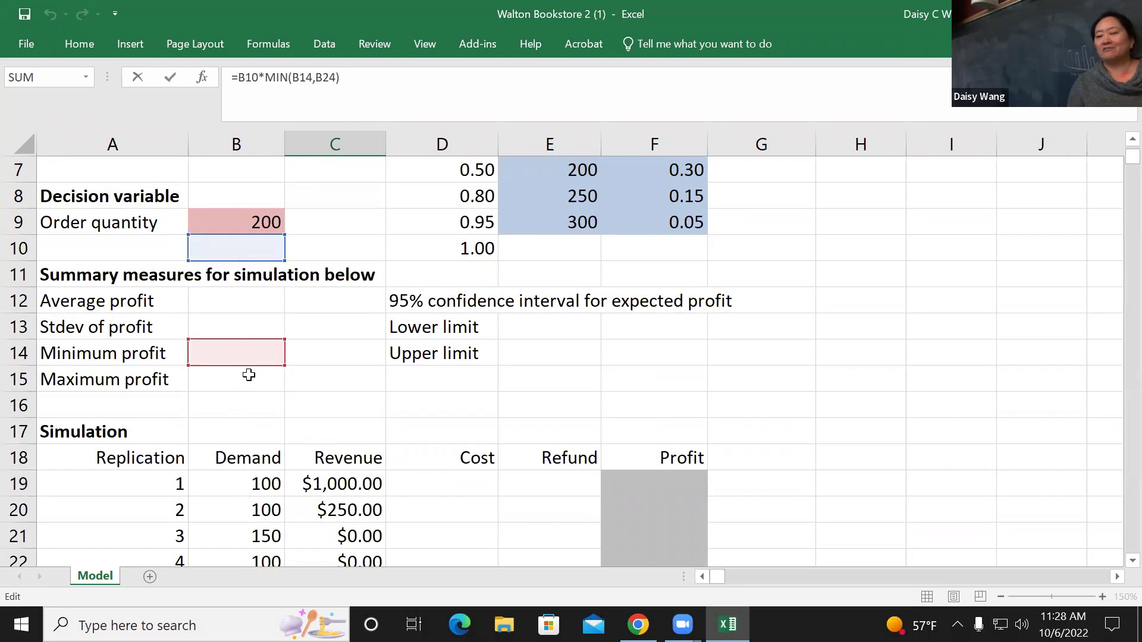
scroll(517, 503, "up", 2)
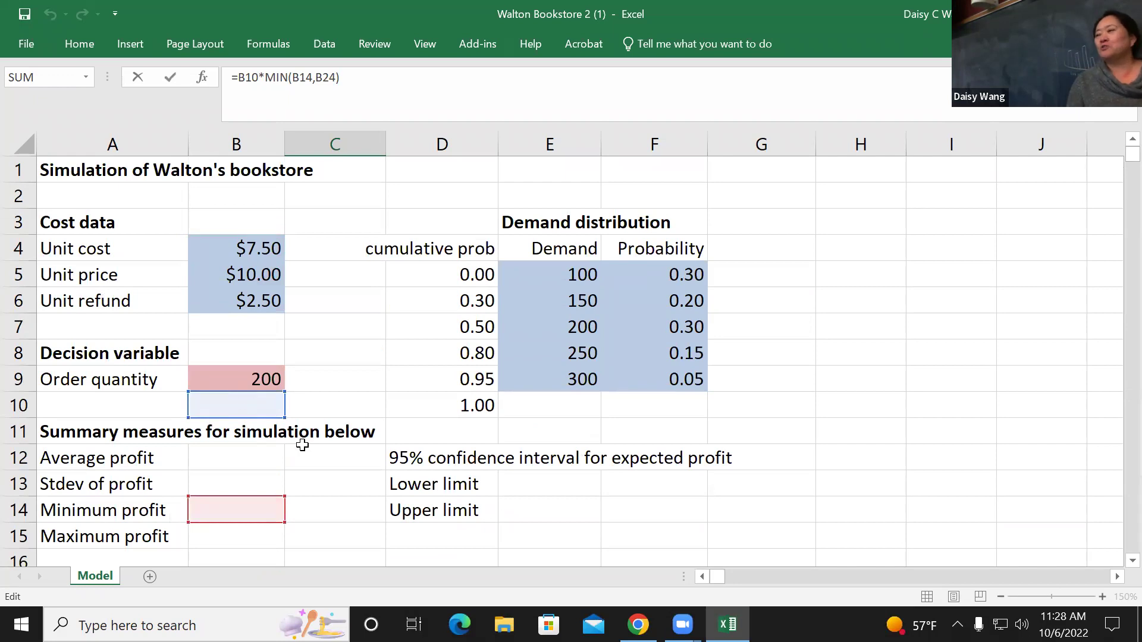
key("ctrl+Return")
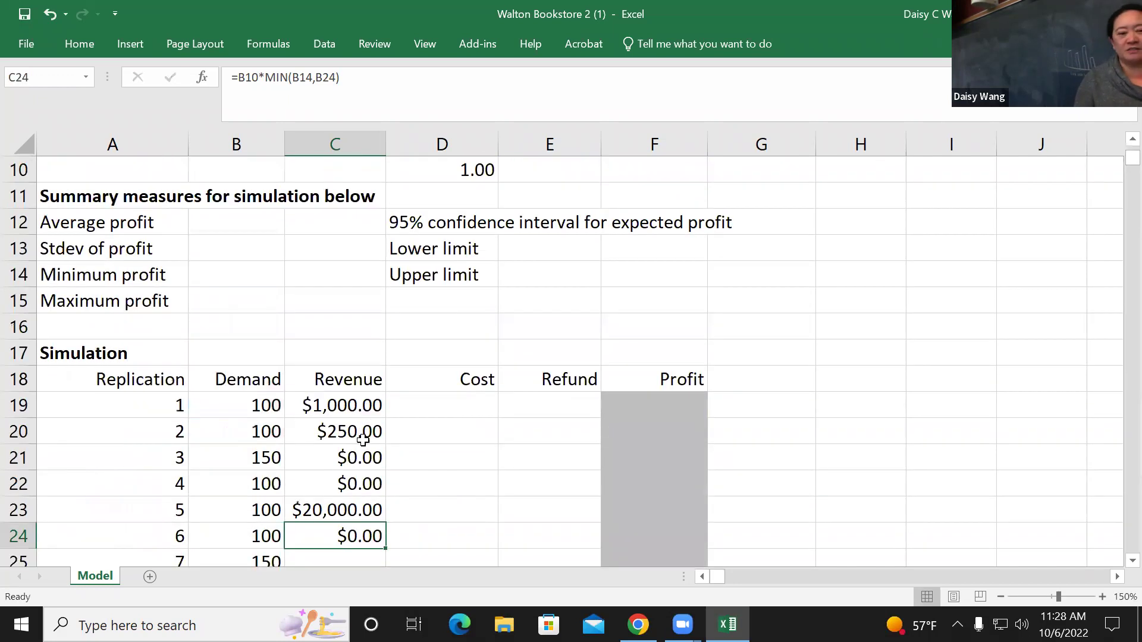
- Make the unit price and order quantity references absolute in C19, so the Revenue formula reads =$B$5*MIN($B$9,B19)
double_click(349, 410)
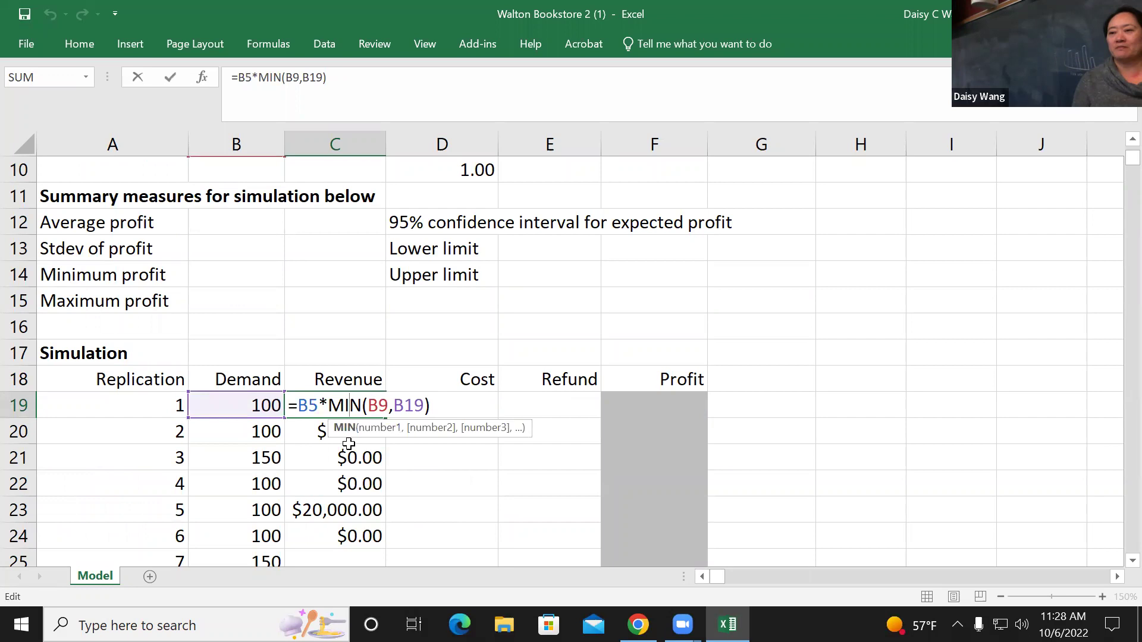
left_click_drag(252, 78, 241, 77)
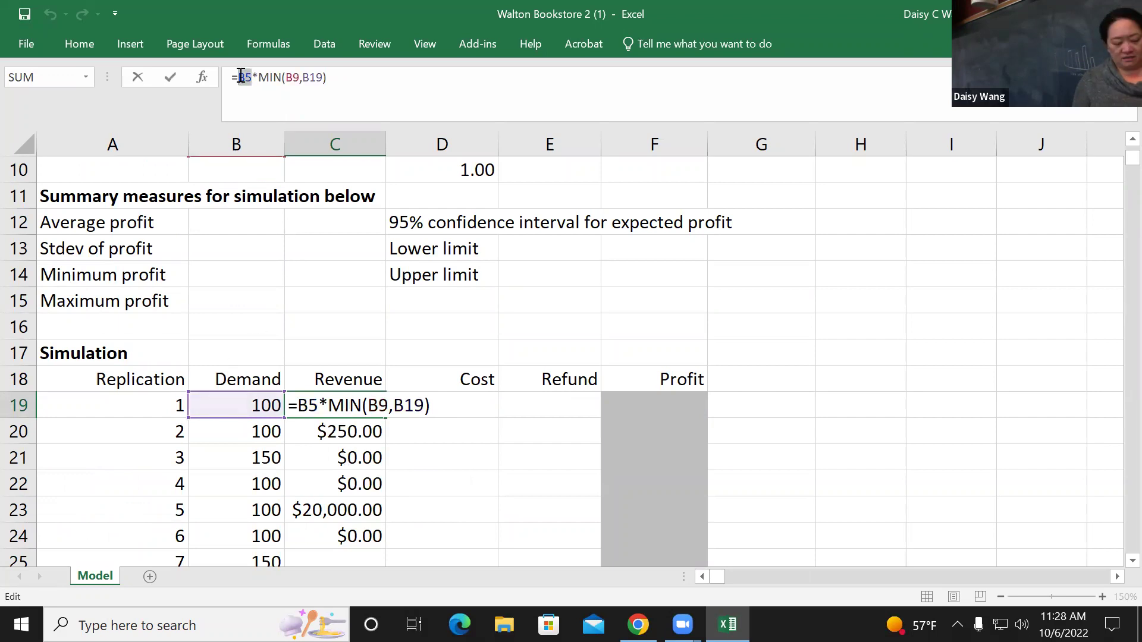
key("F4")
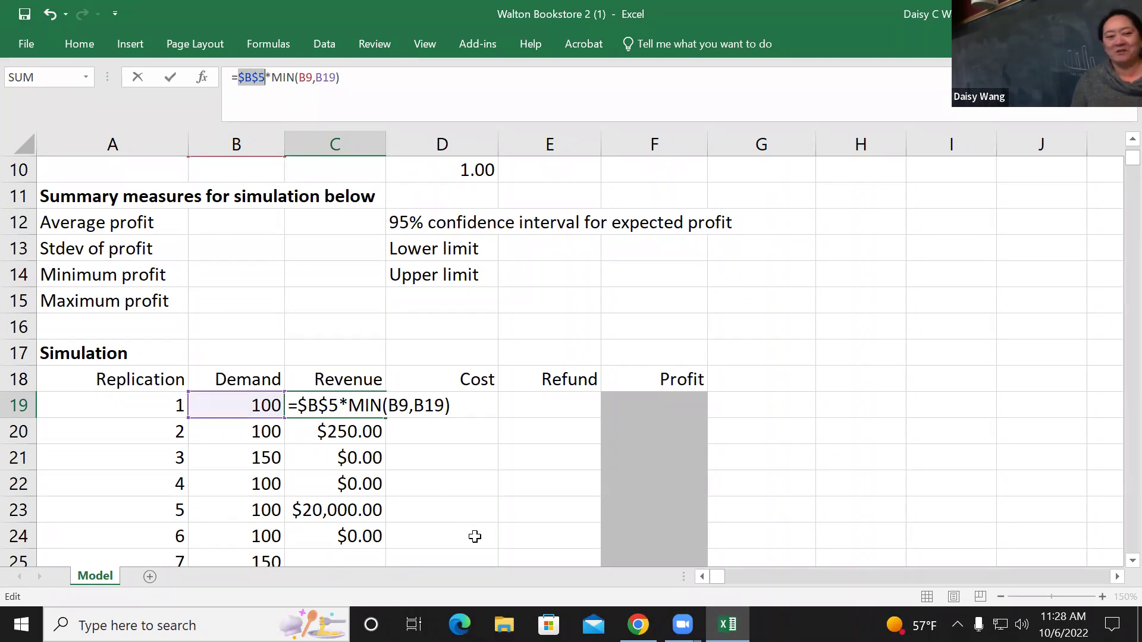
scroll(475, 537, "up", 3)
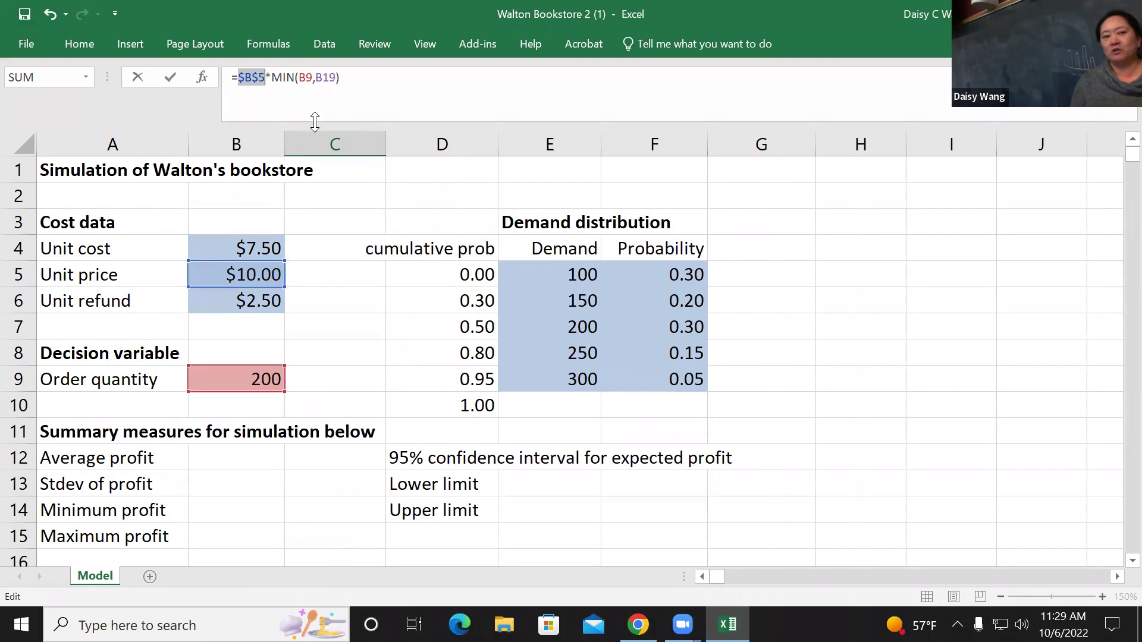
left_click(307, 77)
left_click(303, 78)
key("F4")
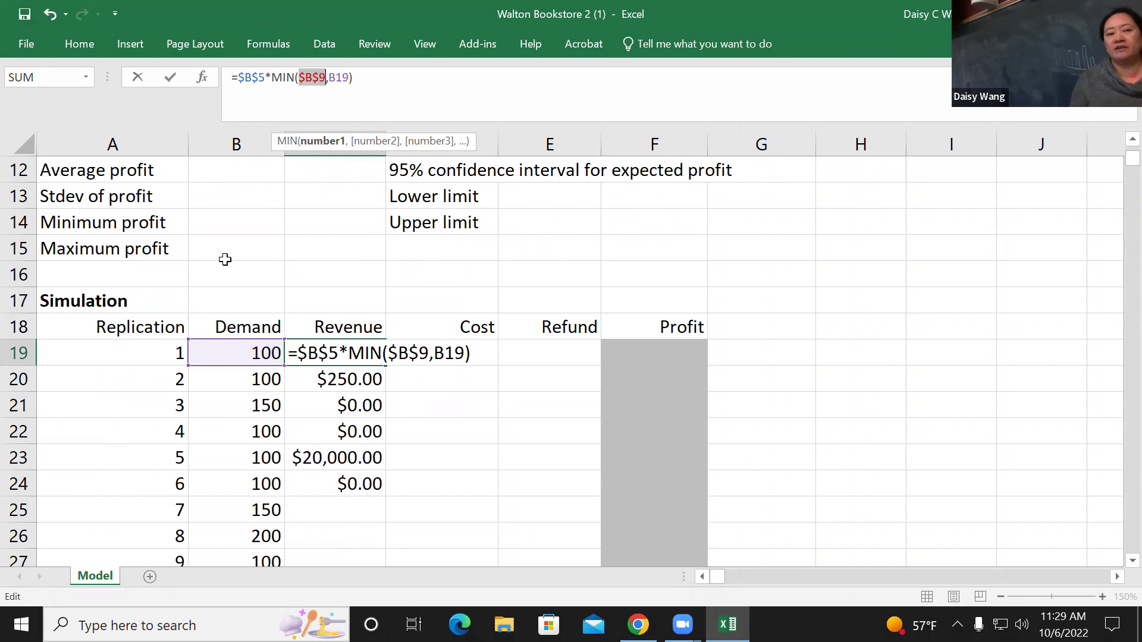
scroll(217, 237, "up", 4)
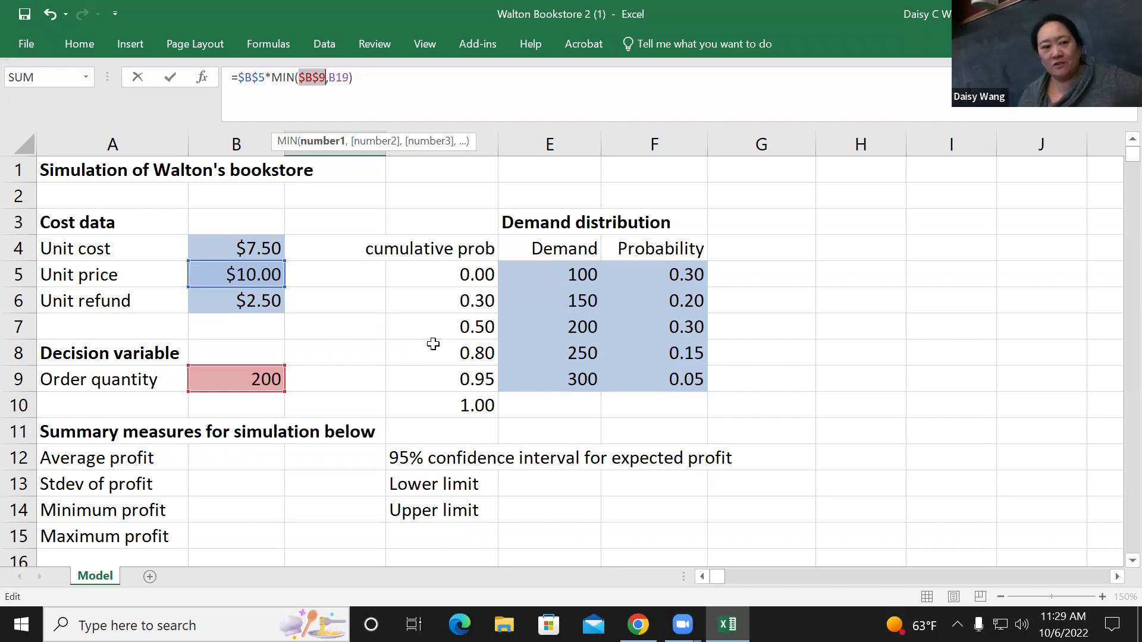
scroll(429, 351, "down", 2)
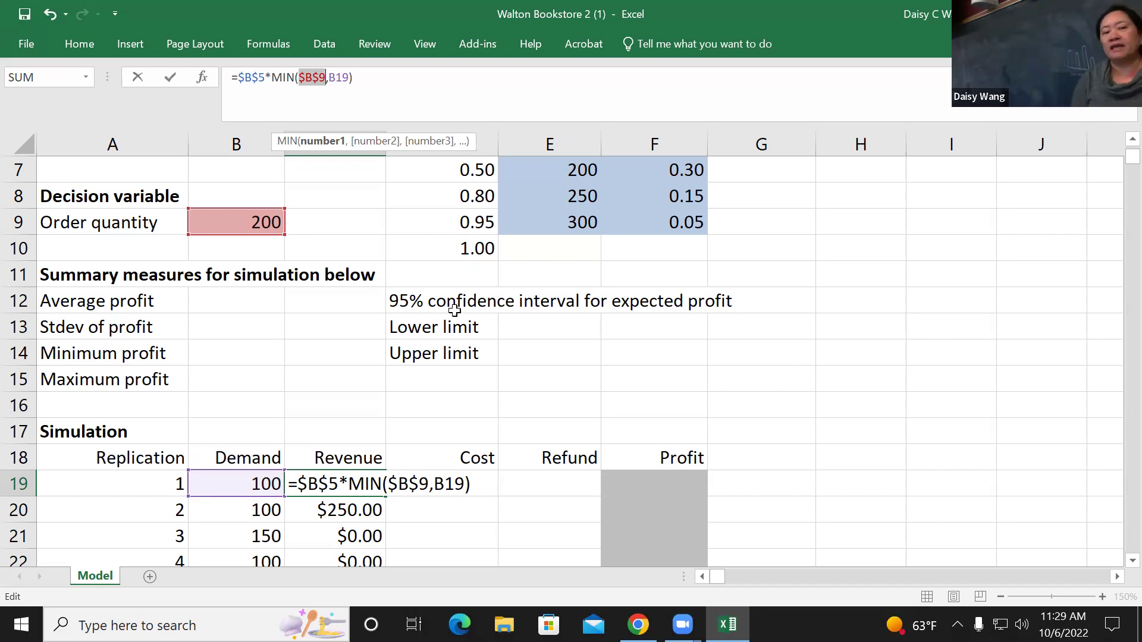
key("Return")
- Inspect the Demand formula in B19 and its DemandDis table reference without editing it, and review the simulation rows
left_click(266, 482)
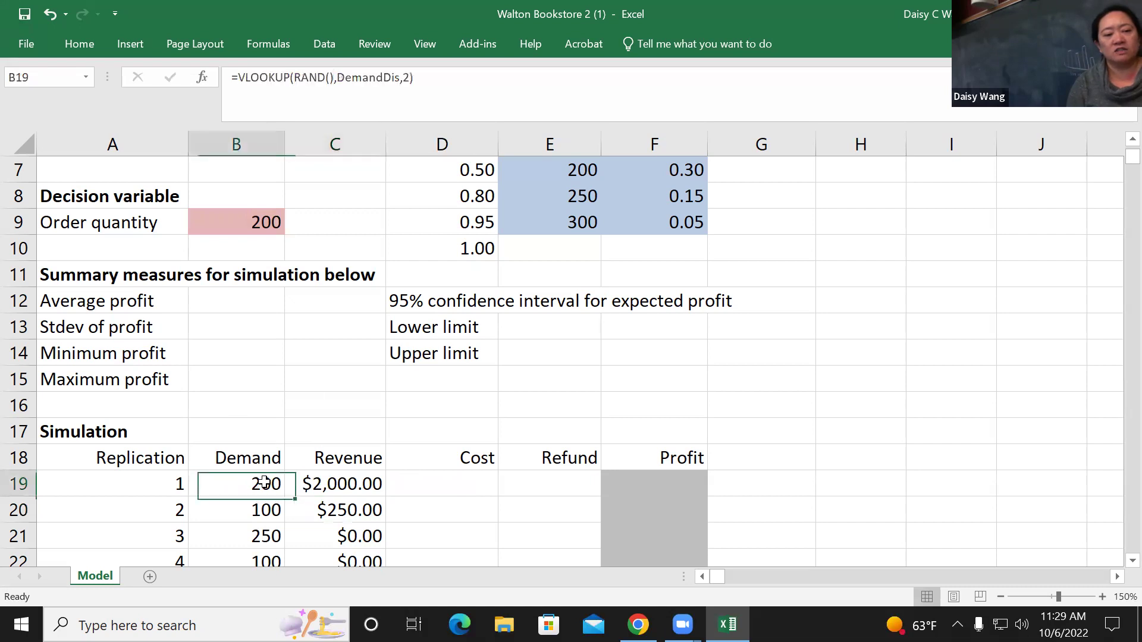
double_click(269, 483)
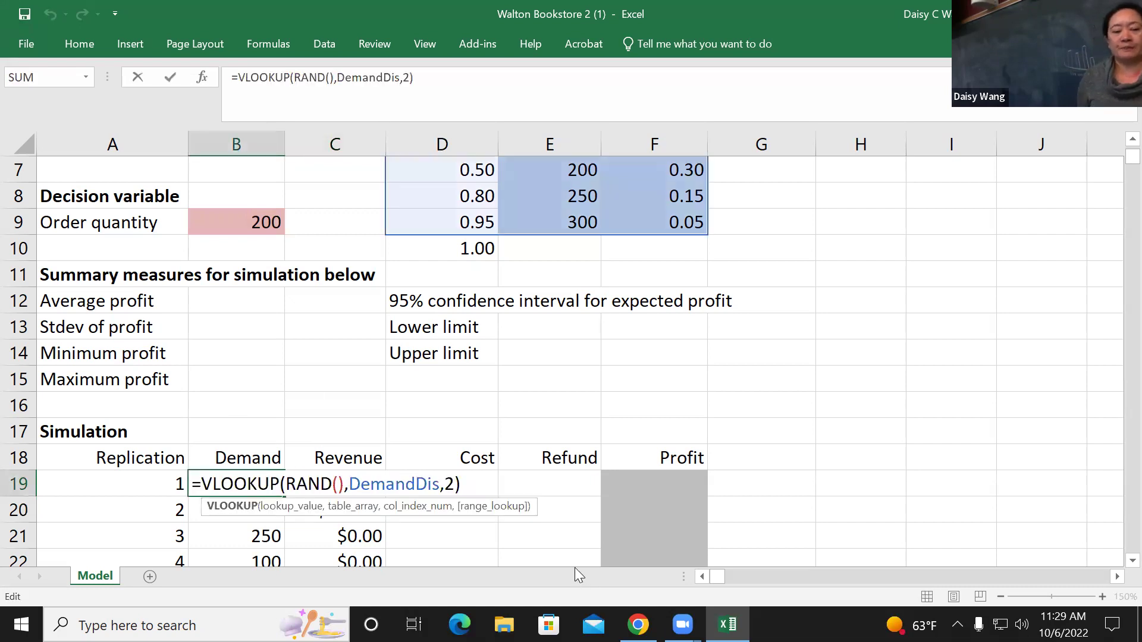
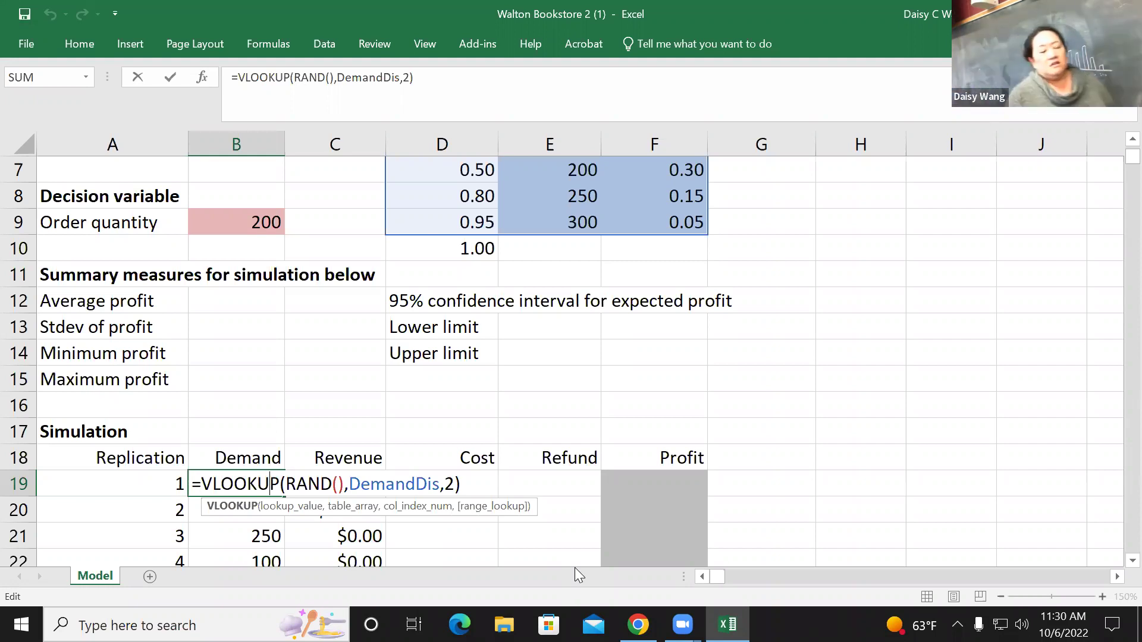
key("Return")
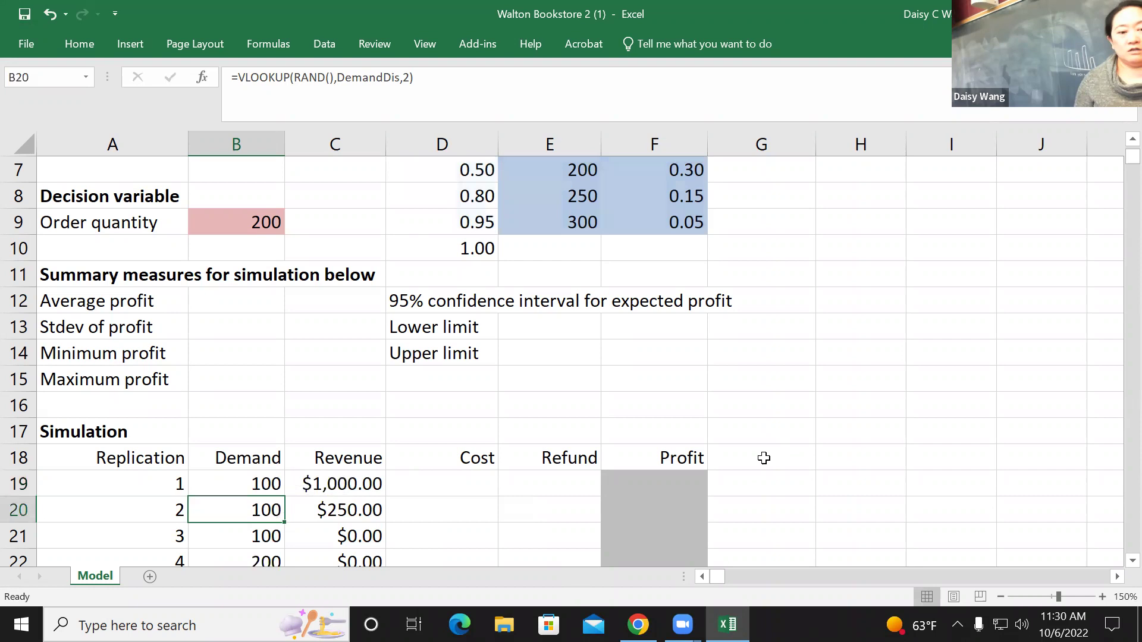
scroll(416, 502, "down", 3)
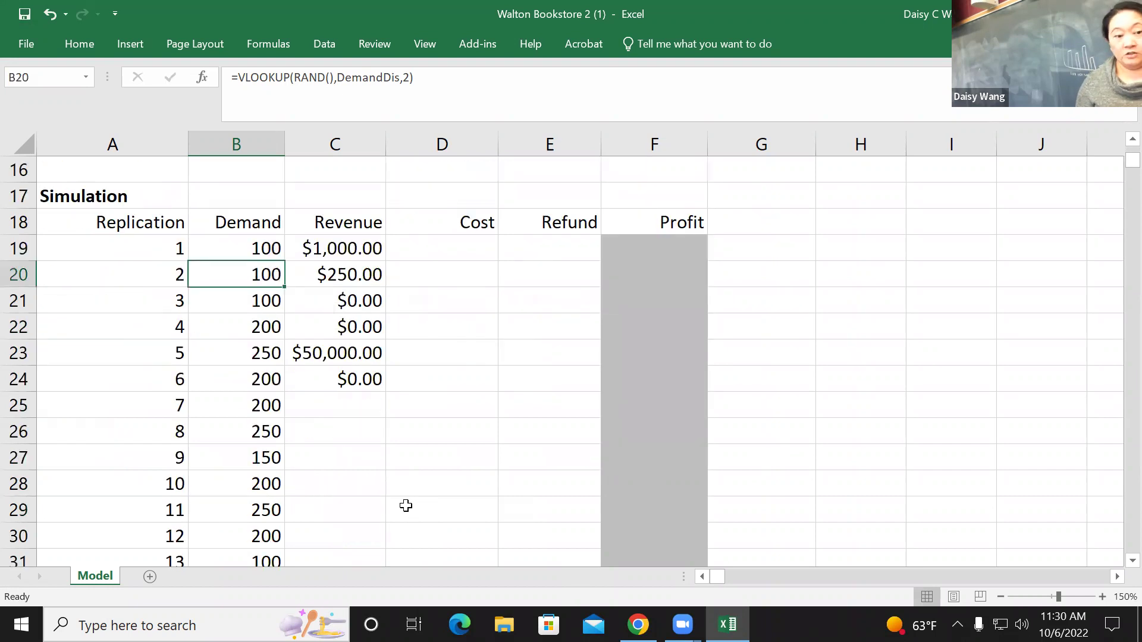
- Trace which cells the incorrectly copied Revenue formula in C24 refers to, leaving the formula unedited
left_click(344, 251)
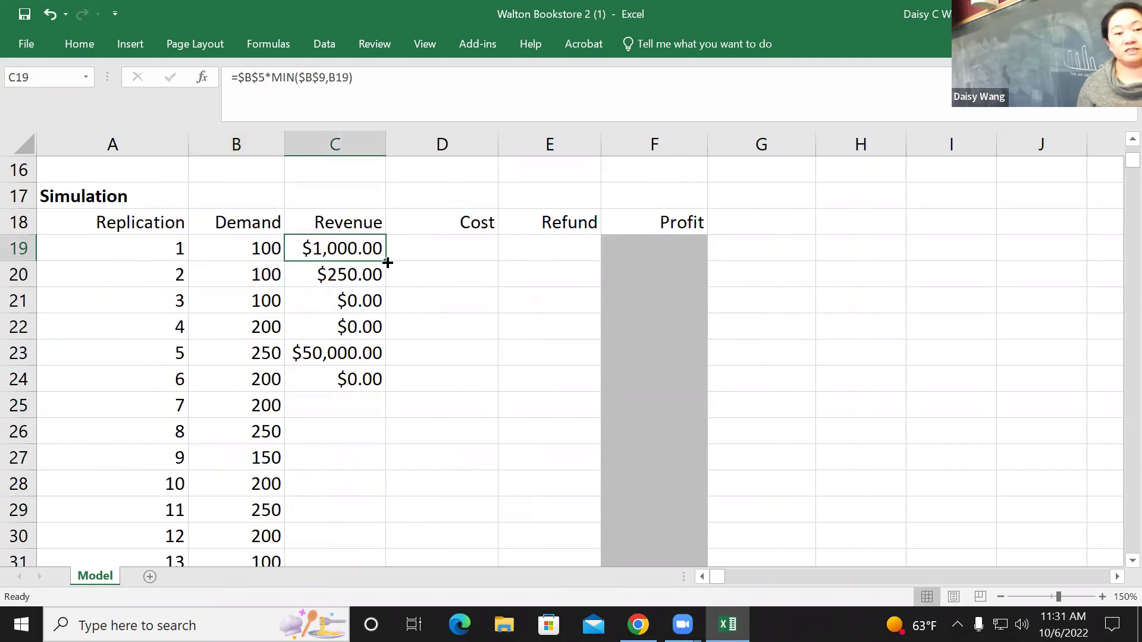
double_click(354, 381)
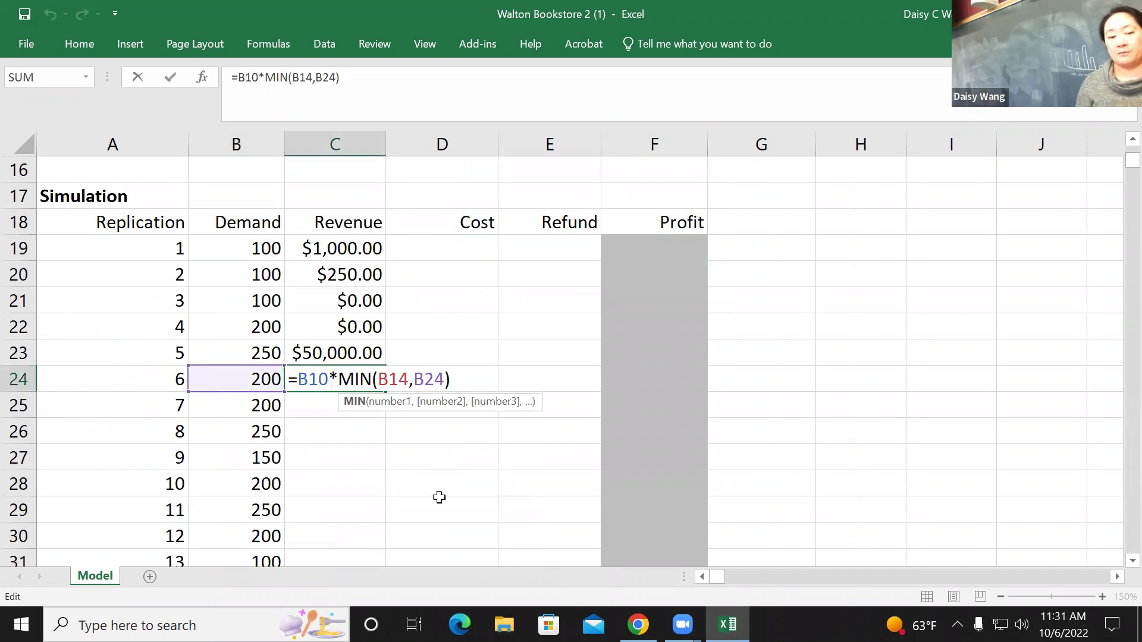
scroll(439, 497, "up", 5)
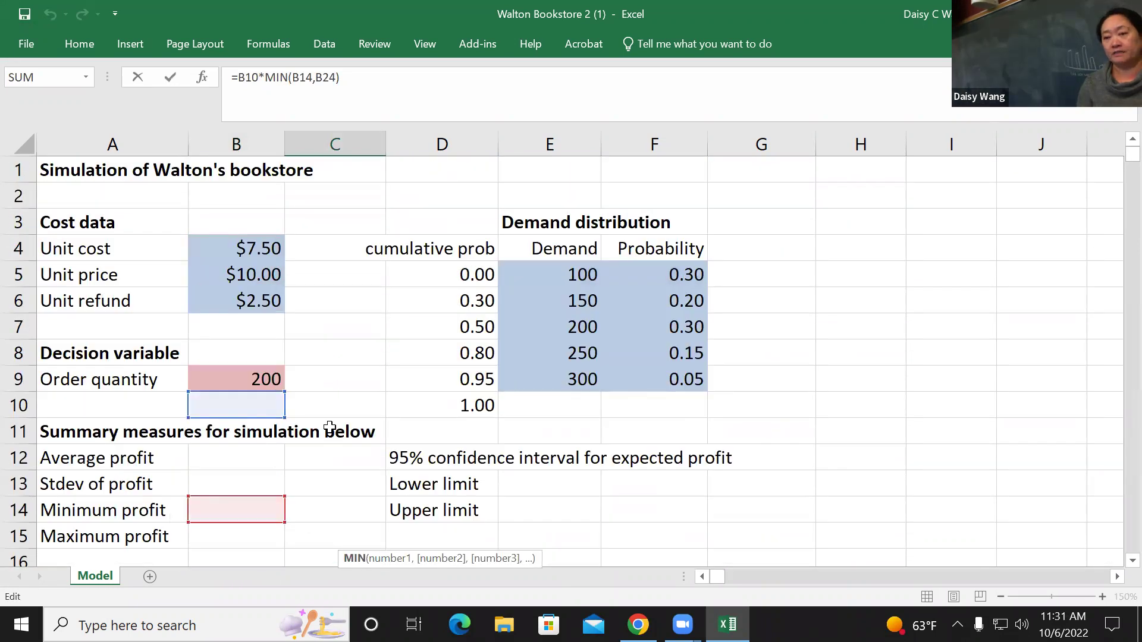
scroll(333, 417, "down", 6)
key("Return")
scroll(337, 398, "up", 3)
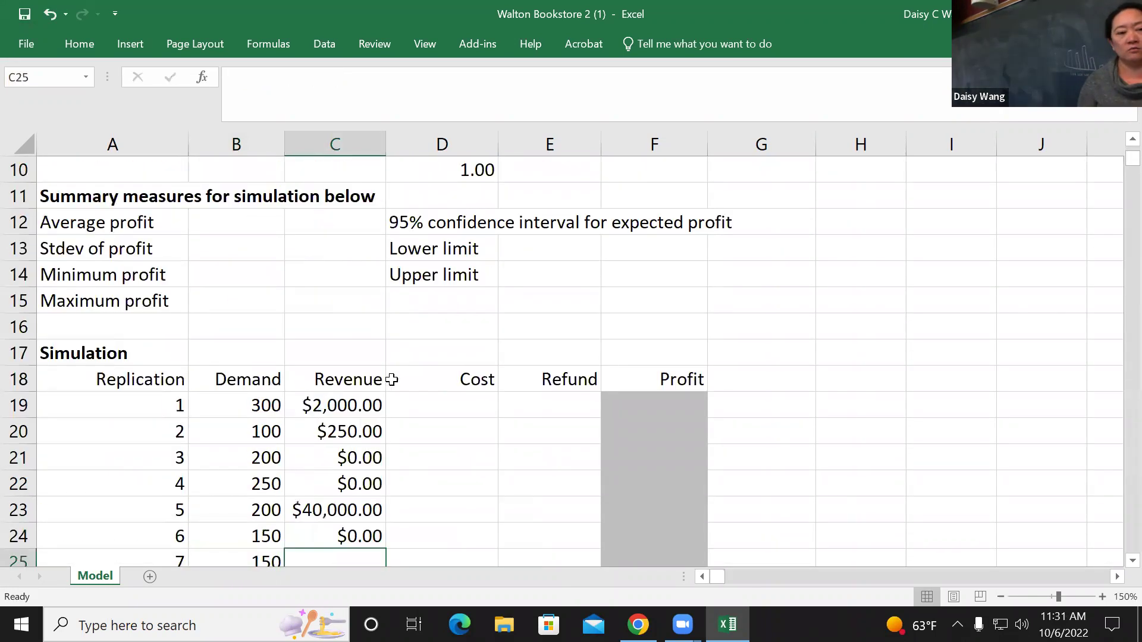
- Fill the corrected Revenue formula from C19 down to replication 1000 in C1018 and return to the start of the simulation table
left_click(340, 406)
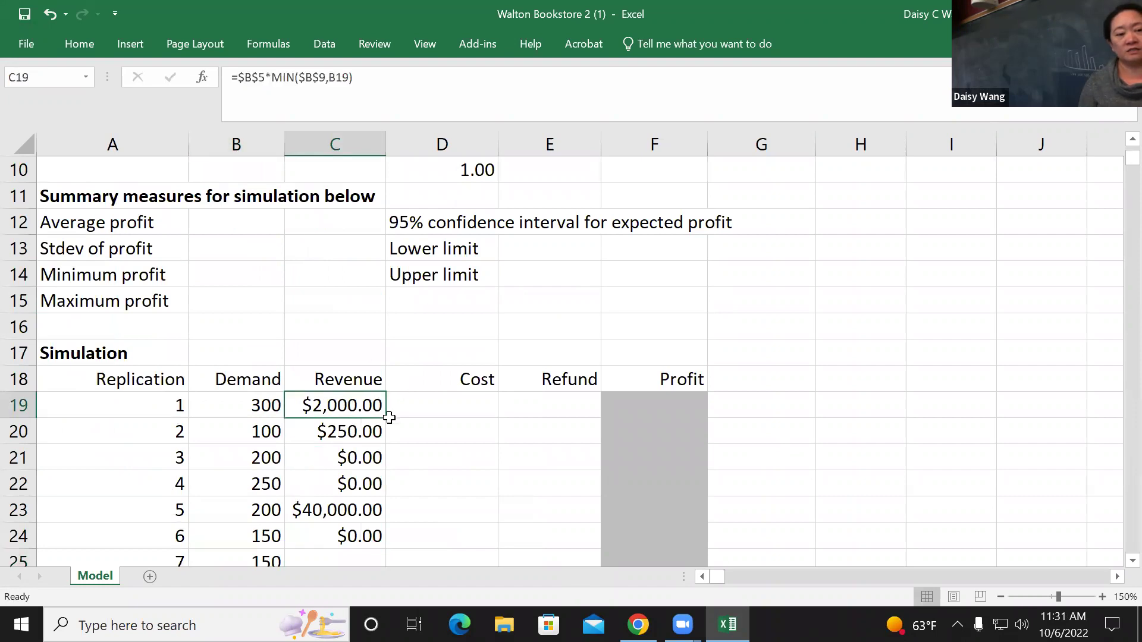
left_click_drag(386, 421, 367, 519)
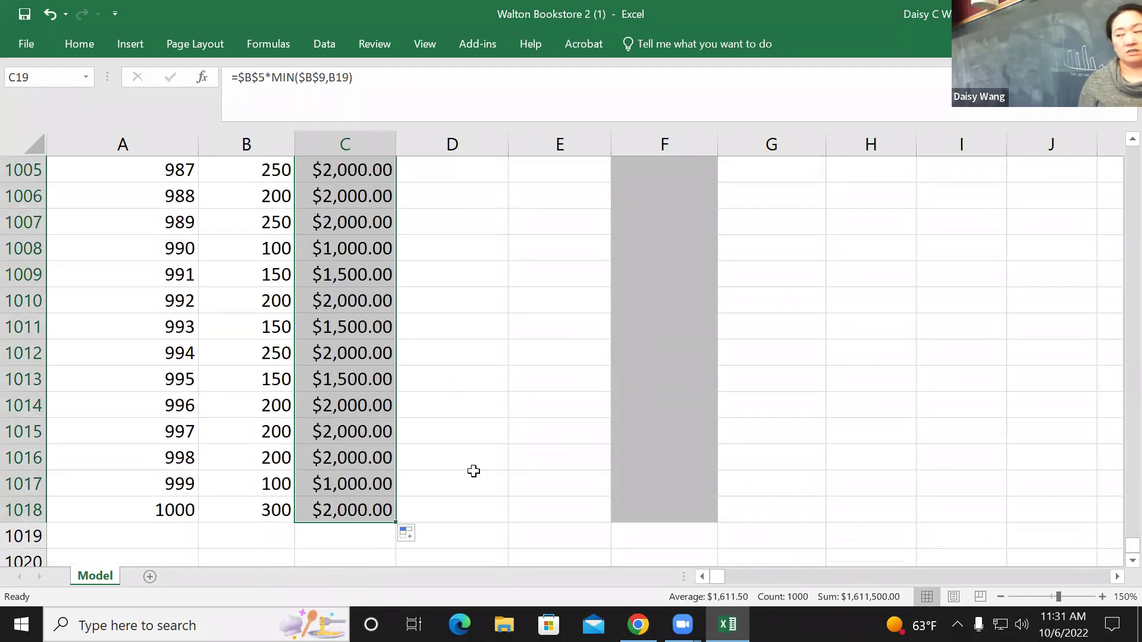
scroll(492, 494, "up", 20)
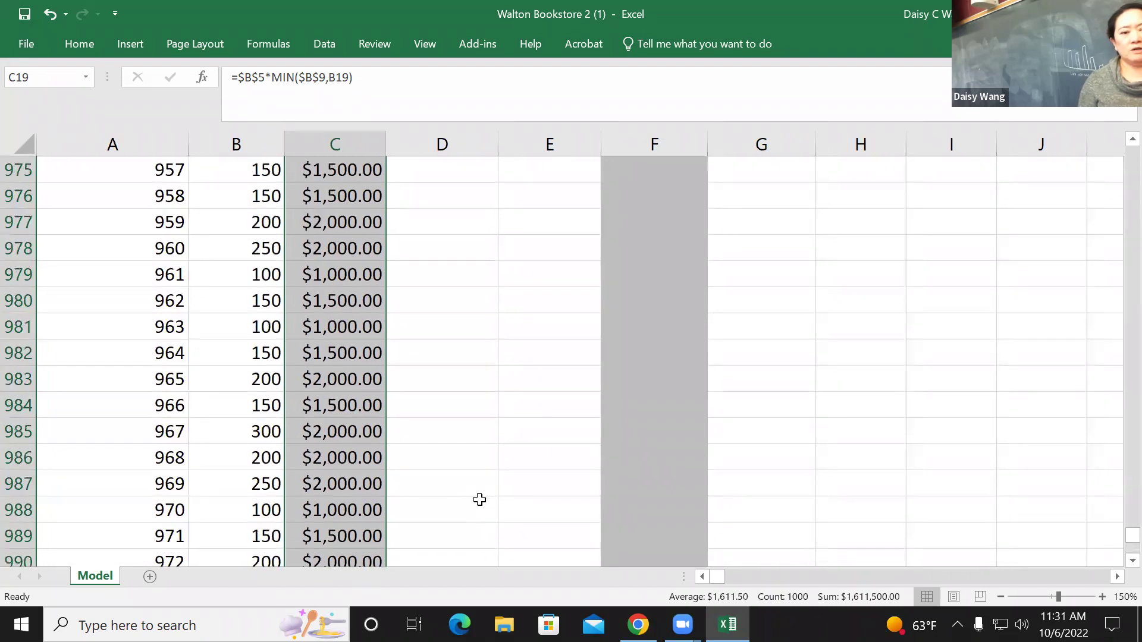
scroll(488, 475, "up", 20)
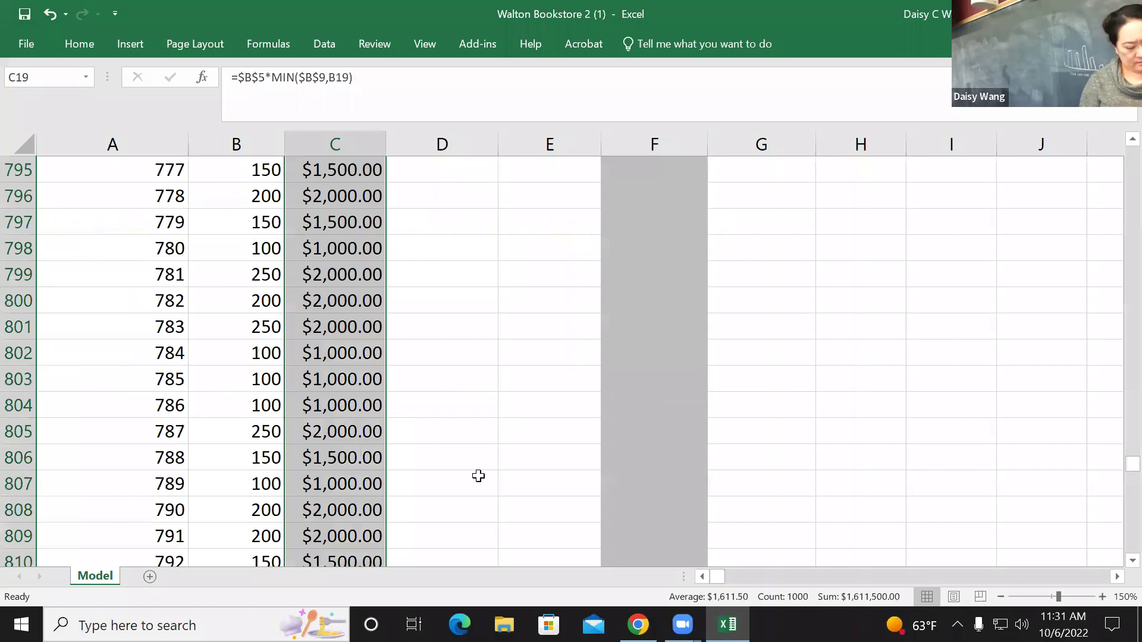
scroll(478, 476, "up", 3)
key("Return")
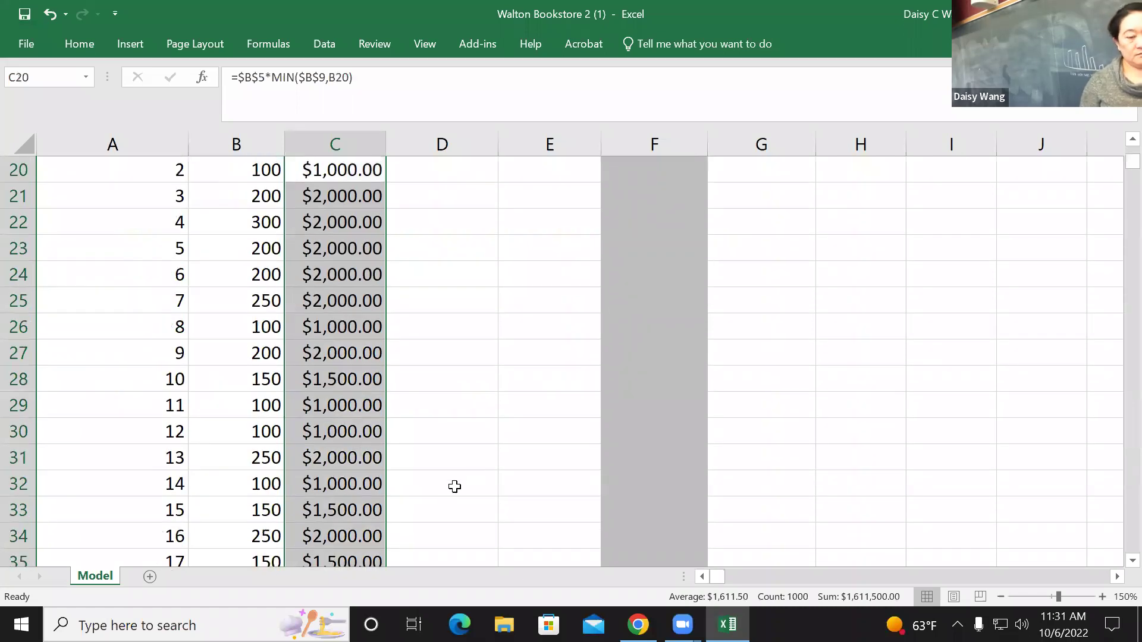
scroll(479, 475, "up", 5)
scroll(455, 483, "down", 3)
- Write the Cost formula for replication 1 in D19 as order quantity times unit cost, =B9*B4
left_click(473, 302)
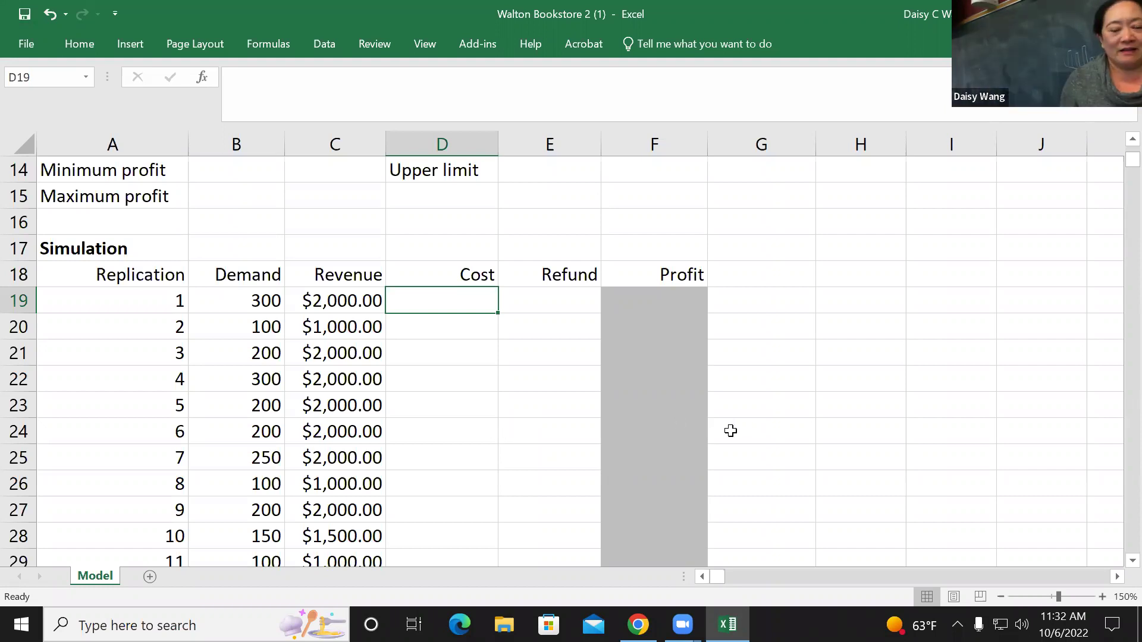
scroll(724, 461, "up", 2)
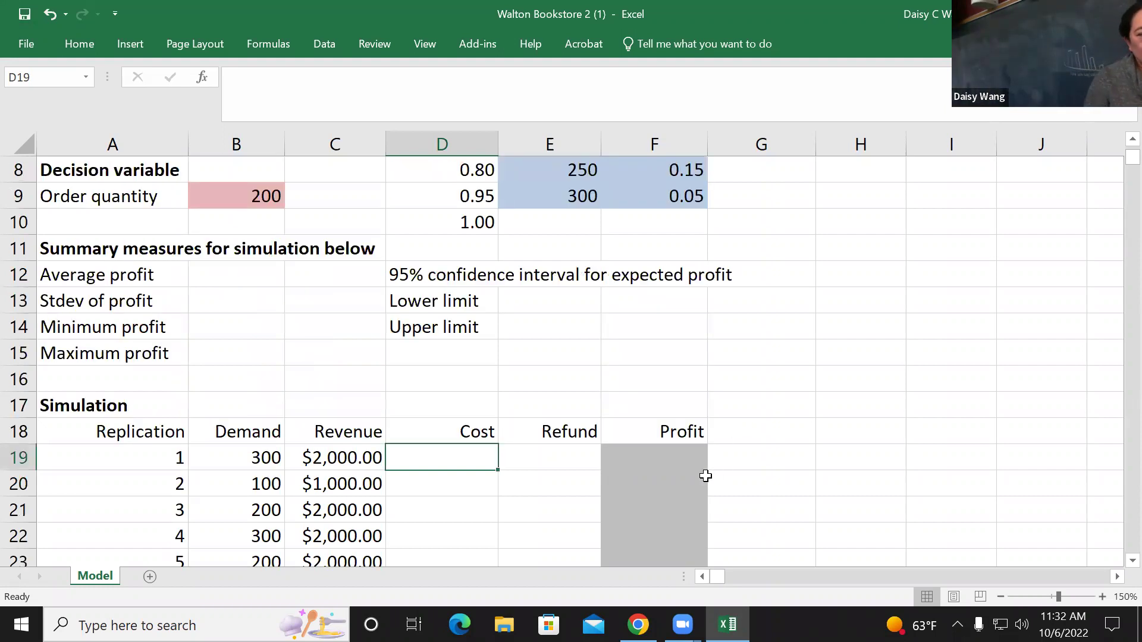
scroll(757, 446, "up", 1)
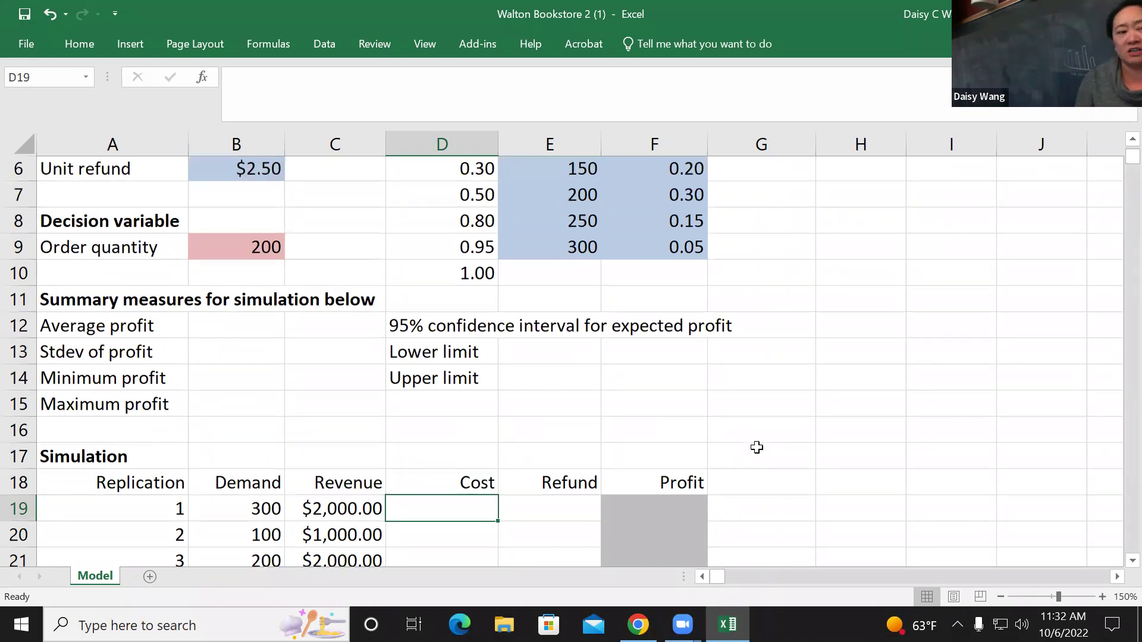
left_click(251, 285)
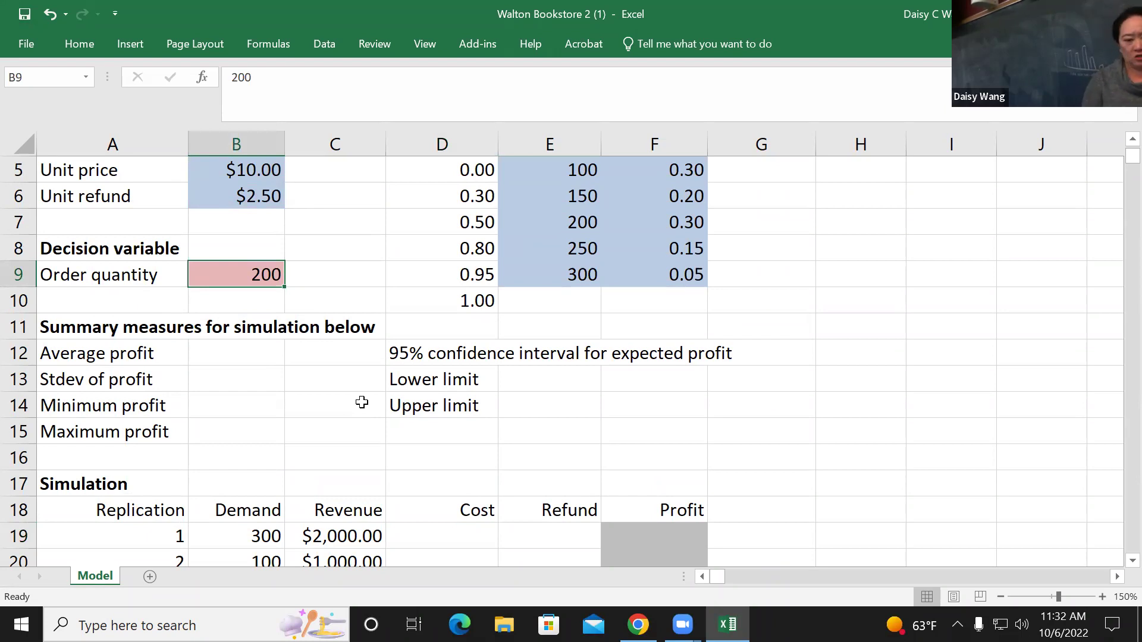
left_click(447, 529)
type("=")
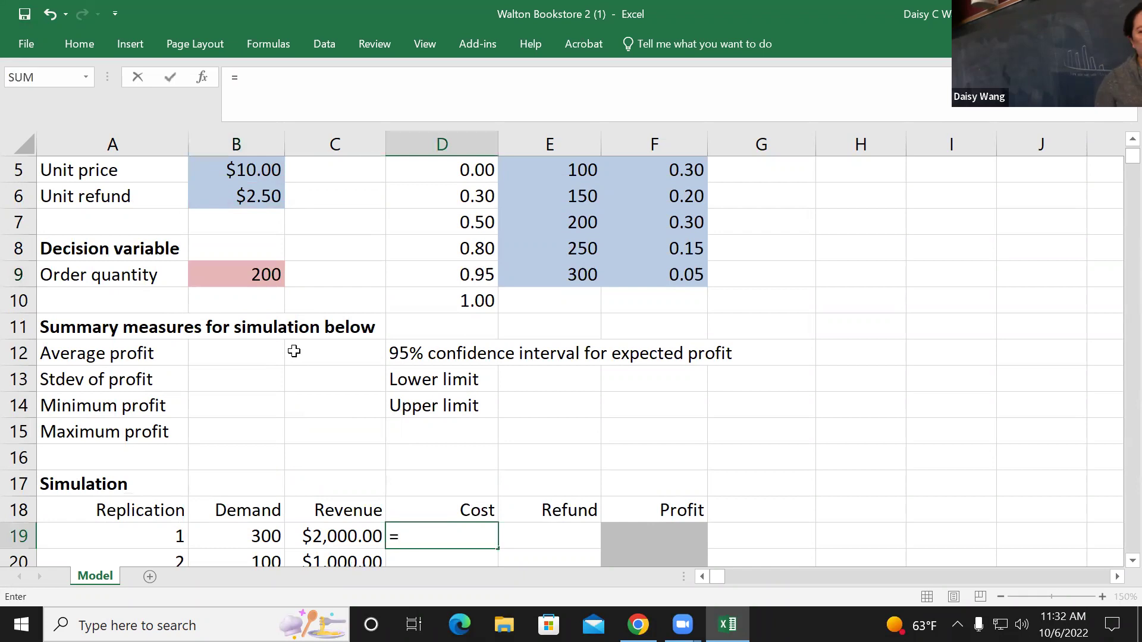
left_click(244, 272)
type("*")
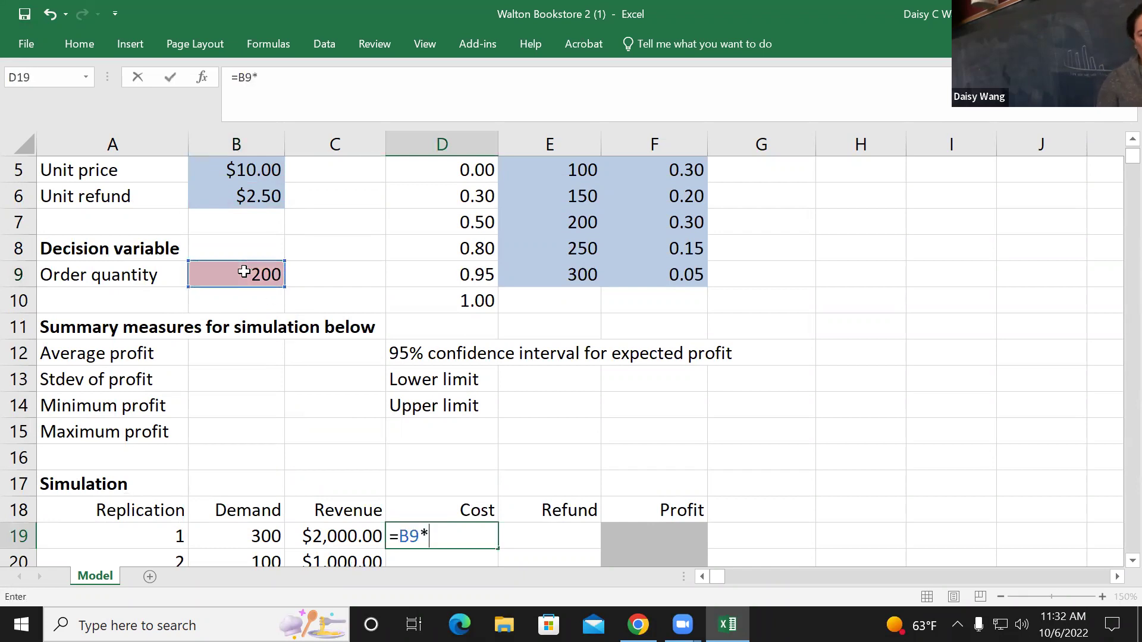
scroll(245, 272, "up", 1)
left_click(255, 219)
scroll(355, 336, "down", 2)
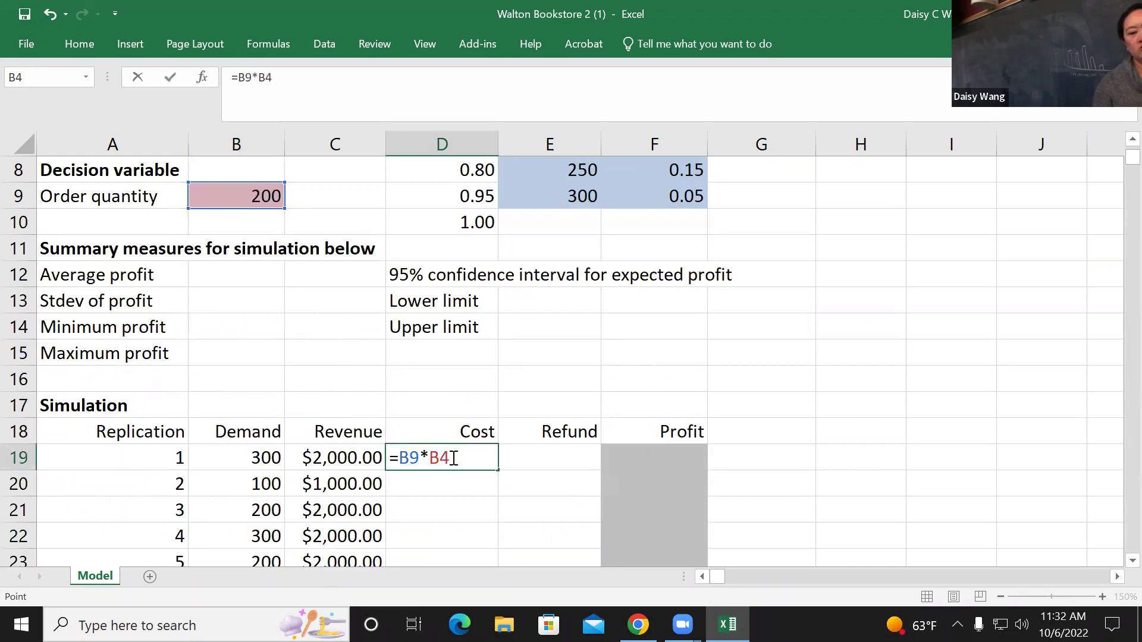
- Make both references in the D19 Cost formula absolute, so it reads =$B$9*$B$4, and commit it
left_click_drag(451, 458, 398, 458)
key("F4")
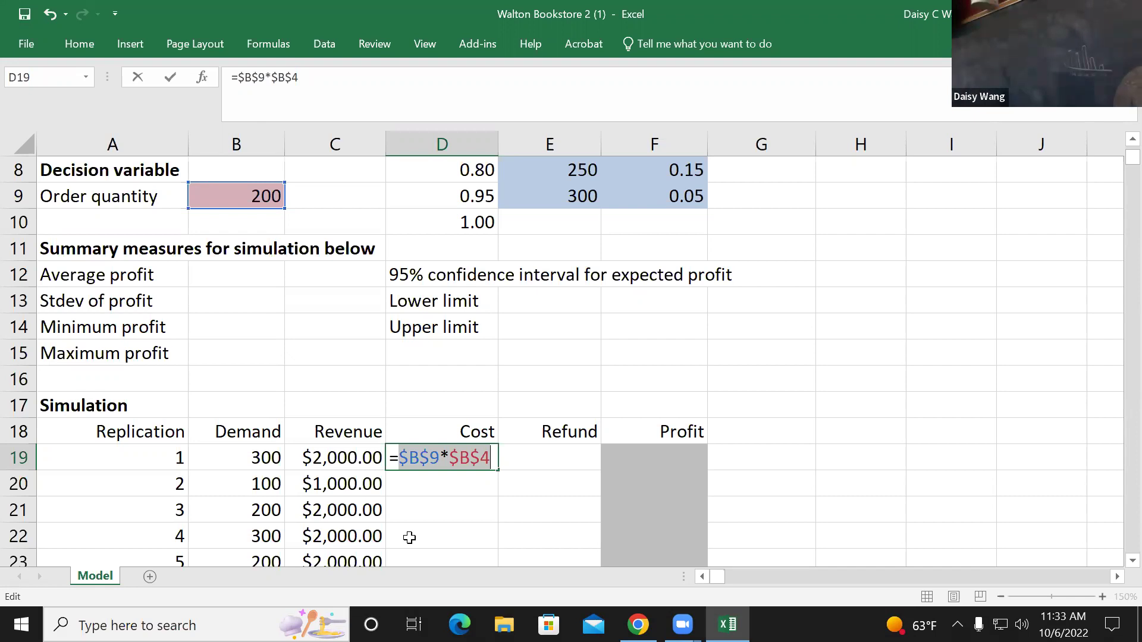
key("Return")
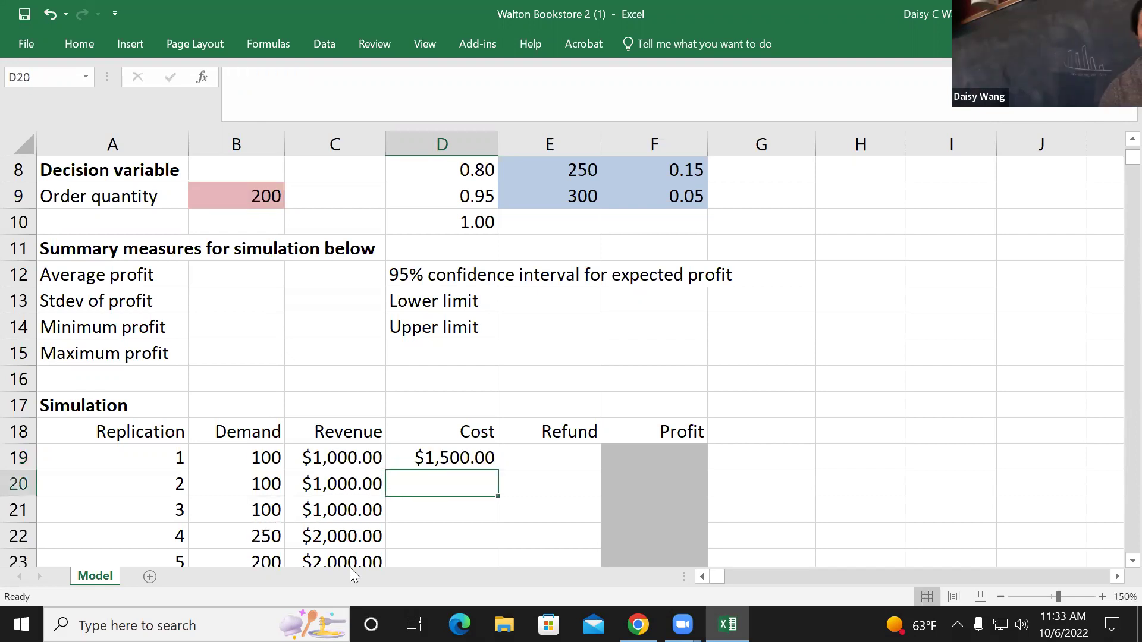
- Fill the Cost formula from D19 down to replication 1000 in D1018 and look back over the filled rows
left_click(490, 467)
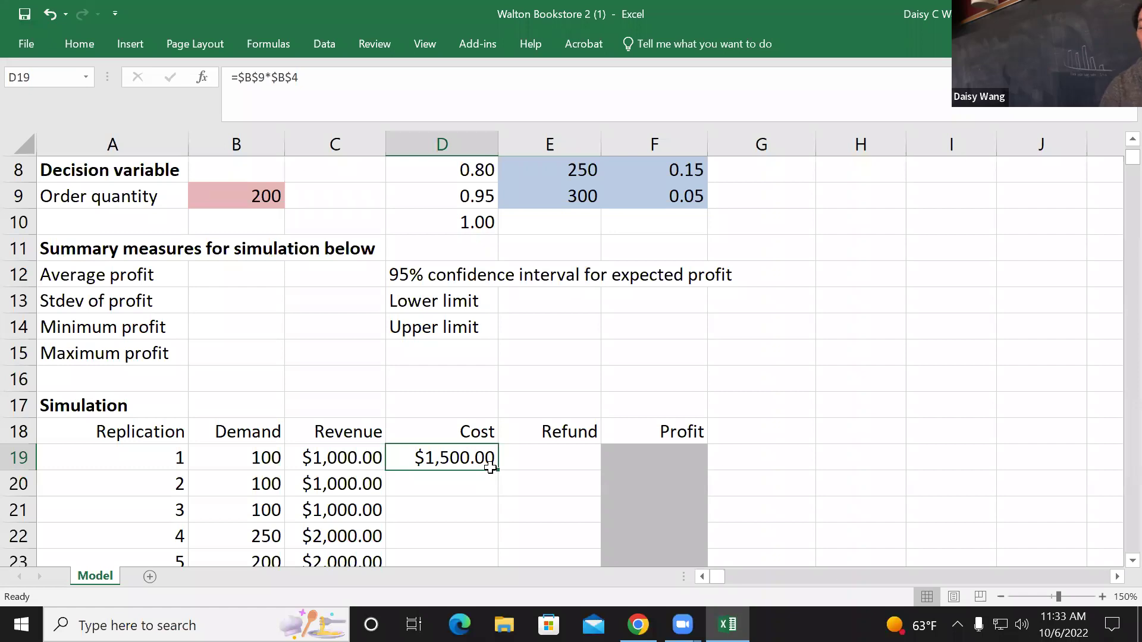
left_click_drag(498, 471, 504, 511)
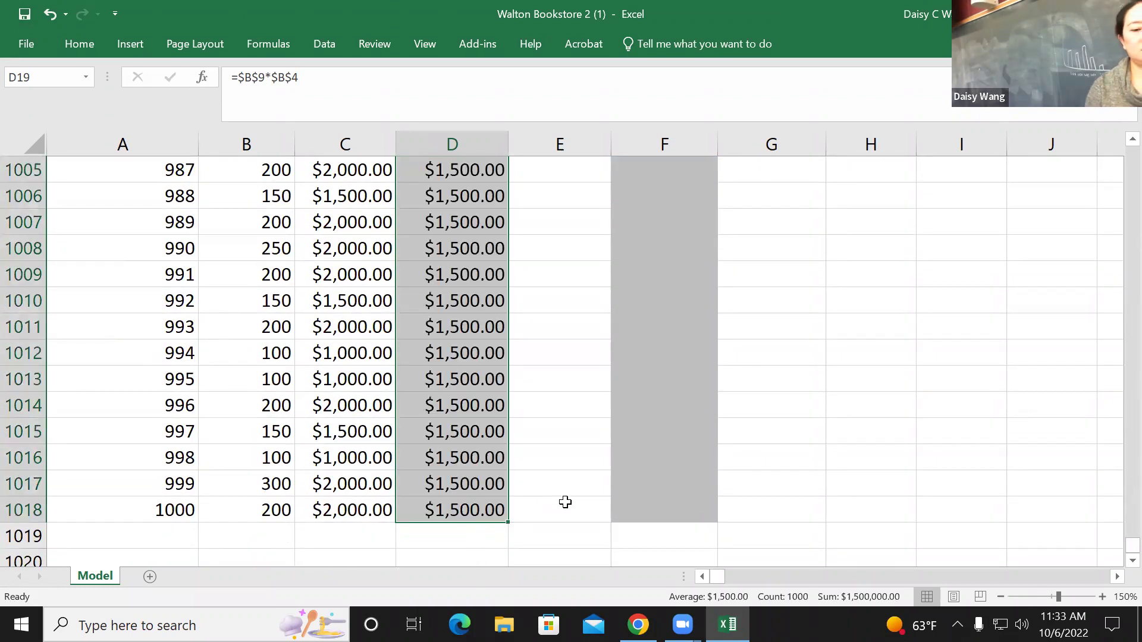
scroll(533, 416, "up", 20)
scroll(531, 416, "up", 20)
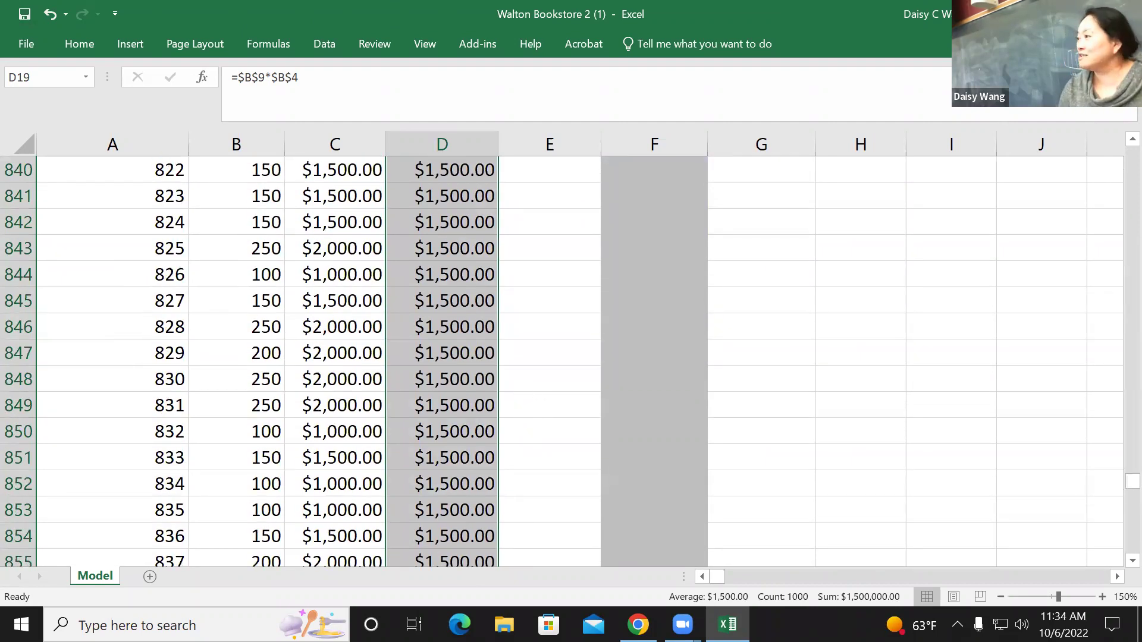
scroll(490, 370, "up", 4)
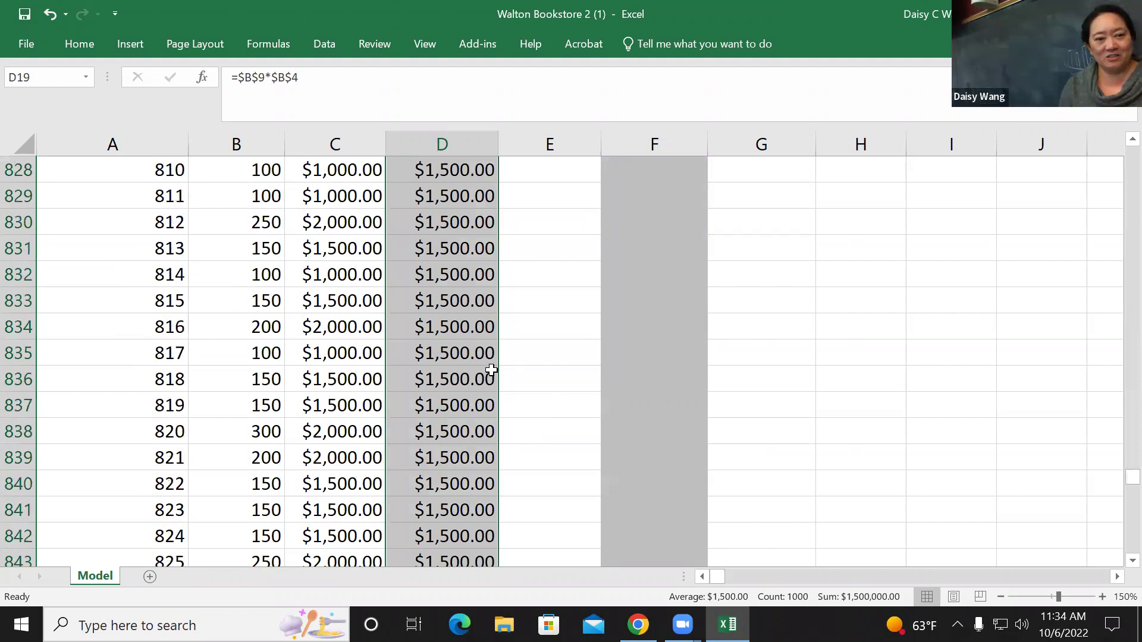
scroll(490, 370, "up", 10)
scroll(489, 370, "up", 5)
left_click(486, 370)
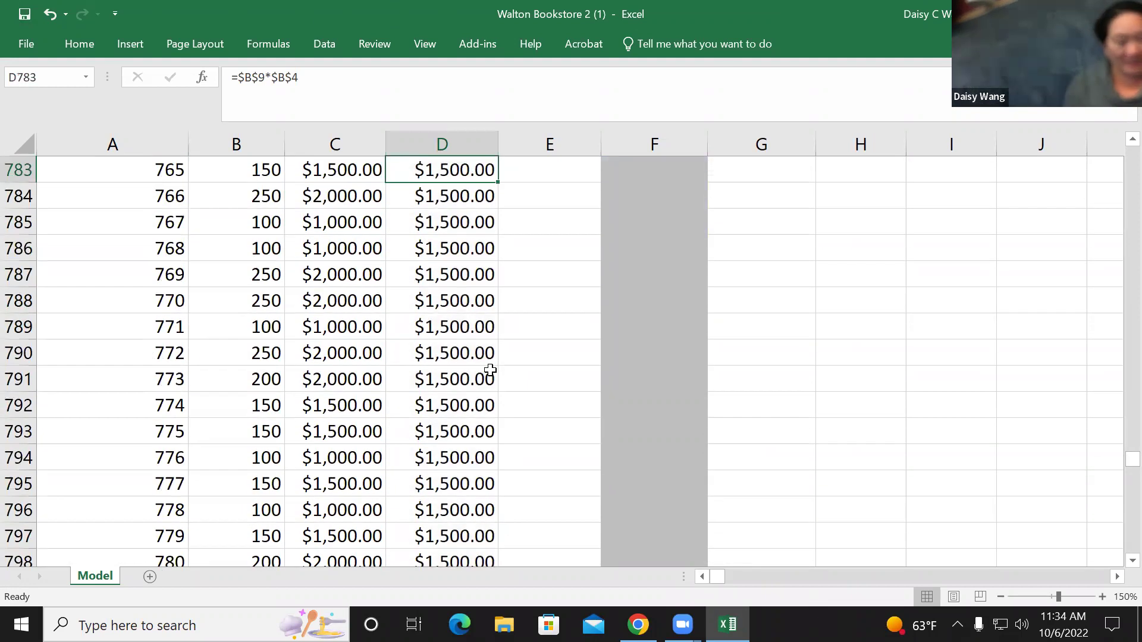
scroll(482, 333, "up", 9)
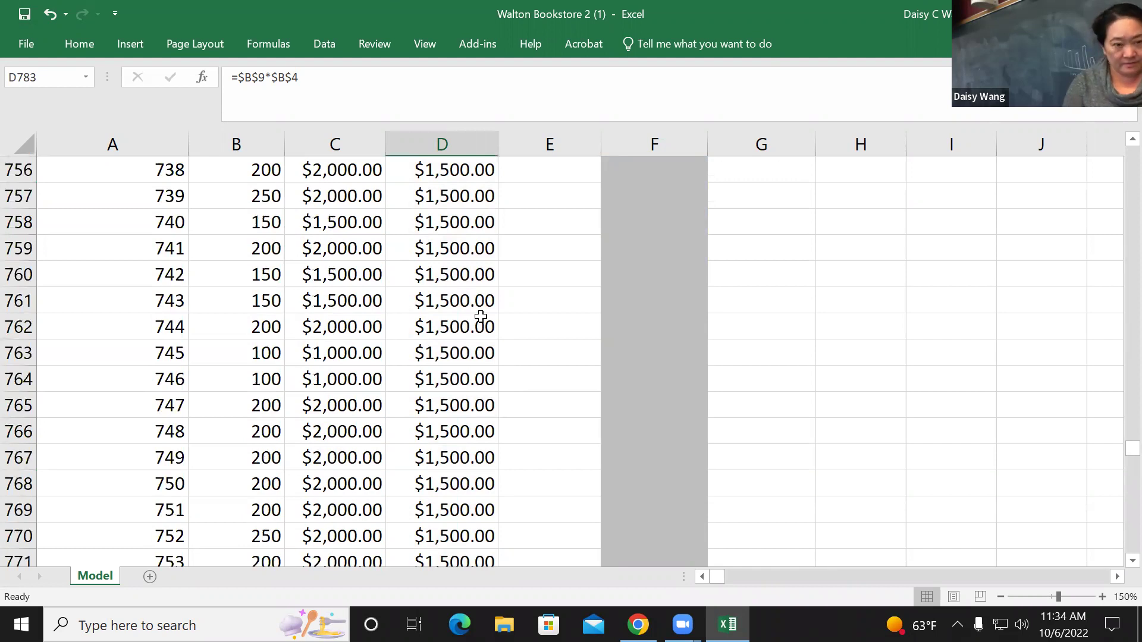
scroll(481, 316, "up", 5)
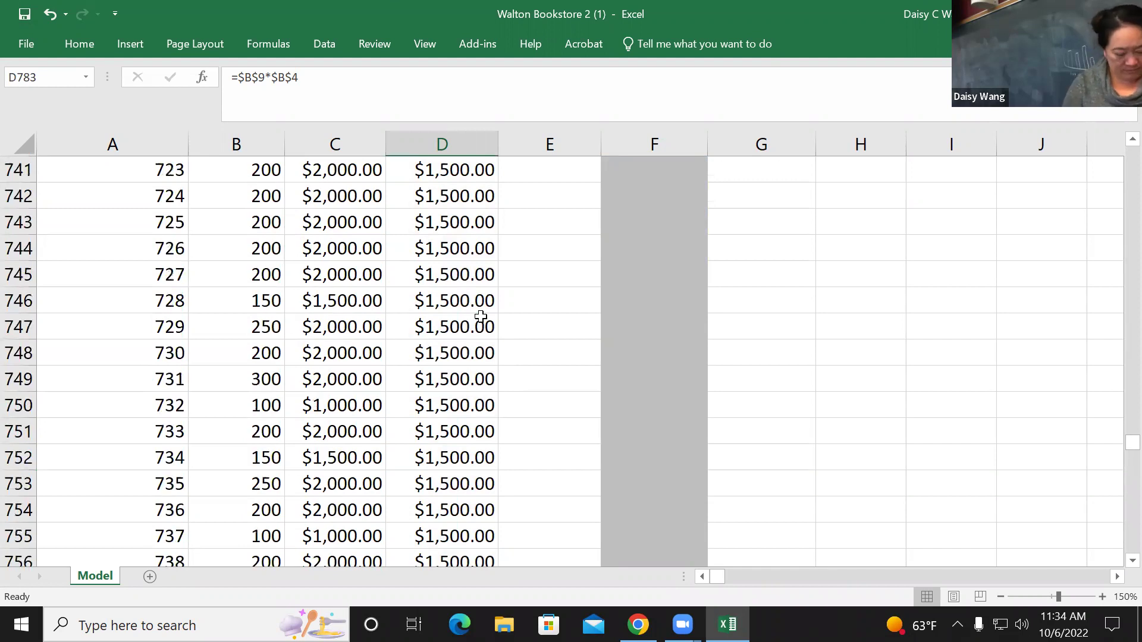
- Go back to the first replication and inspect the cell references of the Cost formula in D19 without changing it
key("ctrl+Home")
scroll(476, 322, "down", 2)
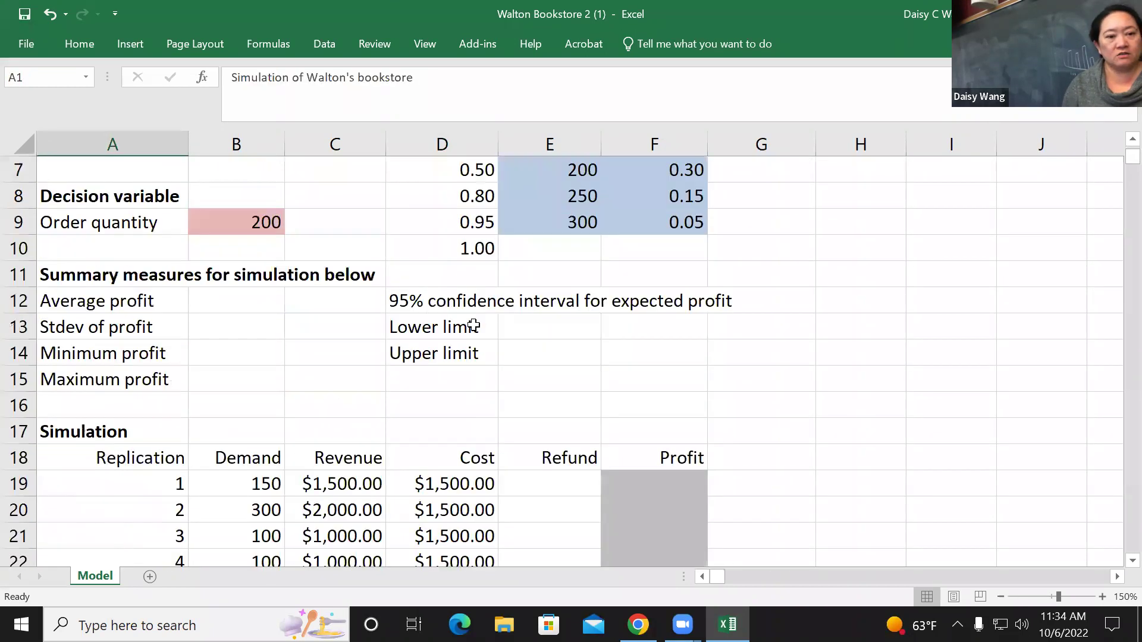
left_click(471, 492)
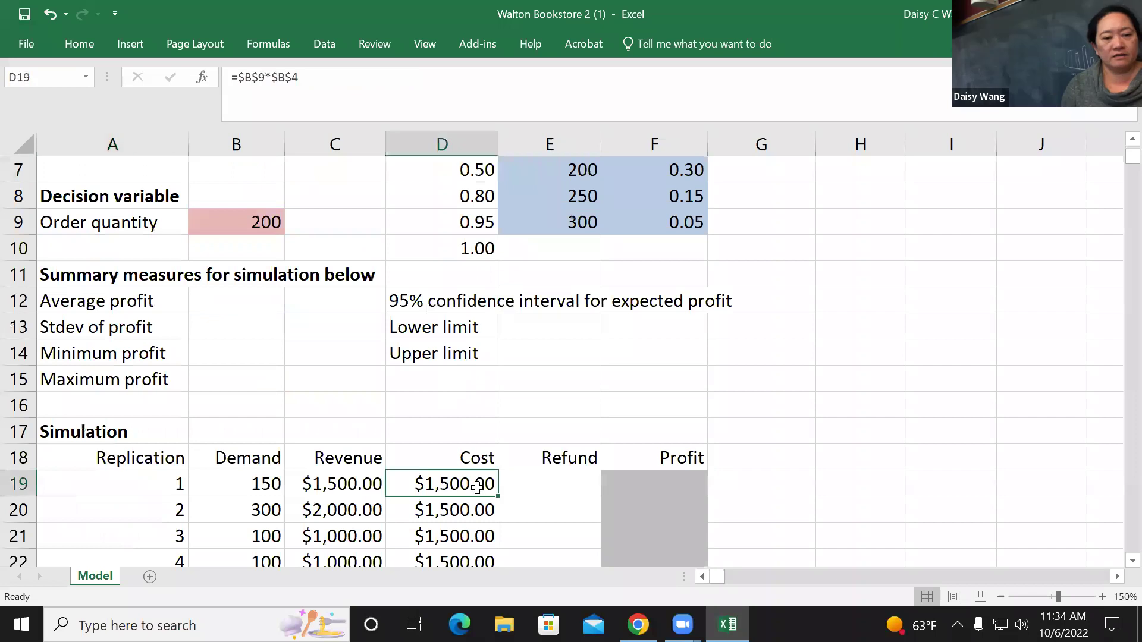
double_click(279, 78)
left_click(470, 485)
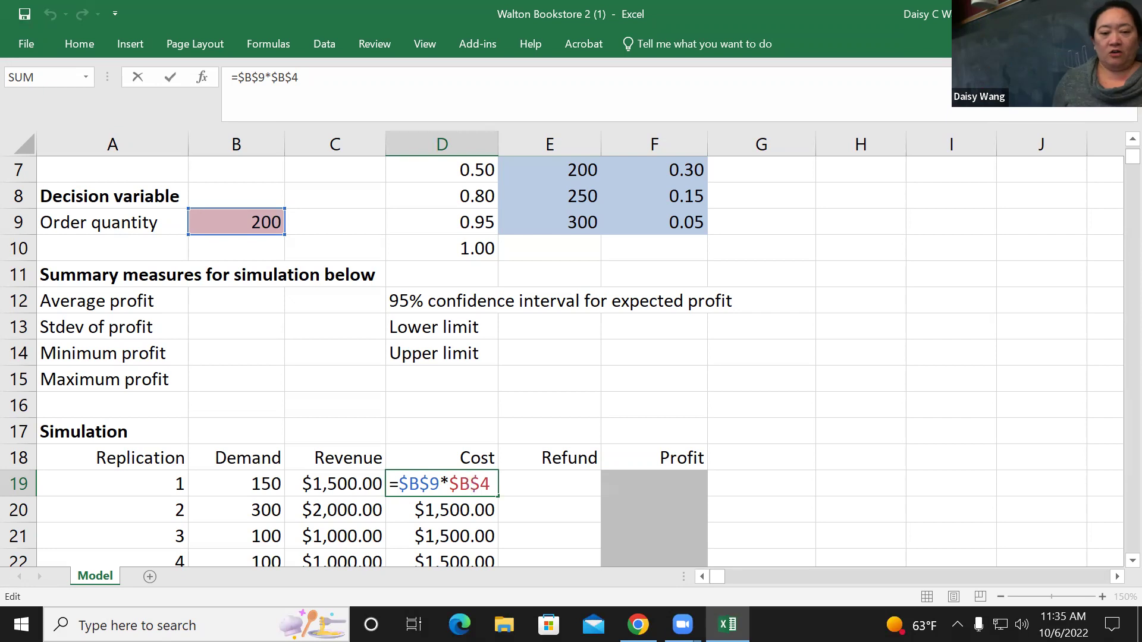
key("Return")
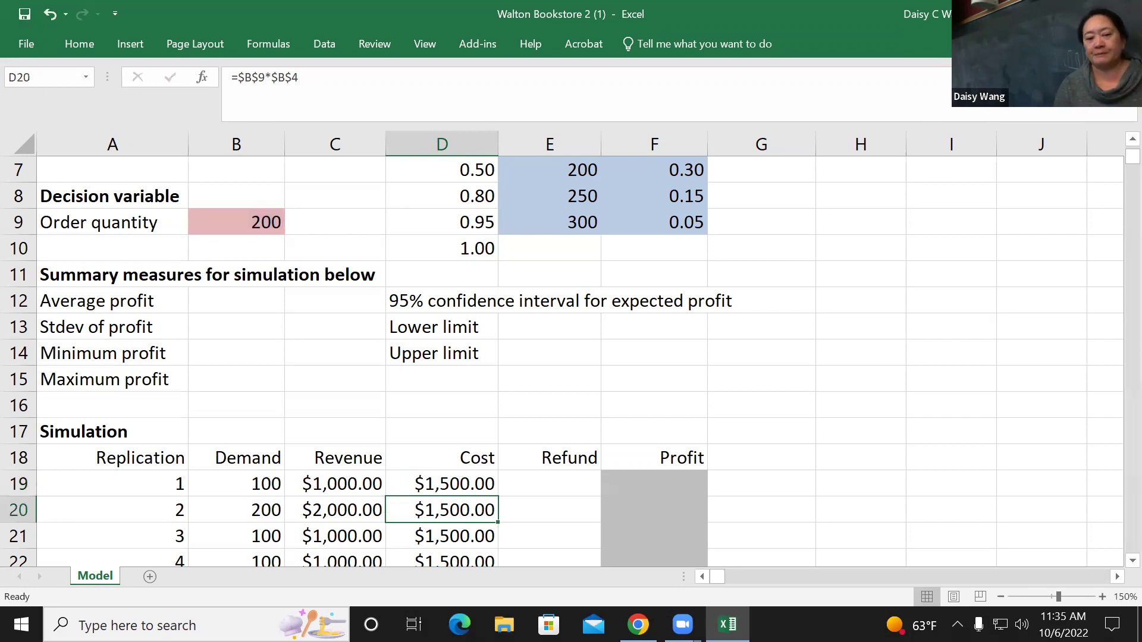
- Begin the Refund formula for replication 1 in E19 with the unit refund as multiplier, =B6*
left_click(566, 491)
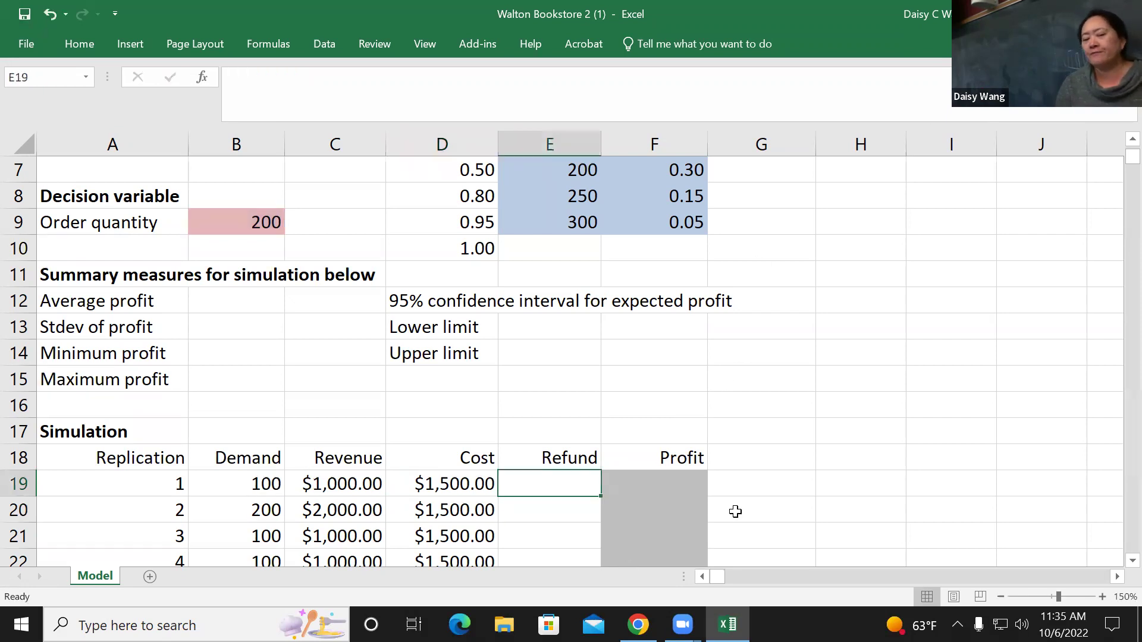
scroll(797, 531, "up", 2)
scroll(793, 533, "down", 1)
scroll(793, 533, "down", 1)
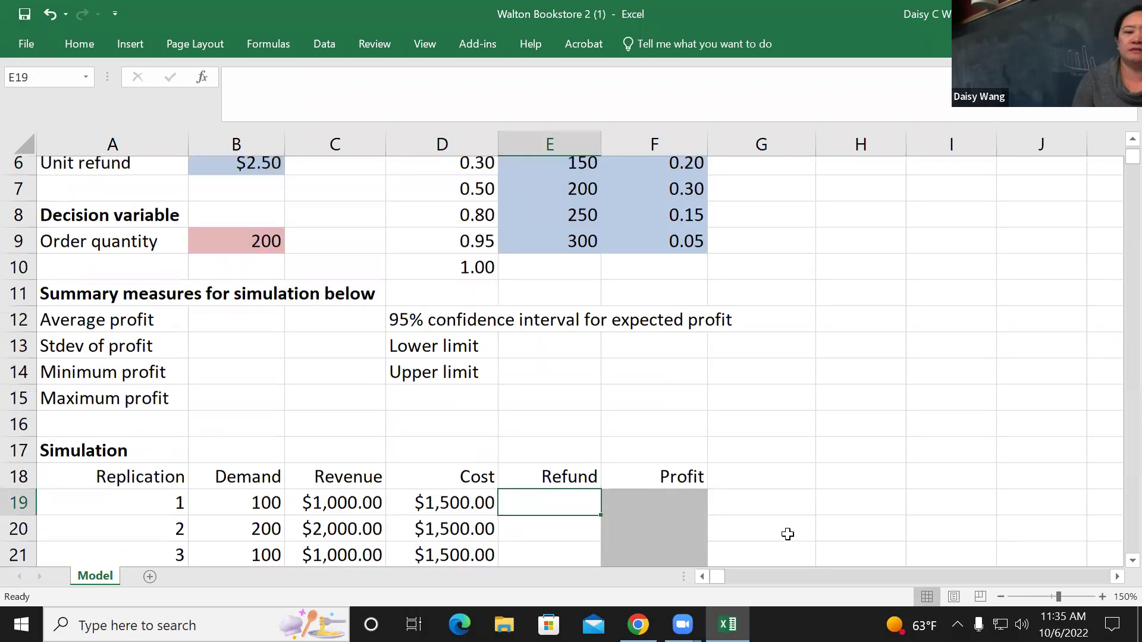
scroll(788, 533, "up", 2)
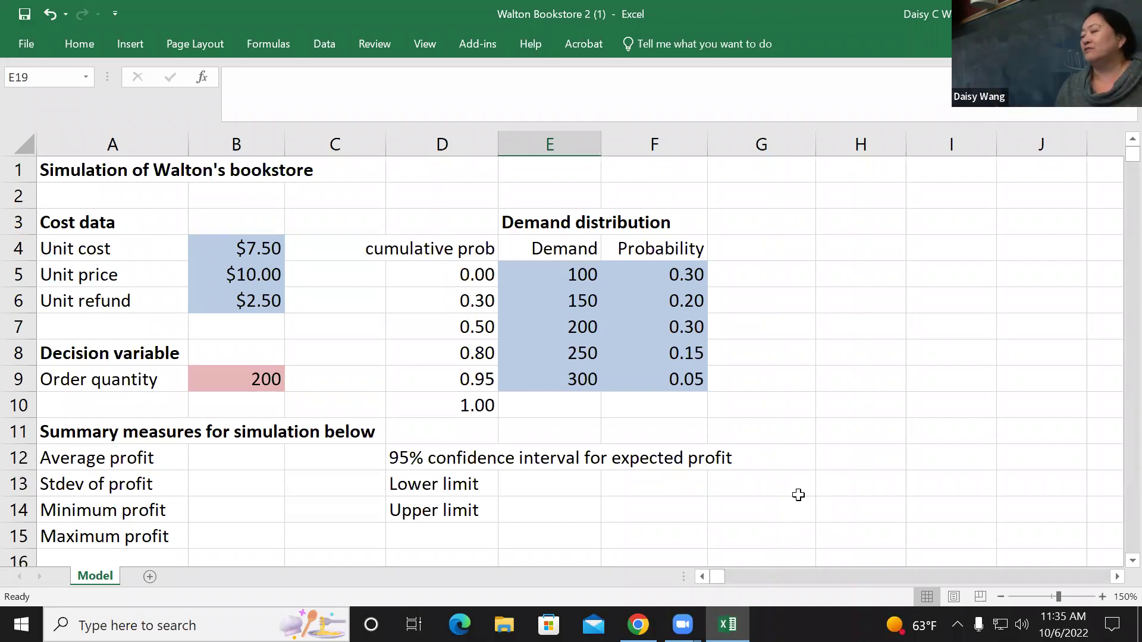
scroll(752, 524, "down", 3)
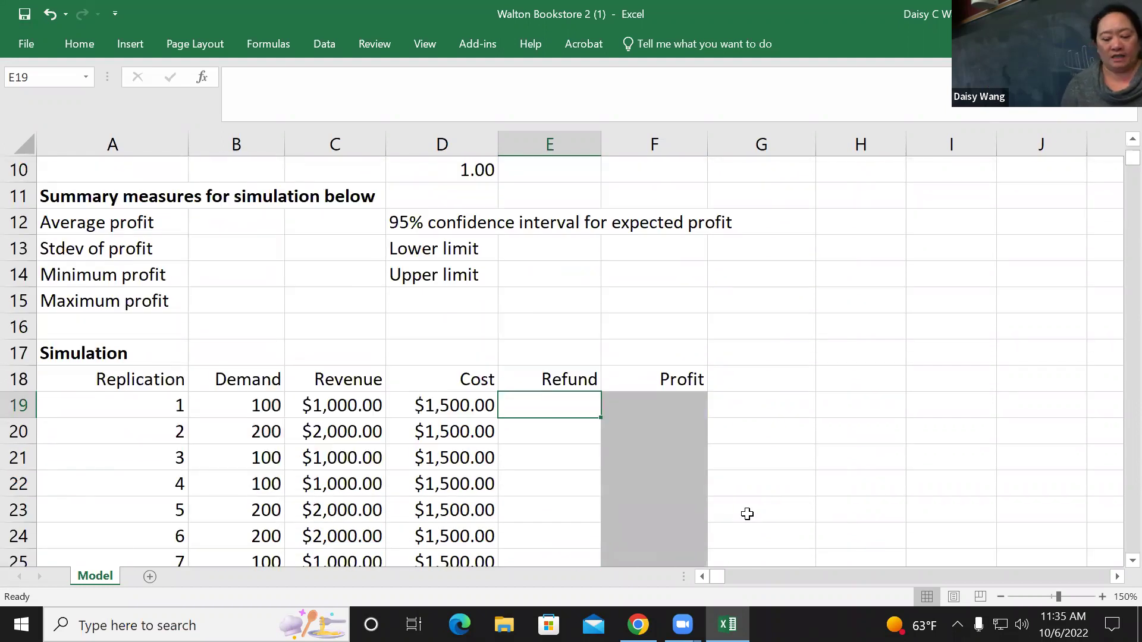
type("=")
scroll(743, 515, "up", 2)
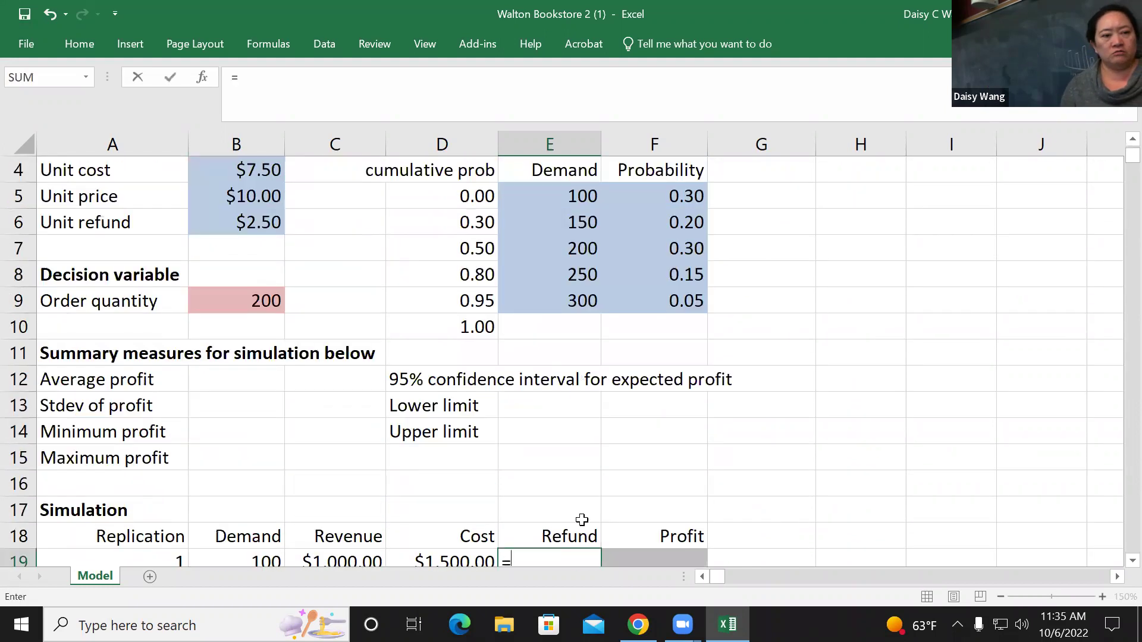
left_click(242, 223)
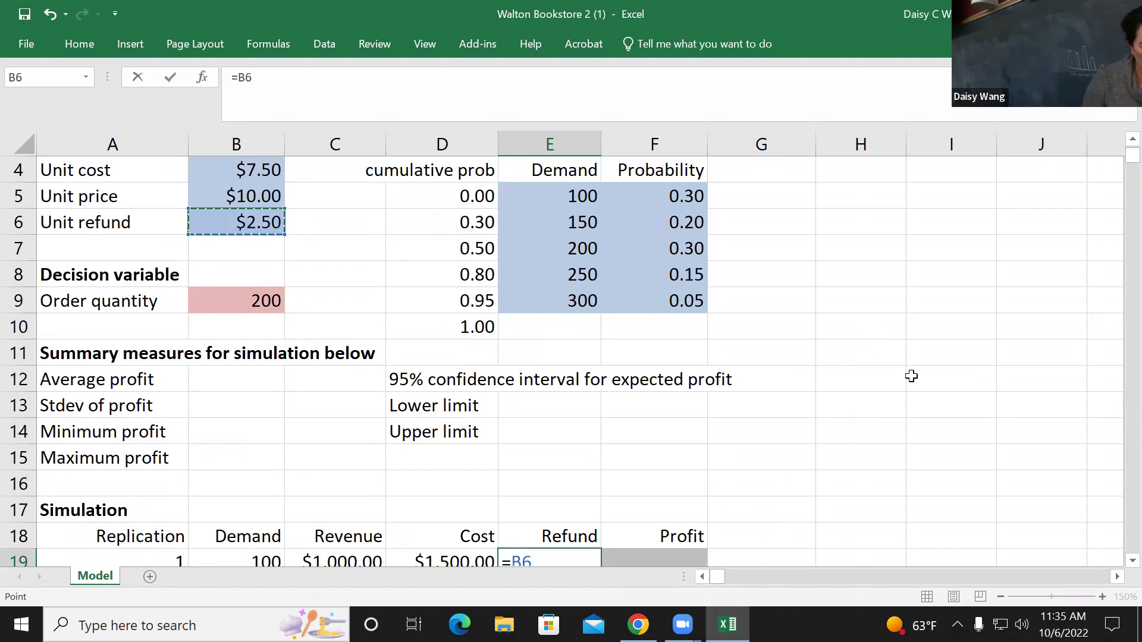
type("*")
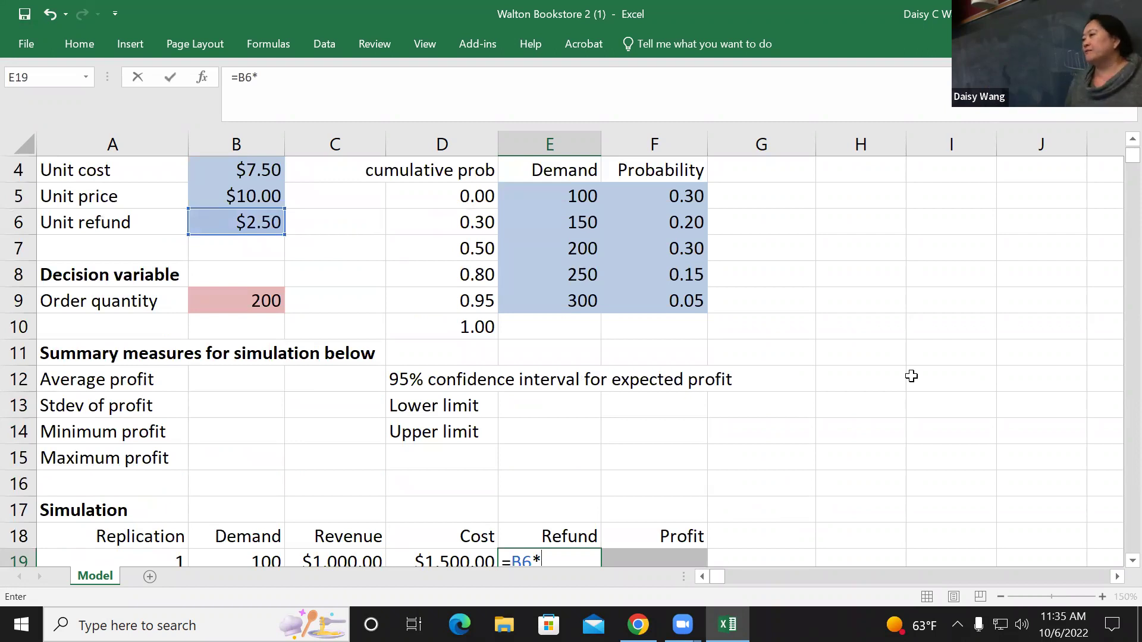
type("(")
key("BackSpace")
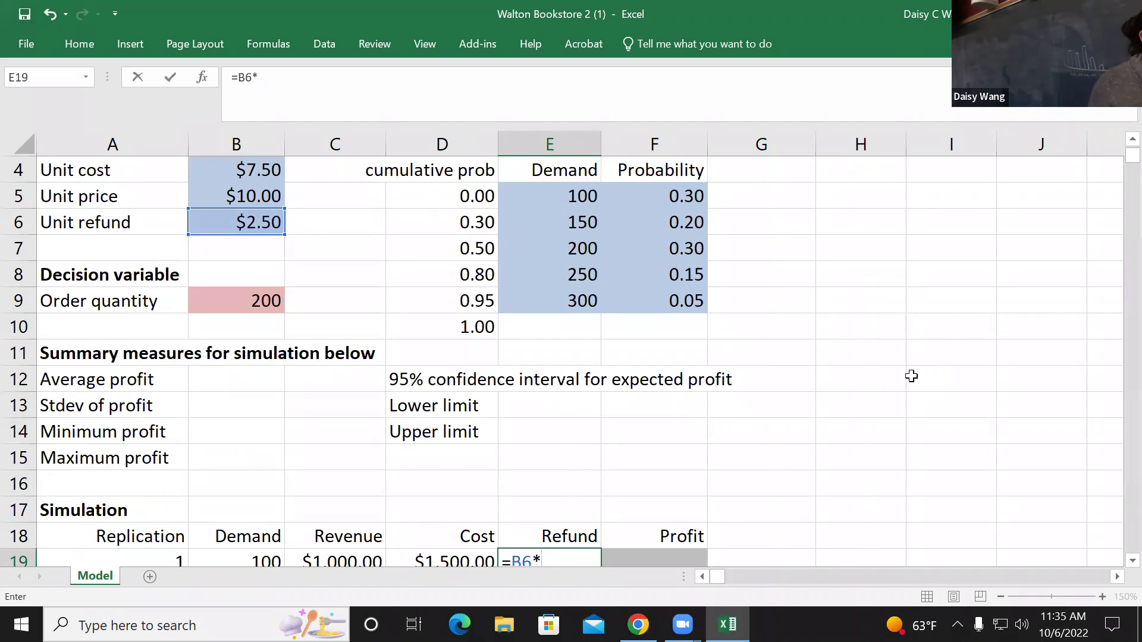
type("min")
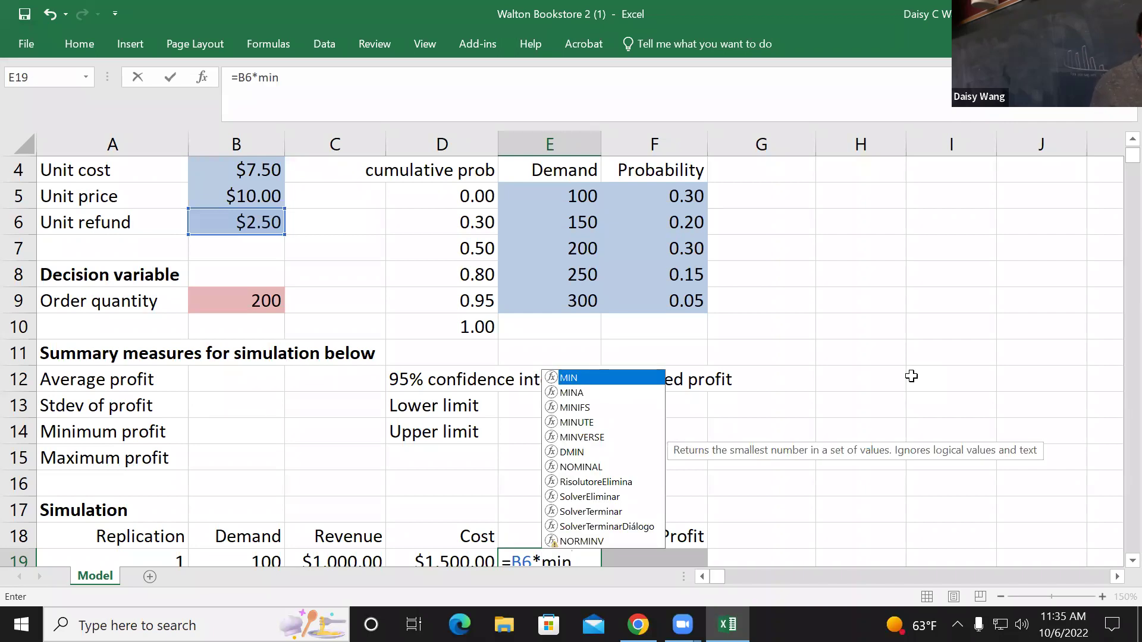
key("BackSpace")
key("BackSpace")
key("BackSpace")
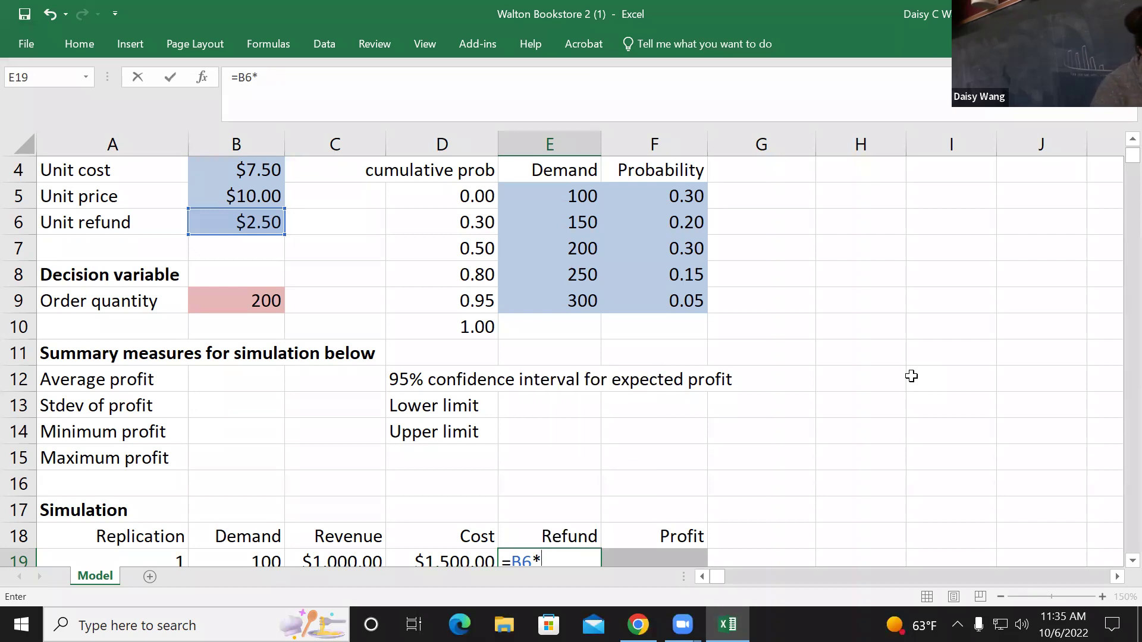
- Complete the Refund formula in E19 with the leftover books floored at zero, so it reads =B6*max(0,B9-B19)
type("max")
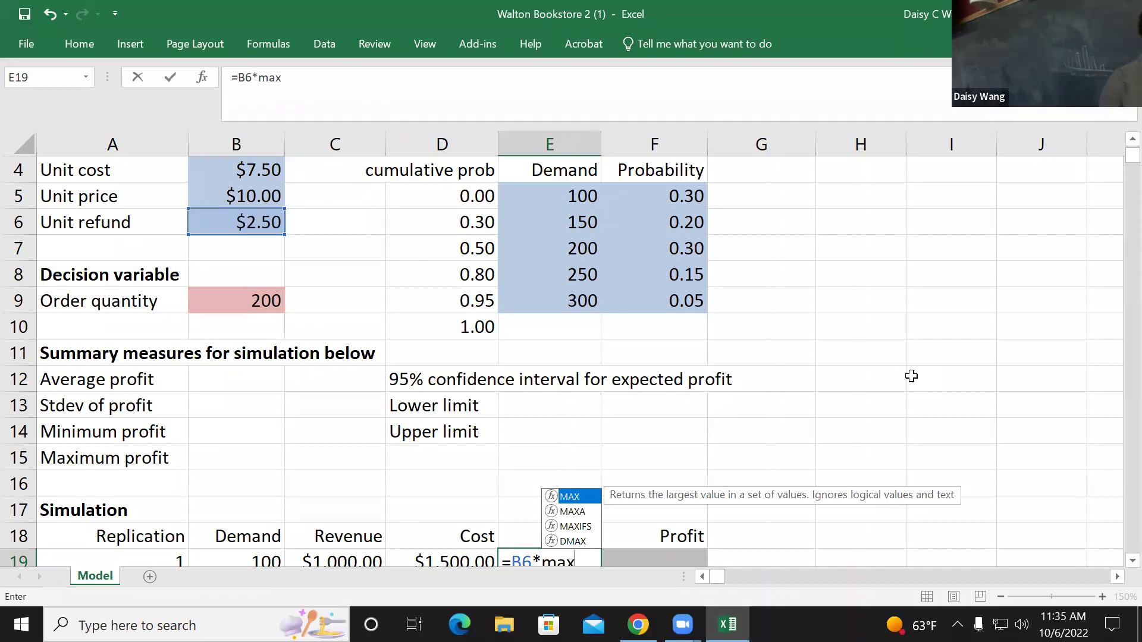
type("(0")
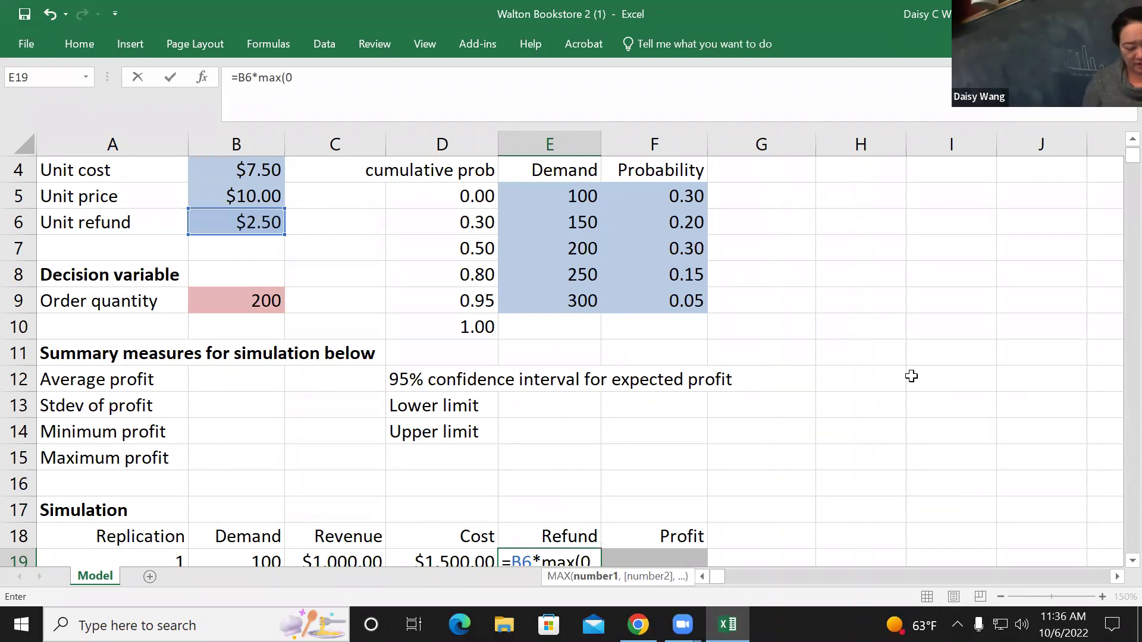
type(",")
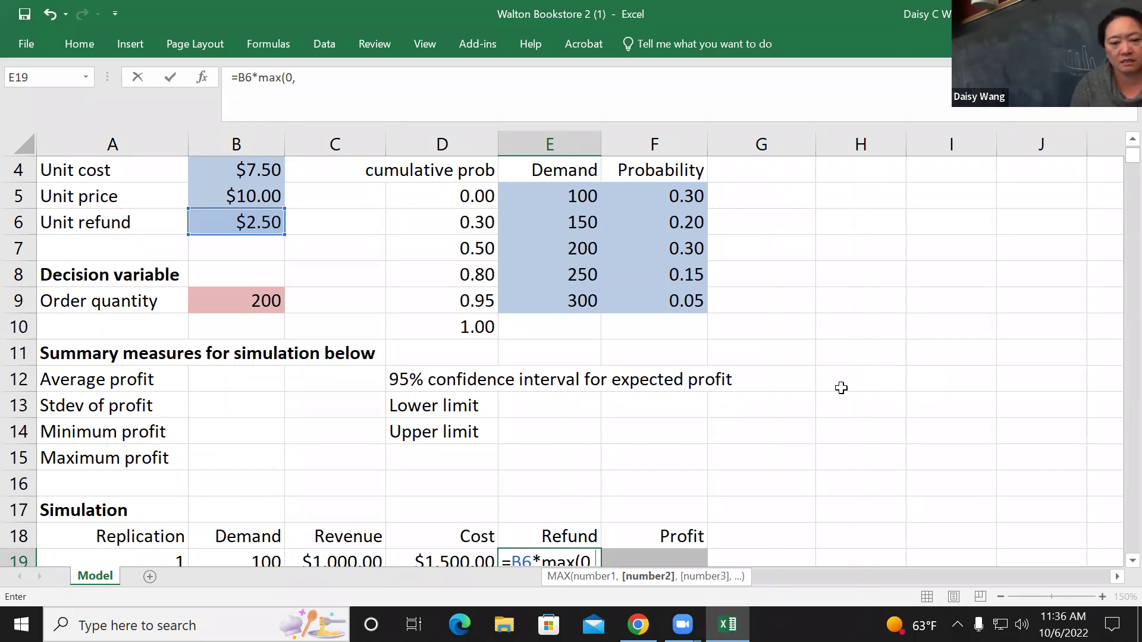
scroll(841, 387, "down", 1)
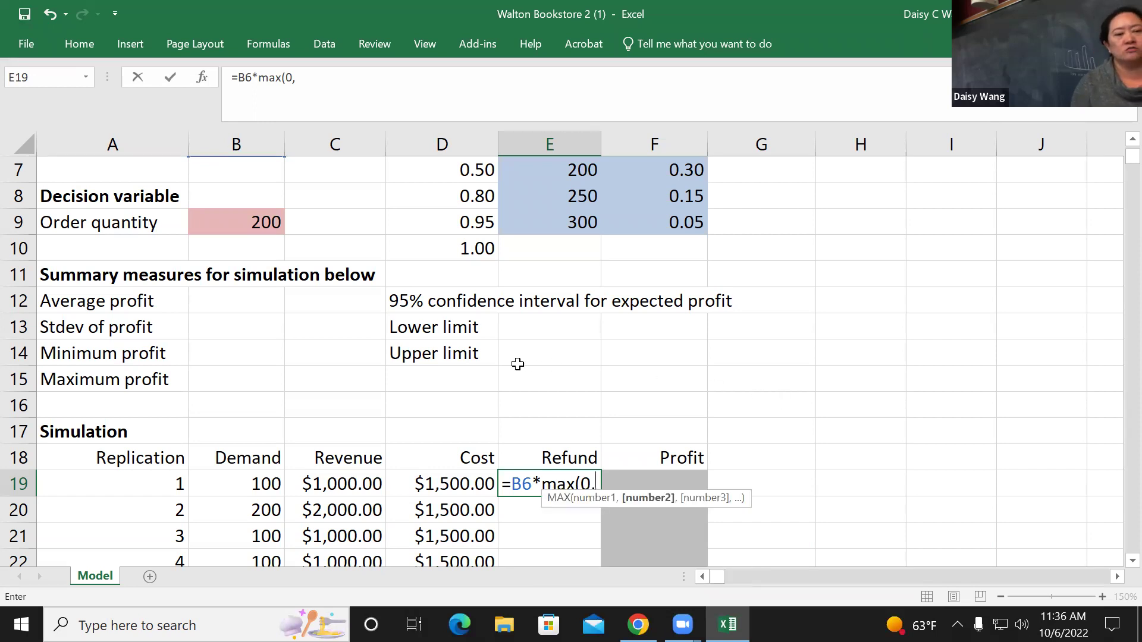
left_click(240, 220)
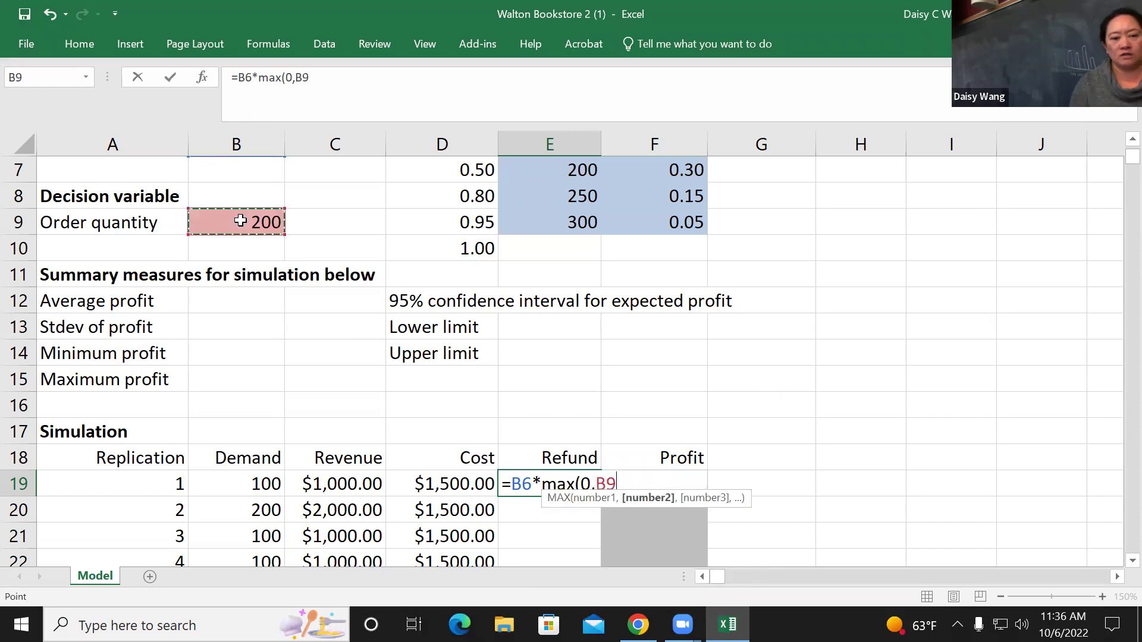
type("-")
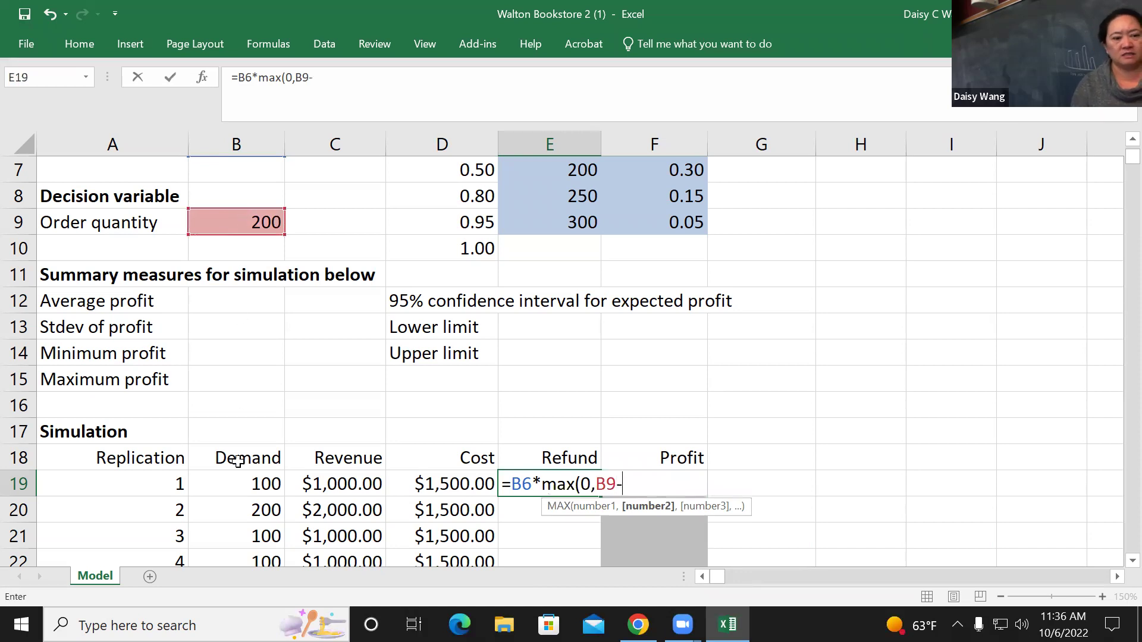
left_click(250, 483)
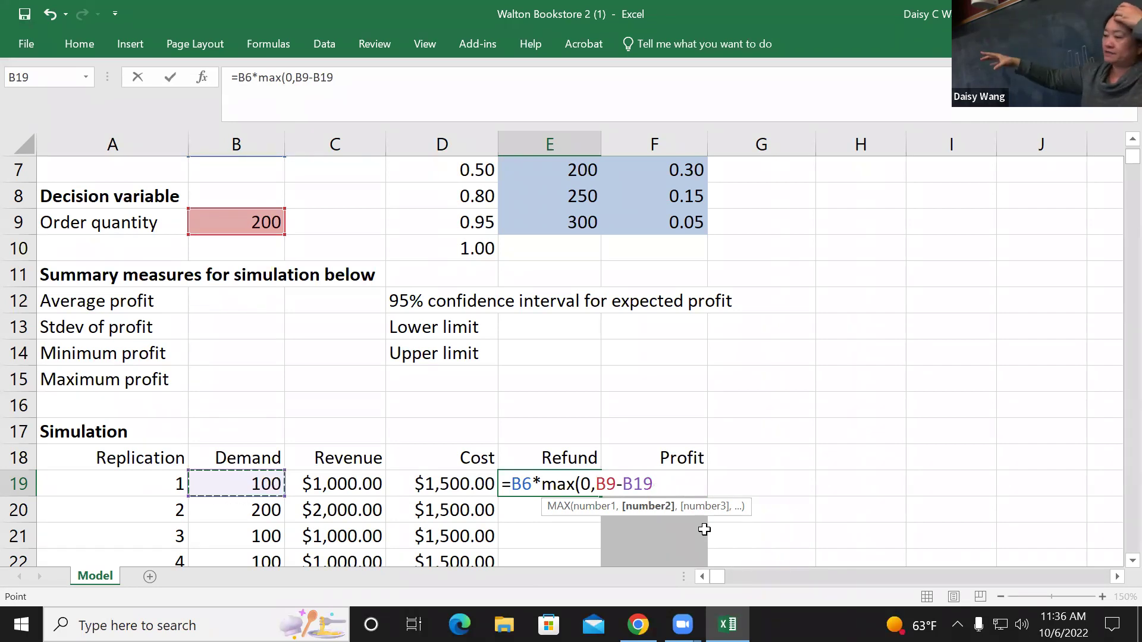
type(")")
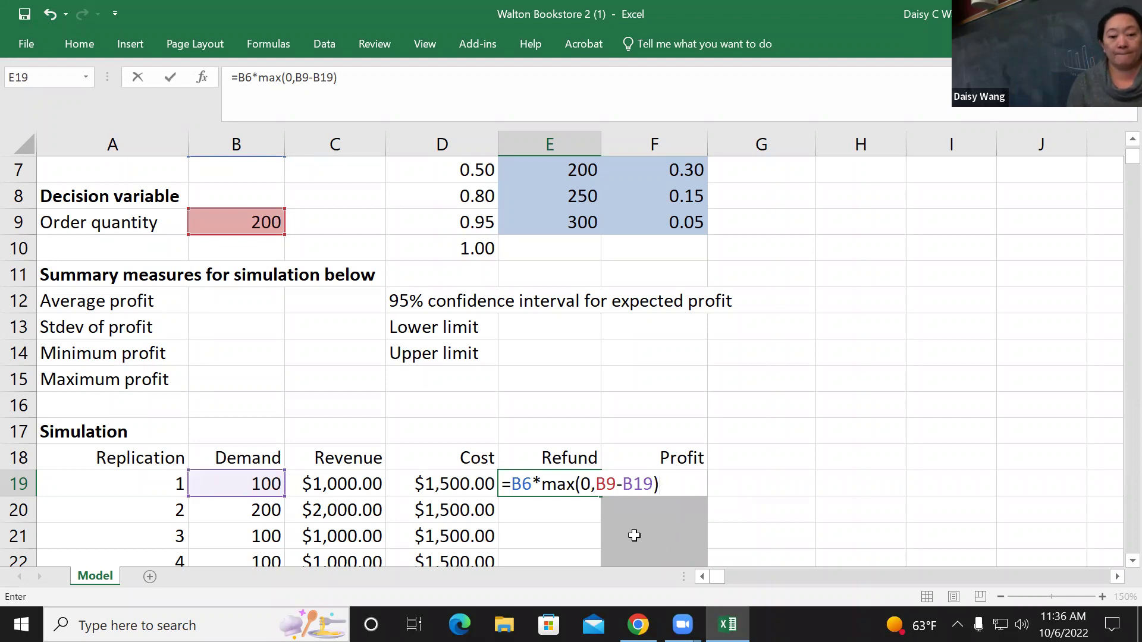
- Make the order quantity and unit refund references in E19 absolute, giving =$B$6*max(0,$B$9-B19), and commit the formula
left_click(598, 483)
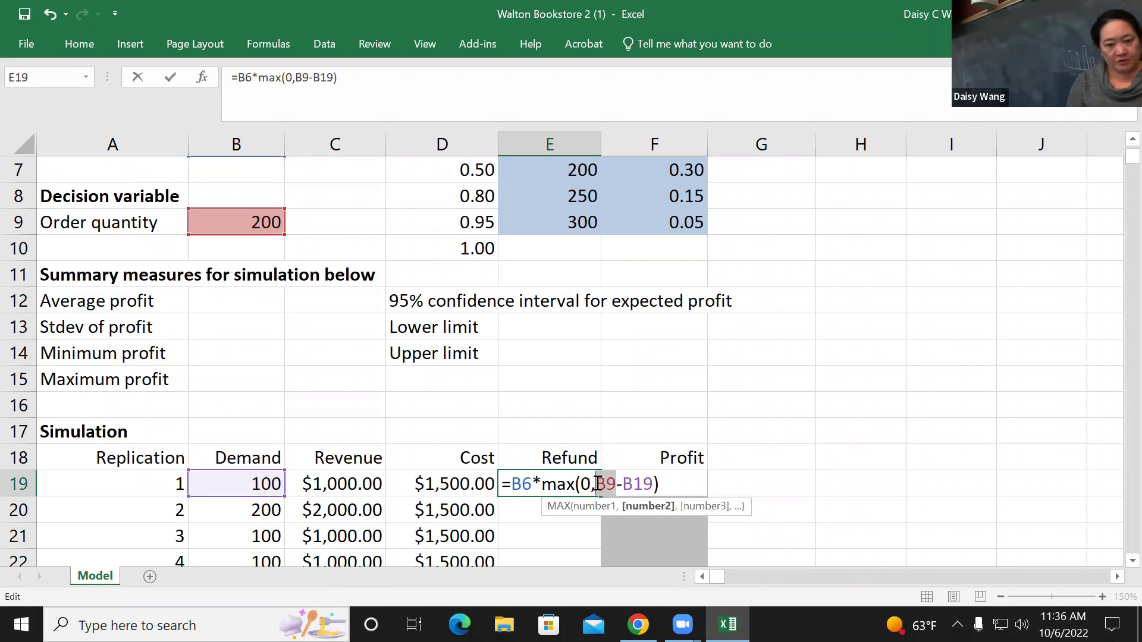
key("F4")
double_click(520, 485)
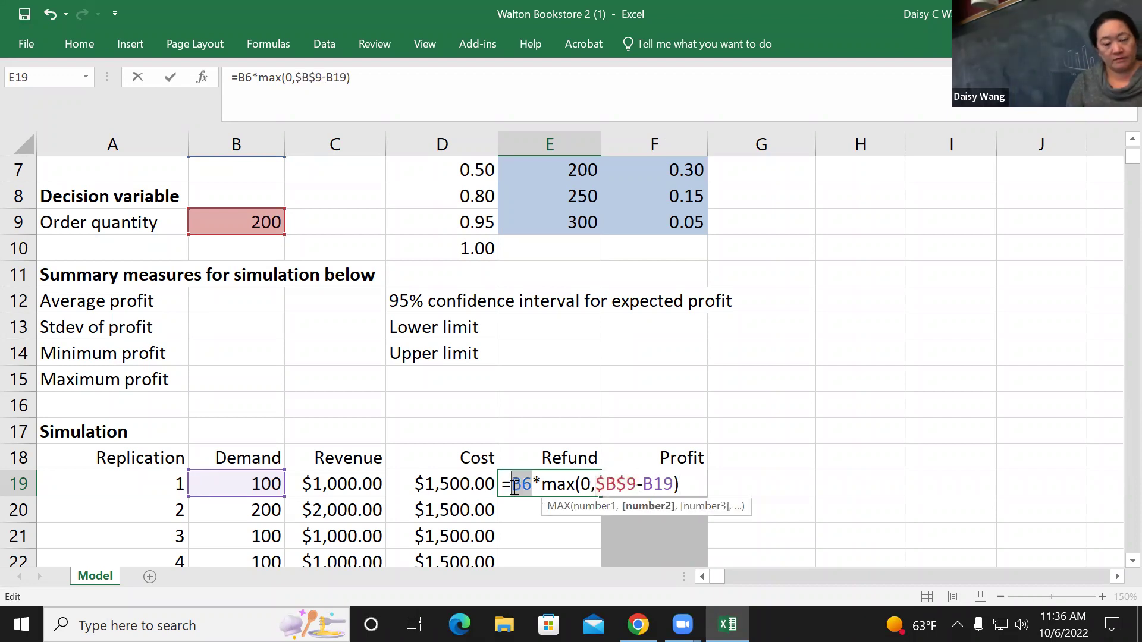
key("F4")
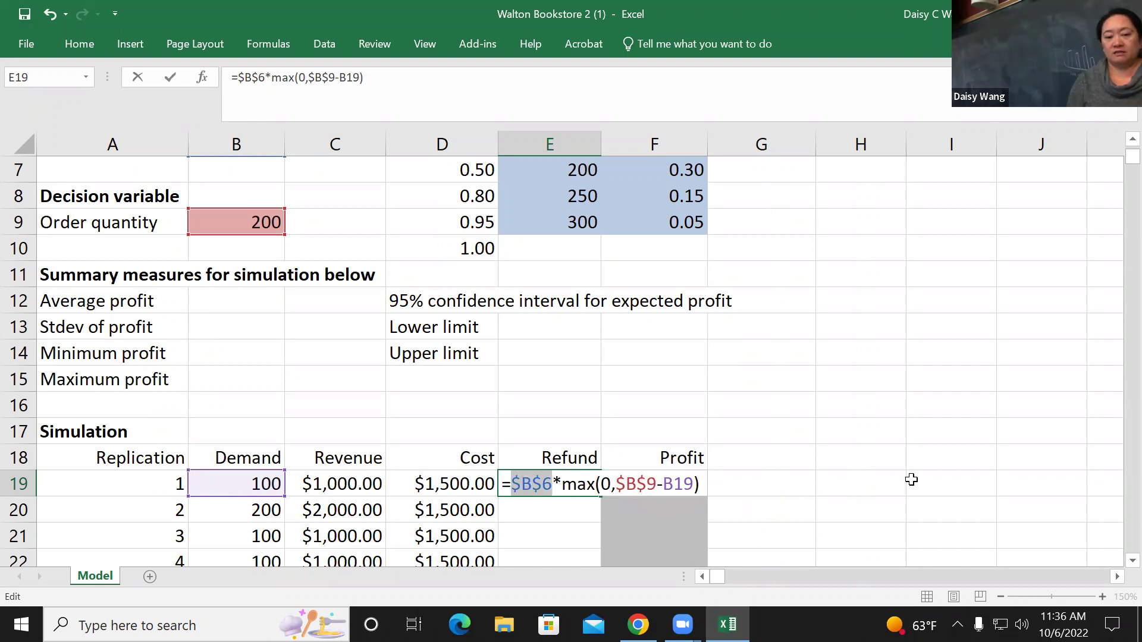
key("Return")
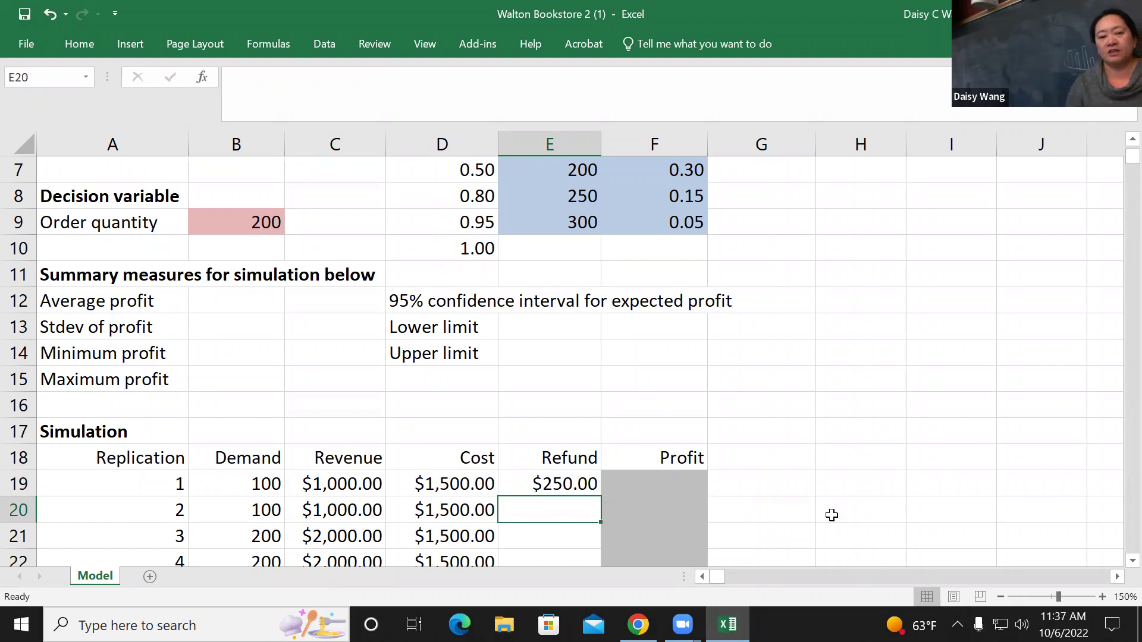
- Fill the Refund formula from E19 down to E21 only and inspect the references of the Cost formula in D19
scroll(836, 513, "up", 2)
scroll(830, 516, "down", 1)
scroll(830, 516, "down", 1)
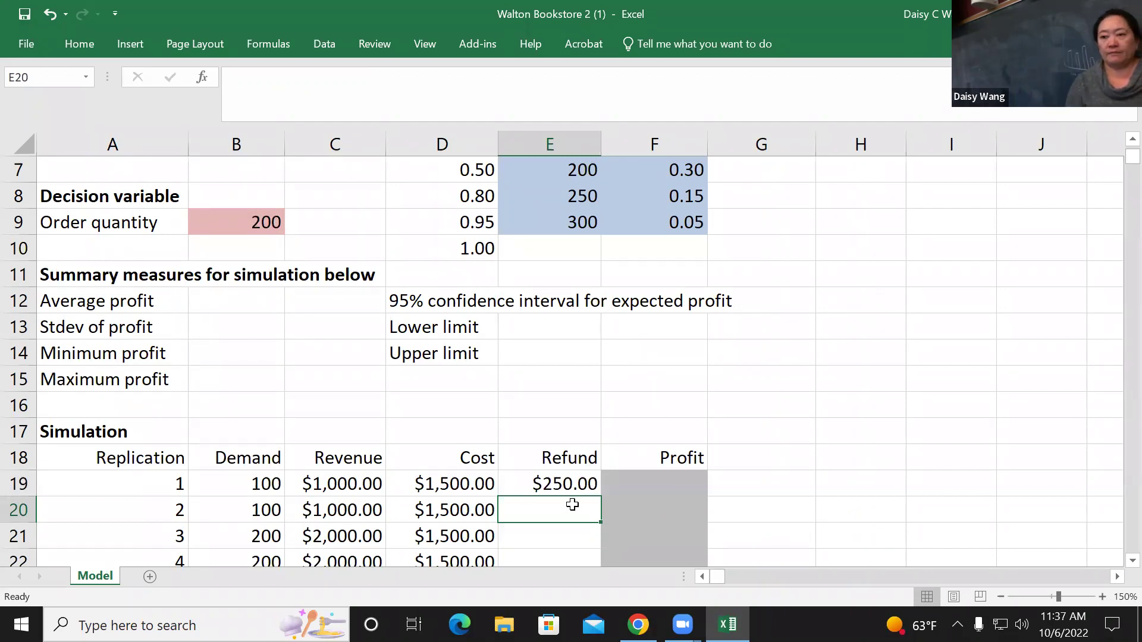
scroll(574, 509, "down", 1)
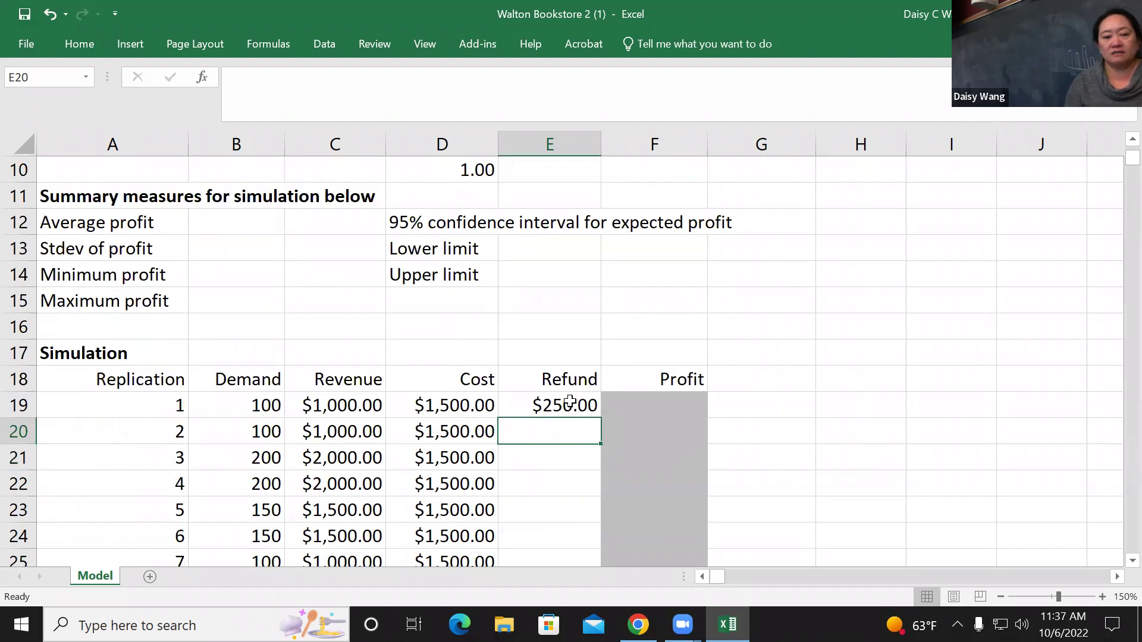
left_click(570, 402)
left_click_drag(600, 420, 595, 467)
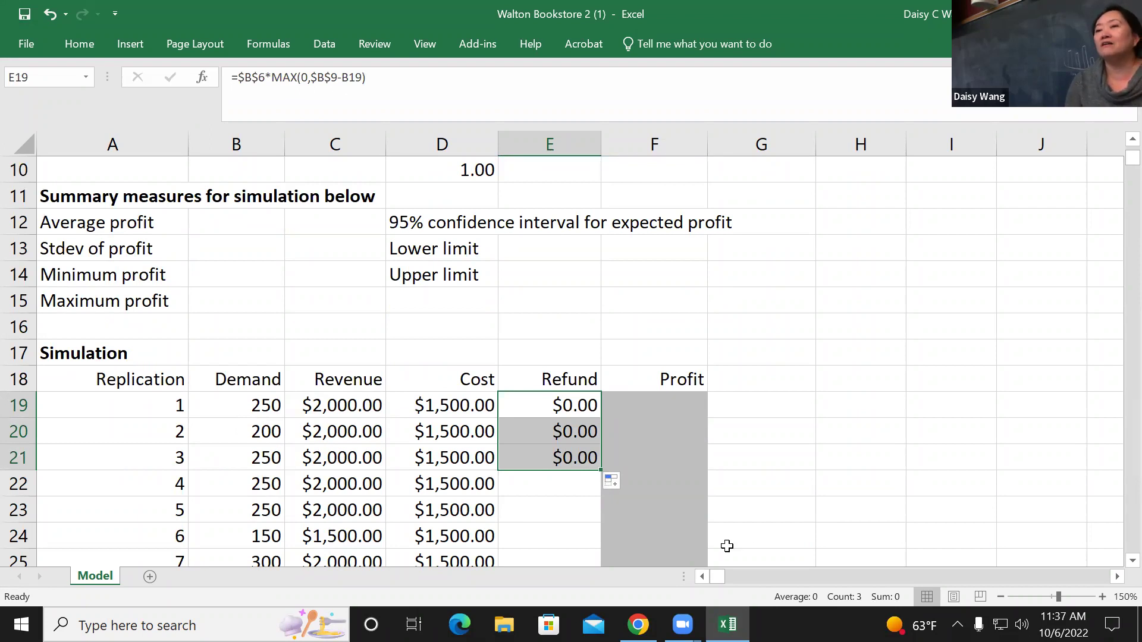
left_click(455, 405)
double_click(455, 405)
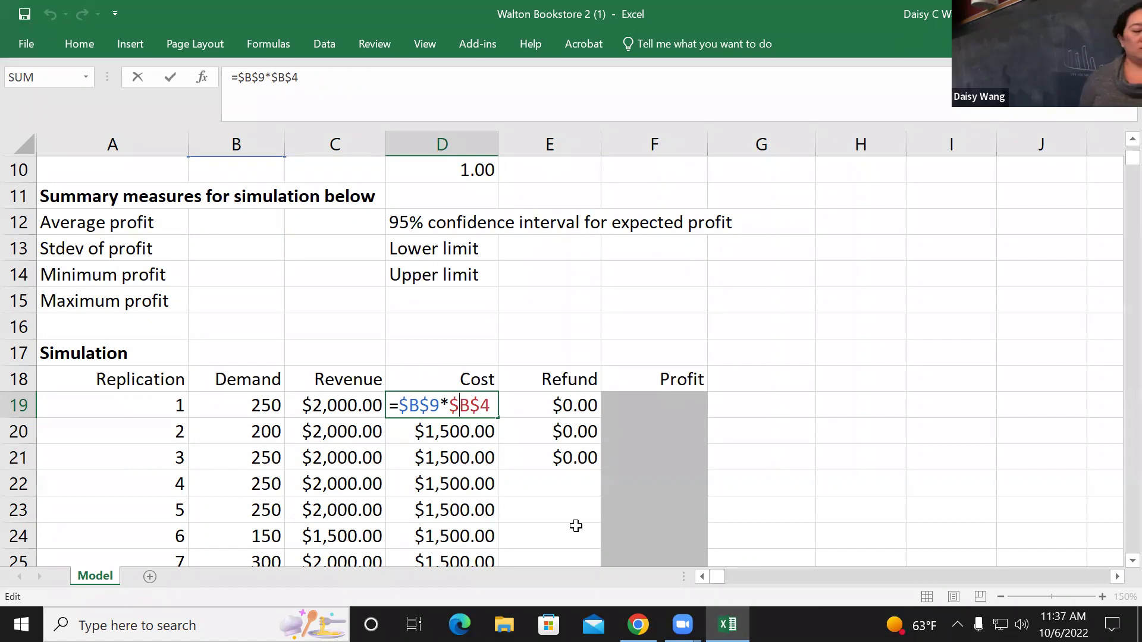
- Fill the Refund formula from E19 down to replication 1000 in E1018 and look back over the filled rows
left_click(566, 409)
left_click_drag(600, 418, 584, 525)
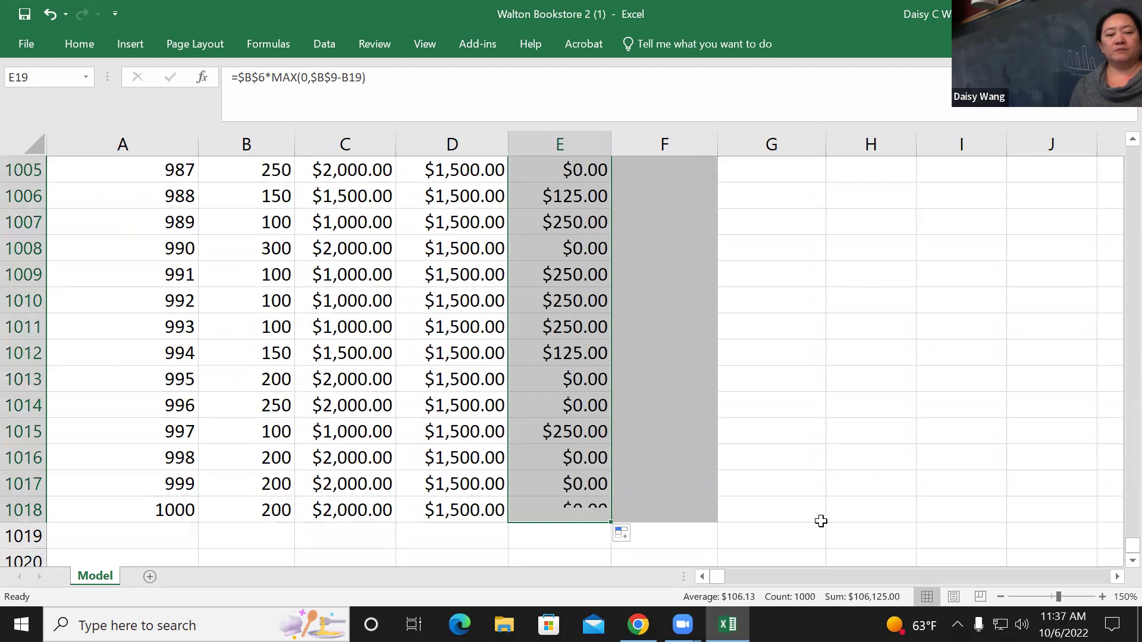
scroll(820, 523, "up", 5)
scroll(820, 523, "up", 20)
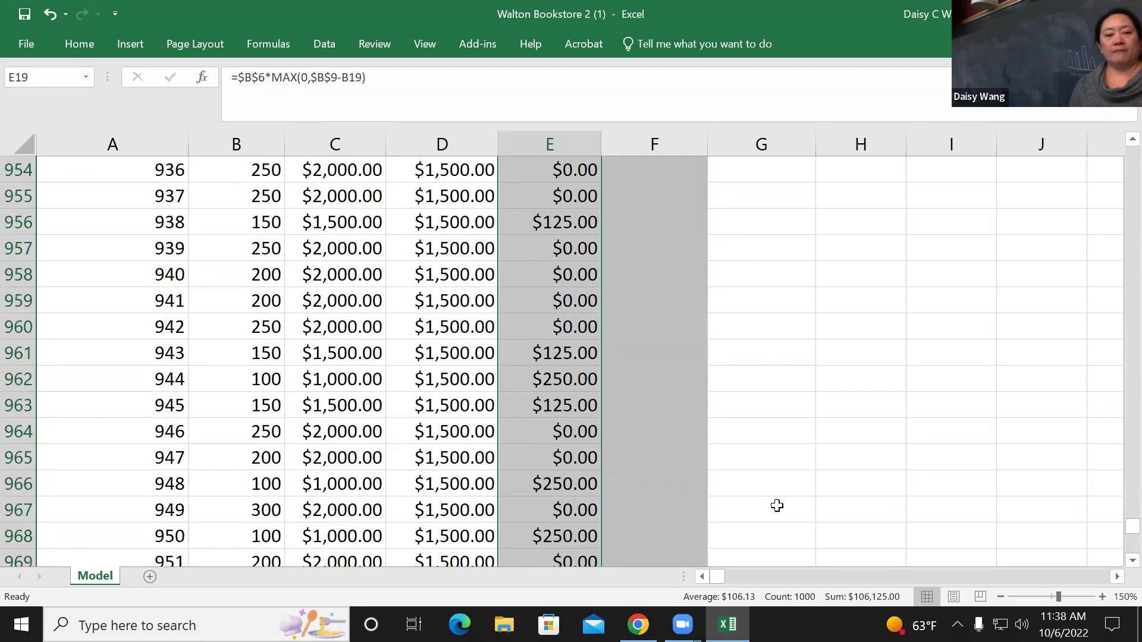
left_click(790, 386)
scroll(754, 410, "up", 20)
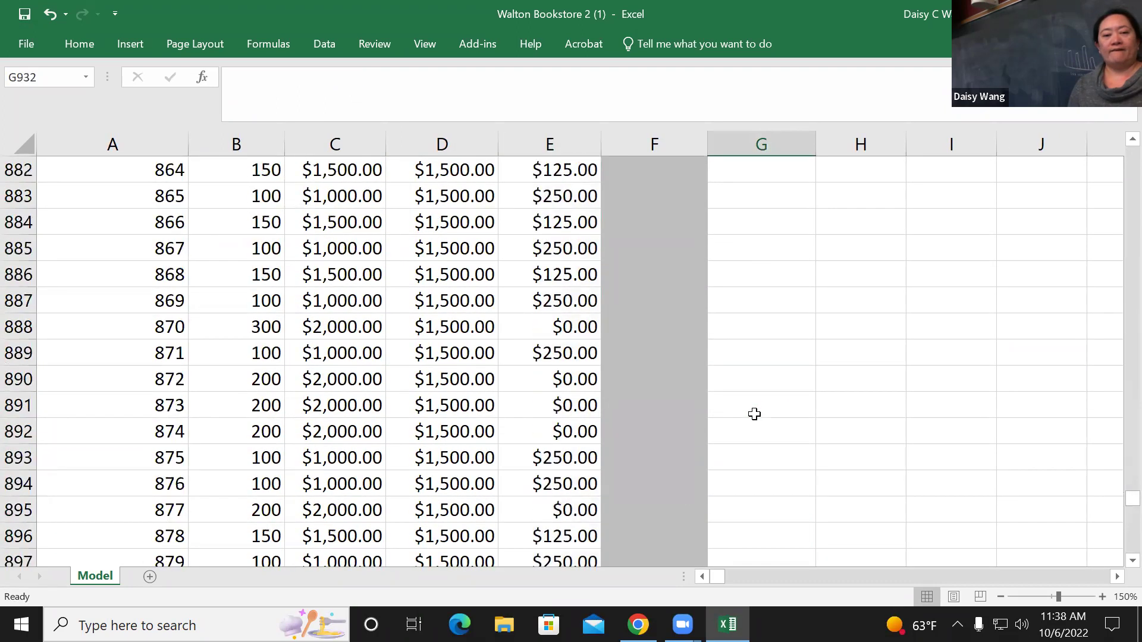
scroll(746, 419, "up", 20)
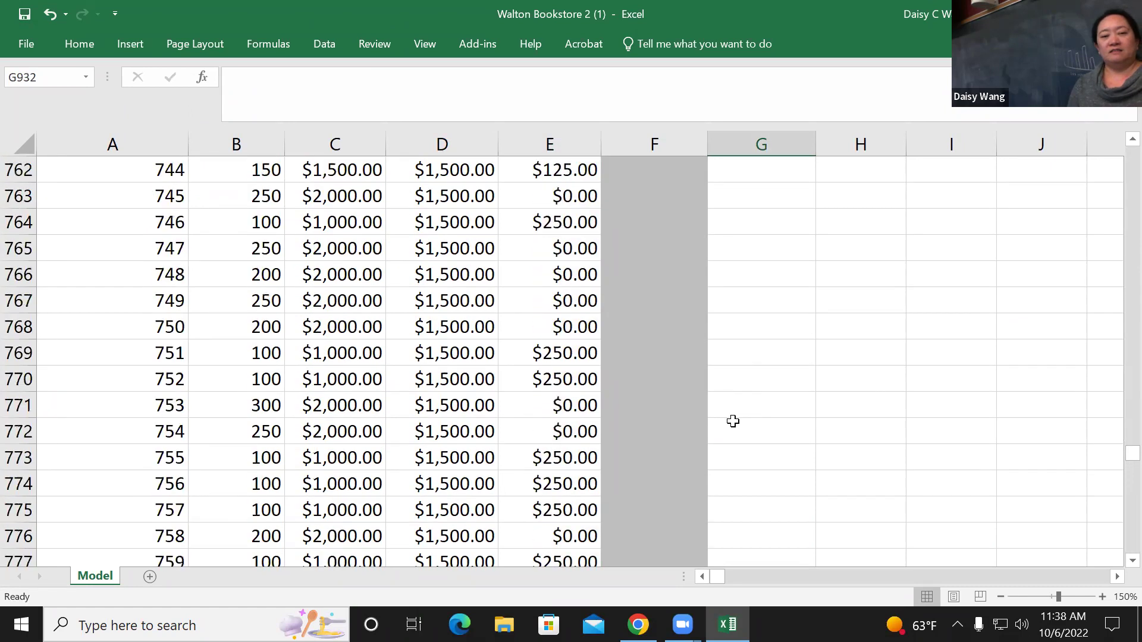
scroll(715, 422, "up", 20)
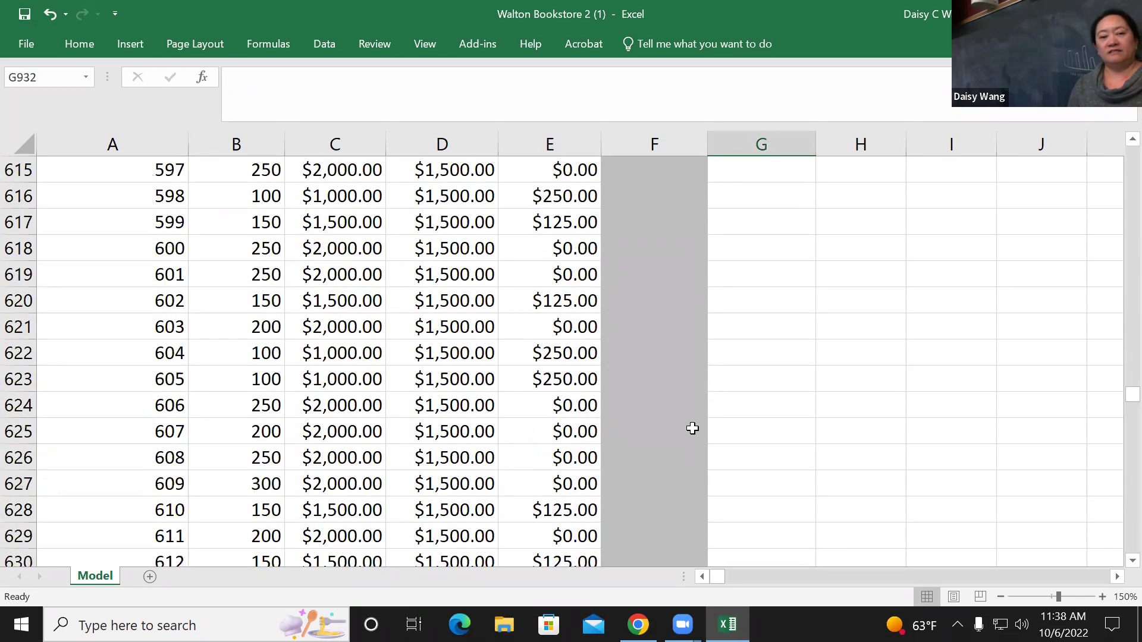
scroll(686, 428, "up", 20)
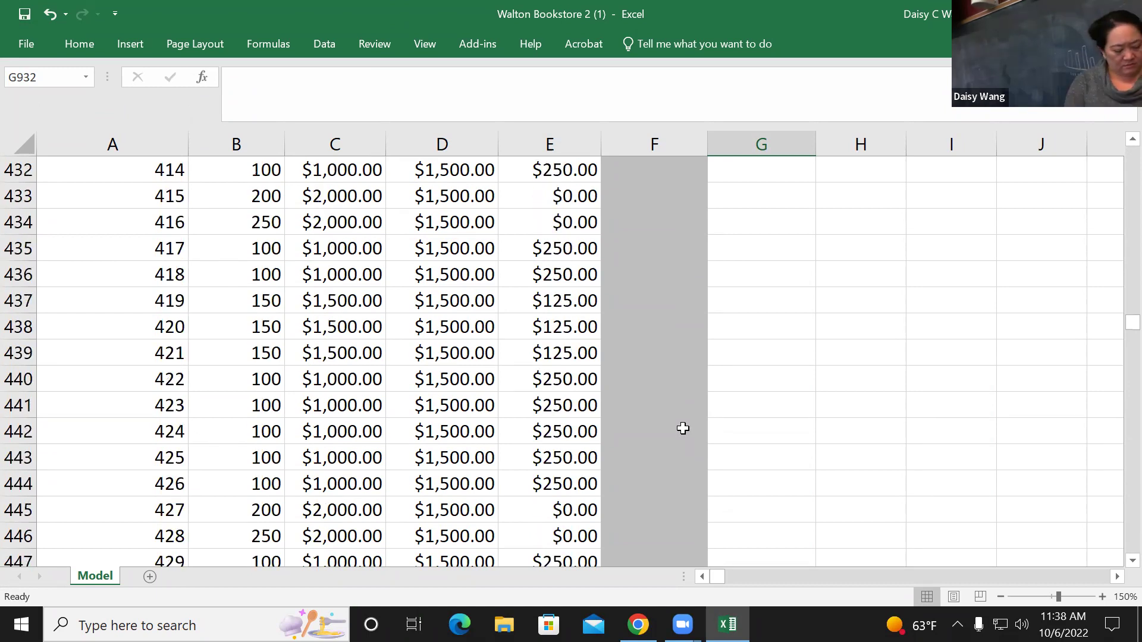
- Enter the Profit formula =C19-D19+E19 in F19 as revenue minus cost plus refund
key("ctrl+Home")
scroll(702, 419, "down", 4)
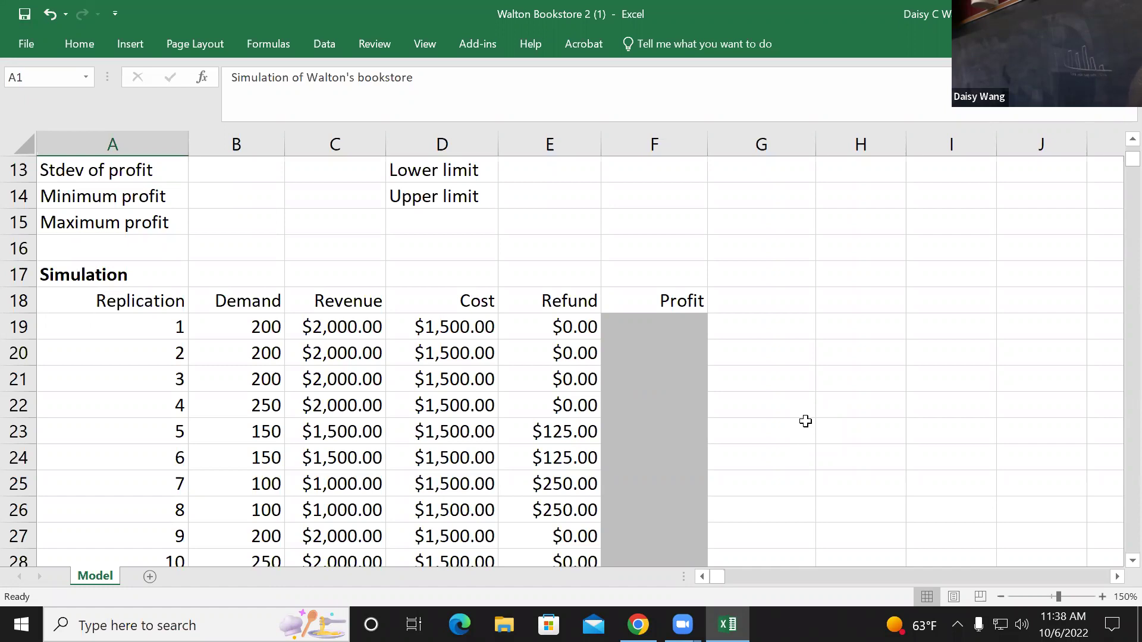
left_click(675, 325)
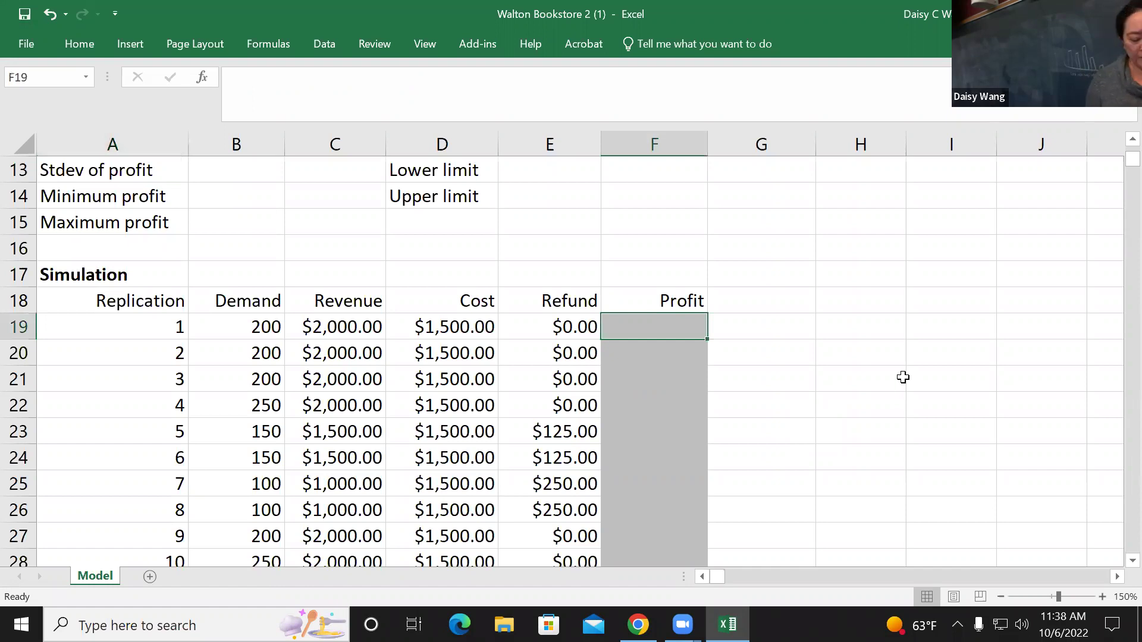
type("=")
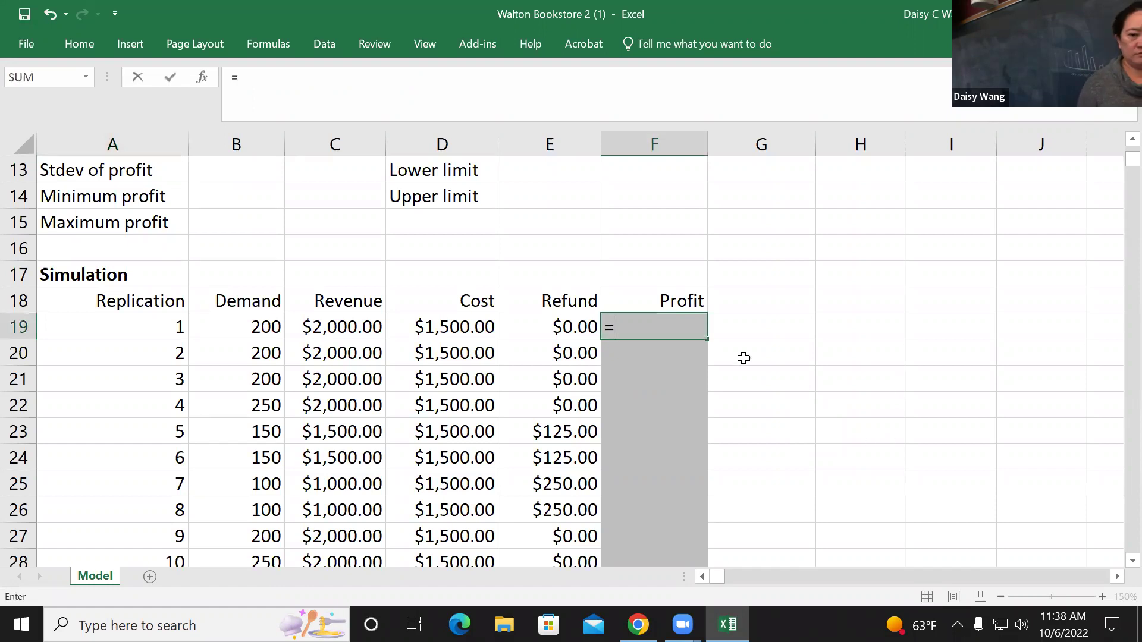
key("Left")
key("Left")
key("Left")
type("-")
left_click(453, 322)
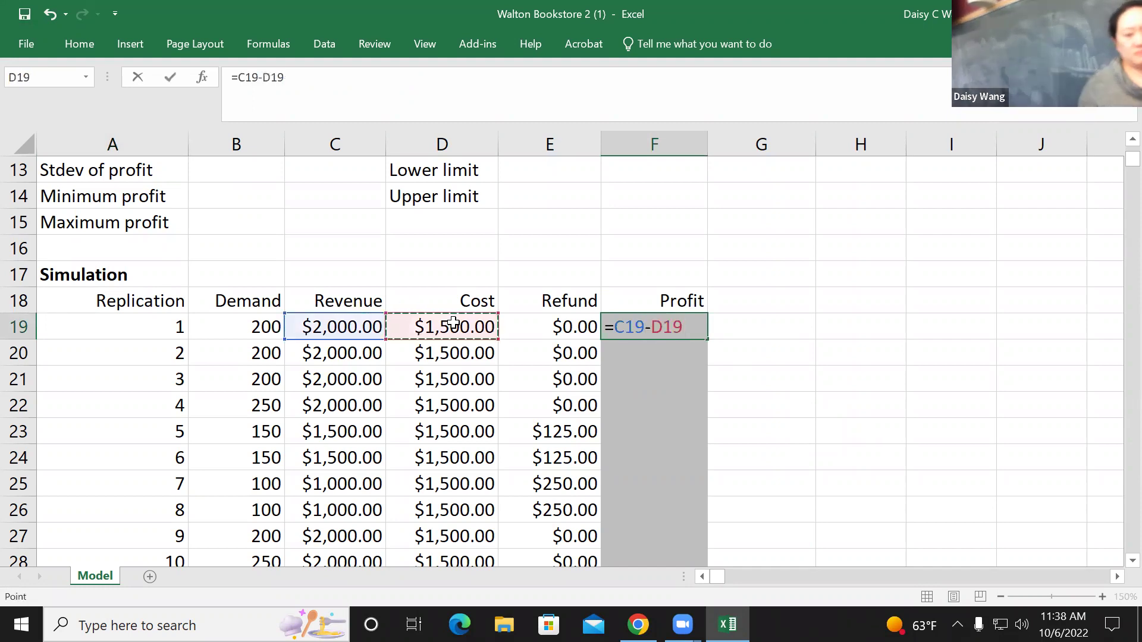
type("+")
left_click(539, 333)
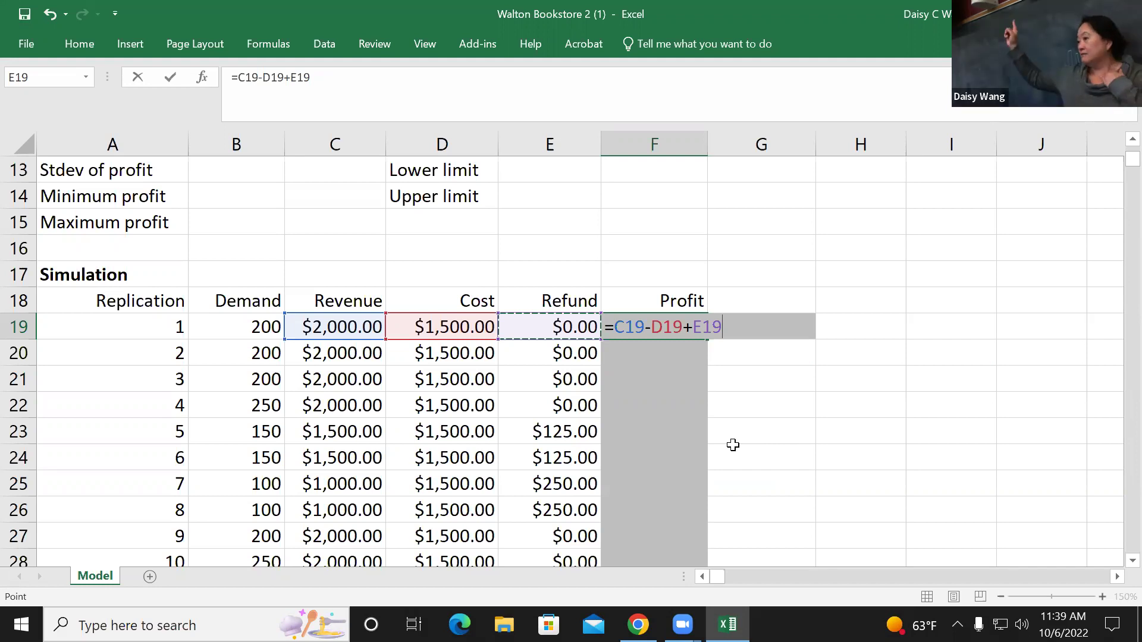
key("Return")
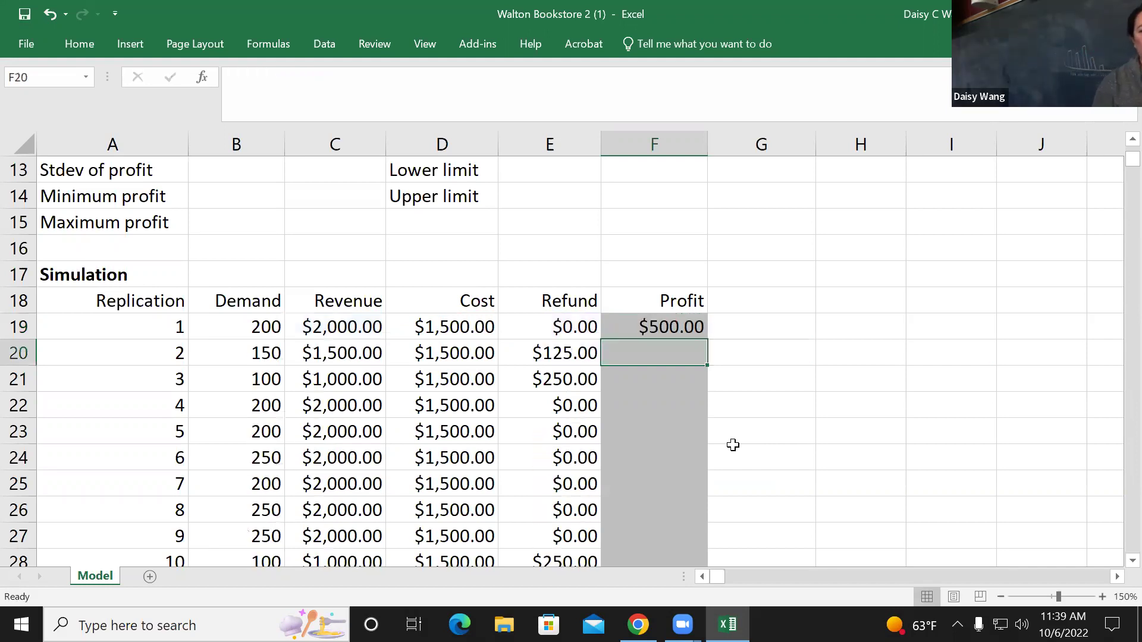
- Fill the Profit formula from F19 down to replication 1000 in F1018 and check the copied formula in F1013
left_click(692, 333)
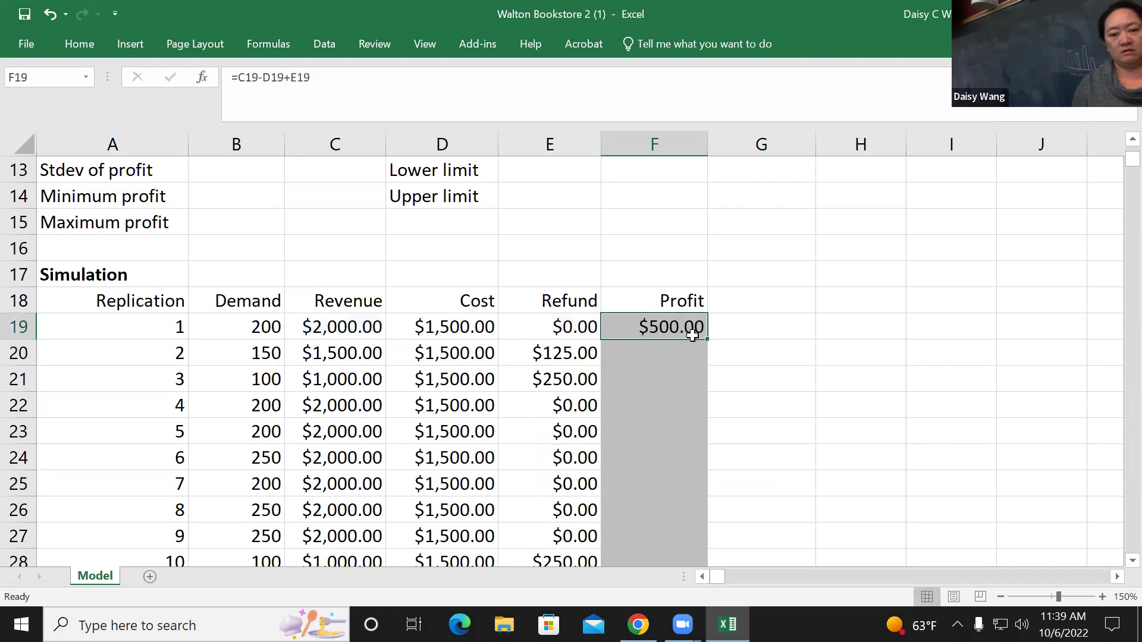
left_click_drag(708, 340, 737, 536)
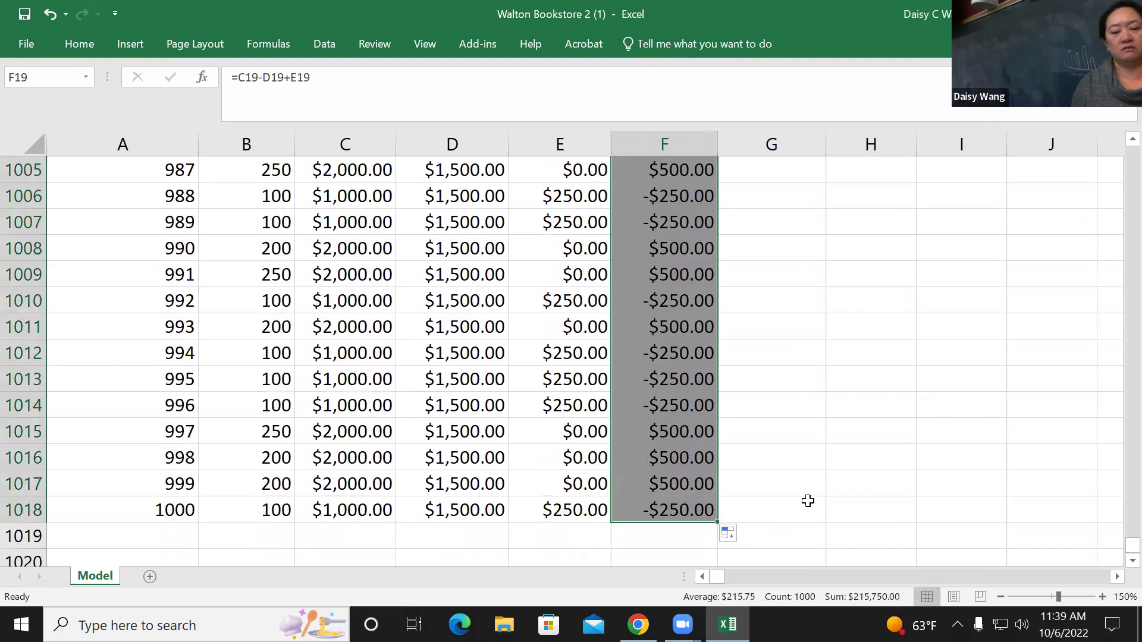
left_click(673, 379)
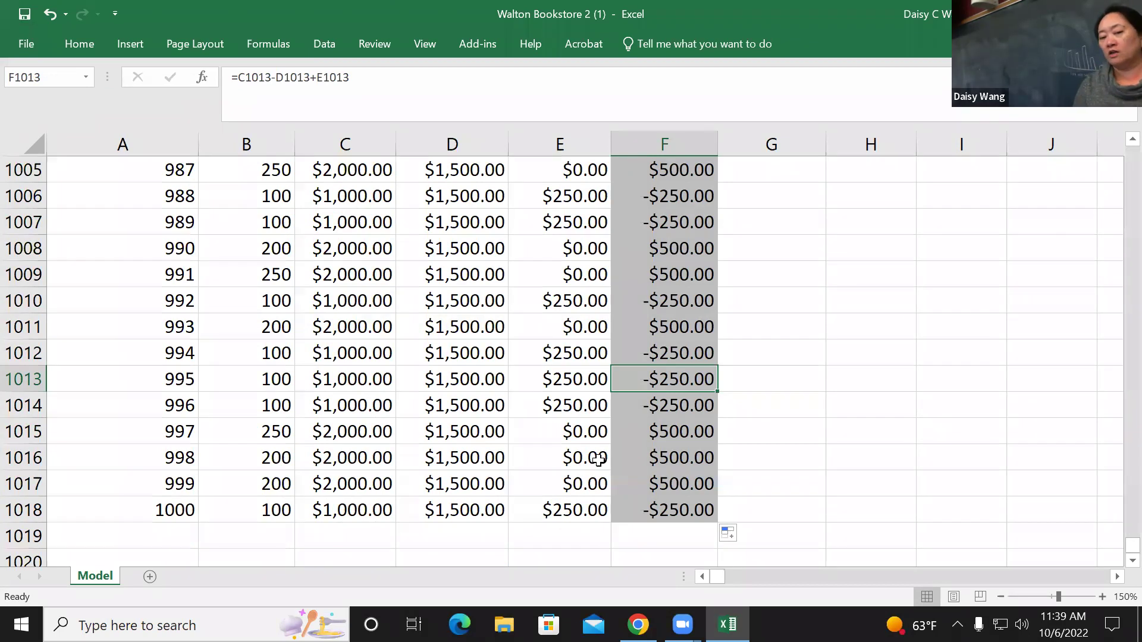
scroll(812, 472, "up", 18)
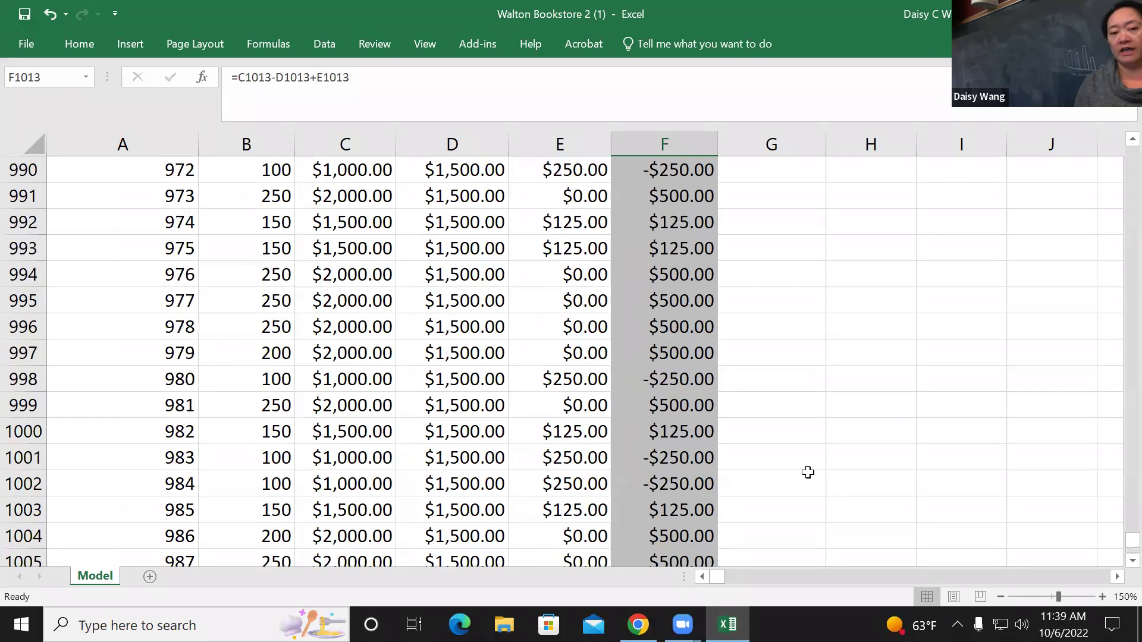
scroll(792, 466, "up", 20)
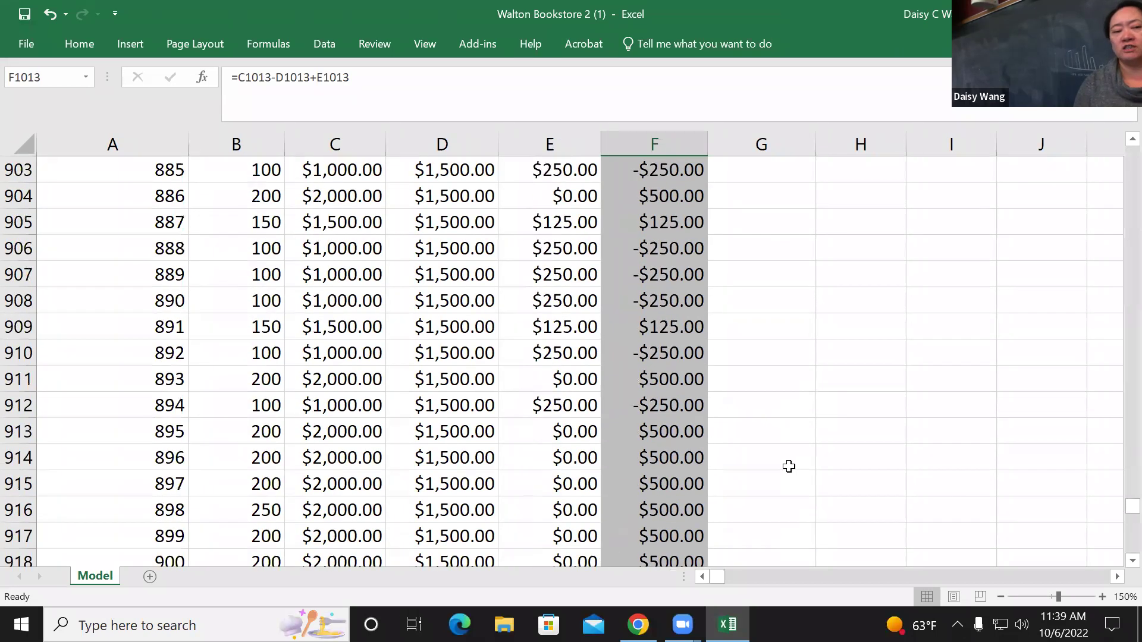
key("ctrl+c")
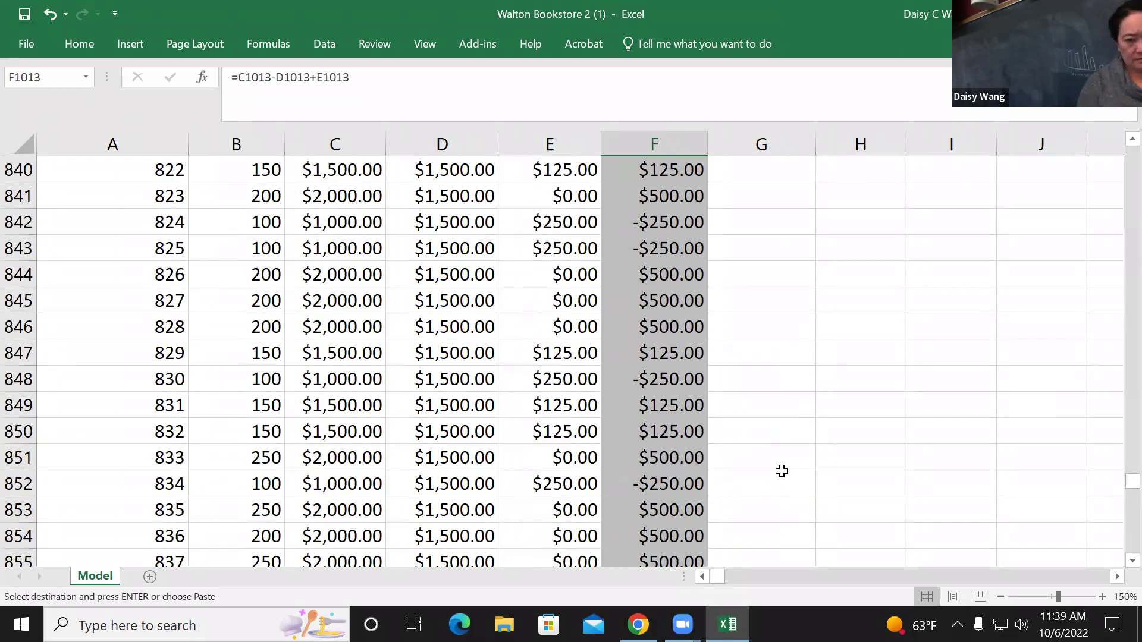
scroll(782, 471, "down", 1)
key("Return")
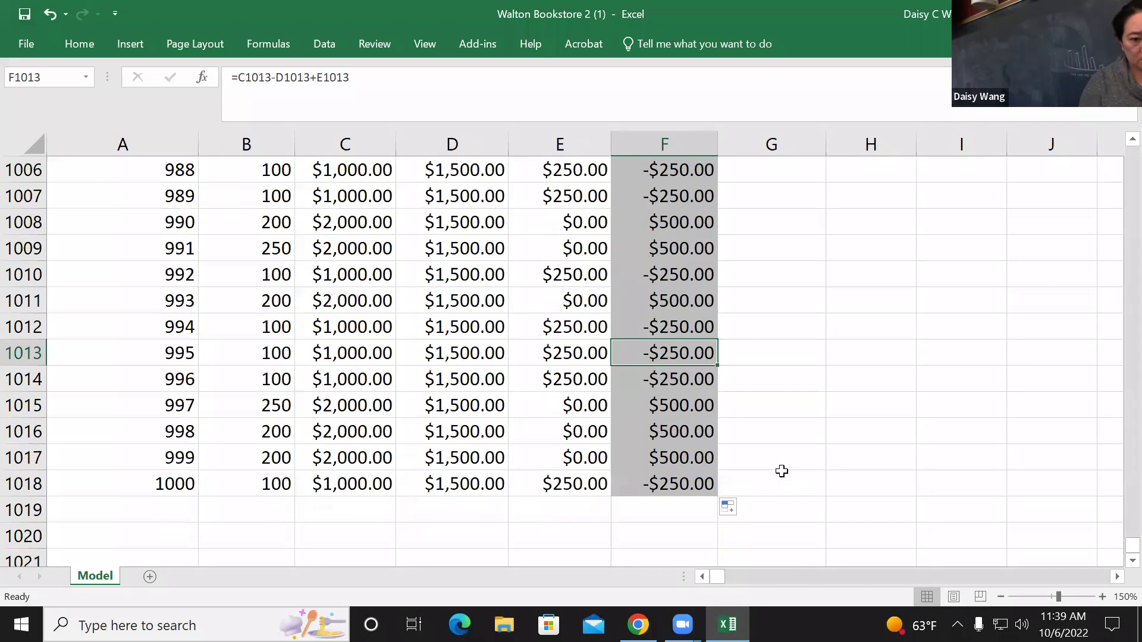
- Enter =AVERAGE(F19:F1018) in B12 to calculate the average profit over all replications
key("ctrl+Home")
scroll(737, 470, "down", 2)
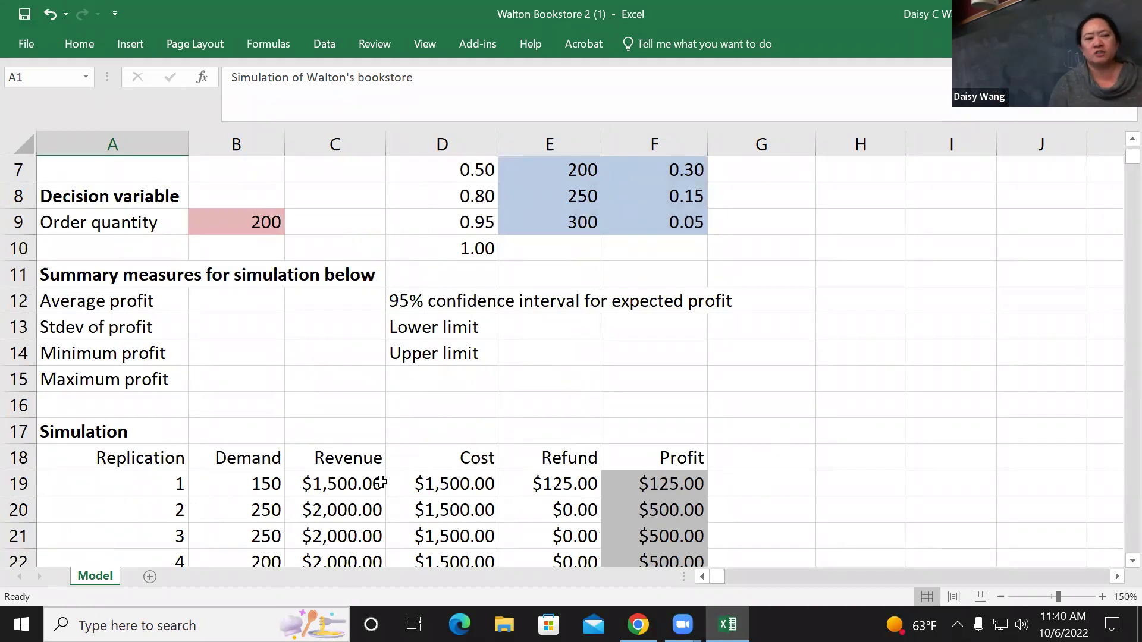
left_click(248, 301)
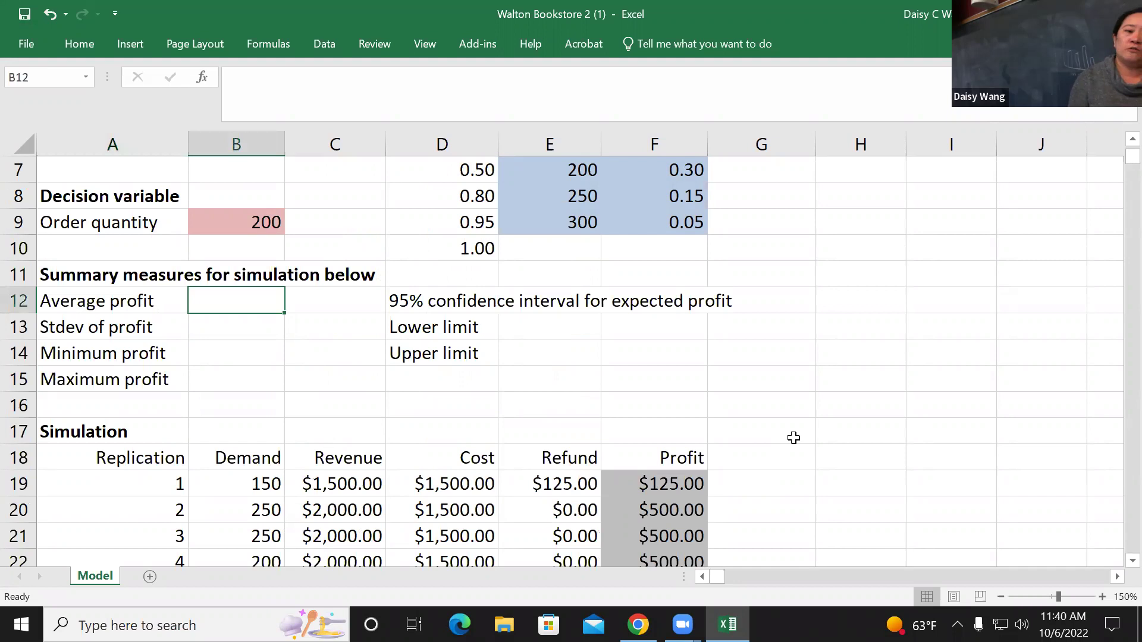
type("=a")
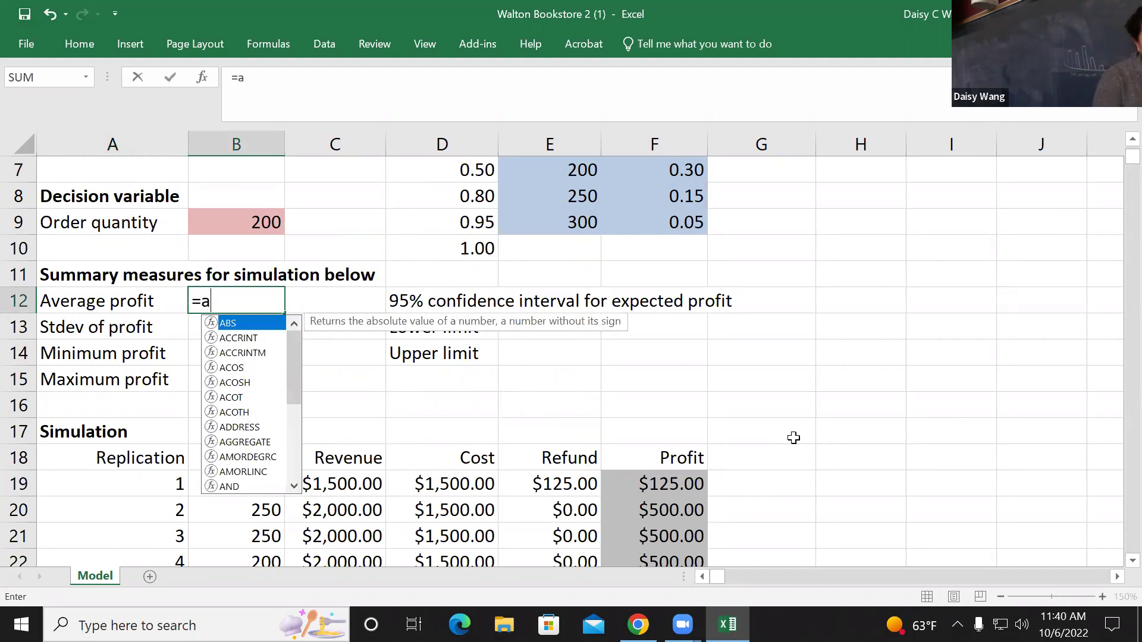
type("ve")
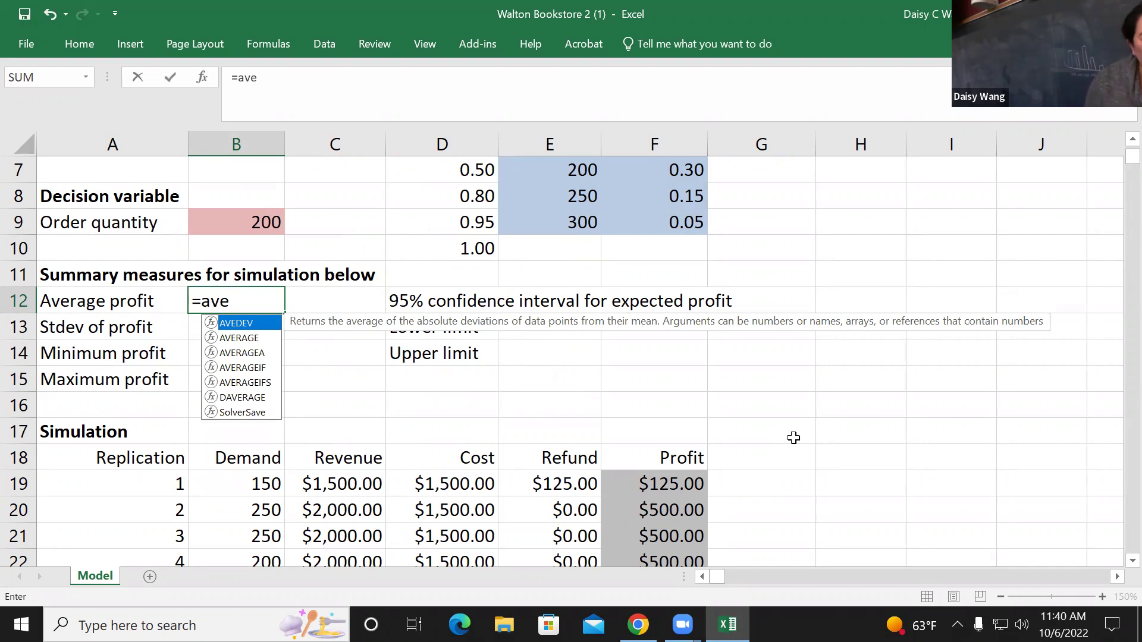
left_click(246, 338)
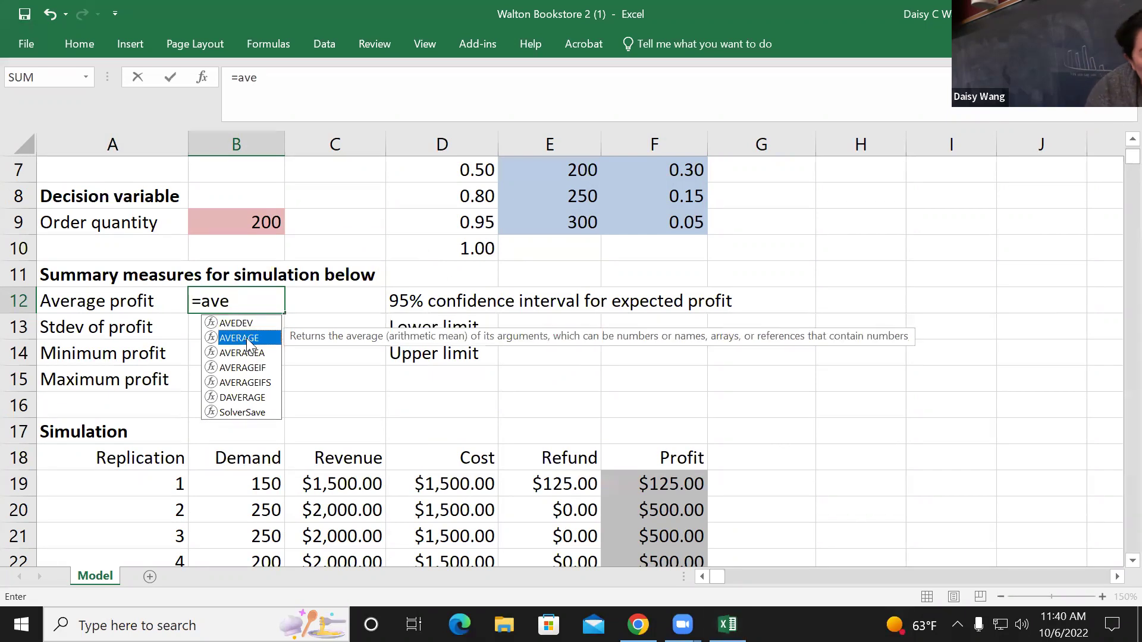
double_click(246, 338)
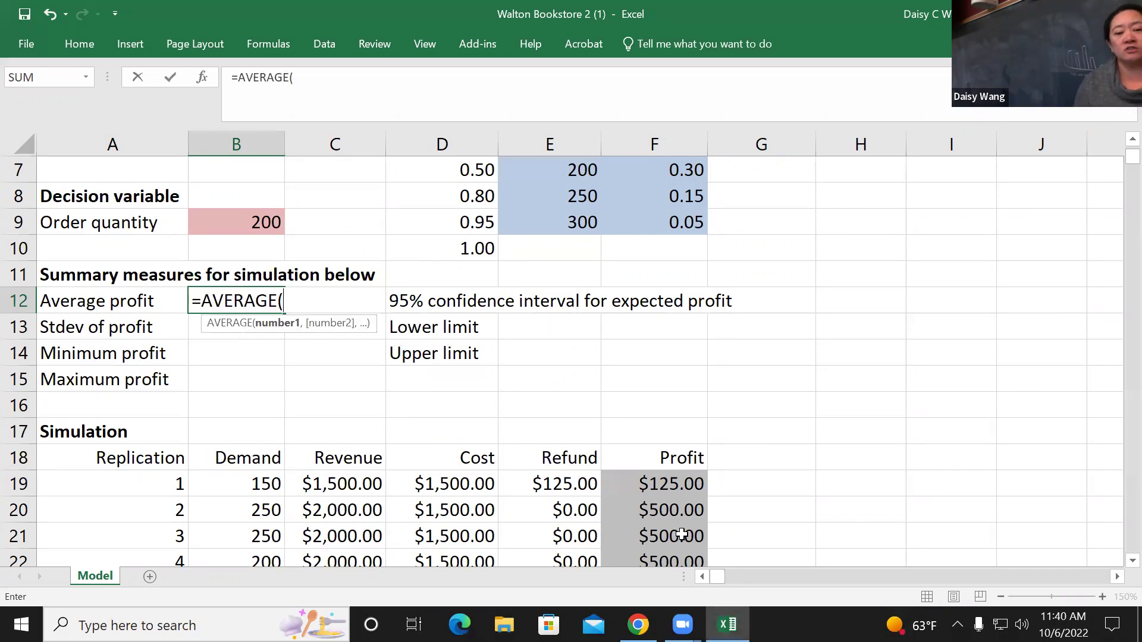
left_click(655, 482)
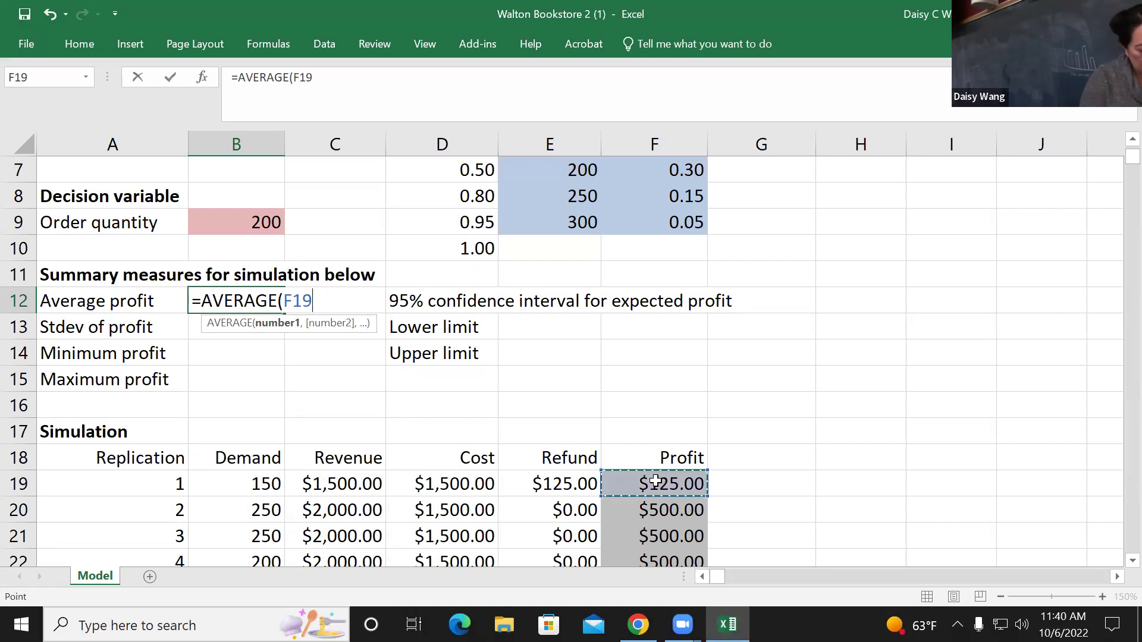
type(":F1")
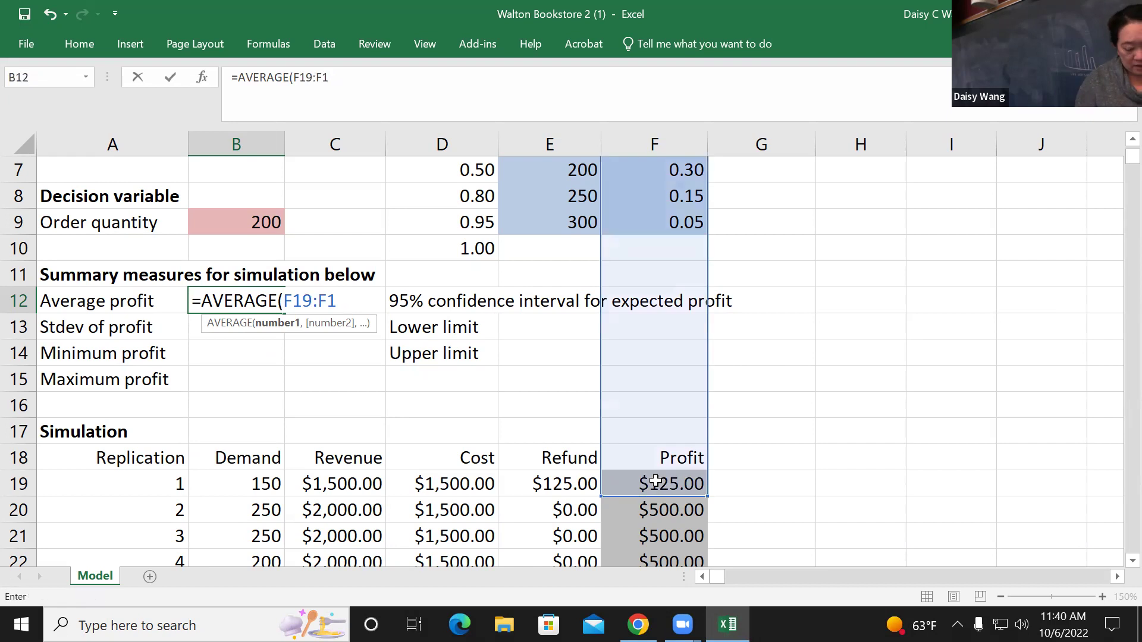
type("8")
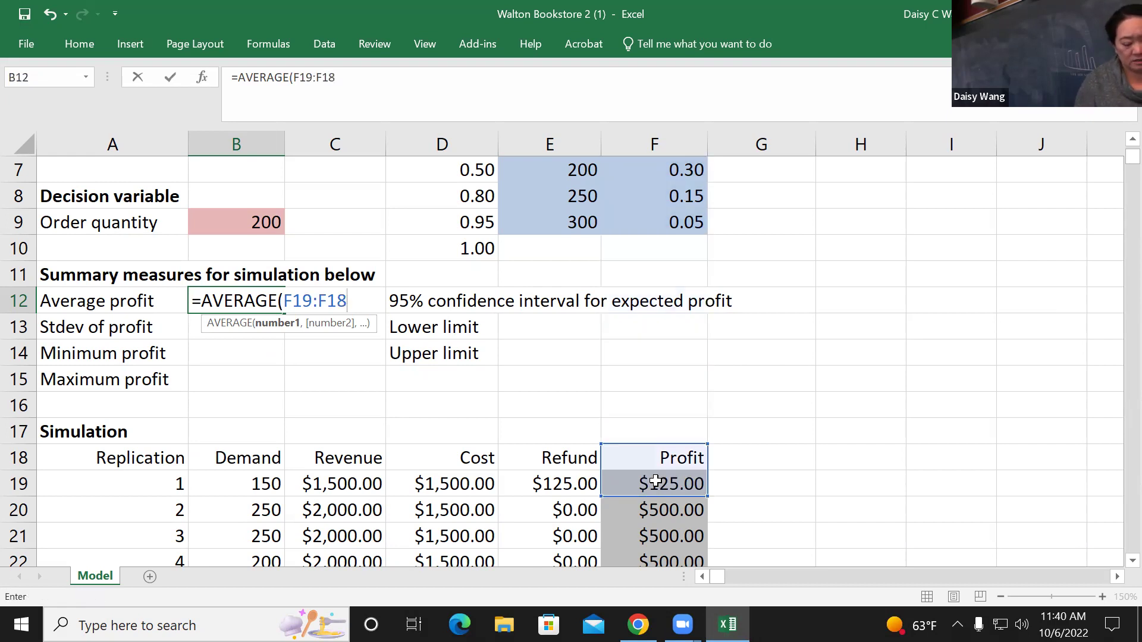
key("BackSpace")
type("018")
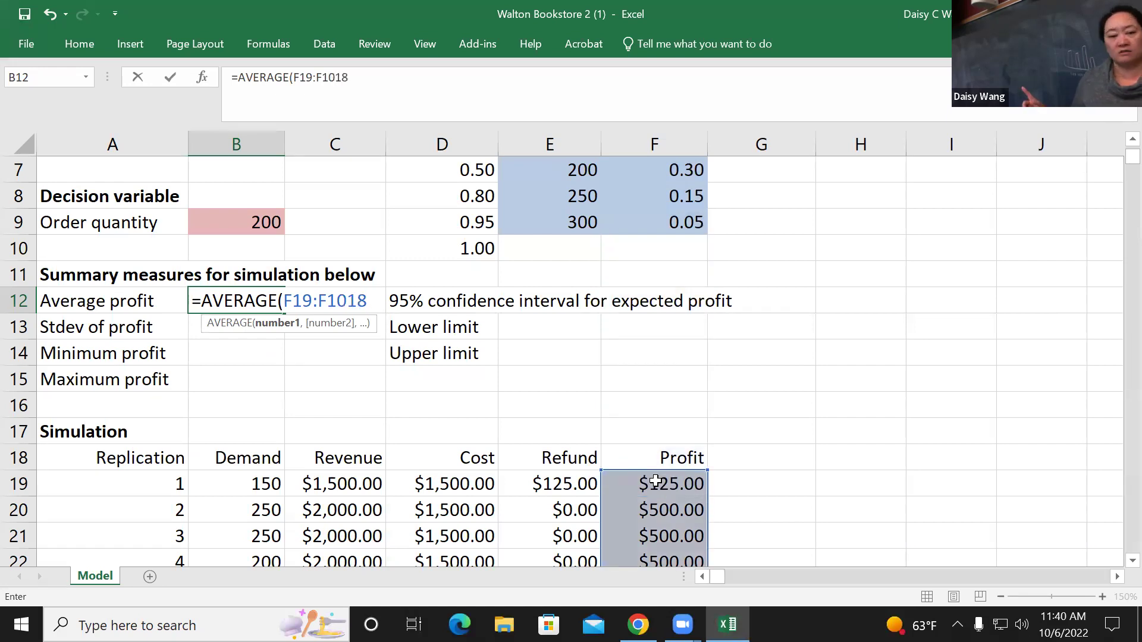
type(")")
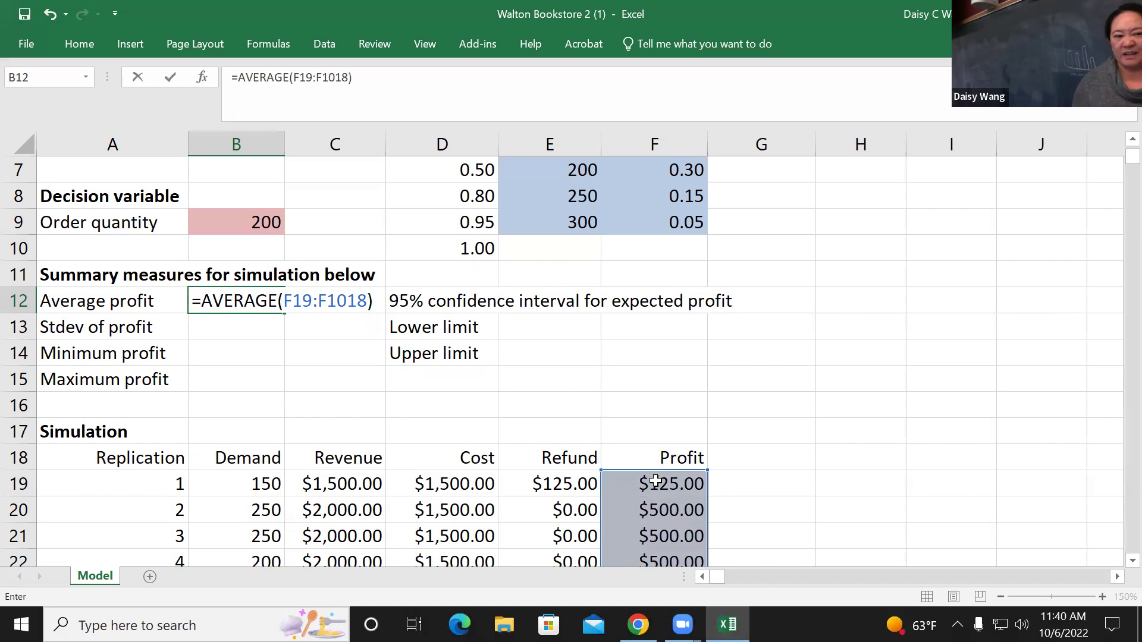
key("Return")
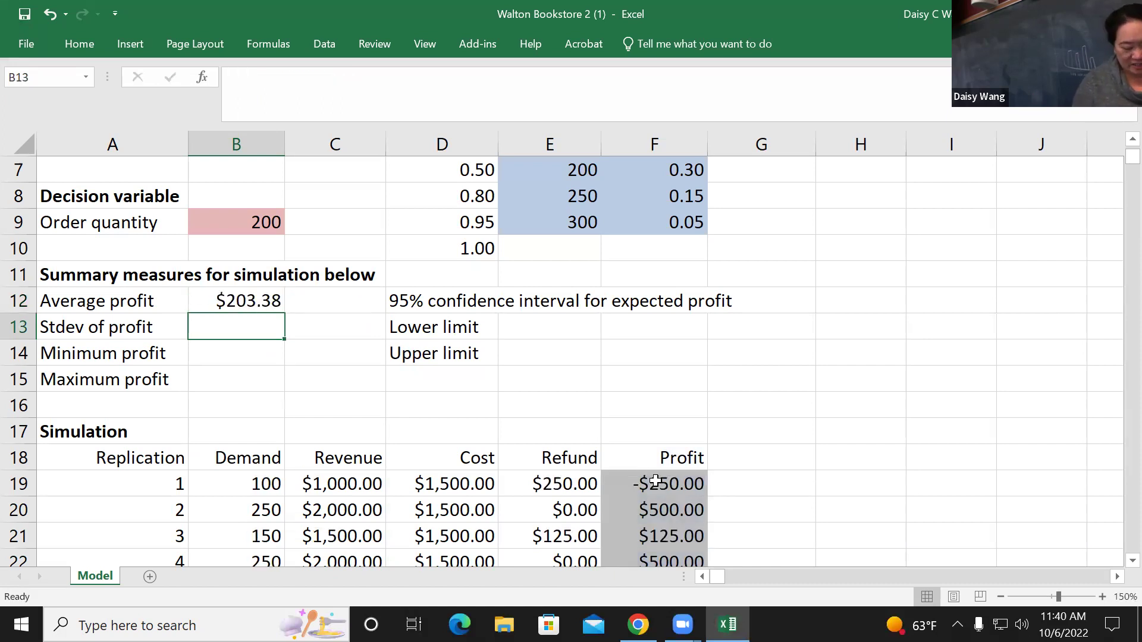
- Look down the simulation rows for the end of the data and return to the start of the sheet
key("Page_Down")
key("Page_Down")
key("Page_Down")
key("Page_Down")
key("Page_Down")
key("Page_Down")
key("Page_Down")
key("Page_Down")
key("Page_Down")
key("Page_Down")
key("Page_Down")
key("Page_Down")
key("Page_Down")
key("Page_Down")
key("Page_Down")
key("Page_Down")
key("Page_Down")
key("Page_Down")
key("Page_Down")
key("Page_Down")
key("Page_Down")
key("Page_Down")
key("Page_Down")
key("Page_Down")
key("Page_Down")
key("Page_Down")
key("Page_Down")
key("Page_Down")
key("Page_Down")
key("Page_Down")
key("Page_Down")
key("Page_Down")
key("Page_Down")
key("Page_Down")
key("Page_Down")
key("Page_Down")
key("Page_Down")
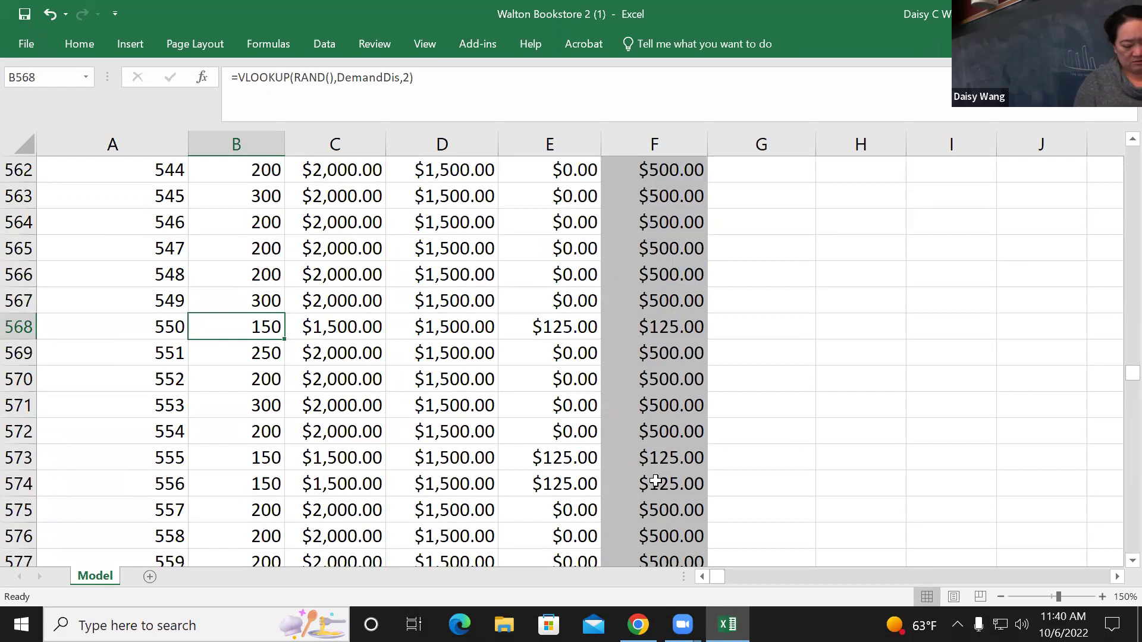
key("ctrl+End")
scroll(655, 480, "up", 6)
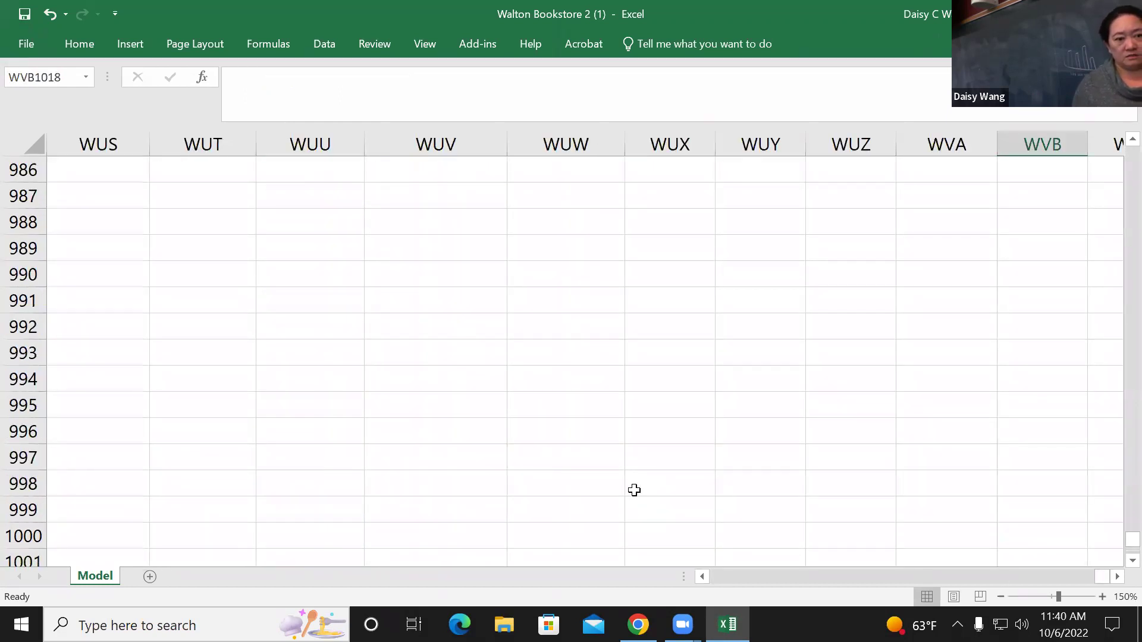
scroll(634, 490, "up", 5)
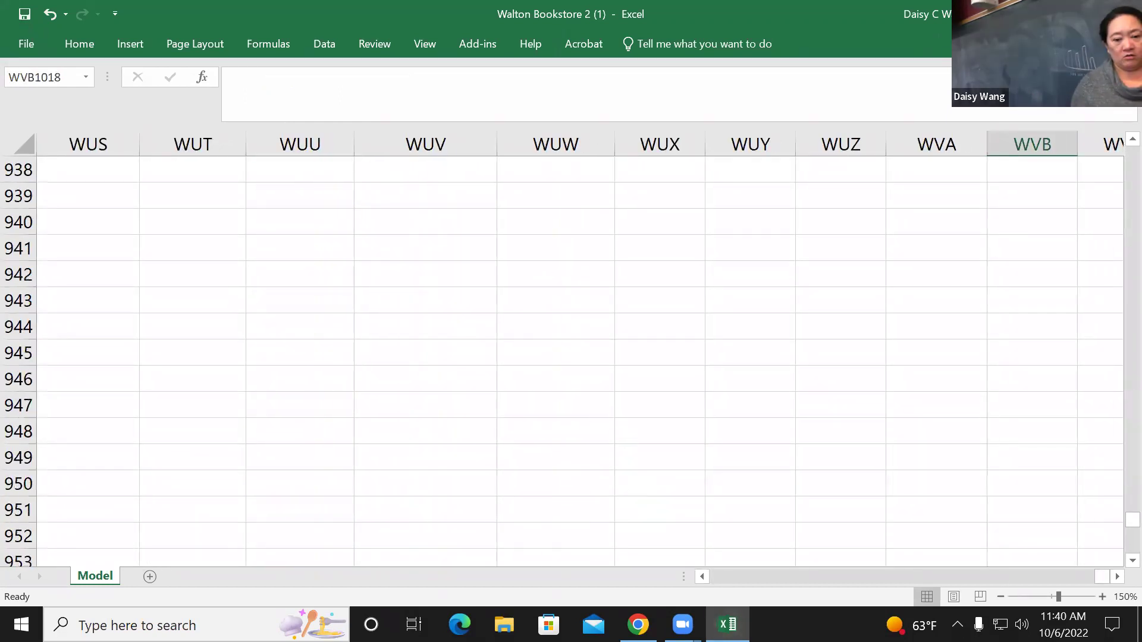
left_click(742, 576)
left_click(742, 576)
left_click_drag(741, 575, 738, 575)
key("ctrl+Home")
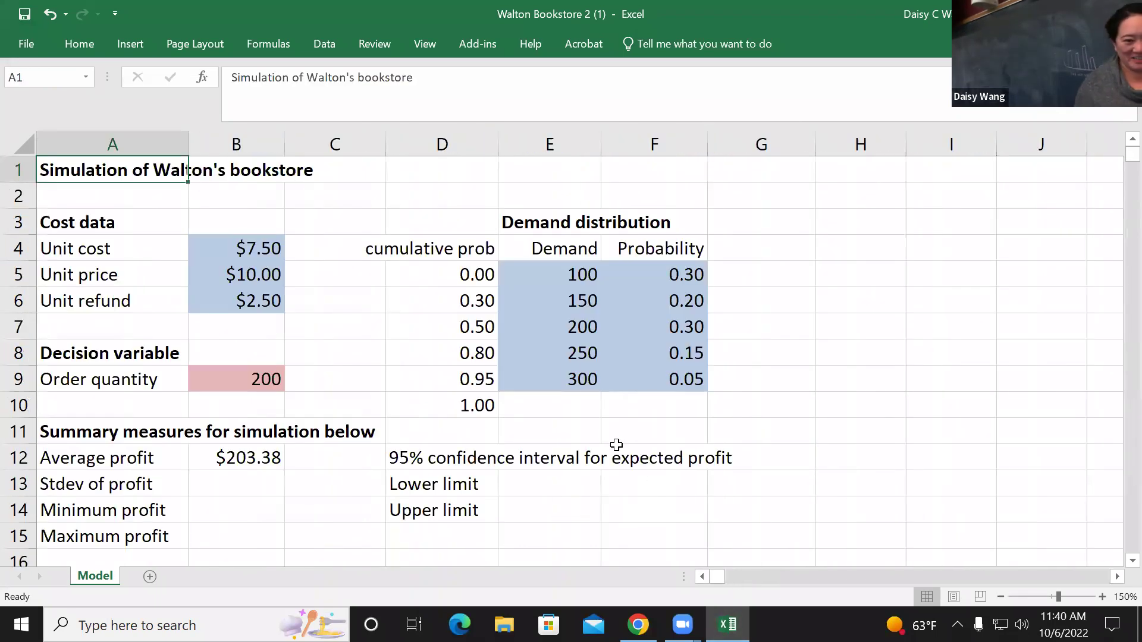
- Examine the replications from the start of the sheet to the last one, in row 1018, to check where the Profit range ends
scroll(595, 429, "down", 20)
scroll(604, 415, "down", 20)
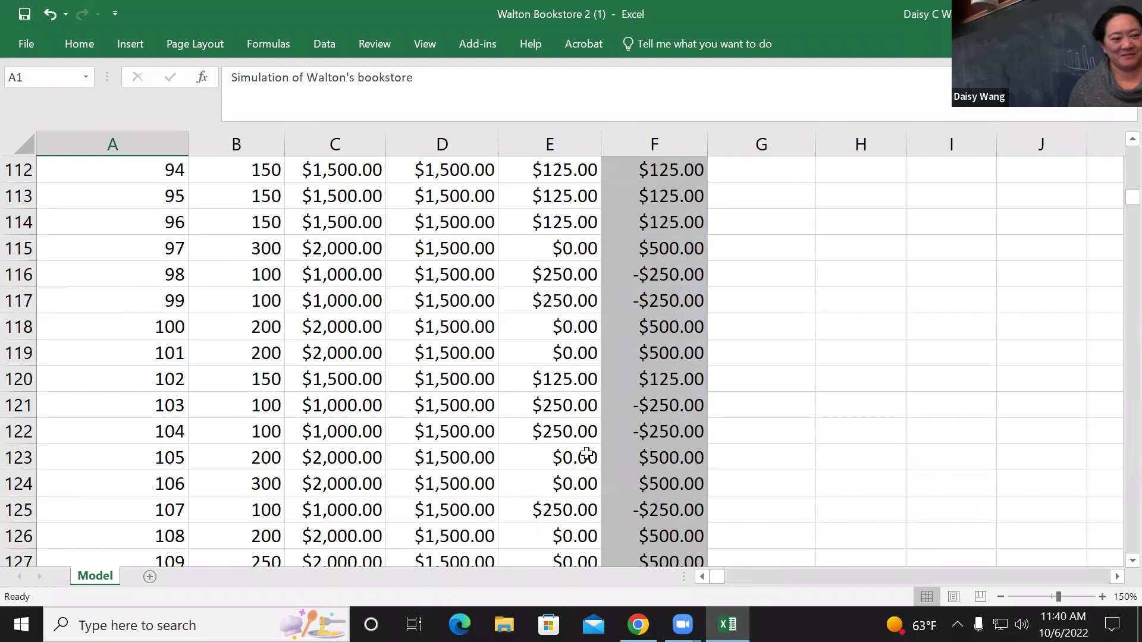
key("Page_Down")
key("Page_Down")
key("Page_Down")
key("Page_Down")
key("Page_Down")
key("Page_Down")
key("Page_Down")
key("Page_Down")
key("Page_Down")
key("Page_Down")
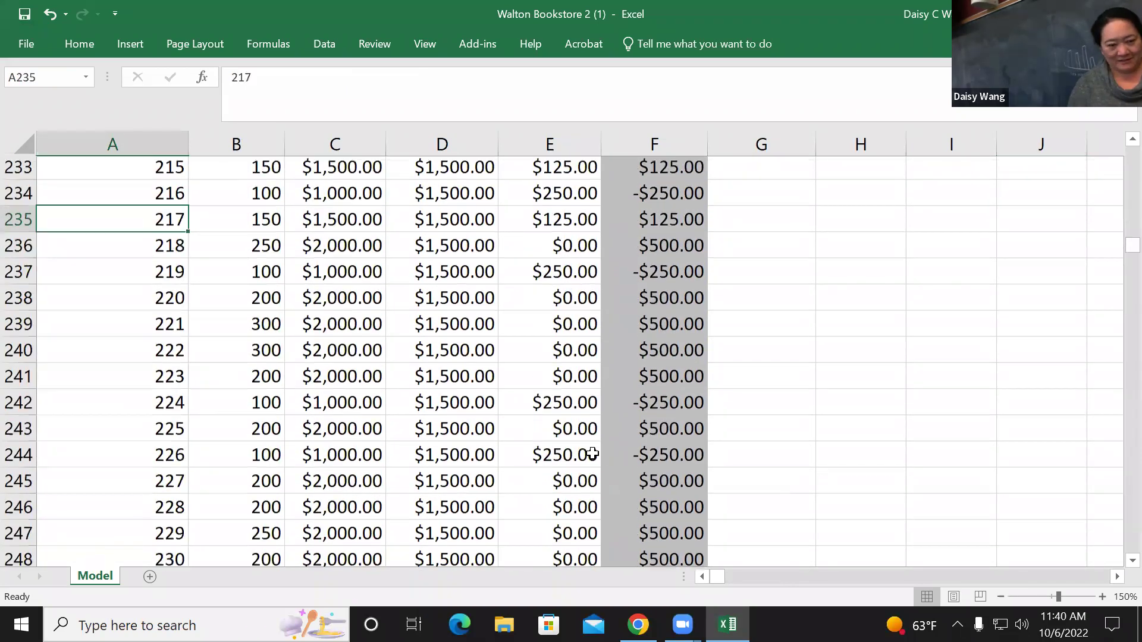
key("Page_Down")
key("Page_Down")
key("Page_Down")
key("Page_Down")
key("Page_Down")
key("Page_Down")
key("Page_Down")
key("Page_Down")
key("Page_Down")
key("Page_Down")
key("Page_Down")
key("Page_Down")
key("Page_Down")
key("Page_Down")
key("Page_Down")
key("Page_Down")
key("Page_Down")
key("Page_Down")
key("Page_Down")
key("Page_Down")
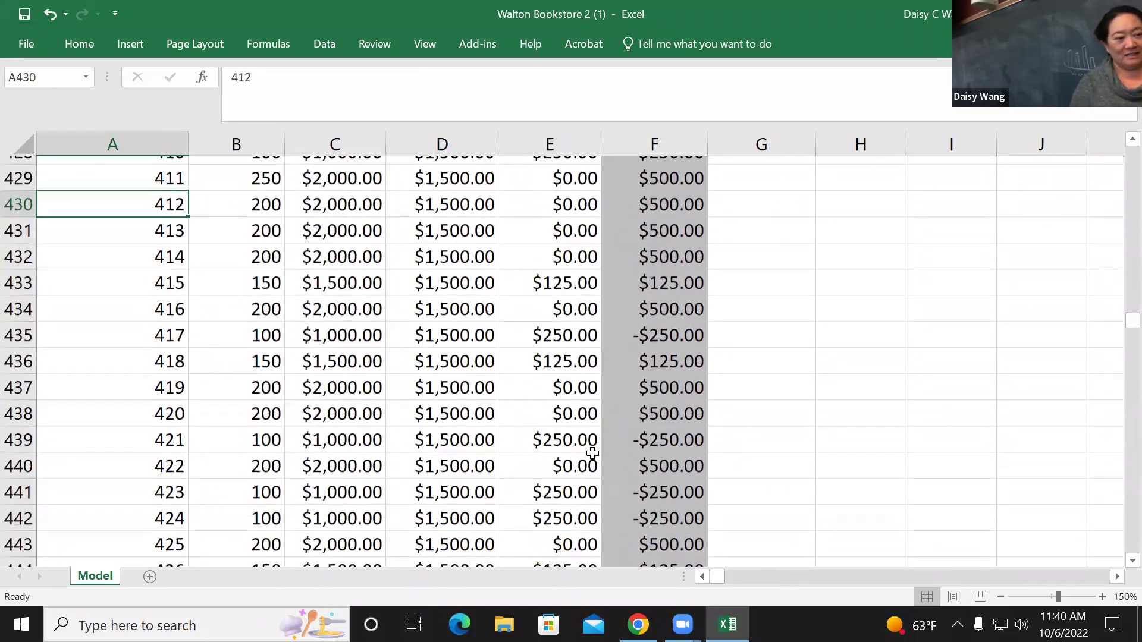
key("Page_Down")
key("Page_Down")
key("Page_Down")
key("Page_Down")
key("Page_Down")
key("Page_Down")
key("Page_Down")
key("Page_Down")
key("Page_Down")
key("Page_Down")
key("Page_Down")
key("Page_Down")
key("Page_Down")
key("Page_Down")
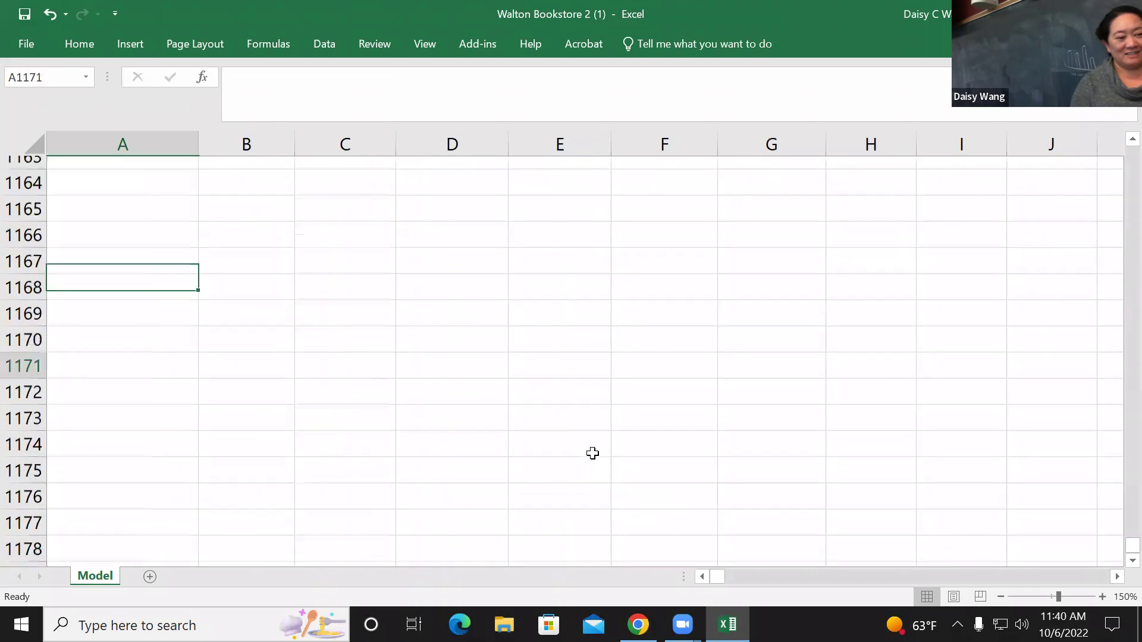
key("Page_Up")
key("Page_Up")
key("Page_Up")
key("Page_Up")
key("Page_Up")
key("Page_Up")
key("Page_Up")
key("Page_Up")
key("Page_Up")
key("Page_Up")
key("Page_Up")
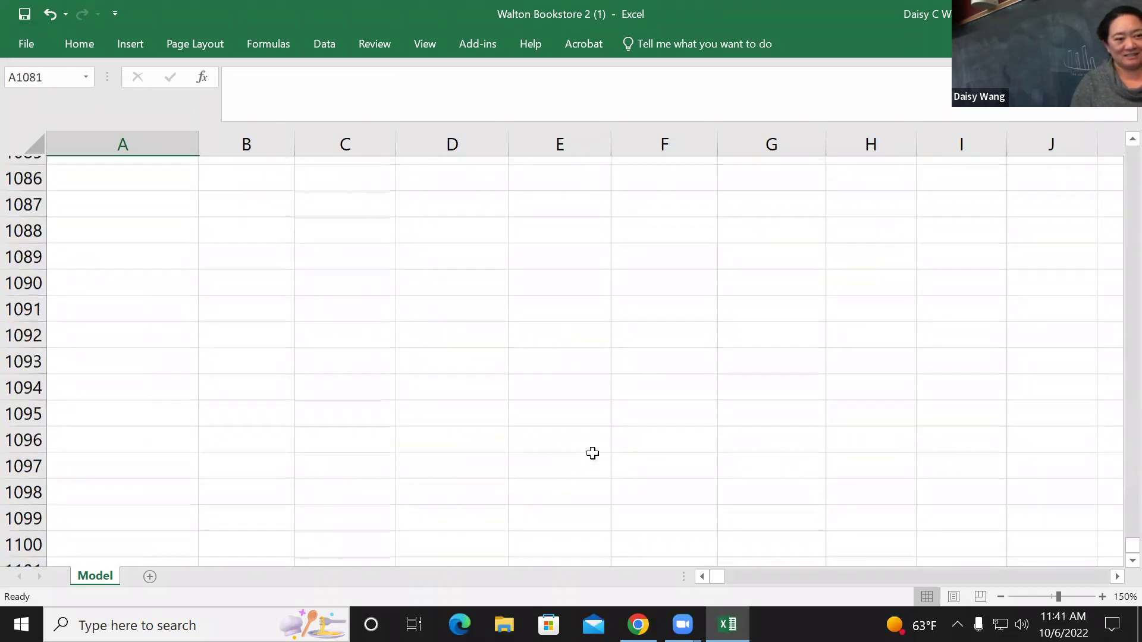
key("Page_Up")
key("Page_Down")
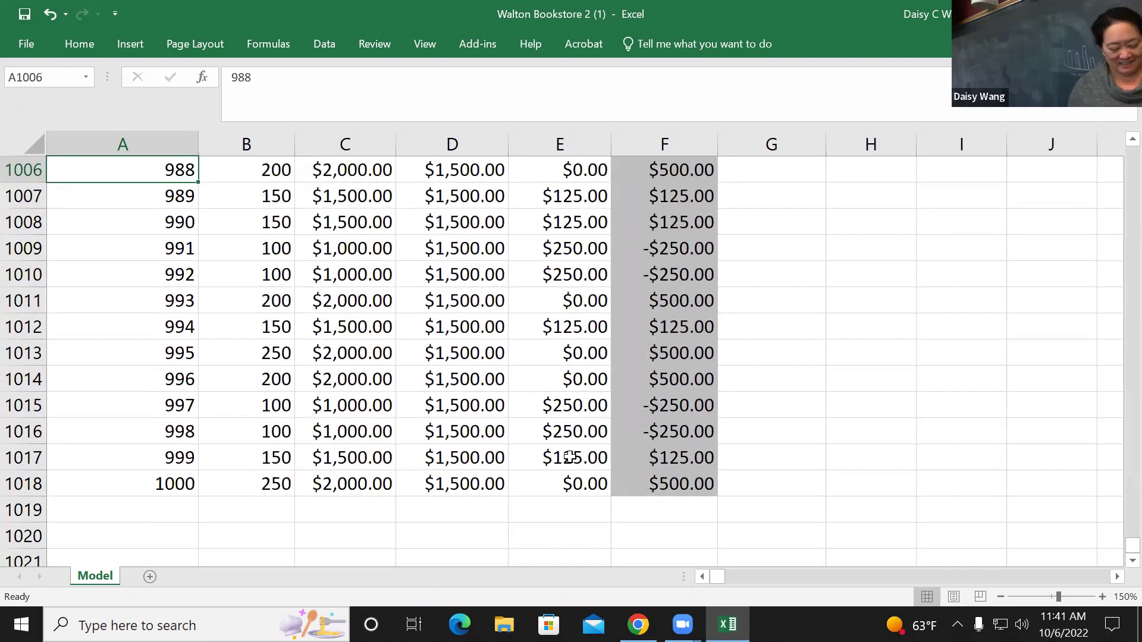
- Return to the summary measures and check the profit range used by the average formula in B12
key("ctrl+Home")
scroll(569, 457, "down", 2)
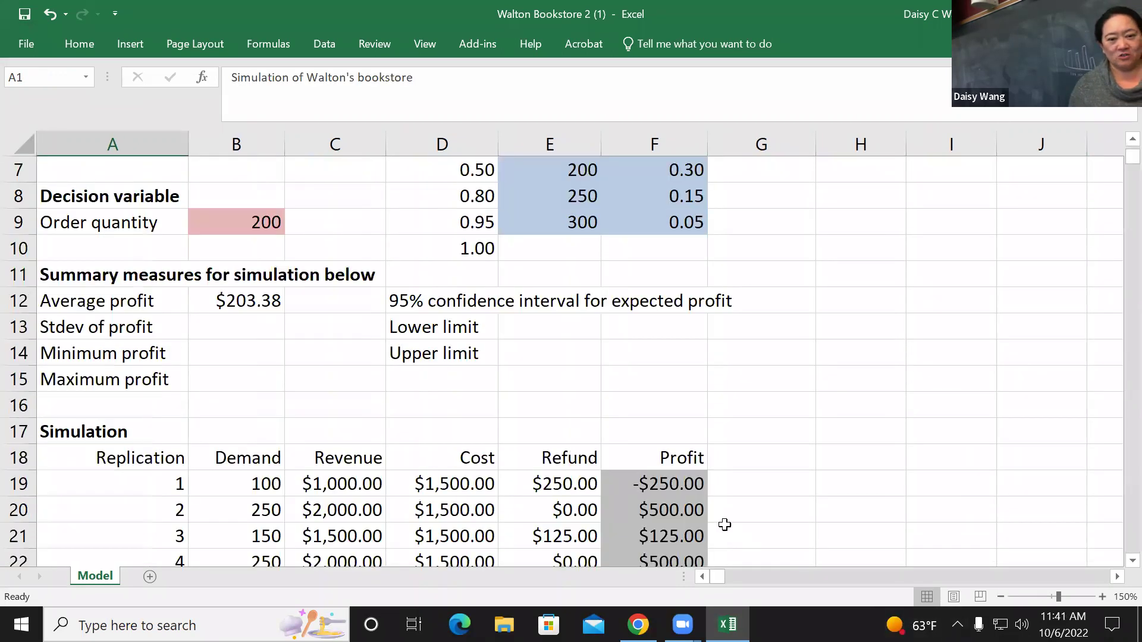
double_click(259, 302)
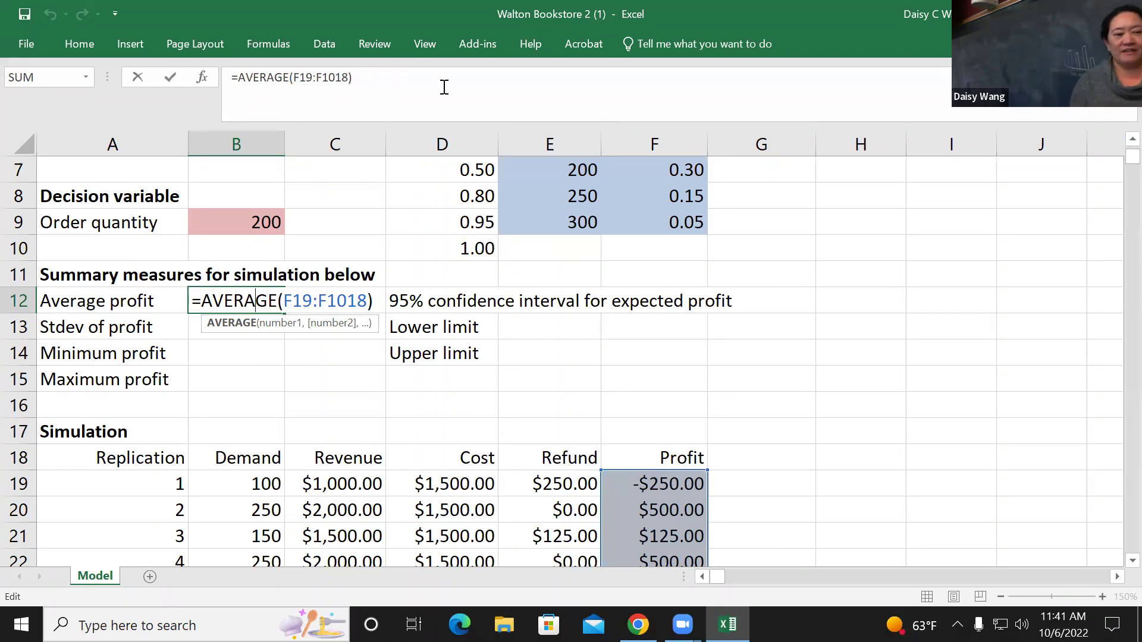
key("Return")
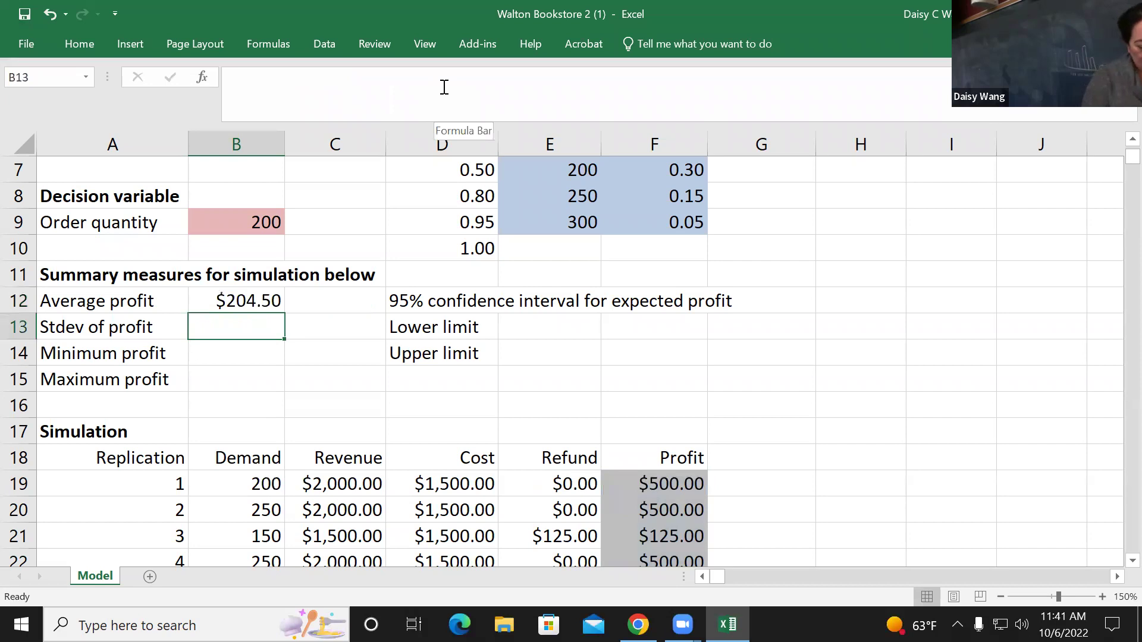
- Enter =STDEVA(F19:F1018) in B13 to calculate the standard deviation of profit over all replications
type("=std")
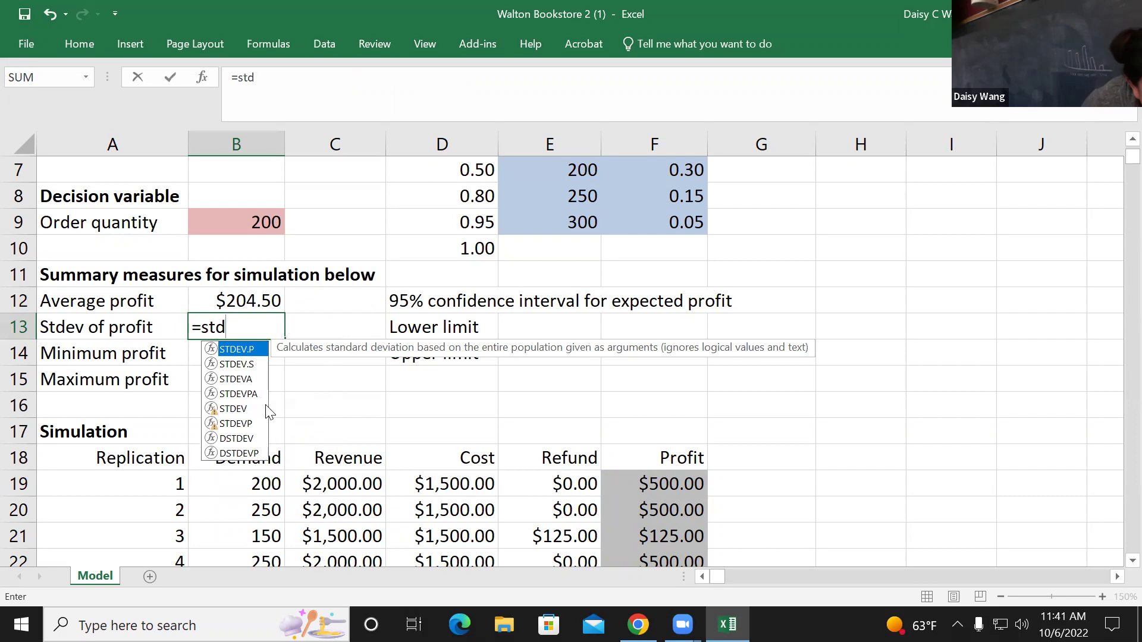
left_click(232, 382)
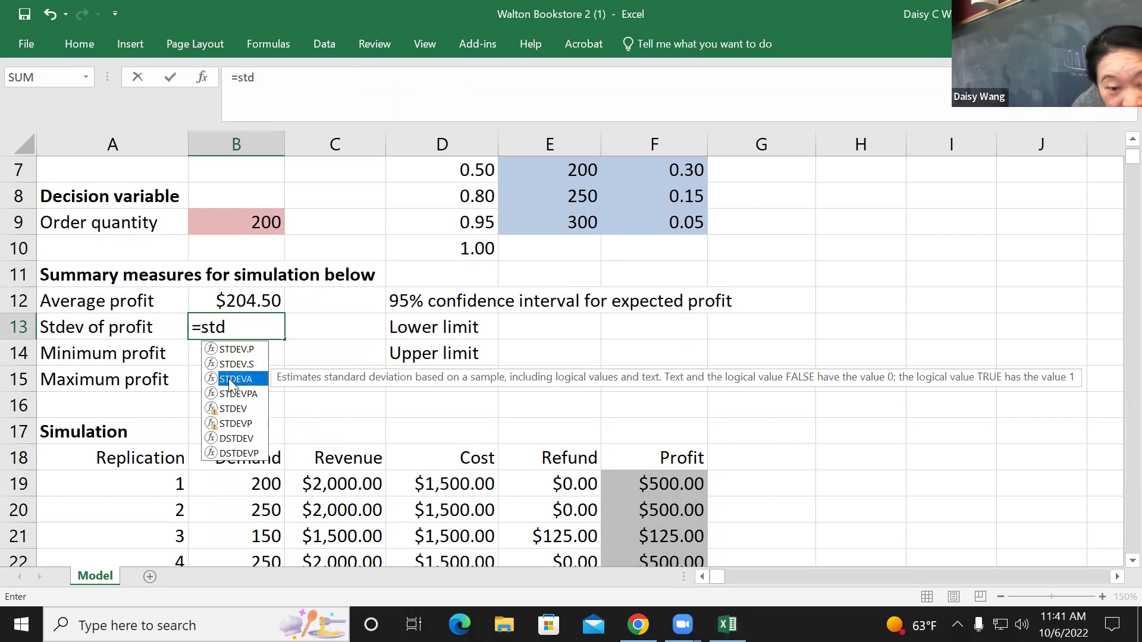
double_click(233, 380)
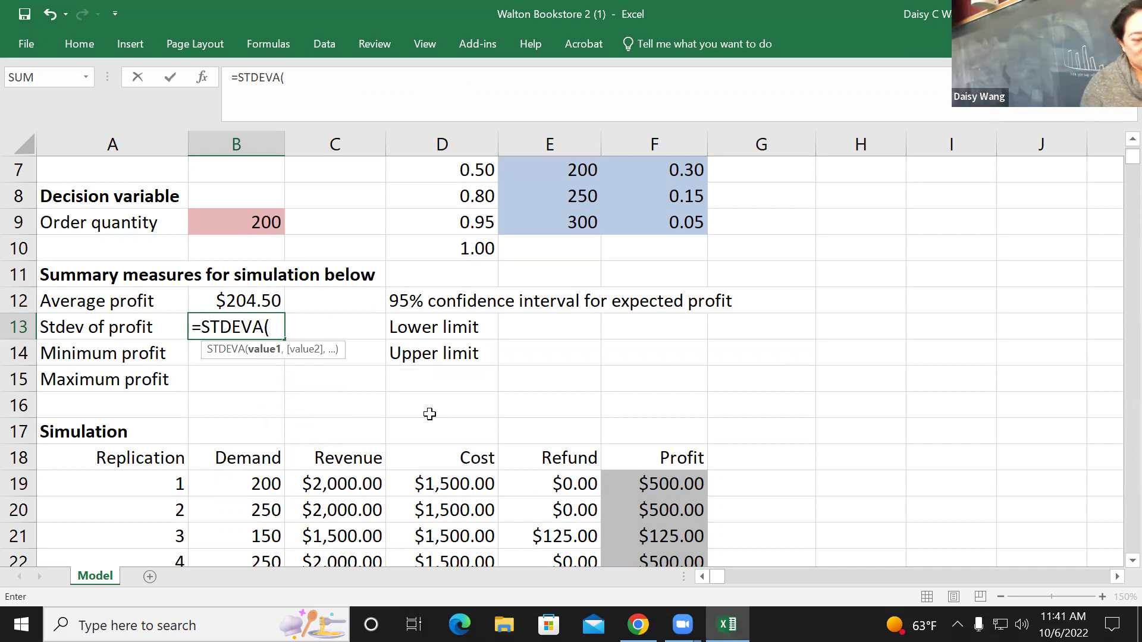
left_click(661, 483)
key("F8")
type("F")
key("BackSpace")
key("BackSpace")
type("018")
type(")")
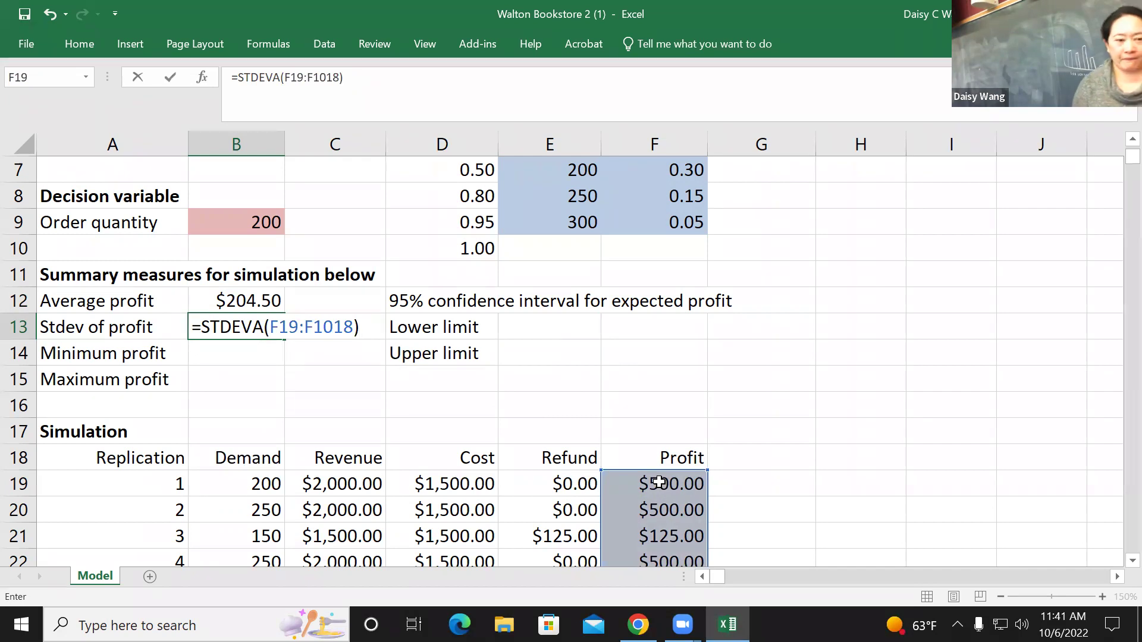
key("Return")
- Enter =MIN(F19:F1018) in B14 to calculate the minimum profit
type("=")
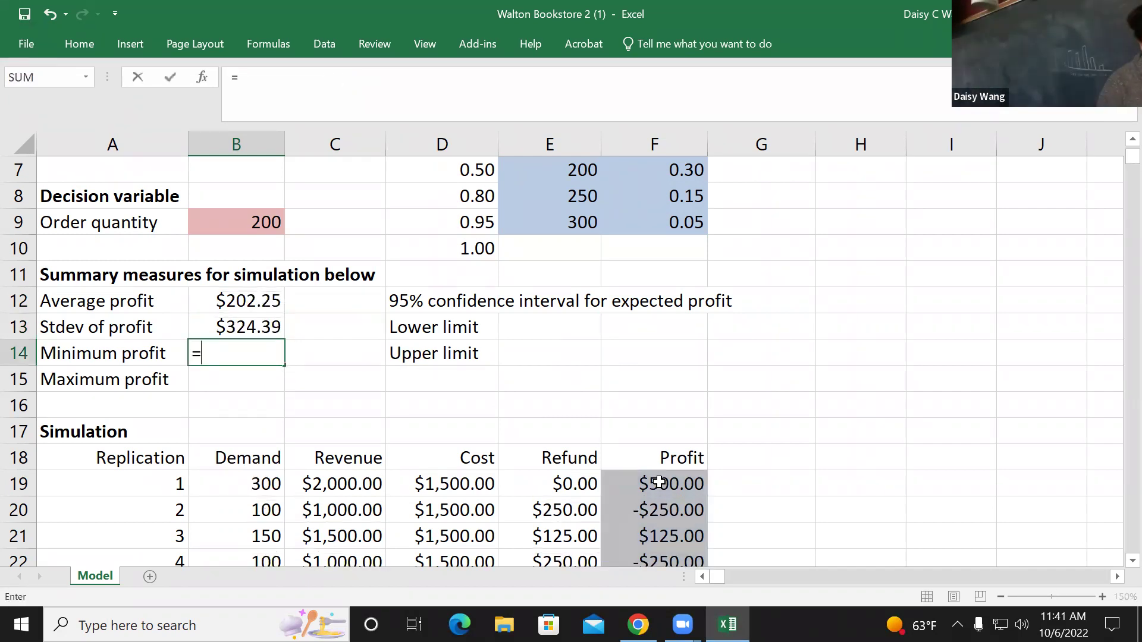
type("min(")
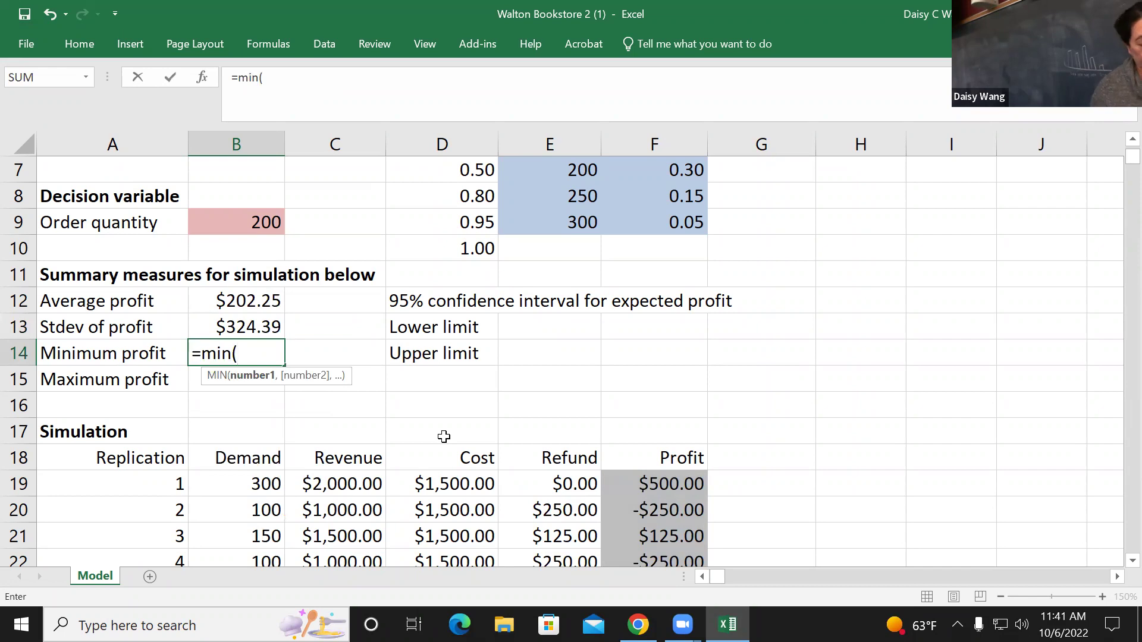
type("F")
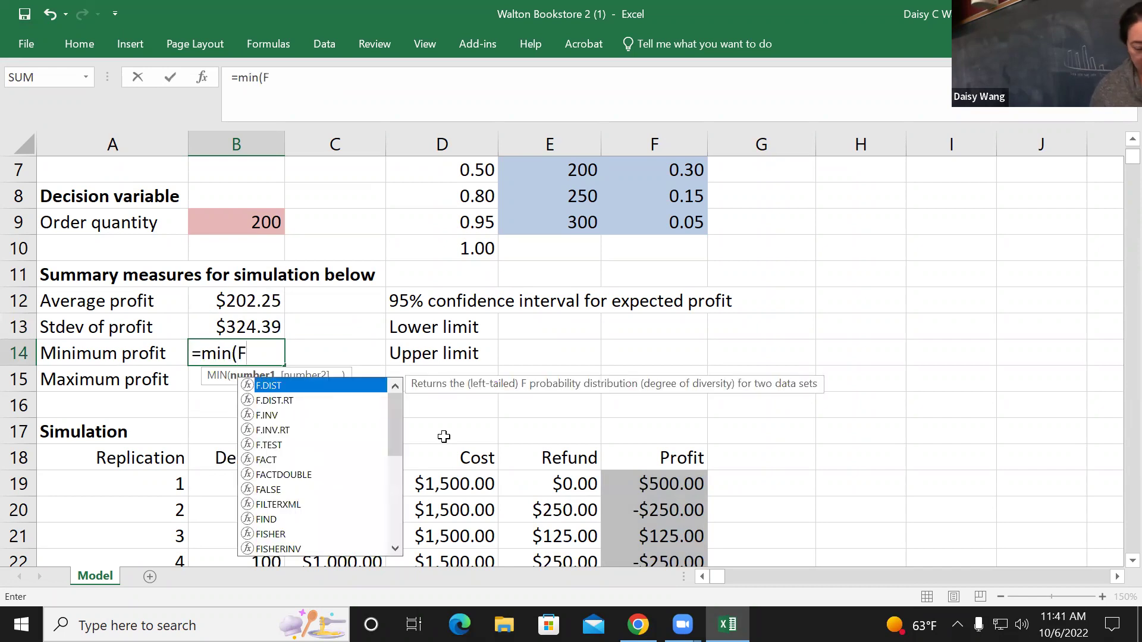
type("19*:")
key("BackSpace")
key("BackSpace")
type(":")
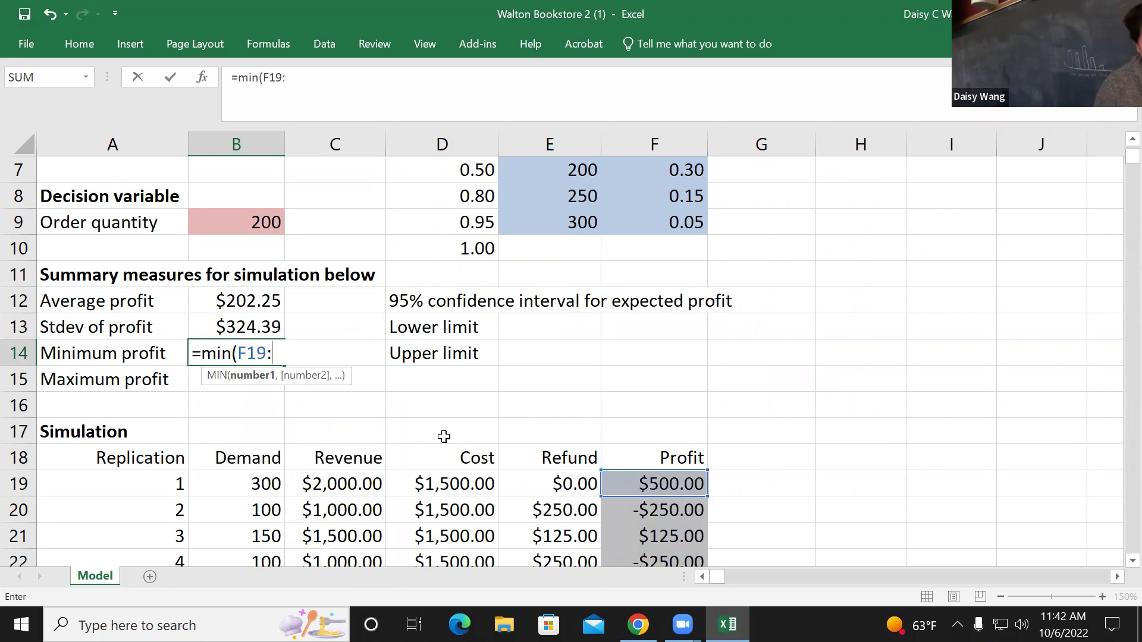
type("F101")
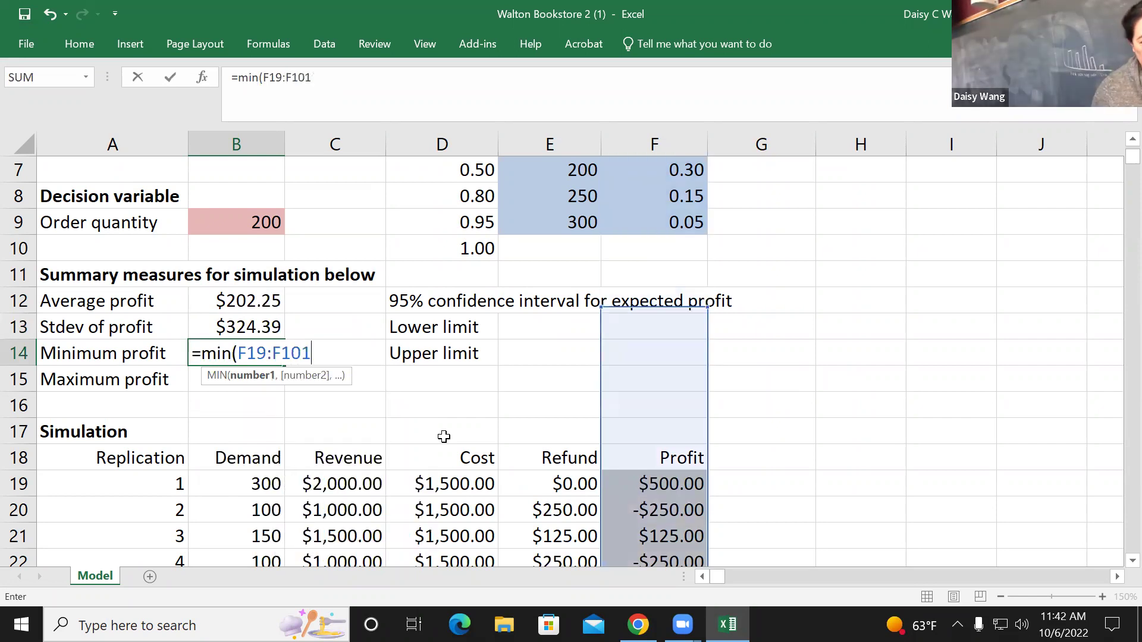
type("8)")
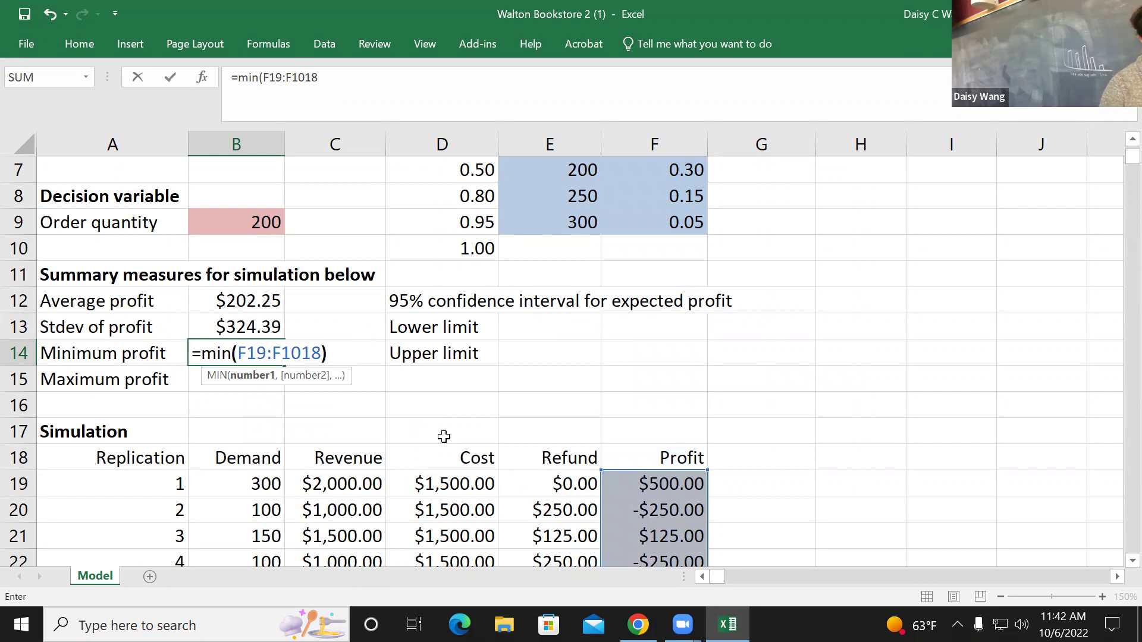
key("Return")
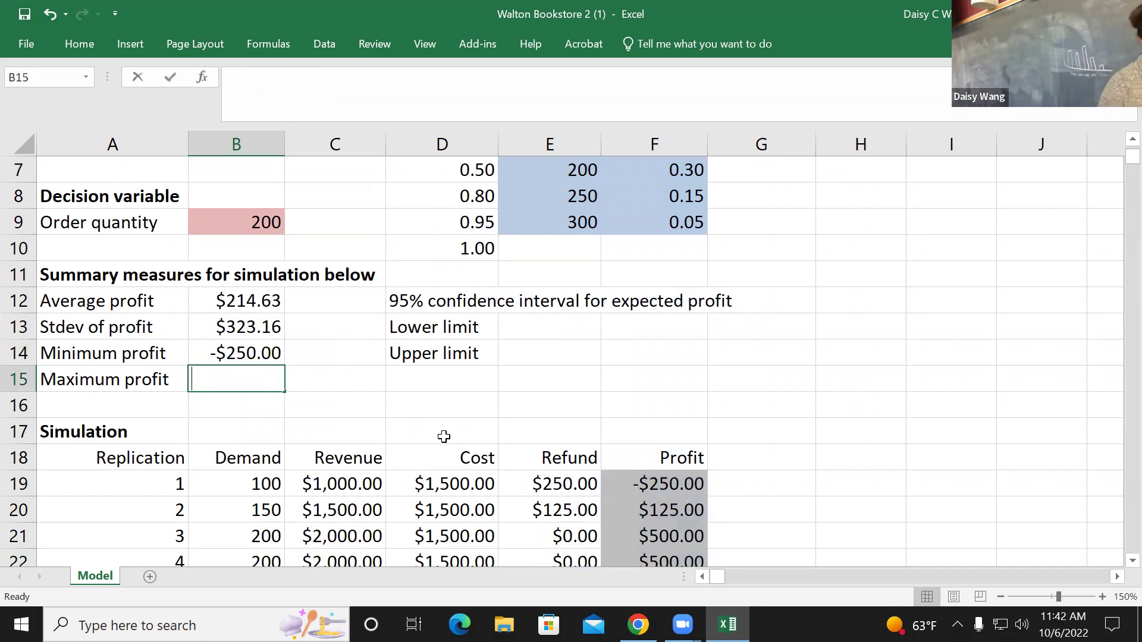
- Enter =MAX(F19:F1018) in B15 to calculate the maximum profit
type("=max(")
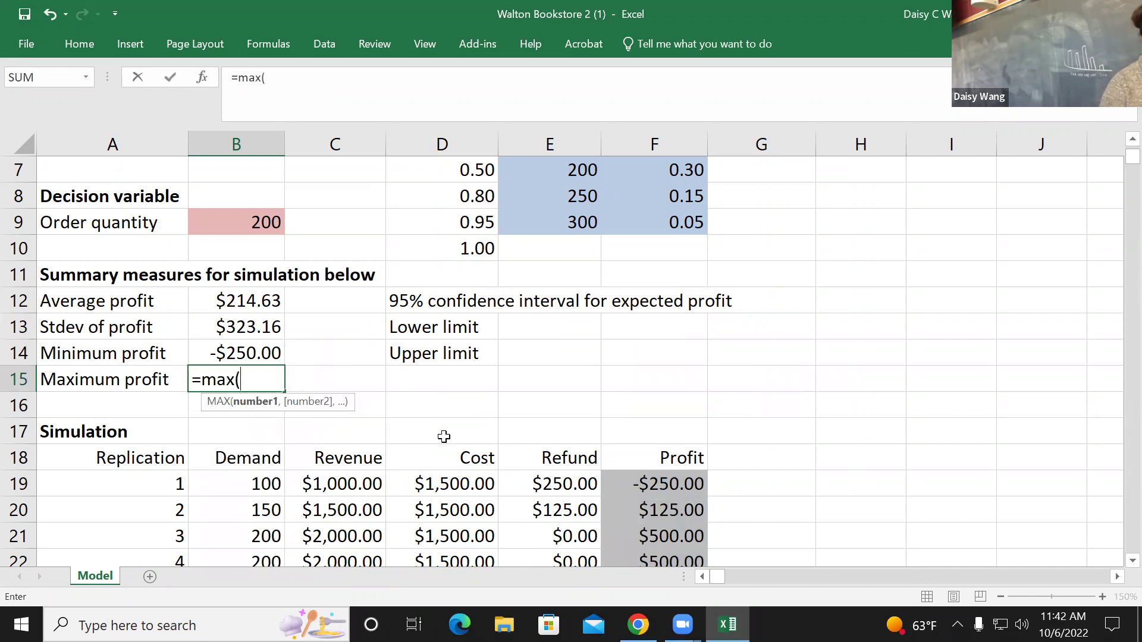
type("F19")
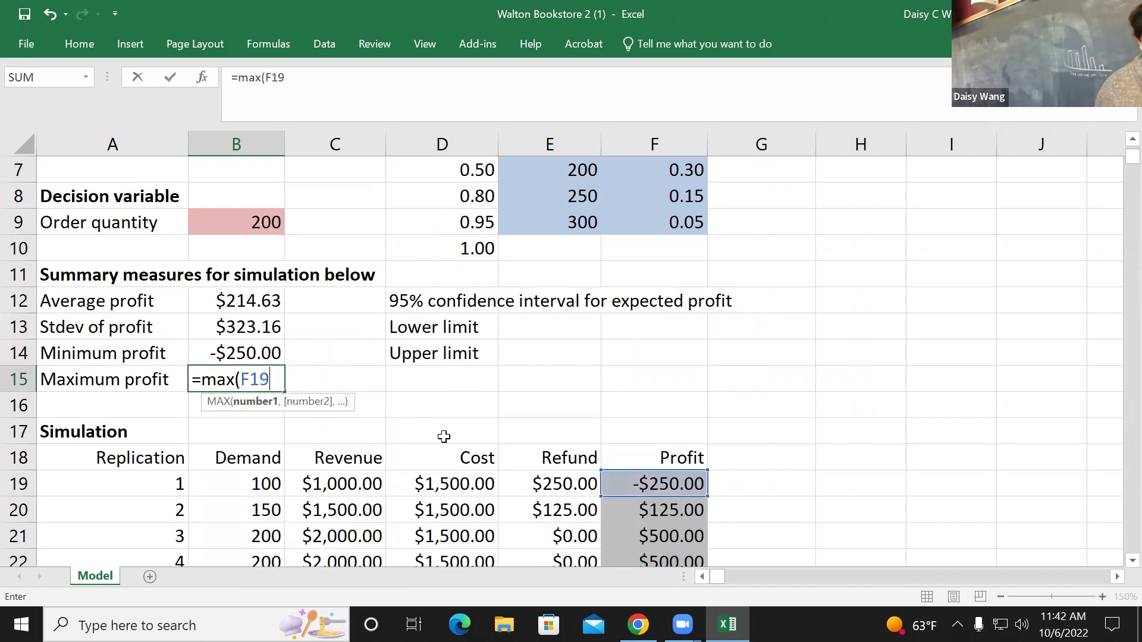
type(":101")
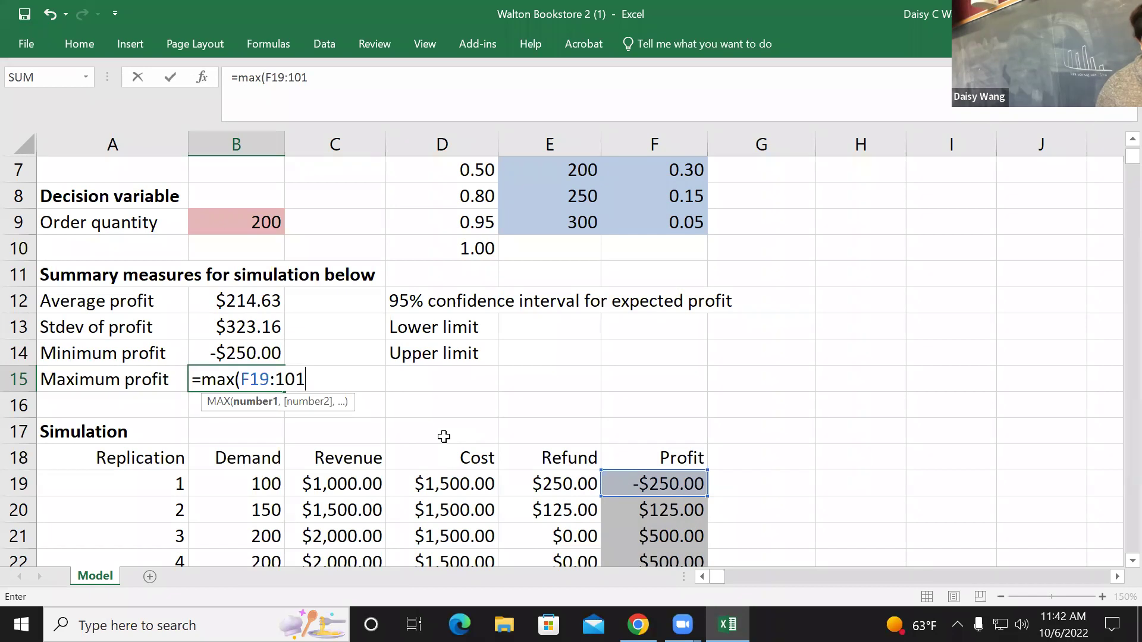
type("8)")
key("Return")
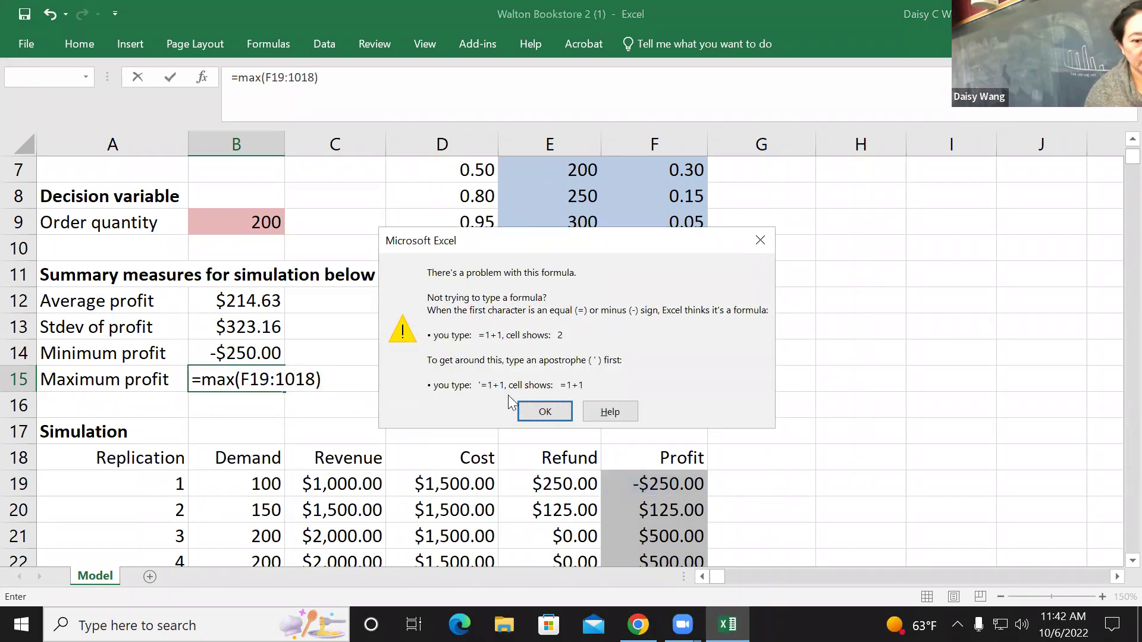
left_click(542, 410)
left_click(279, 379)
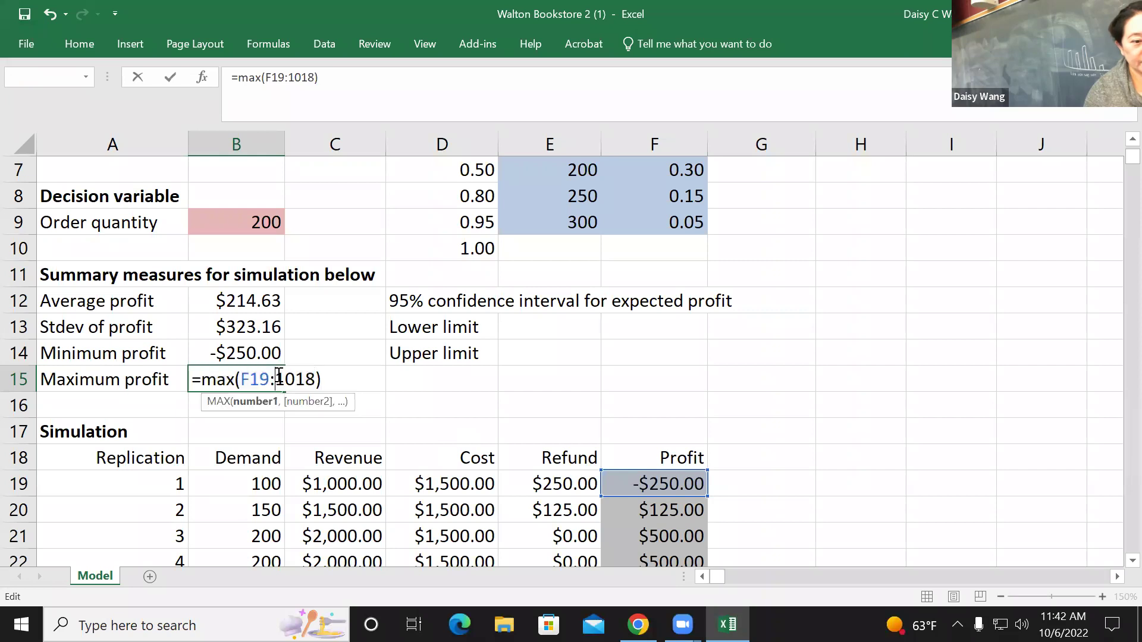
type("F")
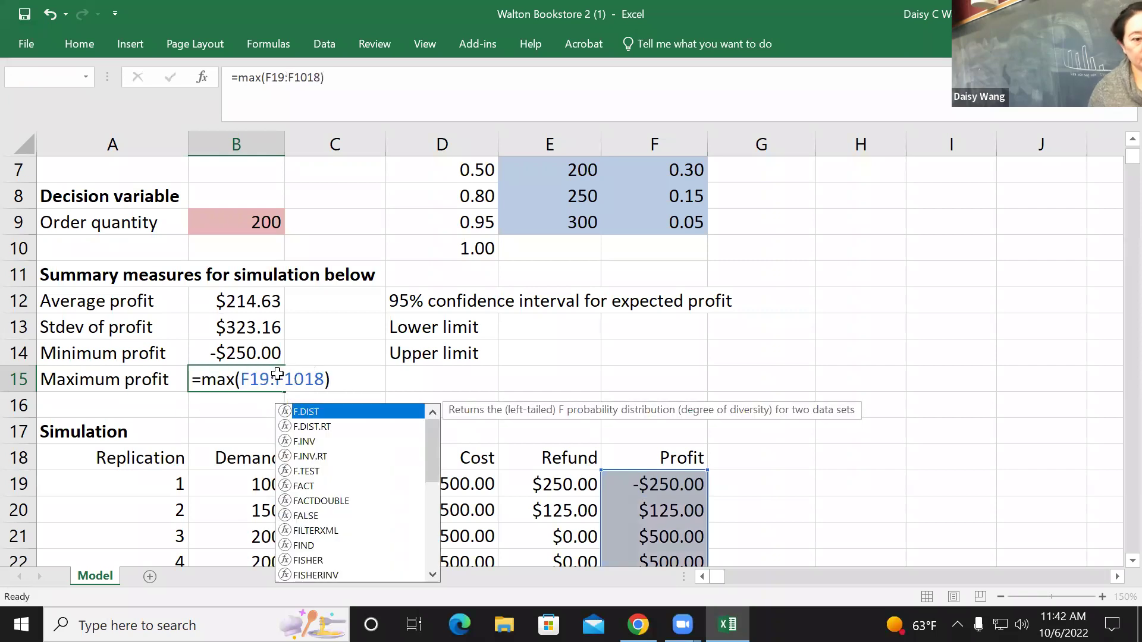
key("Return")
- Review the standard deviation formula in B13, including its function and profit range
left_click(244, 333)
key("F2")
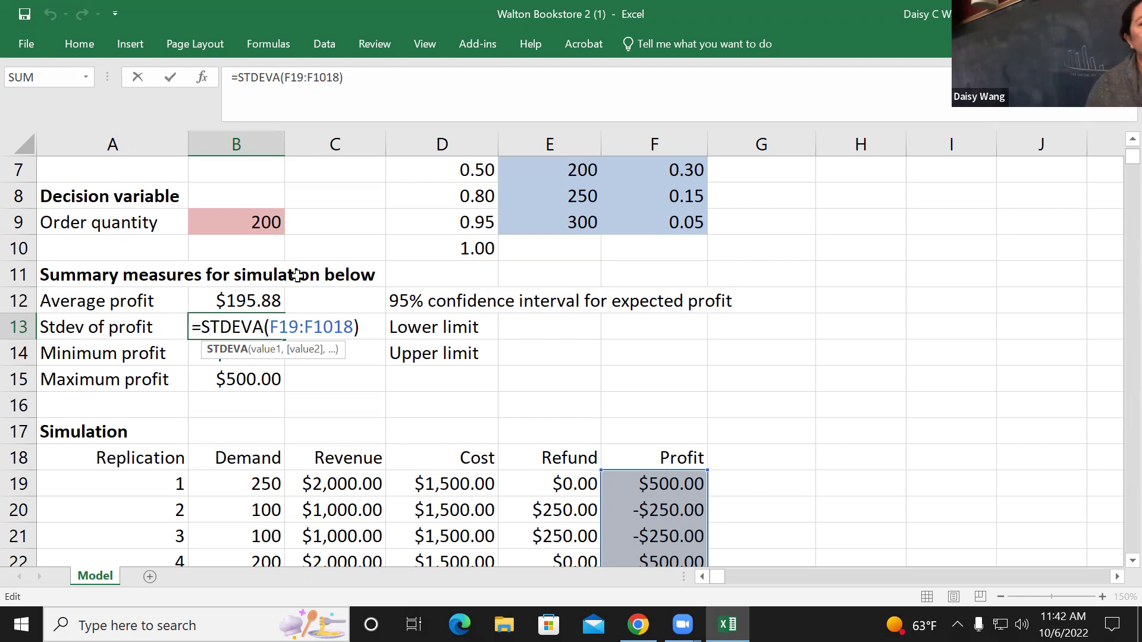
left_click(279, 77)
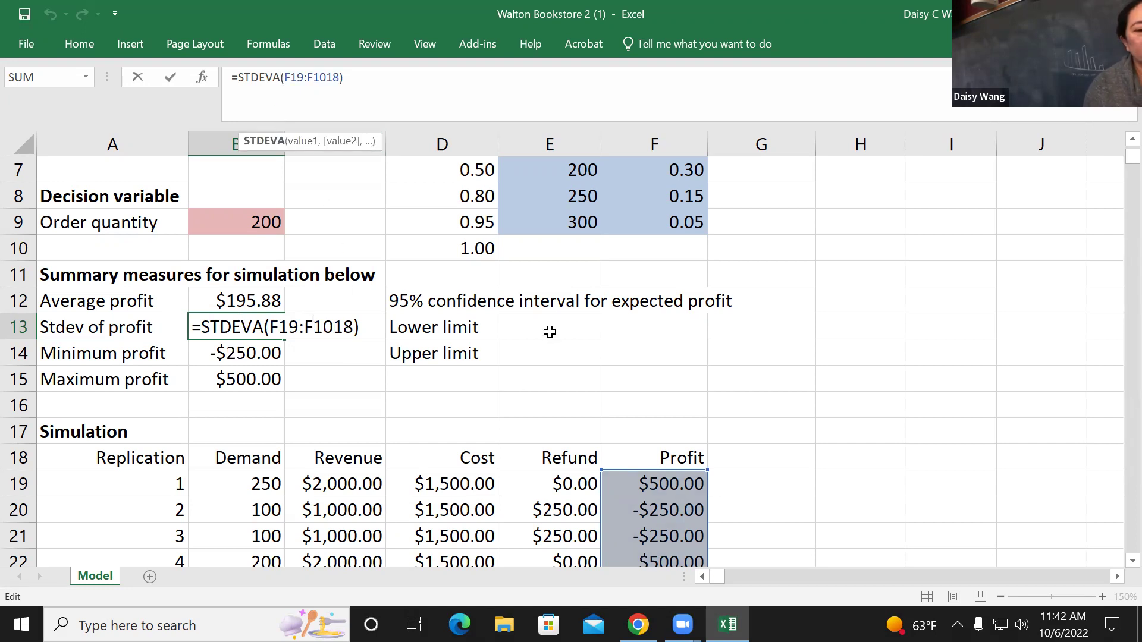
- Compare the descriptions of the standard deviation functions through a trial formula in E13, and clear the trial entry
left_click(550, 332)
type("=")
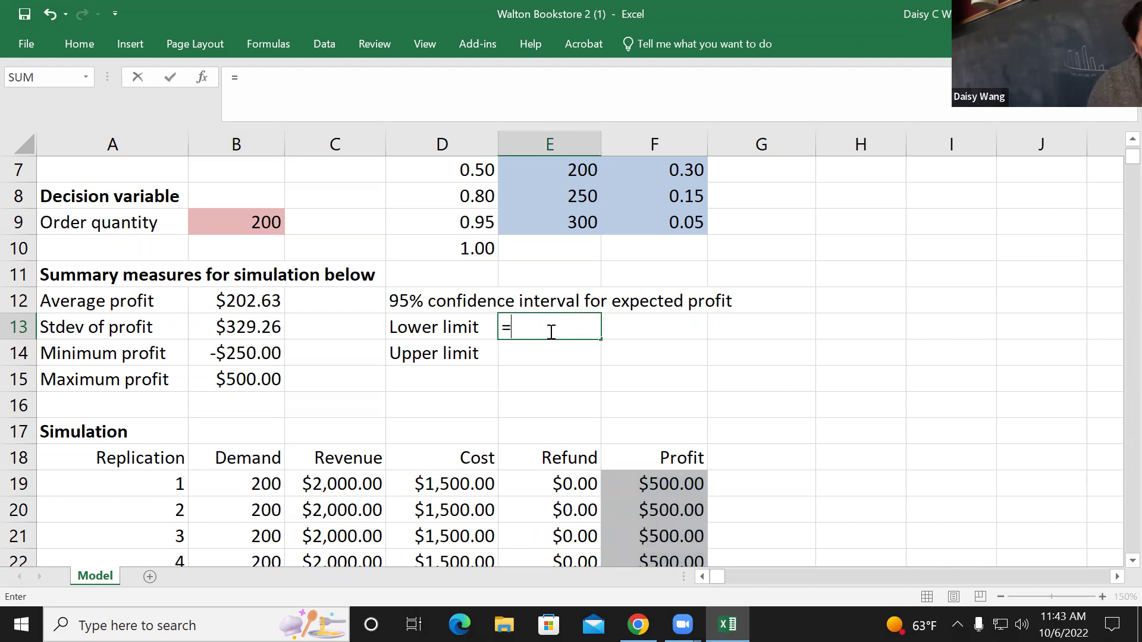
type("st")
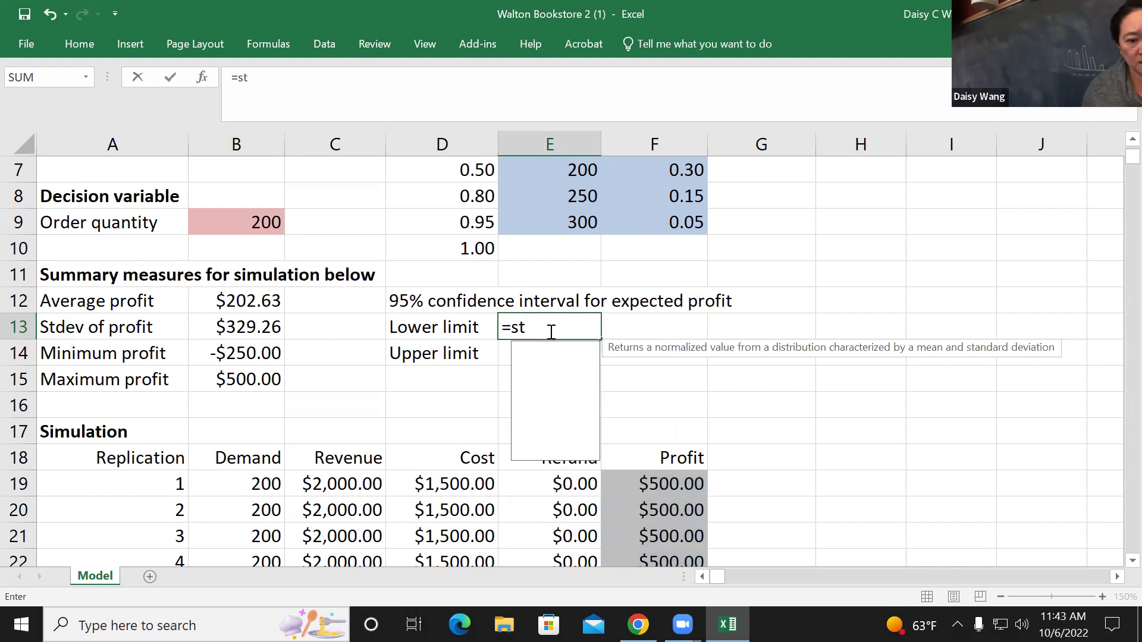
type("d")
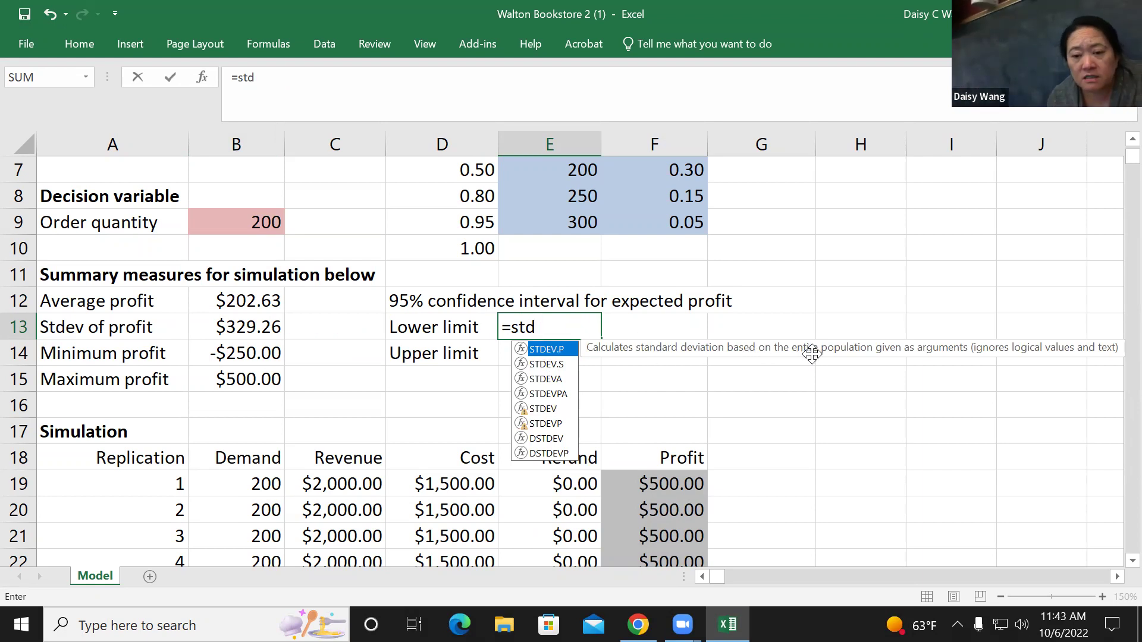
left_click(551, 365)
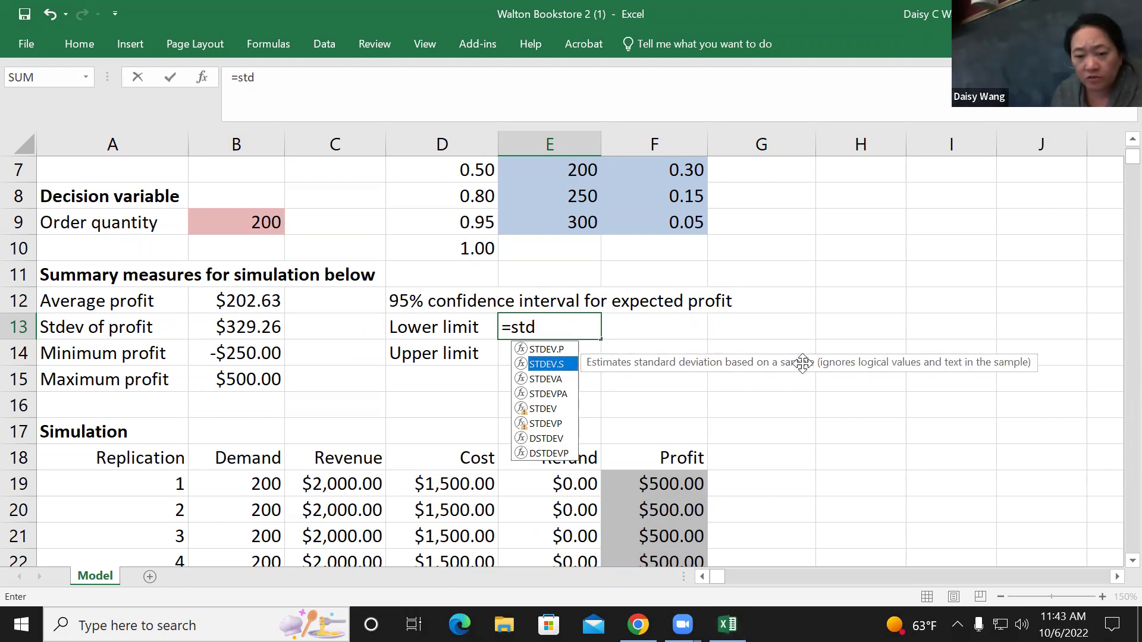
left_click(552, 381)
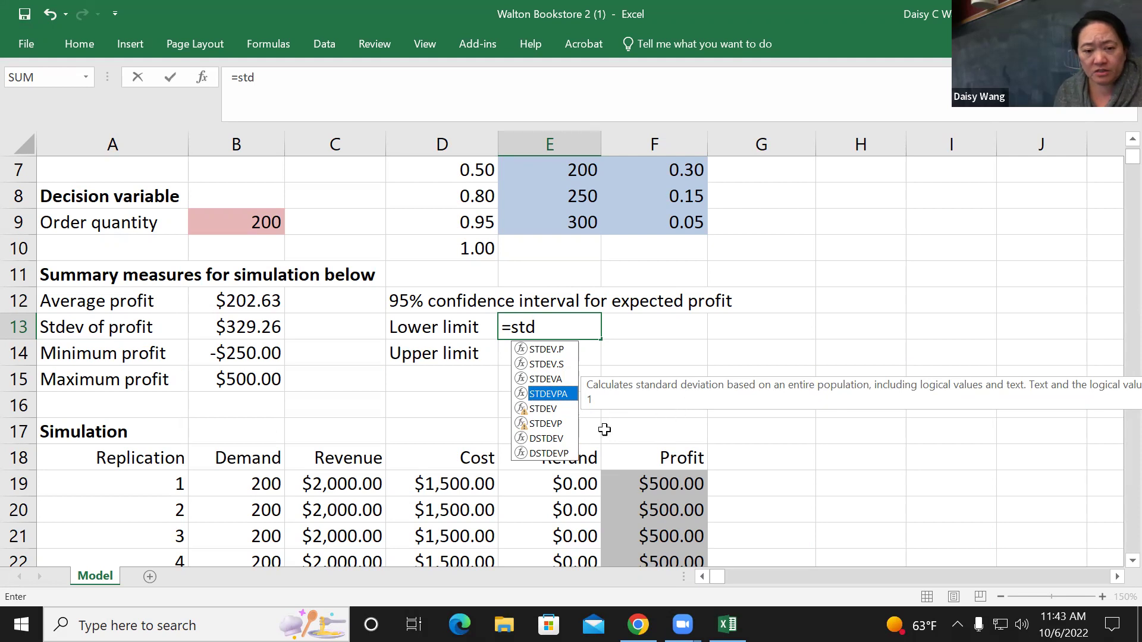
left_click(547, 409)
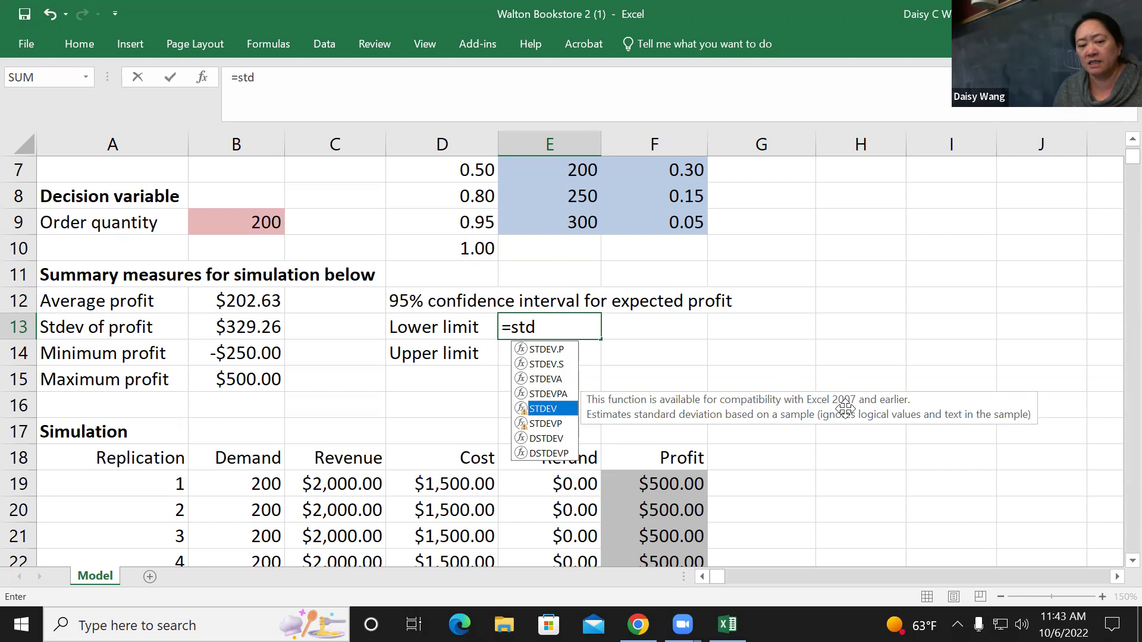
scroll(577, 446, "down", 1)
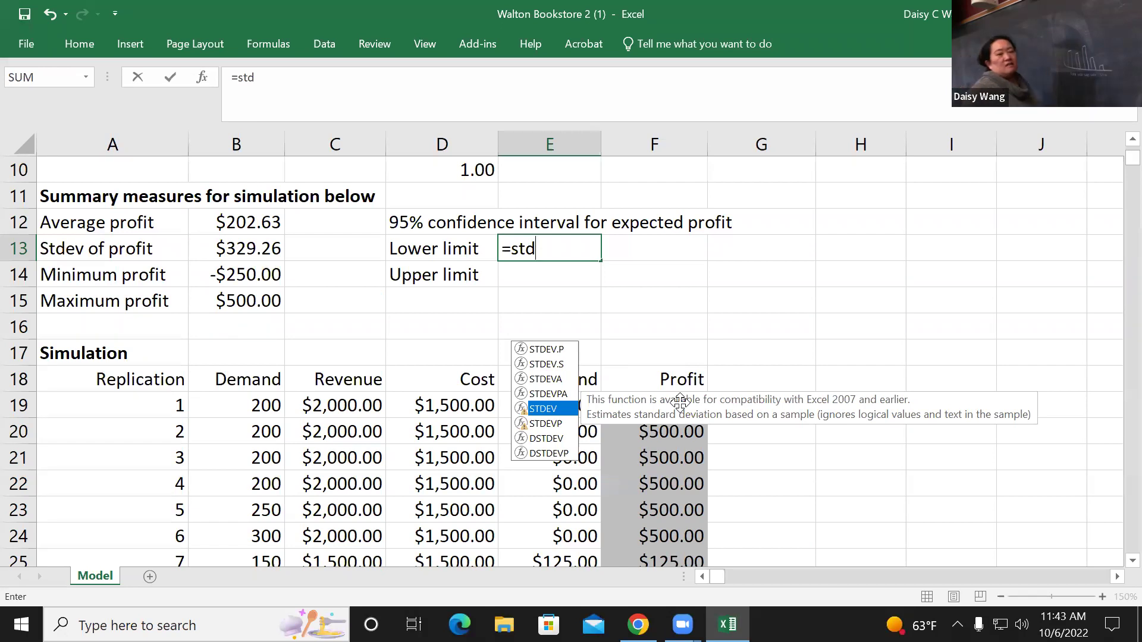
key("Escape")
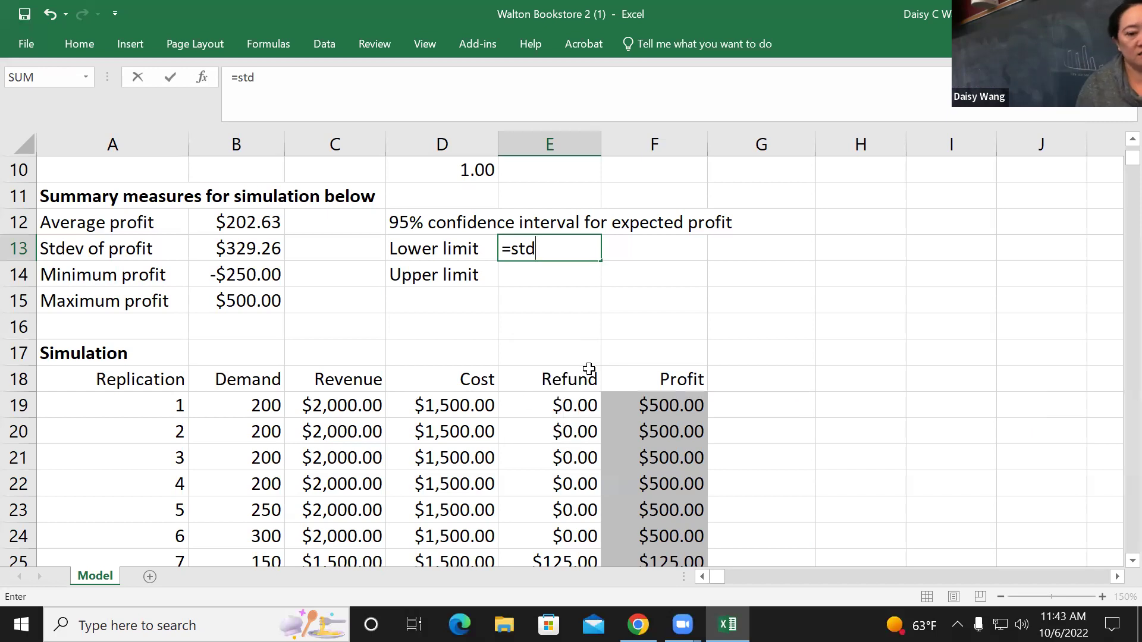
key("BackSpace")
key("BackSpace")
key("BackSpace")
key("BackSpace")
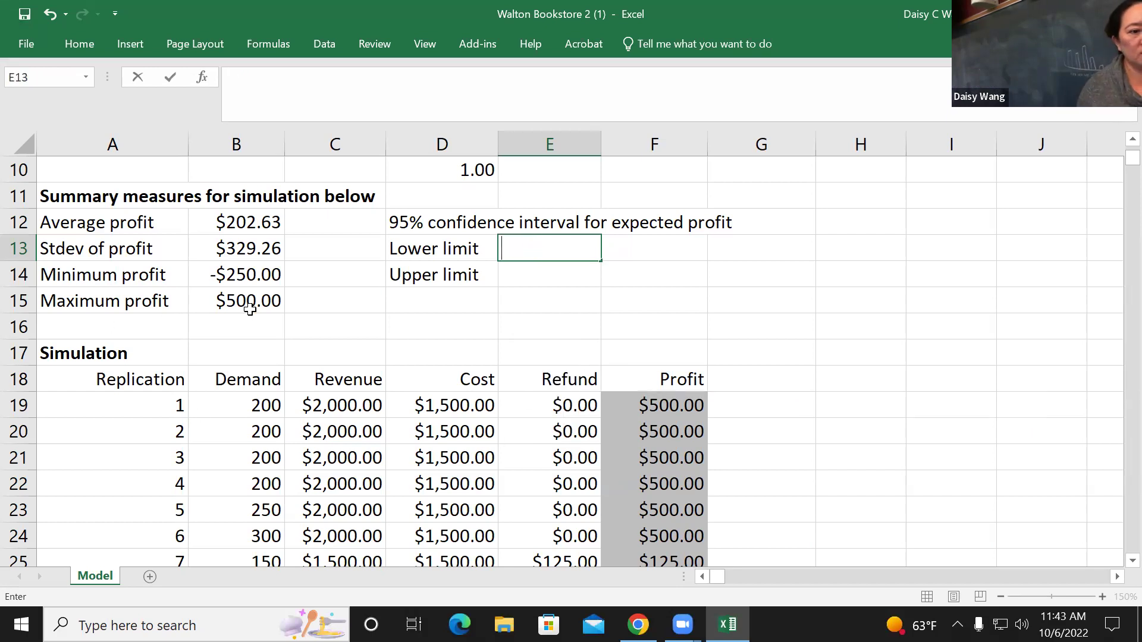
- Check the minimum profit formula in B14 and recalculate the simulation twice to compare the summary measures
double_click(254, 276)
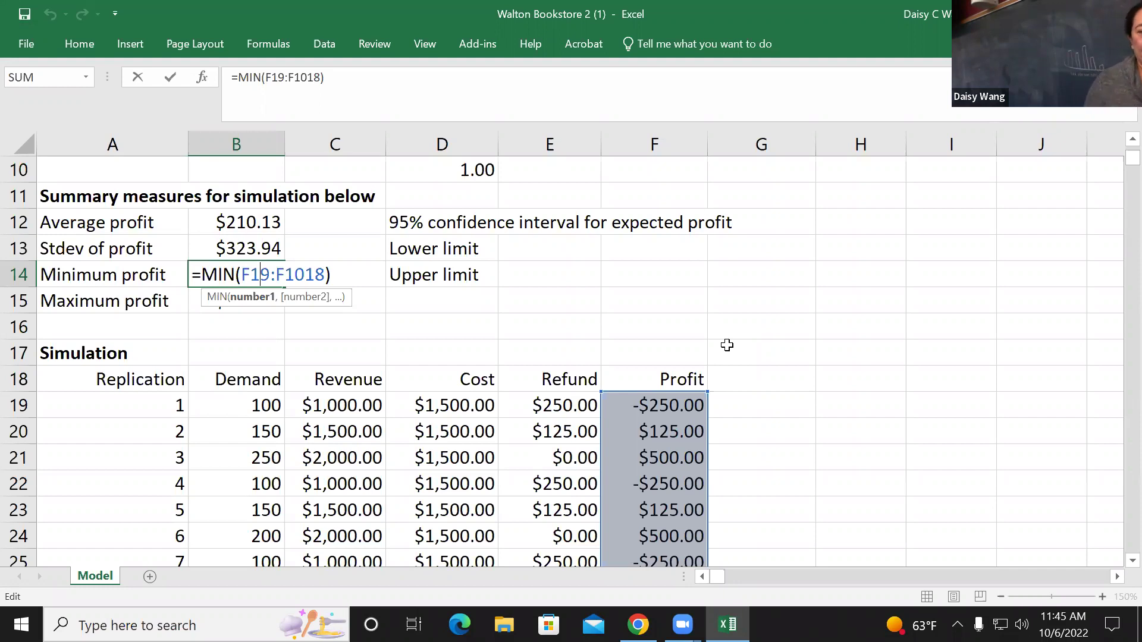
key("Return")
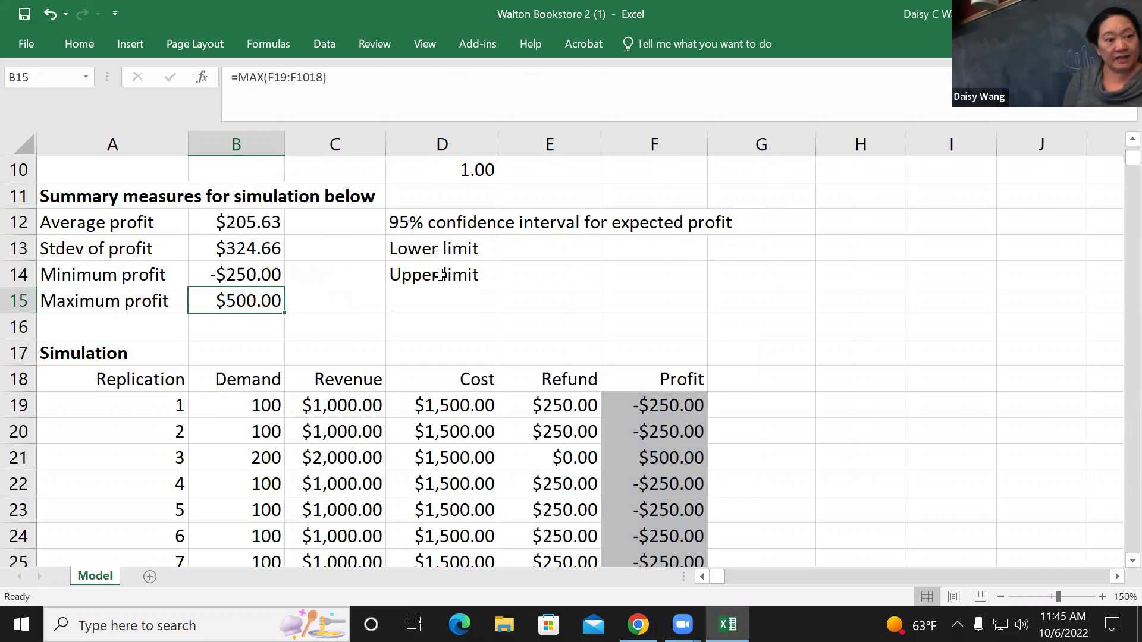
key("F9")
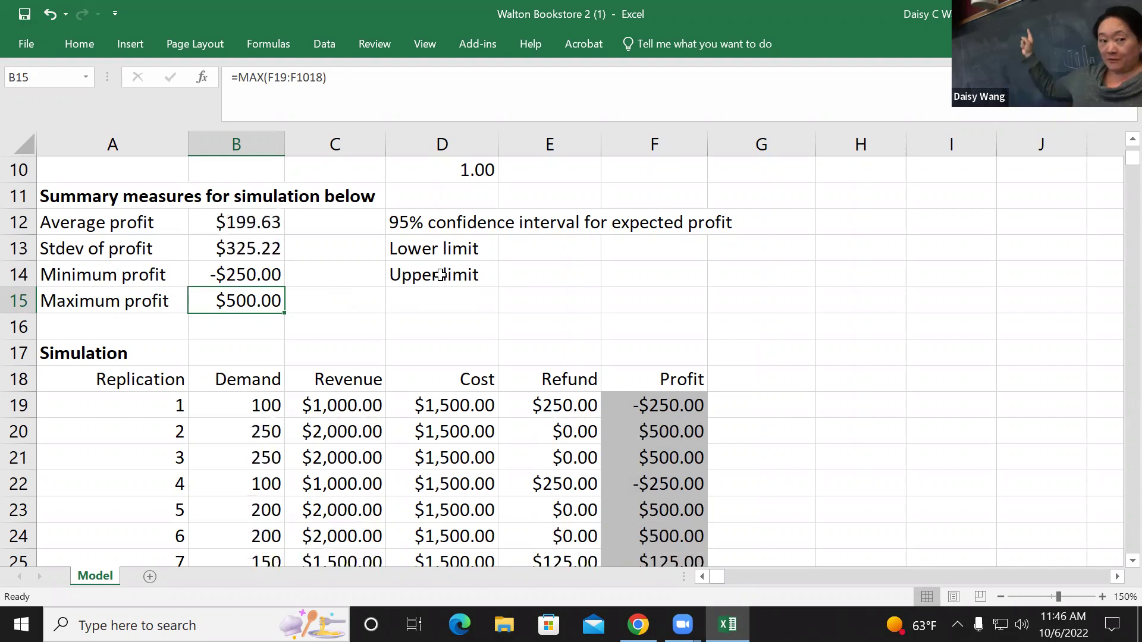
key("F9")
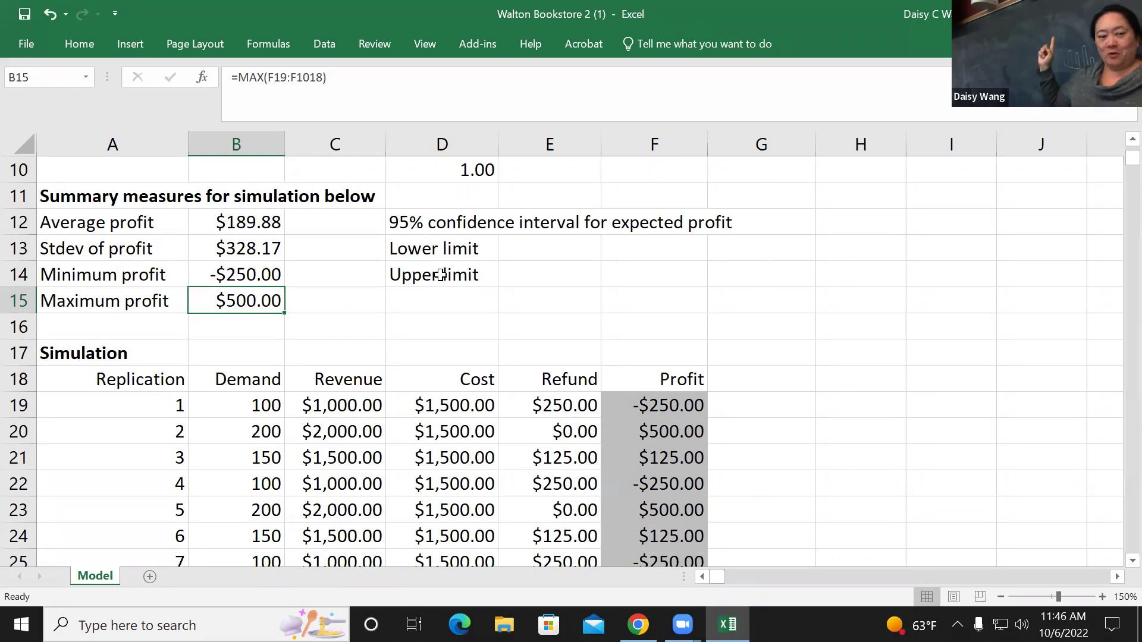
- Recalculate the simulation four times to compare the profit summary measures at the order quantity of 200
key("F9")
key("F9")
key("F9")
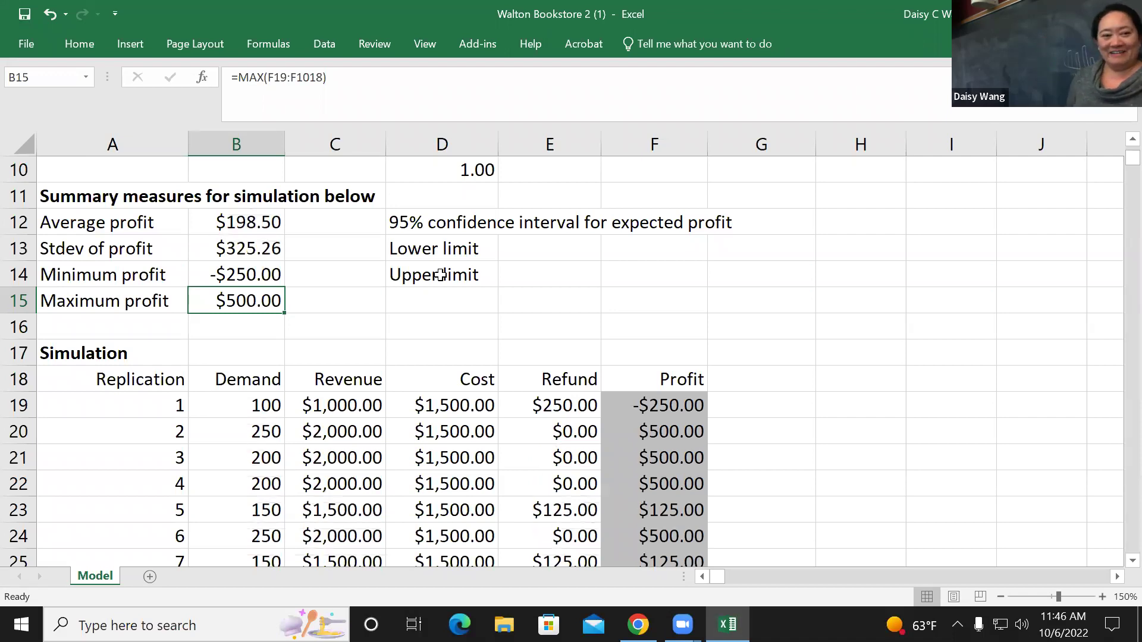
key("F9")
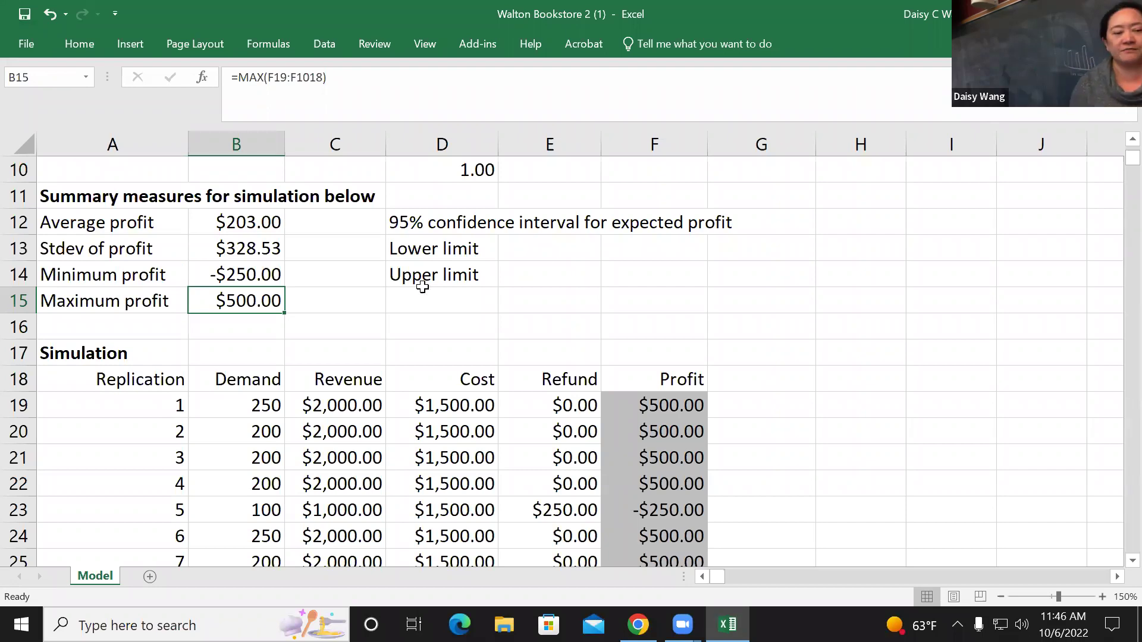
- Set the order quantity in B9 to 150
scroll(391, 302, "up", 1)
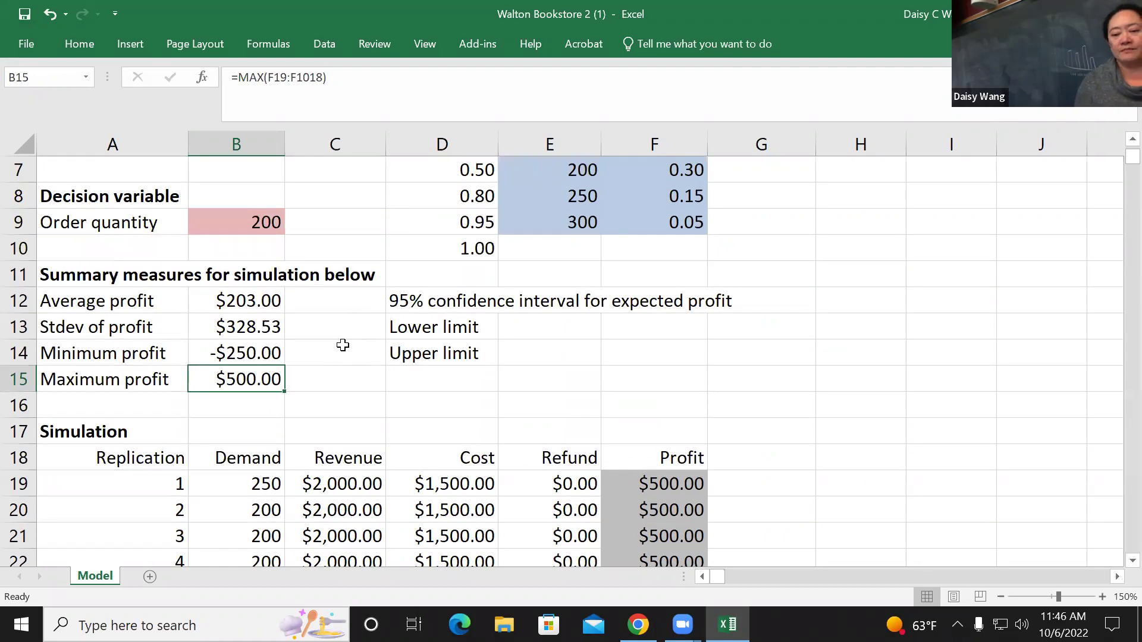
left_click(249, 217)
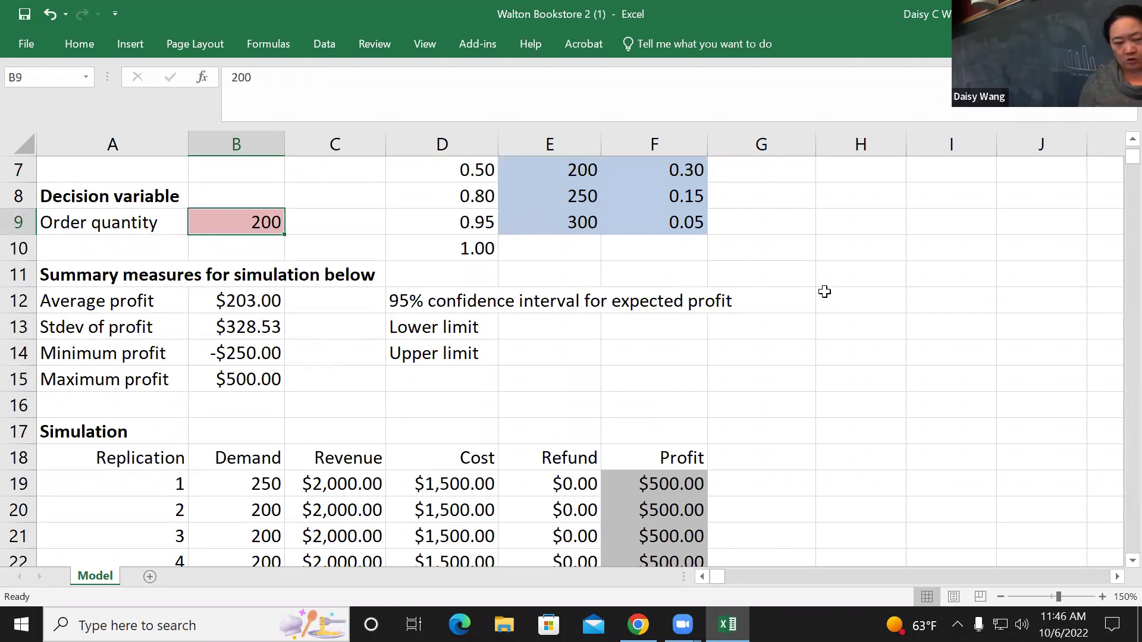
type("150")
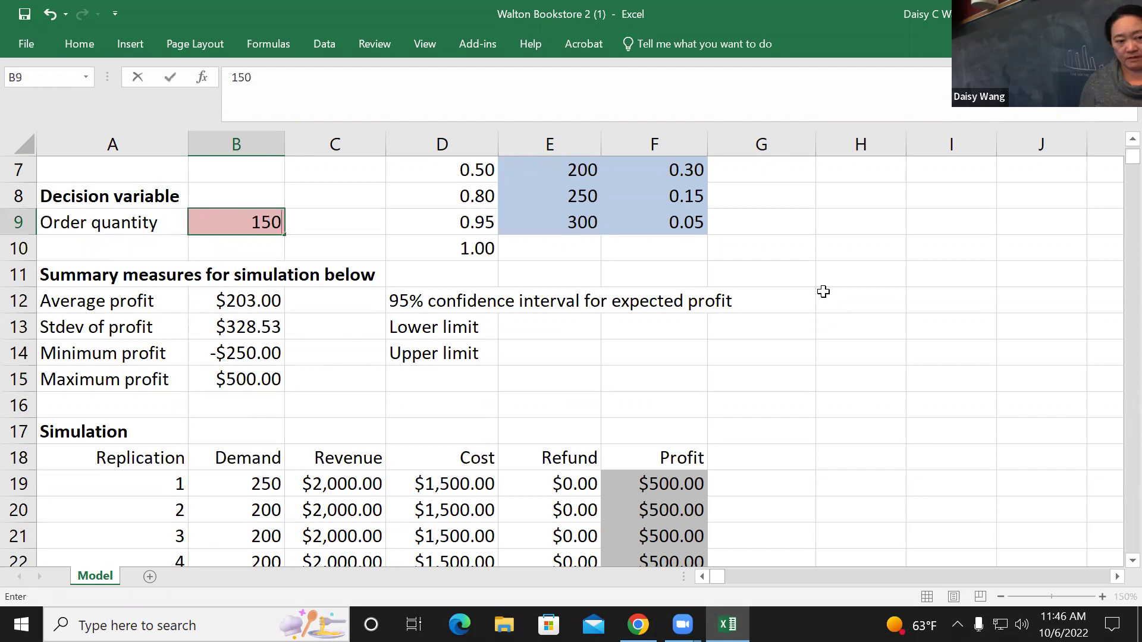
key("Return")
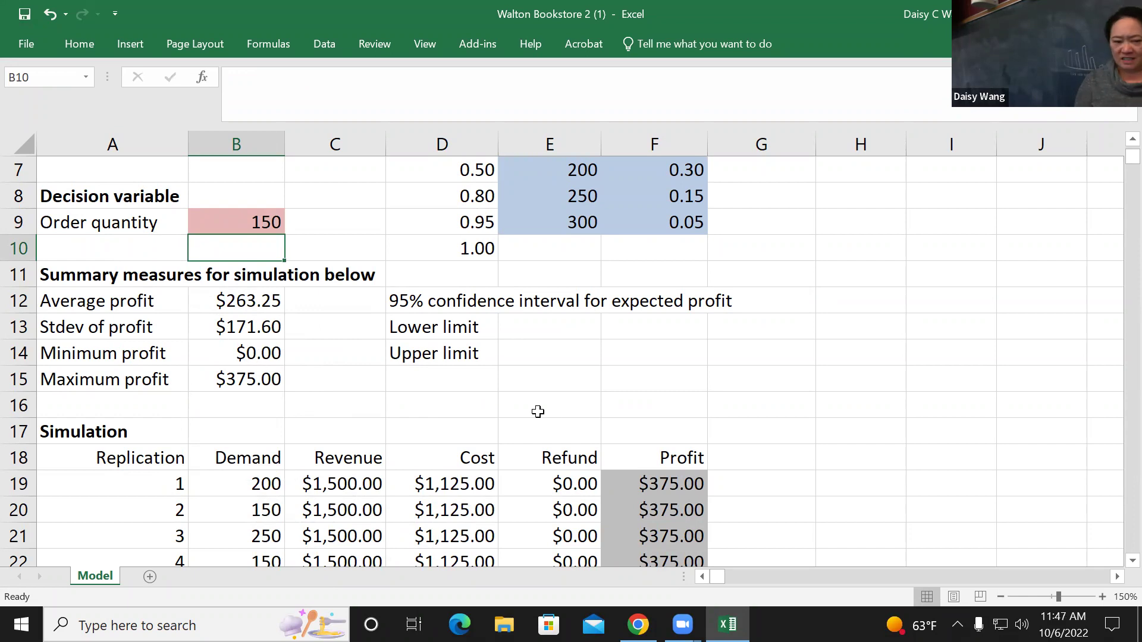
key("Down")
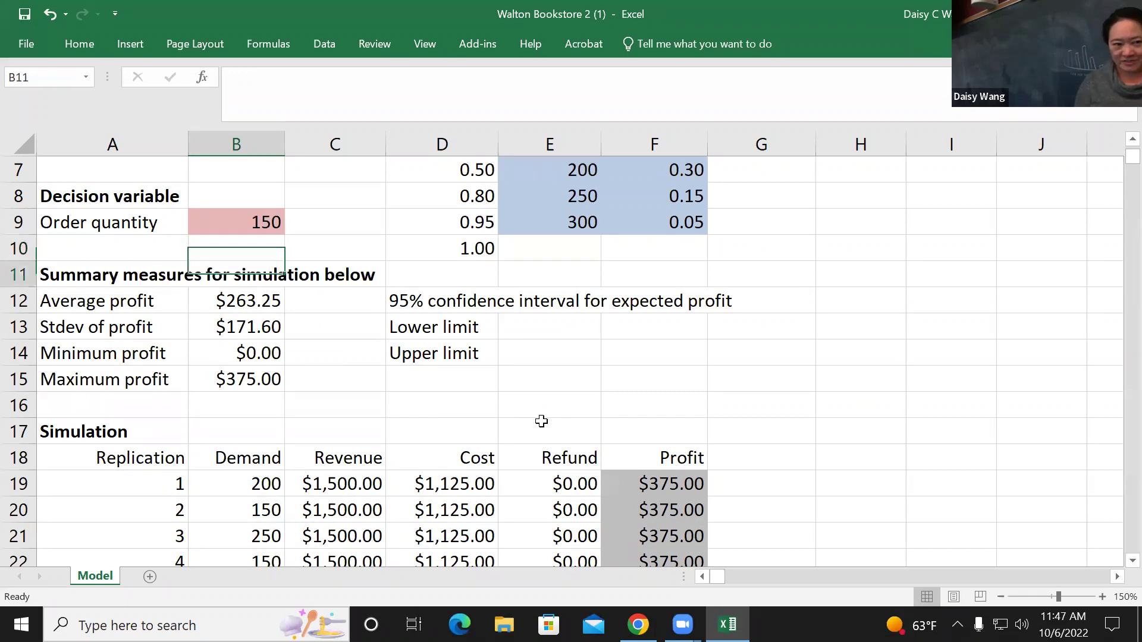
- Recalculate the simulation repeatedly to compare the summary measures for the order quantity of 150
key("F9")
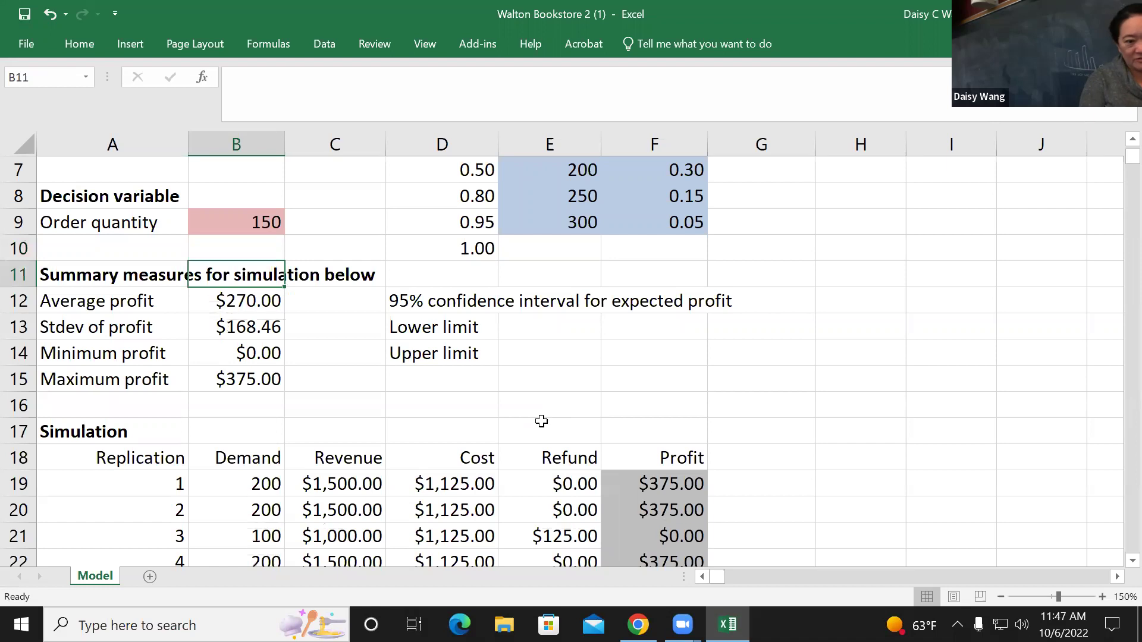
key("F9")
key("F9")
key("F9")
key("F9")
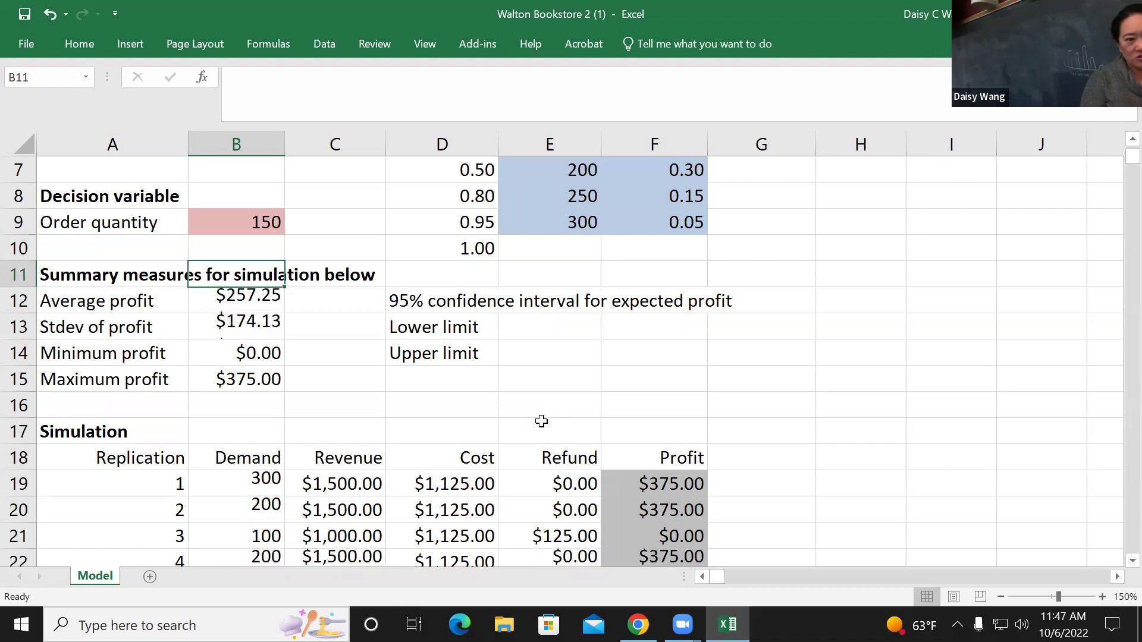
key("F9")
key("F9")
key("F9")
key("F9")
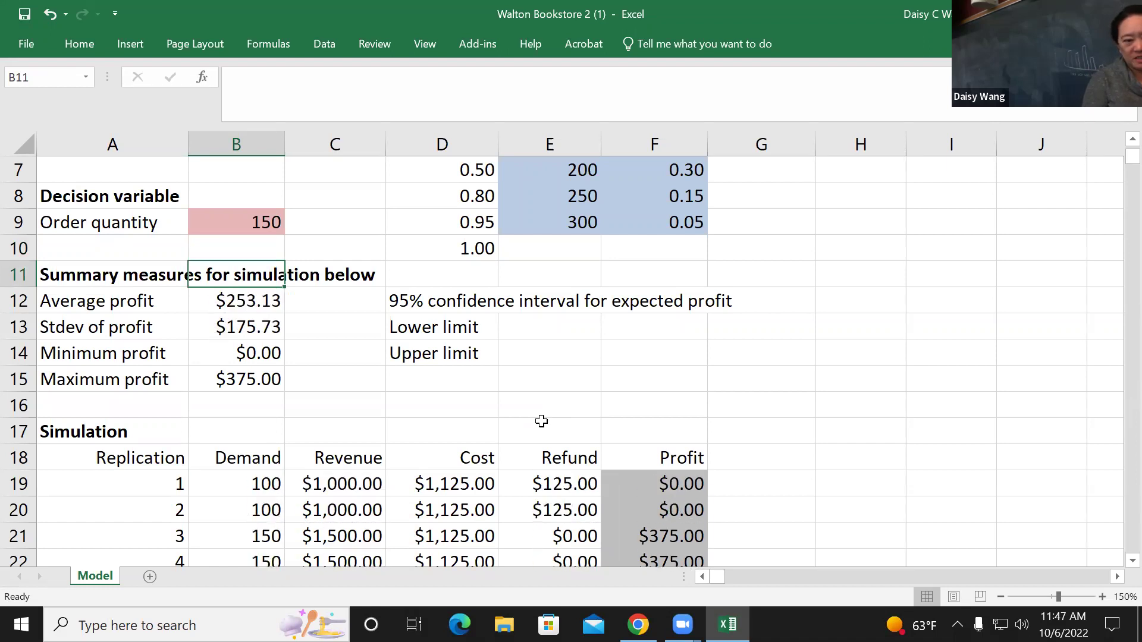
key("F9")
key("F9")
key("F9")
key("F9")
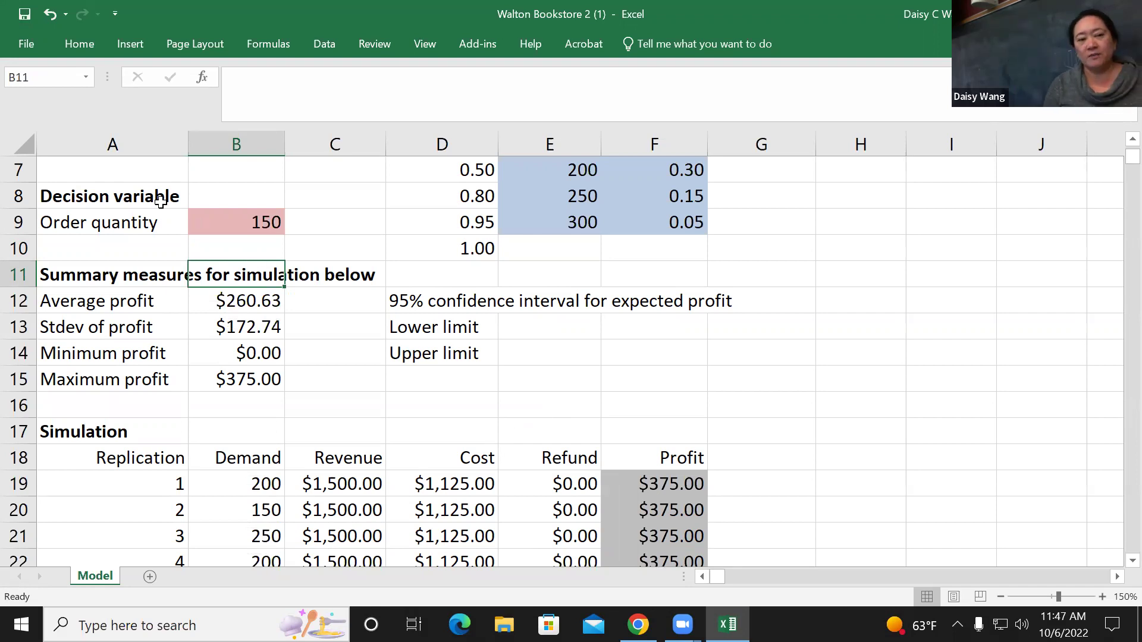
- Set the order quantity in B9 to 175 and recalculate the simulation three times to compare the summary measures
left_click(256, 224)
type("175")
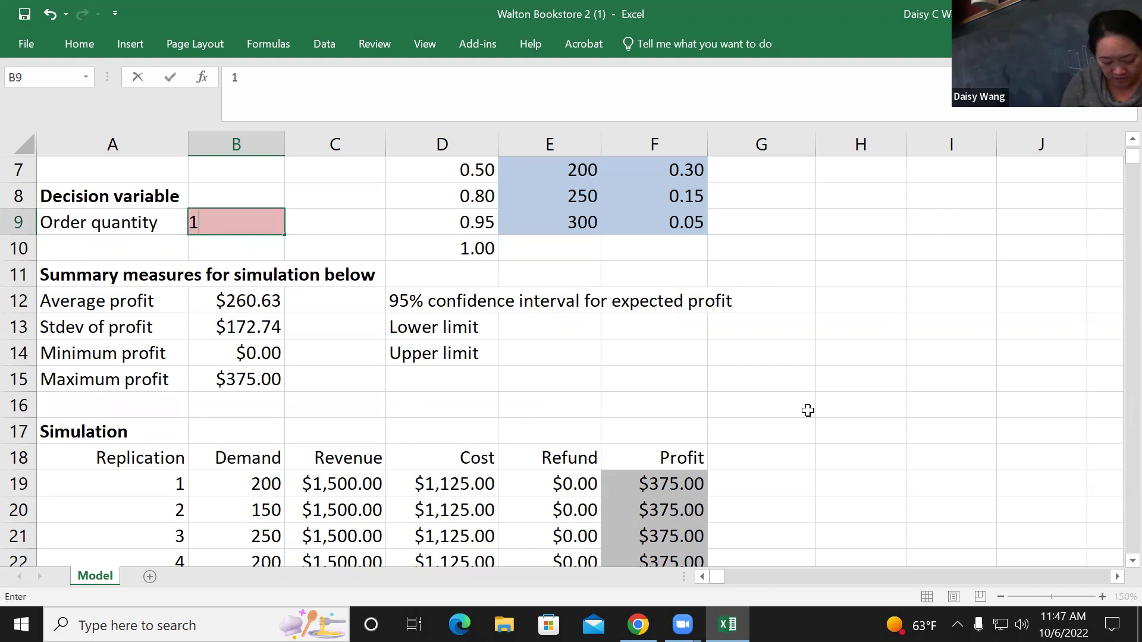
key("Return")
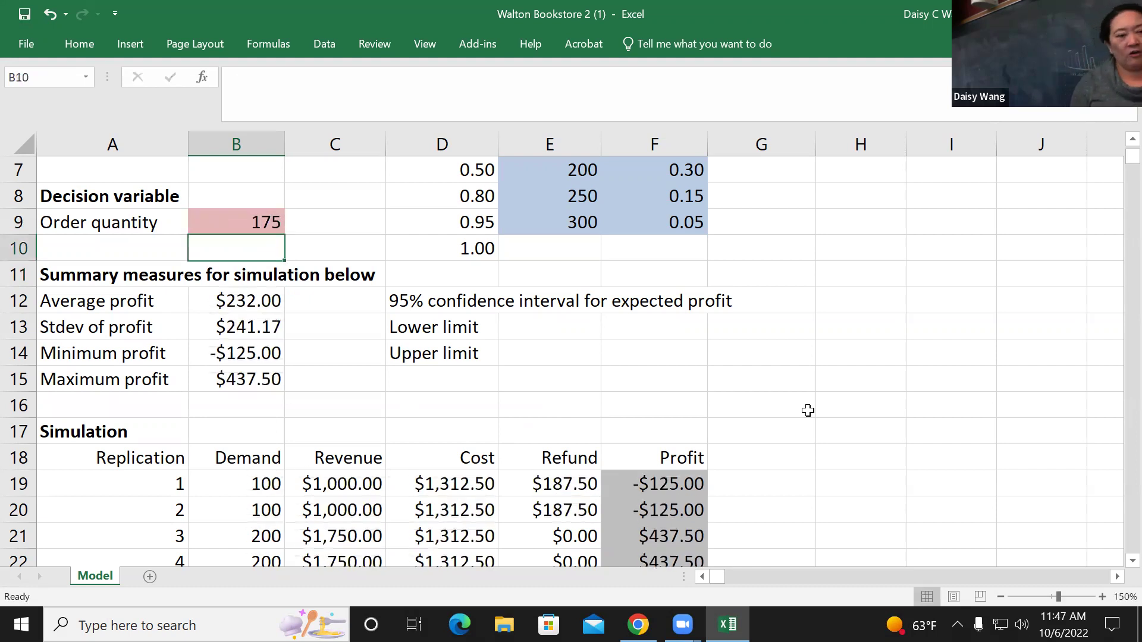
key("Down")
key("Up")
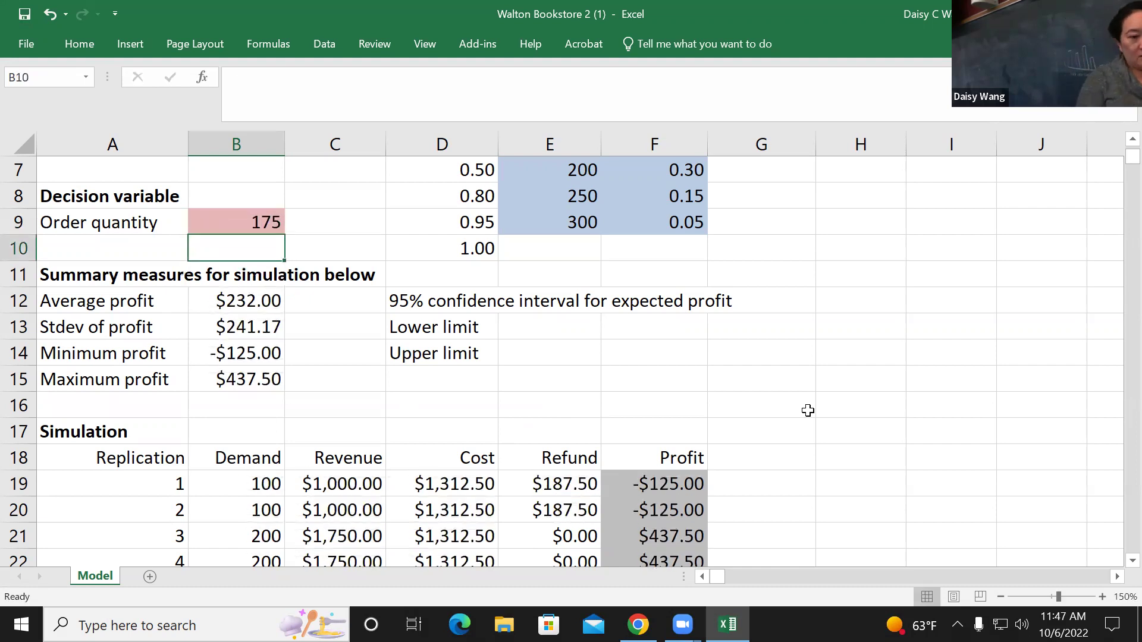
key("F9")
key("F9")
key("F9")
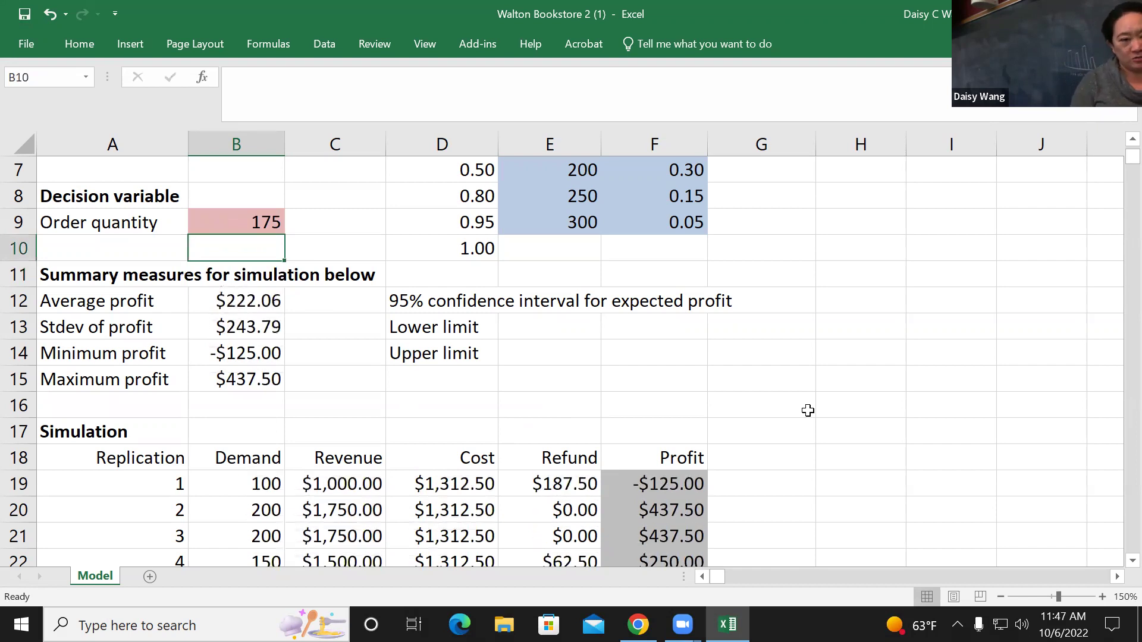
- Set the order quantity in B9 to 160 and recalculate the simulation three times to compare the summary measures
key("Up")
type("160")
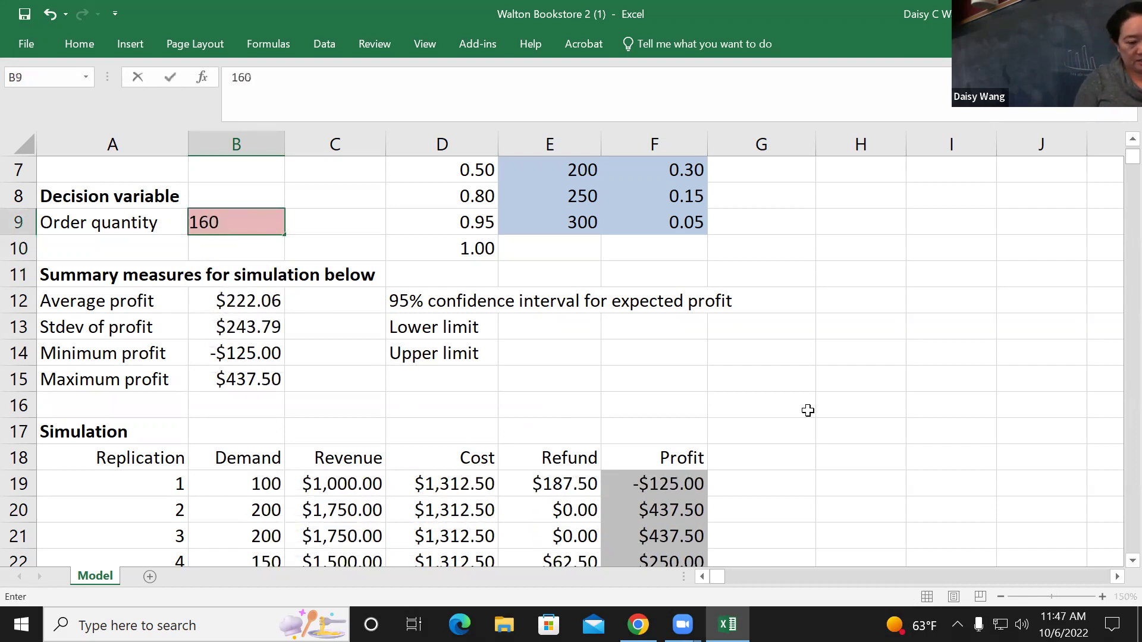
key("Return")
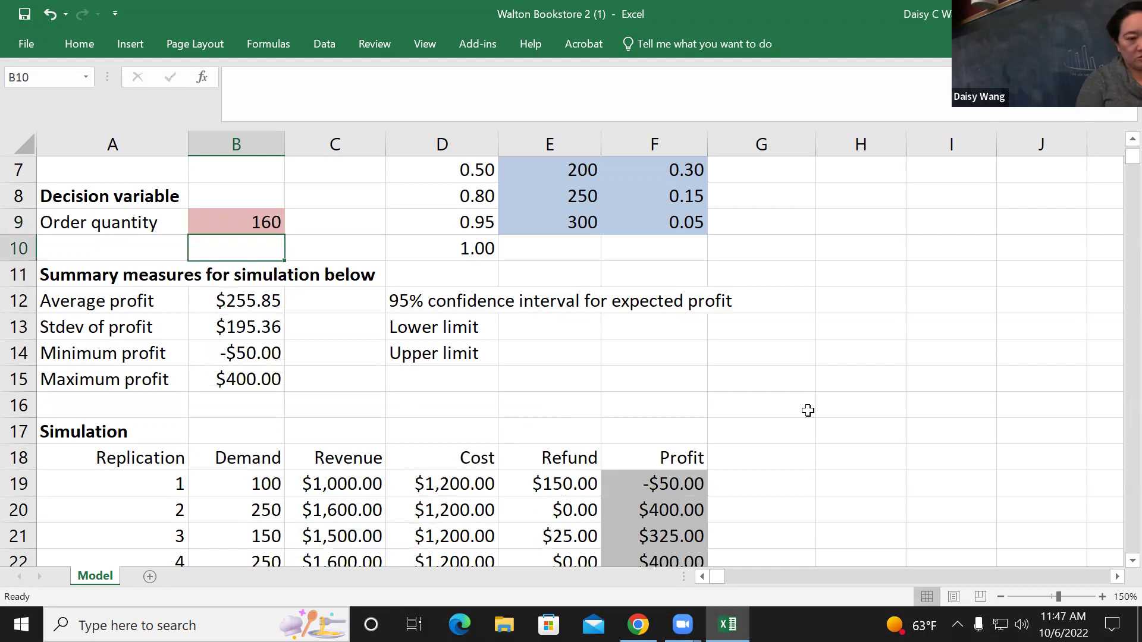
key("F9")
key("F9")
key("F9")
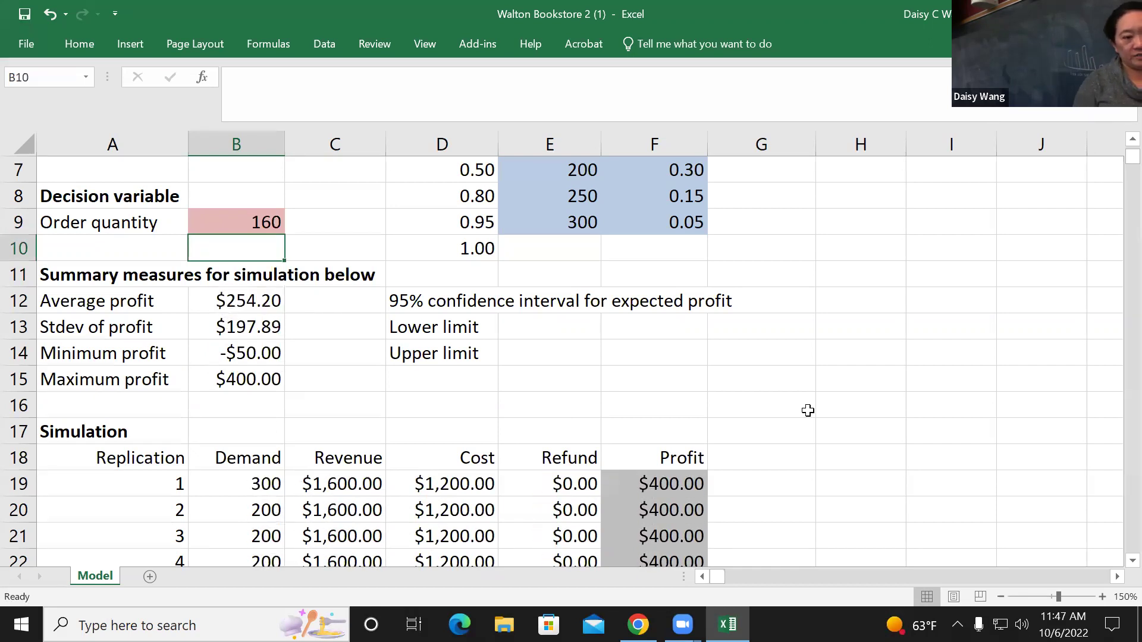
- Set the order quantity in B9 to 120 to test its effect on the profit summary measures
key("Up")
type("120")
key("Return")
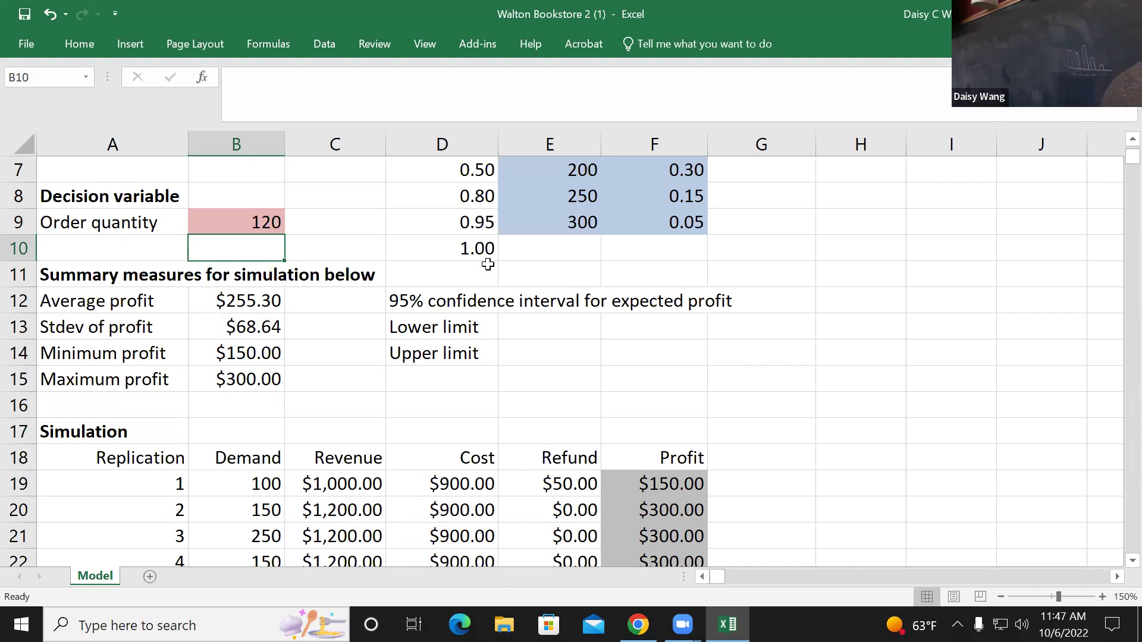
- Change the order quantity in B9 to 100 to test its effect on the profit summary measures
key("Up")
key("F2")
key("BackSpace")
key("BackSpace")
type("00")
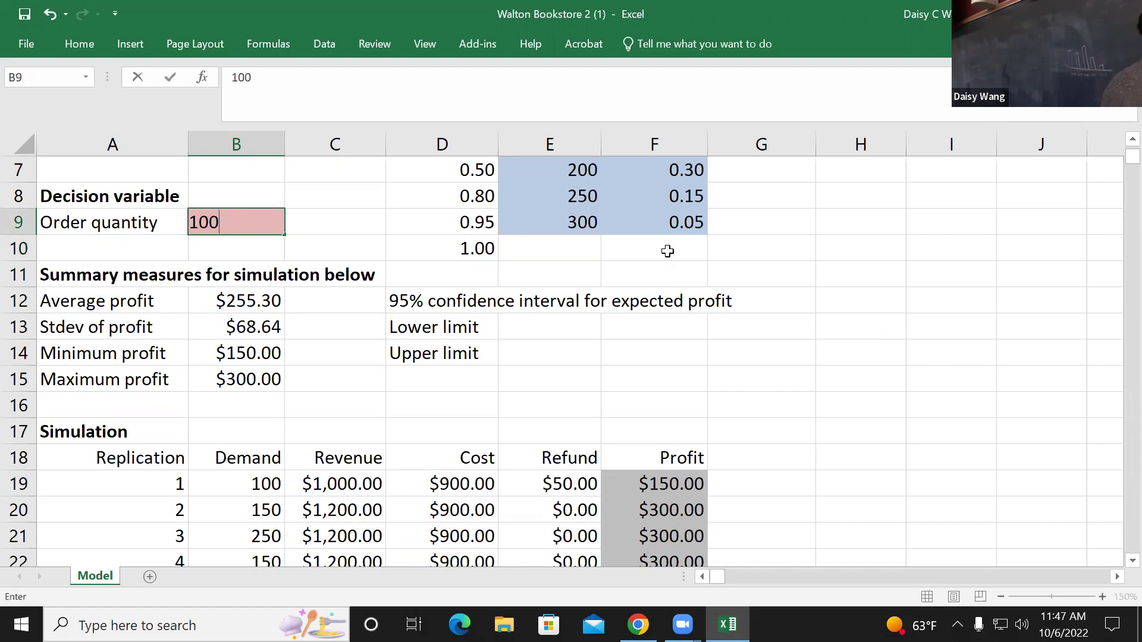
key("Return")
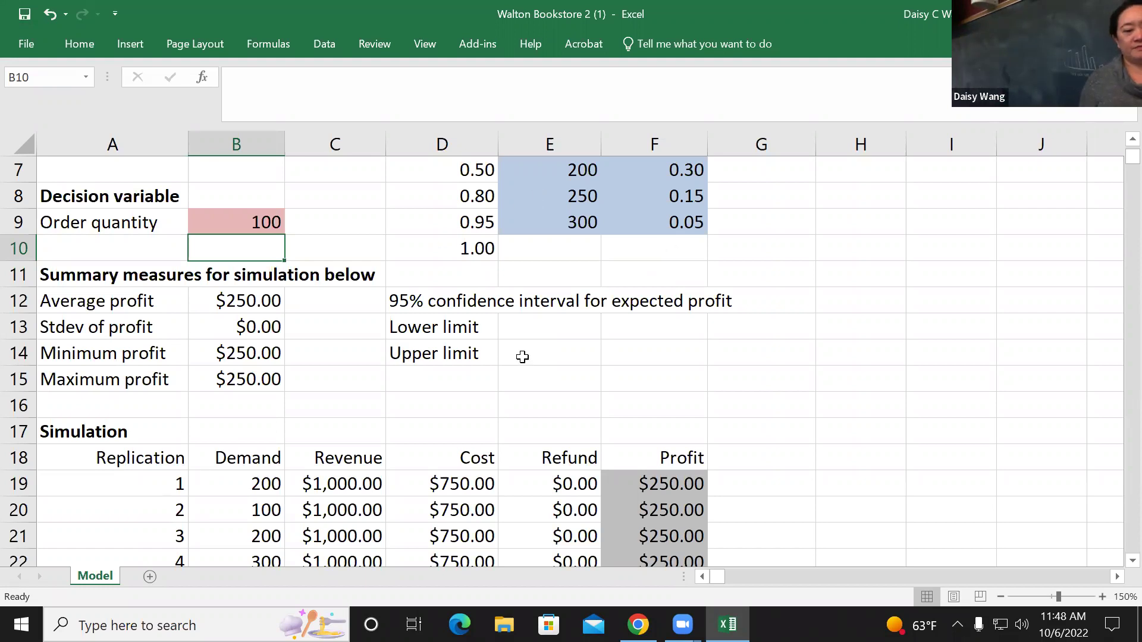
- Set the order quantity in B9 to 200 to compare its profit summary measures with those for 100
left_click(254, 221)
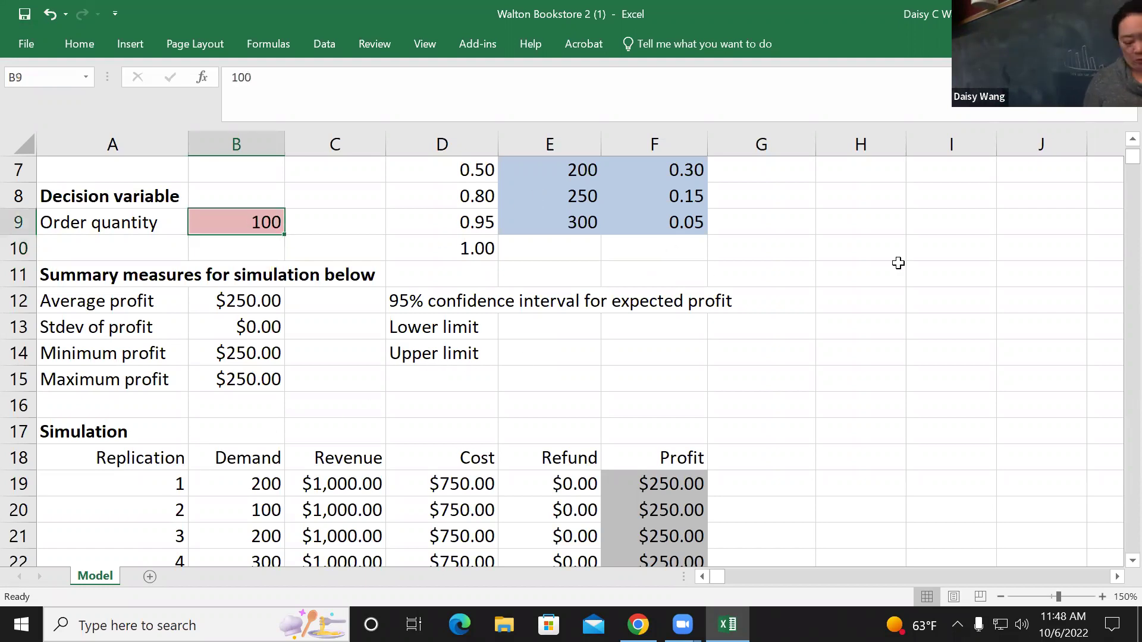
type("200")
key("Return")
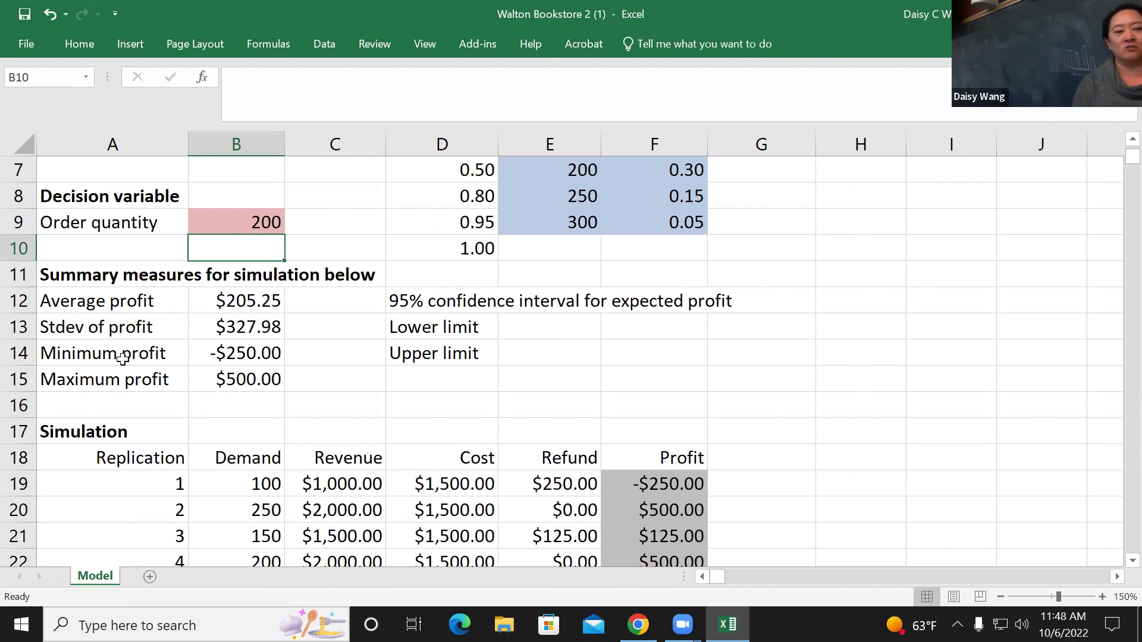
- Return the order quantity in B9 to 100
key("Up")
type("100")
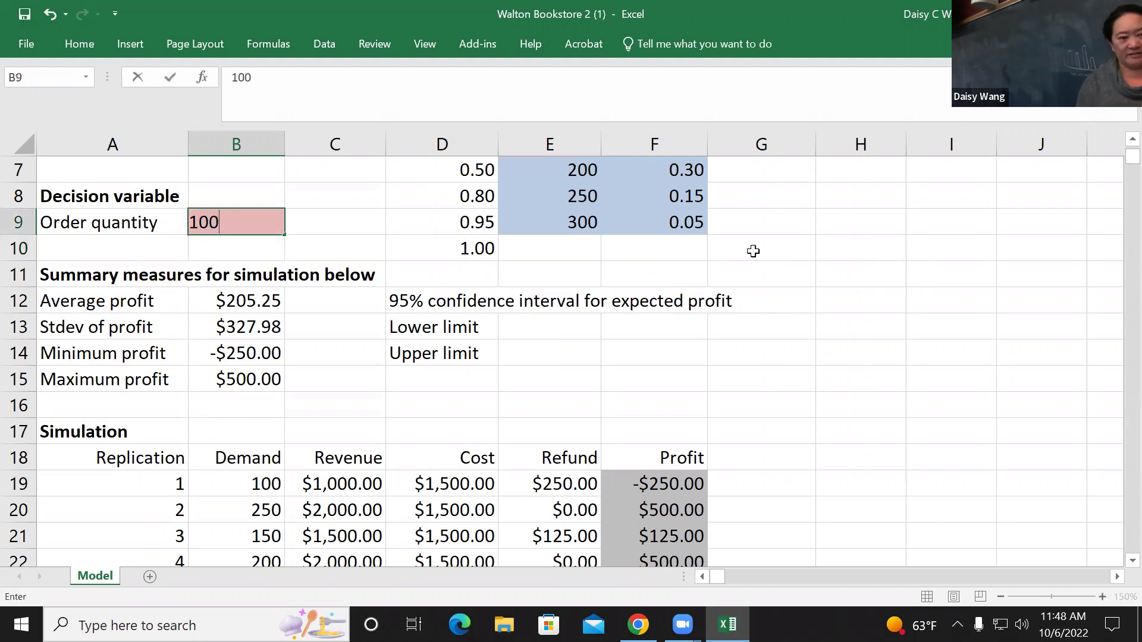
key("Return")
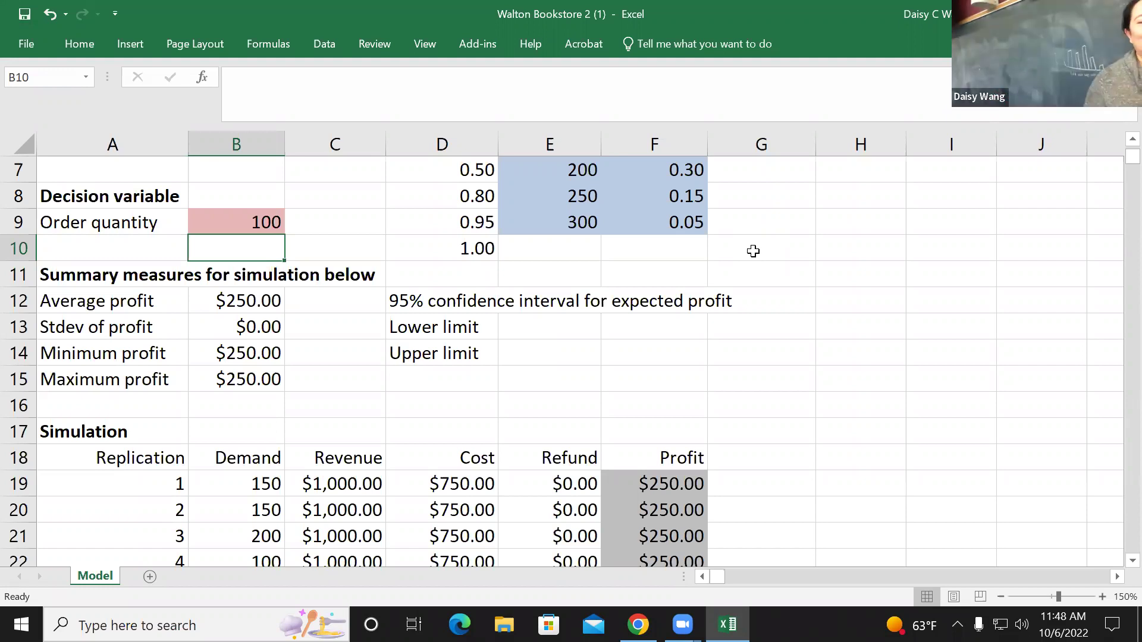
- Set the order quantity in B9 to 300 to test the highest demand level
left_click(226, 222)
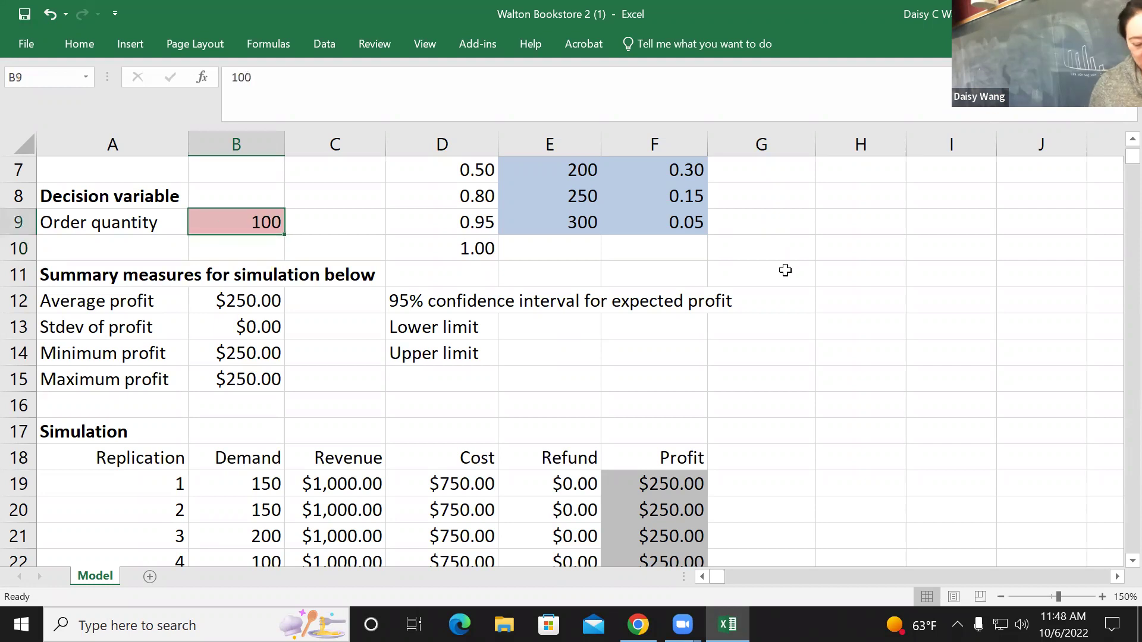
type("500")
key("BackSpace")
key("BackSpace")
key("BackSpace")
type("300")
key("Return")
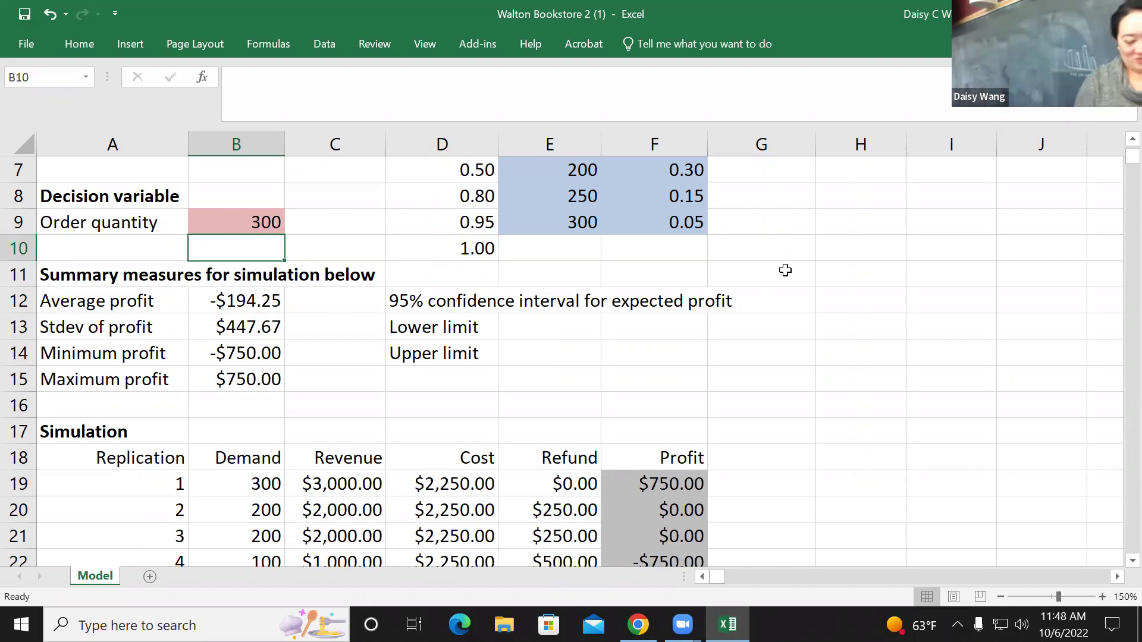
- Recalculate the simulation many times to see how the average profit varies for the order quantity of 300
key("F9")
key("F9")
key("F9")
key("F9")
key("F9")
key("F9")
key("F9")
key("F9")
key("F9")
key("F9")
key("F9")
key("F9")
key("F9")
key("F9")
key("F9")
key("F9")
key("F9")
key("F9")
key("F9")
key("F9")
key("F9")
key("F9")
key("F9")
key("F9")
key("F9")
key("F9")
key("F9")
key("F9")
key("F9")
key("F9")
key("F9")
key("F9")
key("F9")
key("F9")
key("F9")
key("F9")
key("F9")
key("F9")
key("F9")
key("F9")
key("F9")
key("F9")
key("F9")
key("F9")
key("F9")
key("F9")
key("F9")
key("F9")
key("F9")
key("F9")
key("F9")
key("F9")
key("F9")
key("F9")
key("F9")
key("F9")
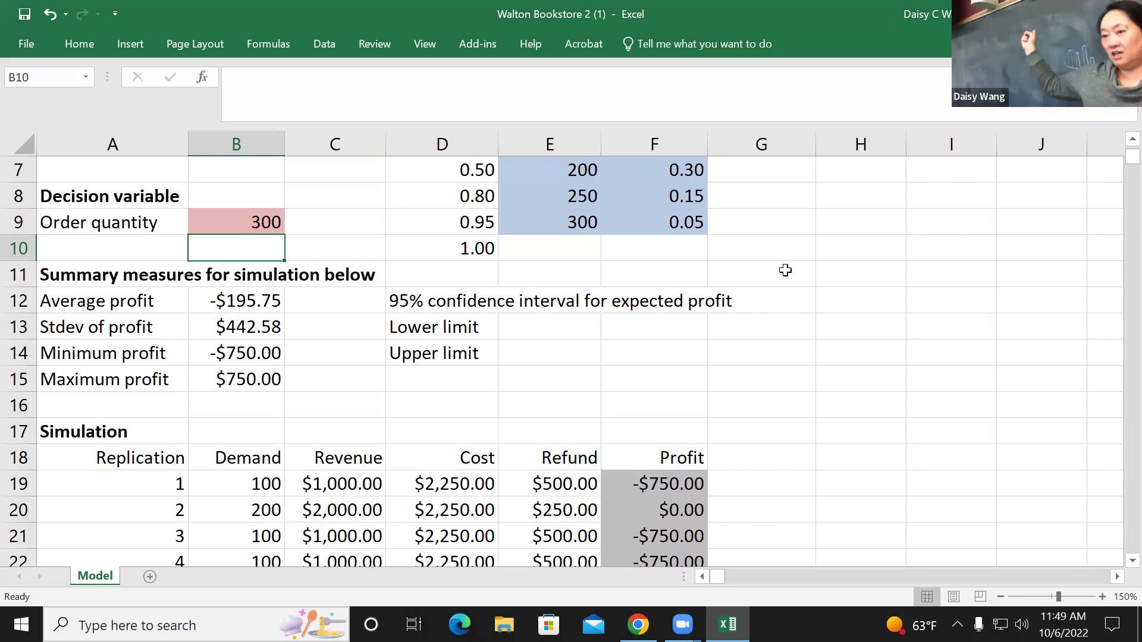
key("F9")
key("F9")
key("F9")
key("F9")
key("F9")
key("F9")
key("F9")
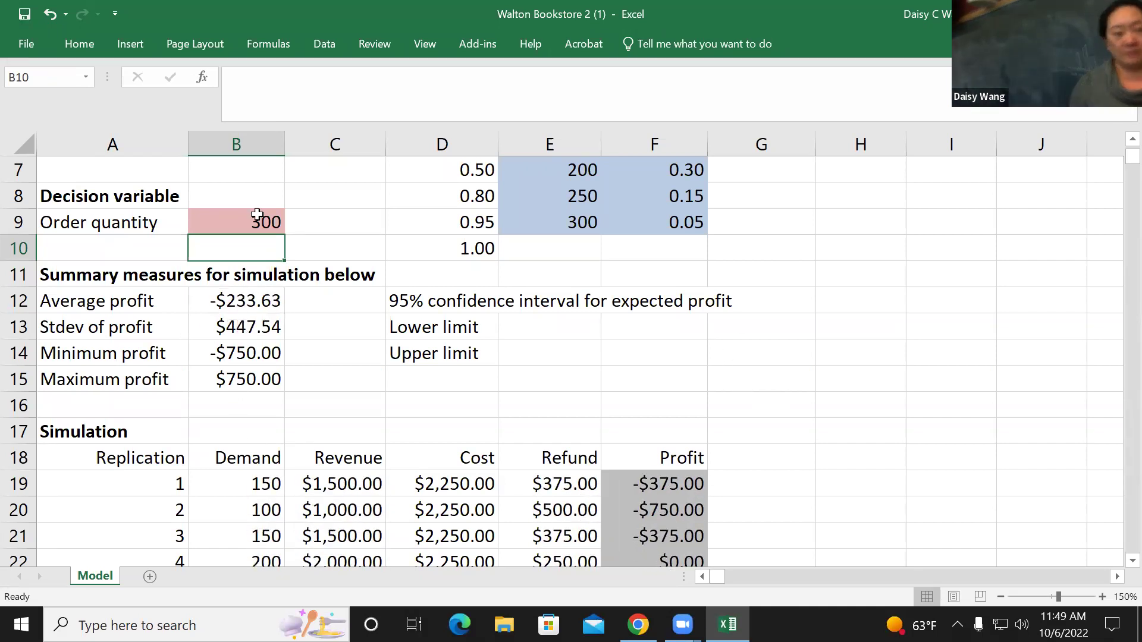
- Set the order quantity in B9 back to 100
left_click(257, 214)
double_click(257, 214)
type("100")
key("Return")
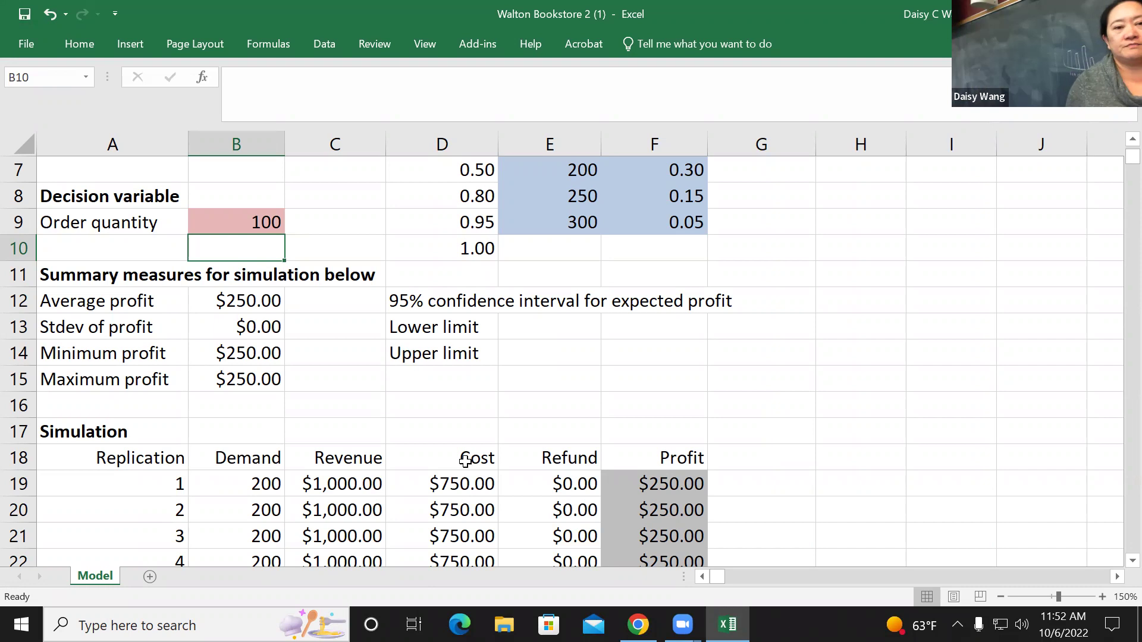
scroll(812, 379, "up", 2)
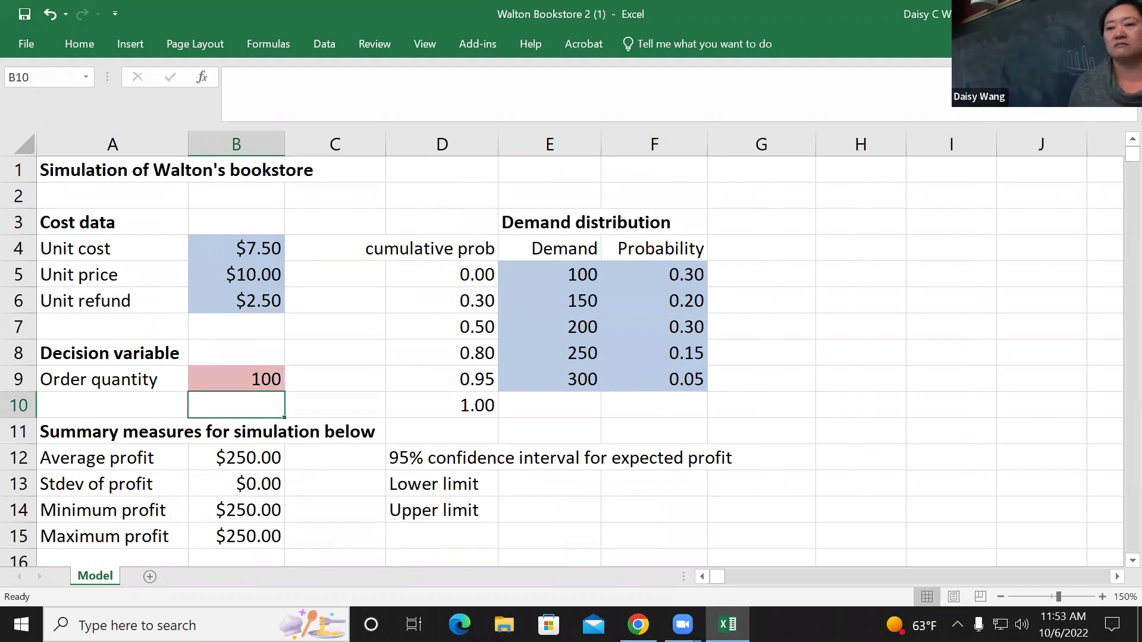
left_click(442, 196)
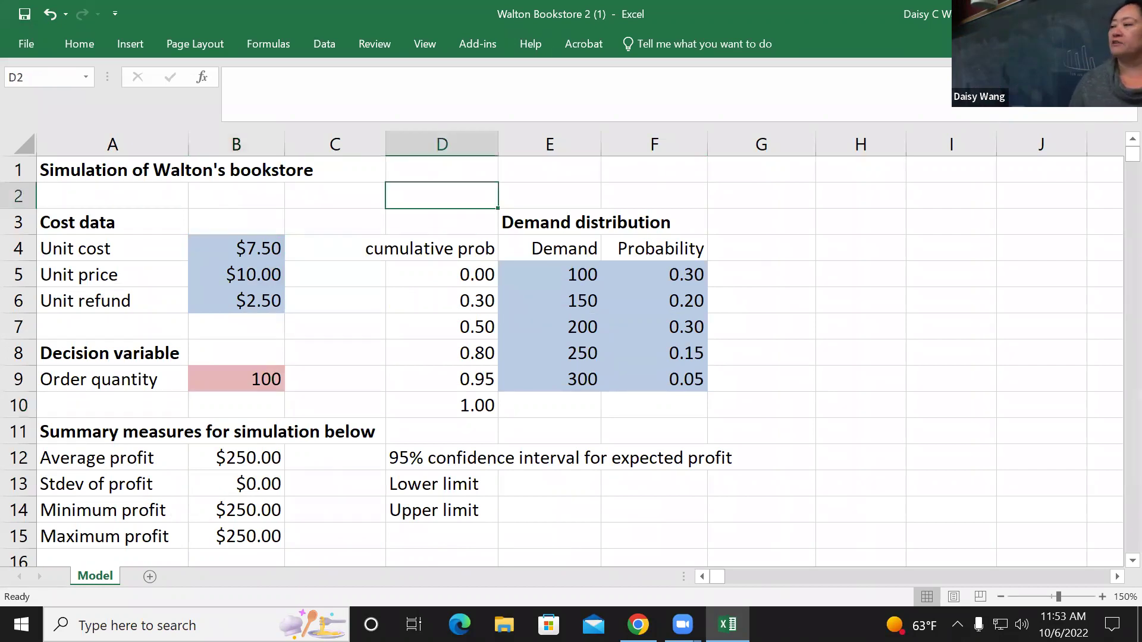